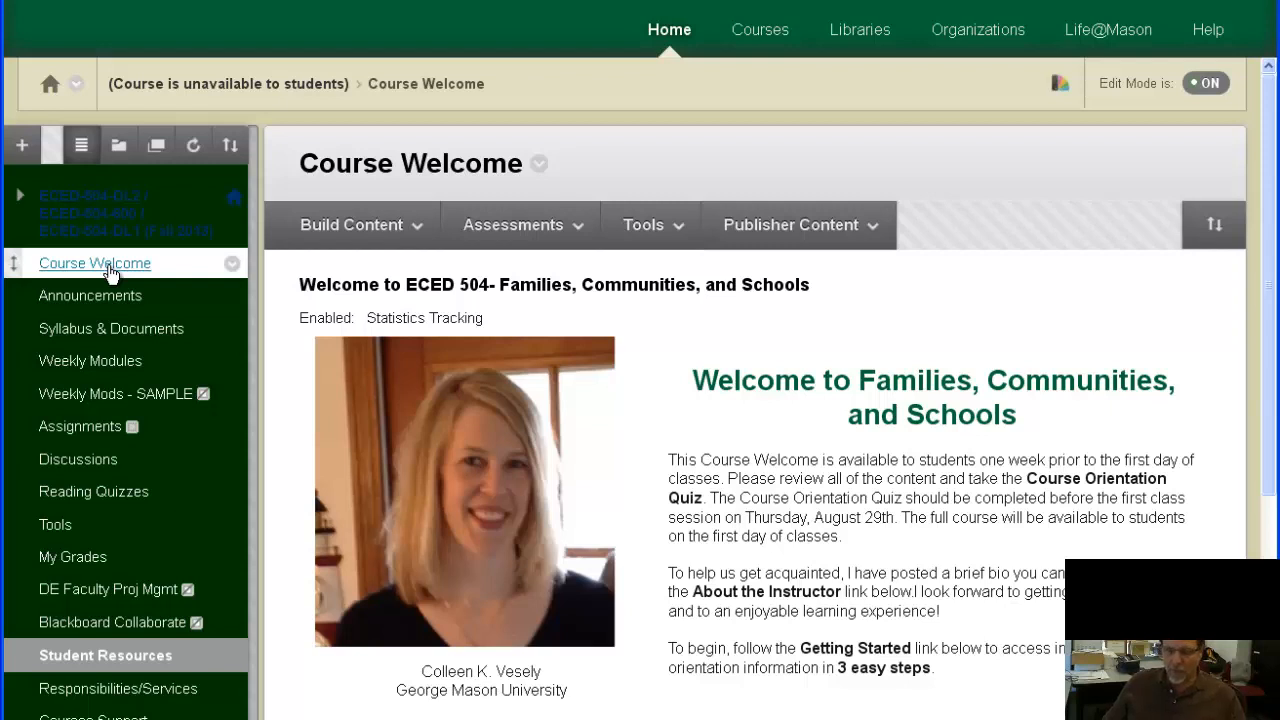
Step: Switch the course menu to folder view, expanding and collapsing the Weekly Mods - SAMPLE, Weekly Modules and Syllabus & Documents folders
{"action": "left_click", "coordinate": [84, 150]}
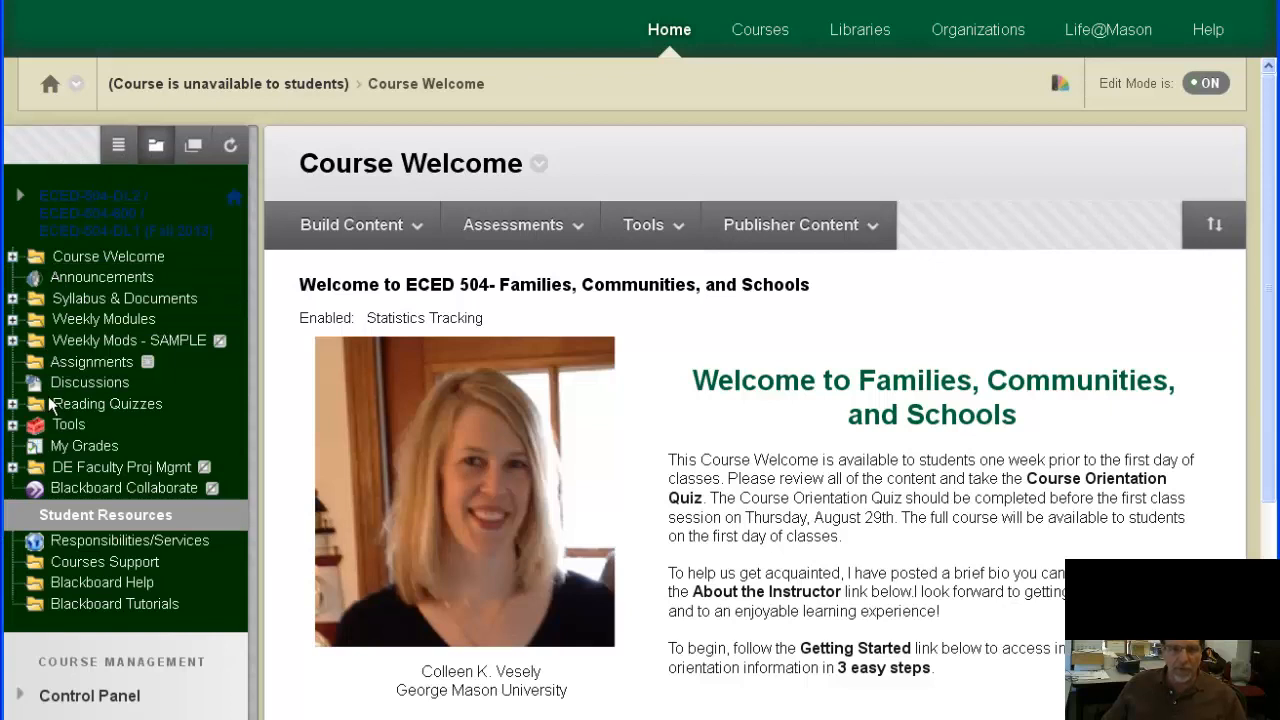
{"action": "left_click", "coordinate": [160, 148]}
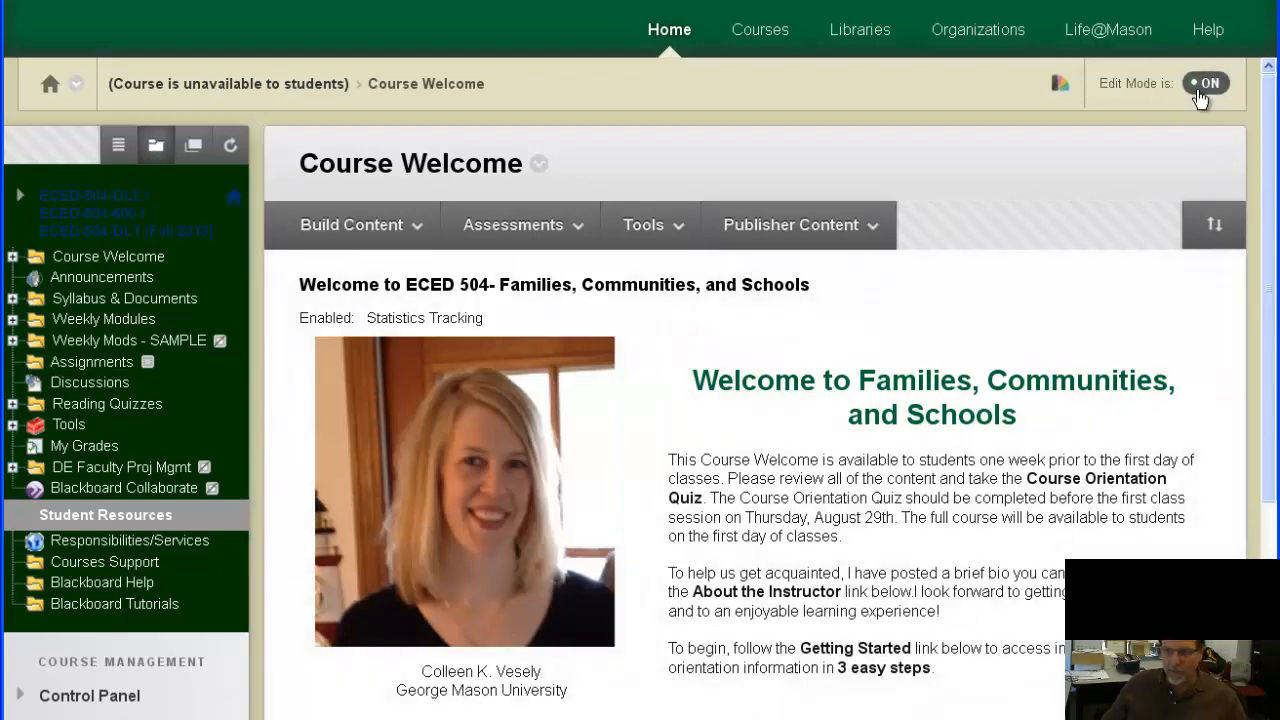
{"action": "left_click", "coordinate": [12, 341]}
{"action": "left_click", "coordinate": [12, 341]}
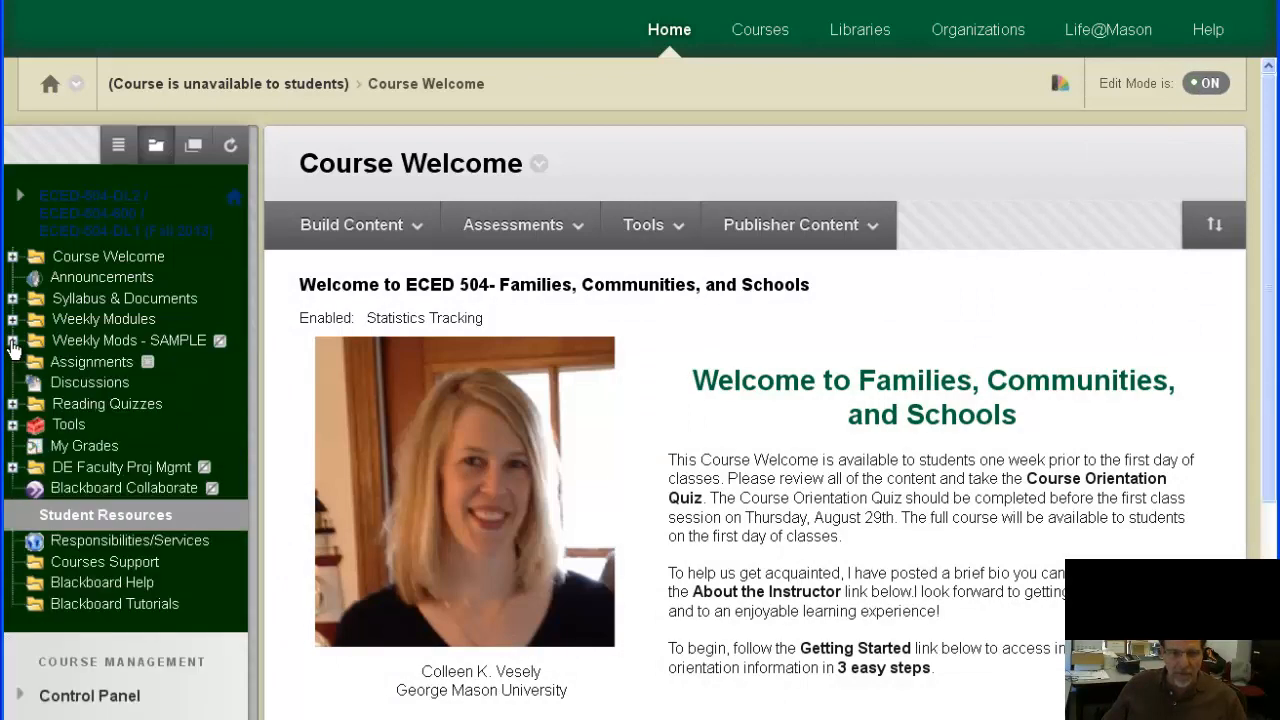
{"action": "left_click", "coordinate": [12, 320]}
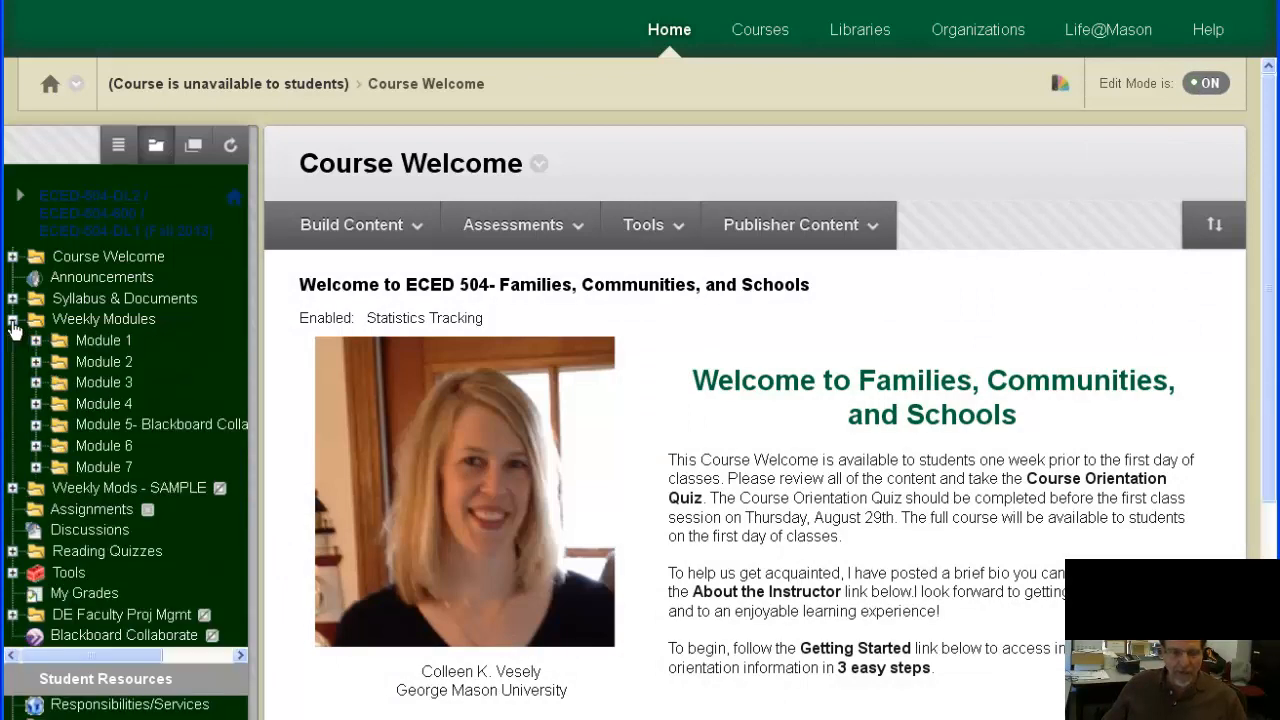
{"action": "left_click", "coordinate": [12, 320]}
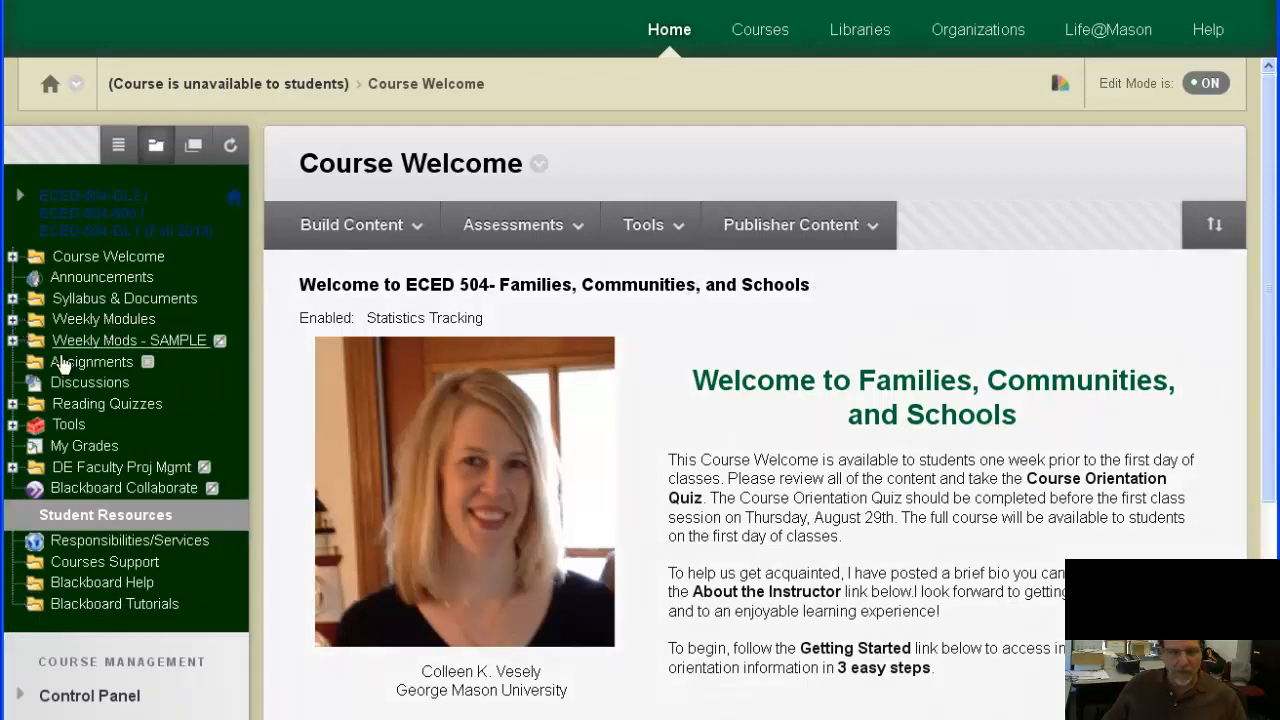
{"action": "left_click", "coordinate": [12, 320]}
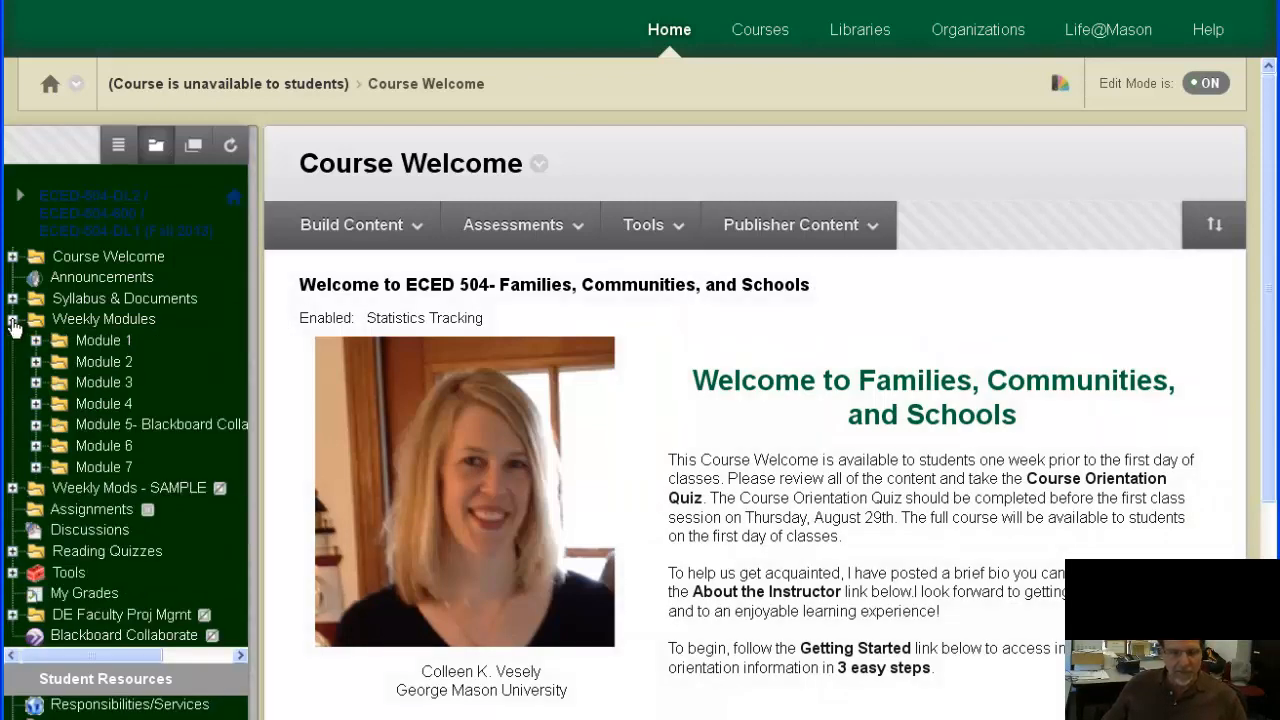
{"action": "left_click", "coordinate": [12, 320]}
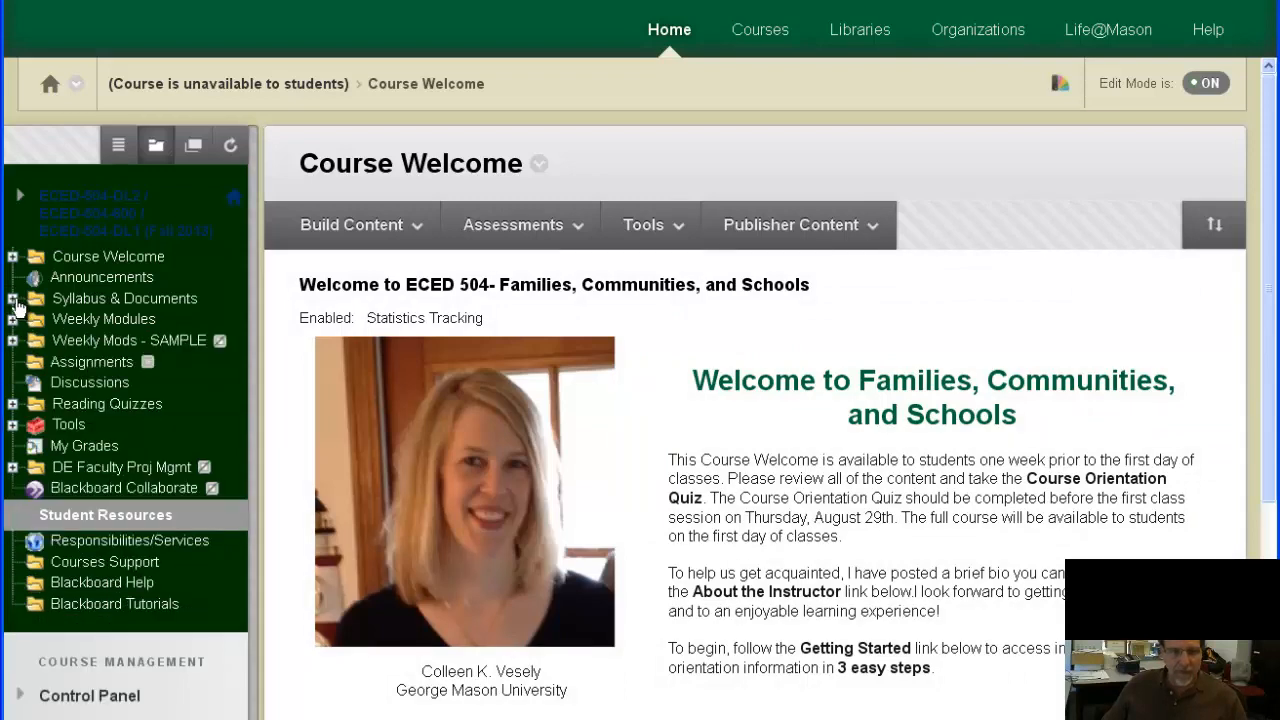
{"action": "left_click", "coordinate": [12, 299]}
{"action": "left_click", "coordinate": [13, 300]}
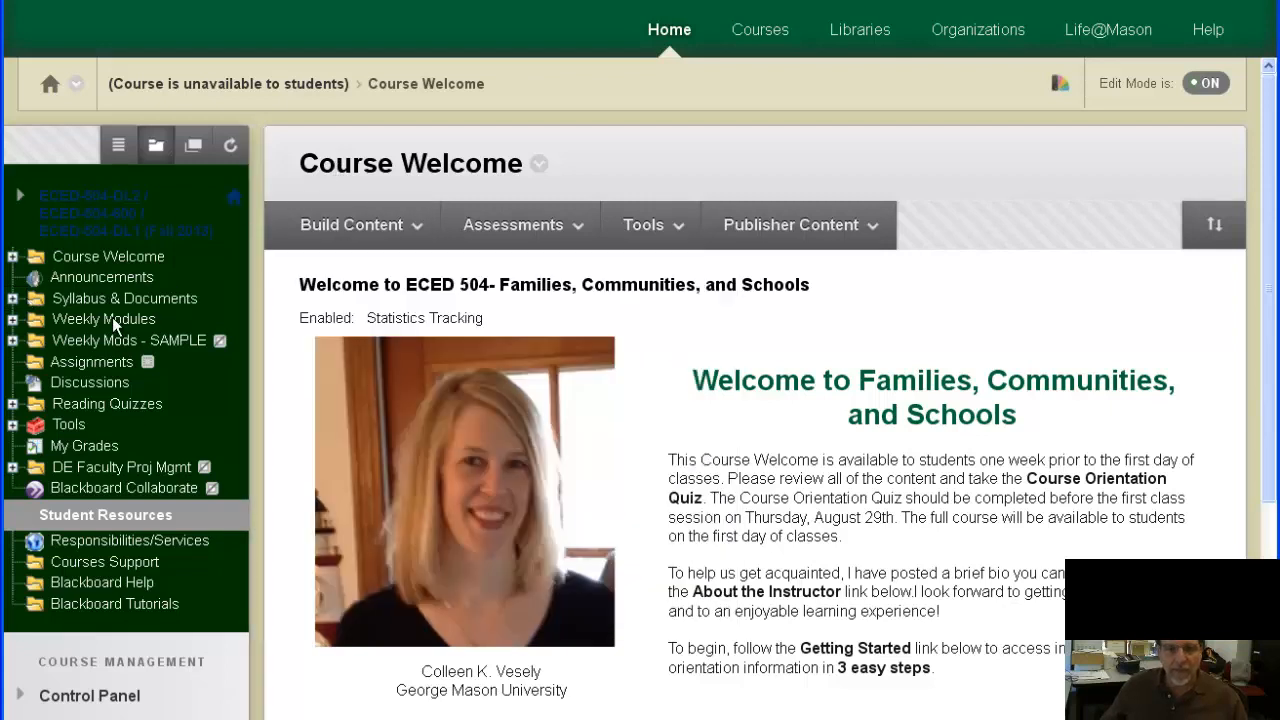
Step: Display the course menu in a separate window, enlarge it over the course page, and bring it back to the front
{"action": "left_click", "coordinate": [193, 148]}
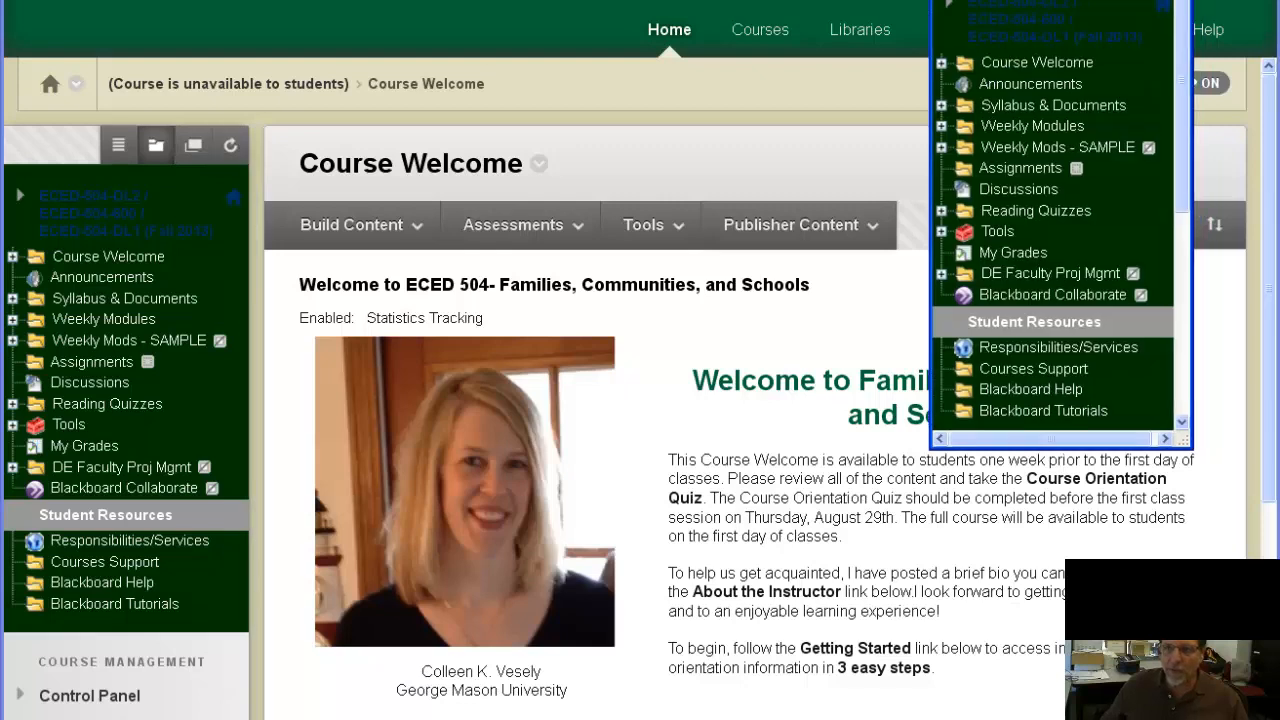
{"action": "left_click_drag", "start_coordinate": [1060, 0], "coordinate": [508, 0]}
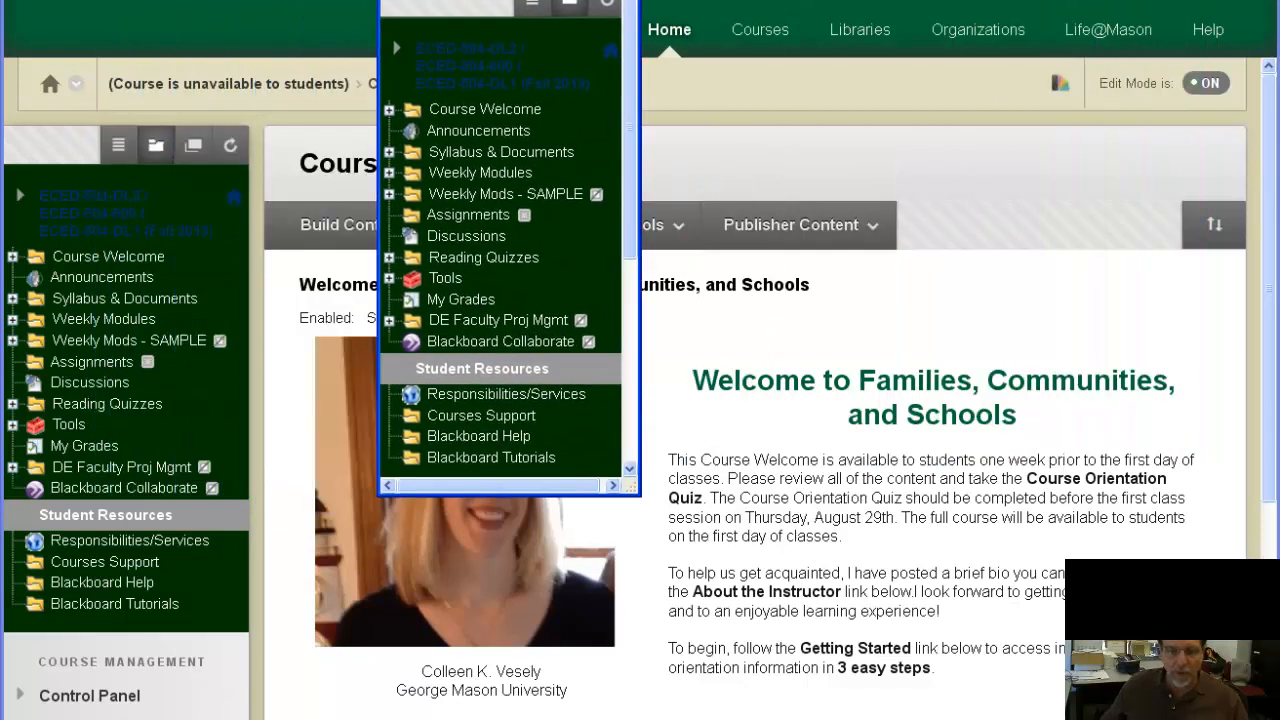
{"action": "left_click_drag", "start_coordinate": [628, 485], "coordinate": [722, 505]}
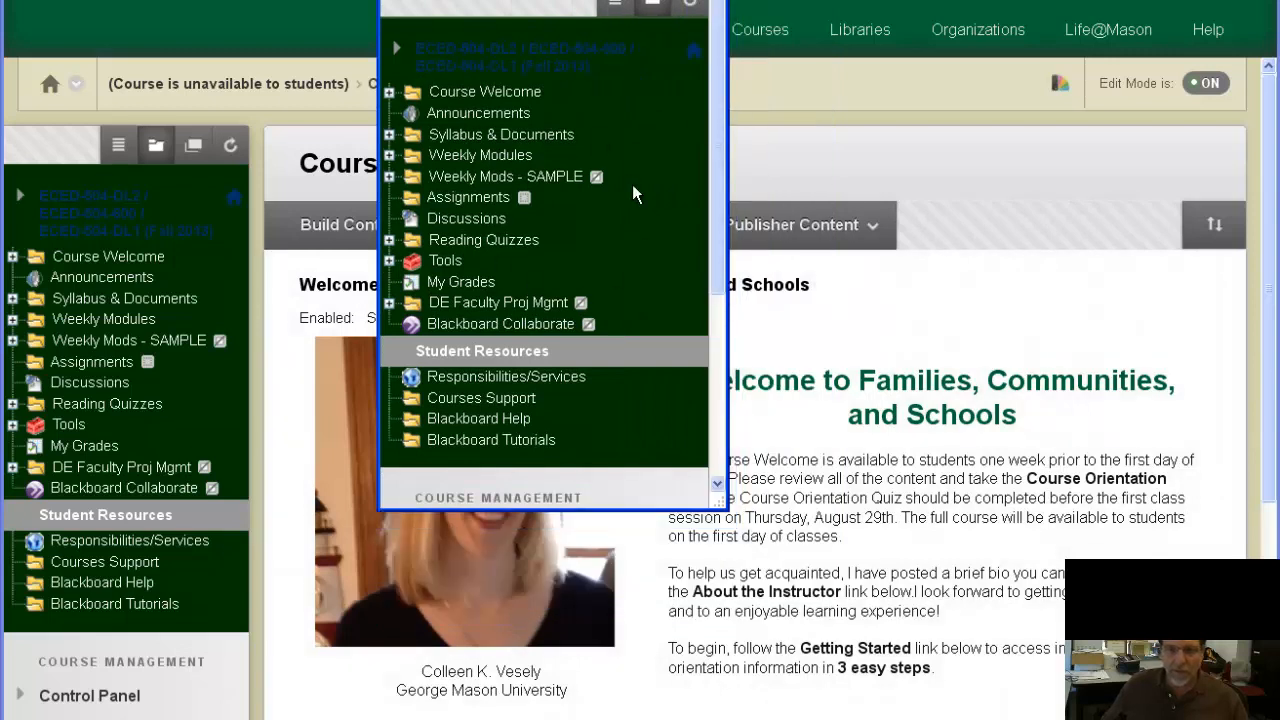
{"action": "left_click", "coordinate": [828, 120]}
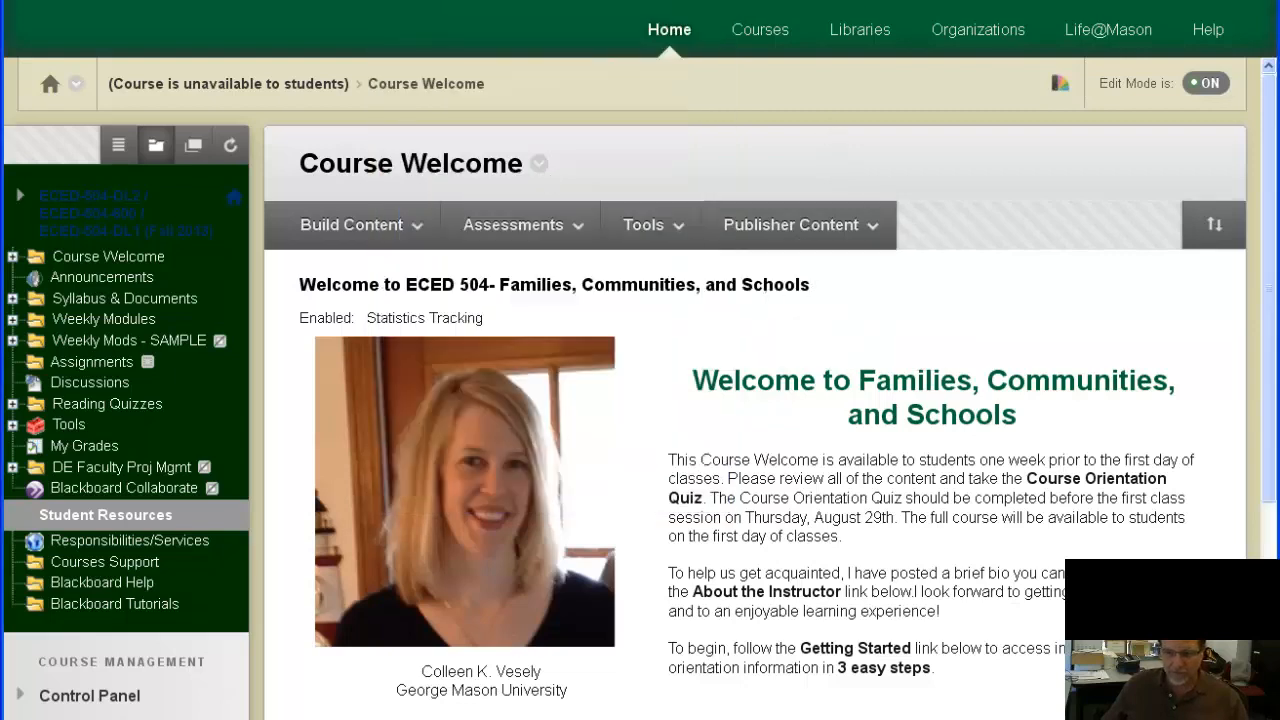
{"action": "key", "text": "alt+Tab"}
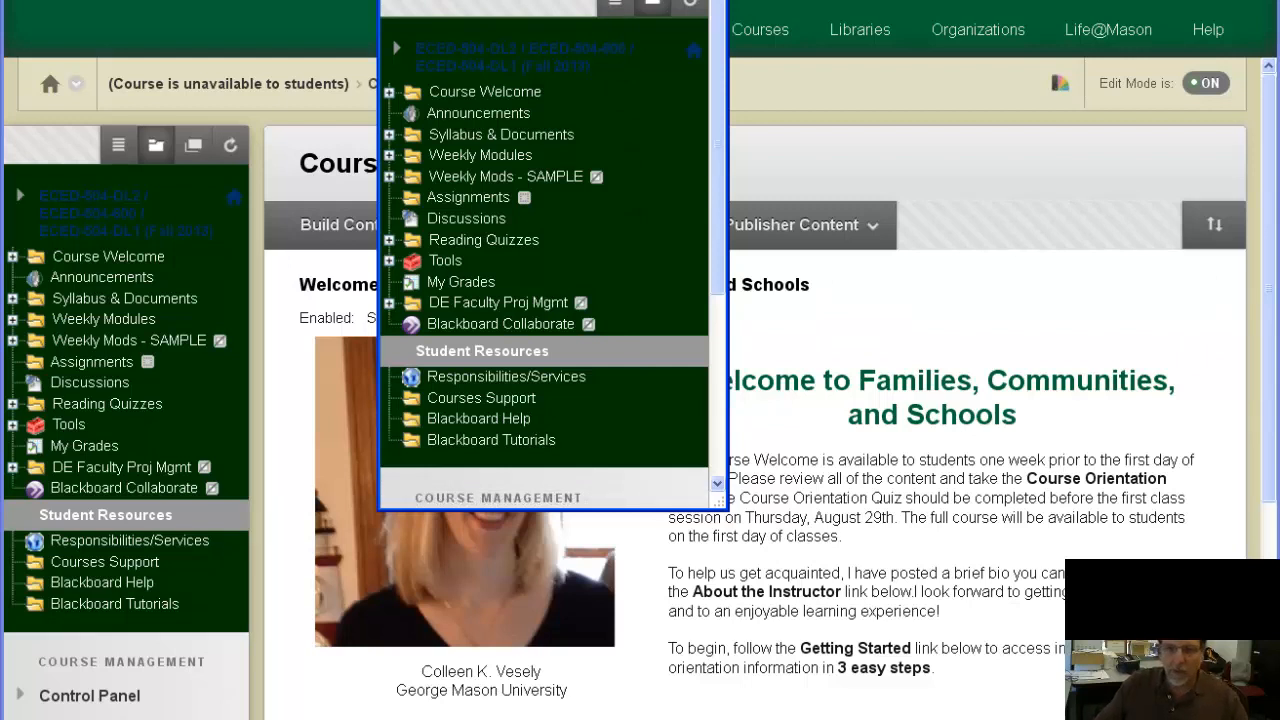
Step: Open Reading Quizzes from the detached course menu, move that window aside, and close it
{"action": "left_click", "coordinate": [461, 248]}
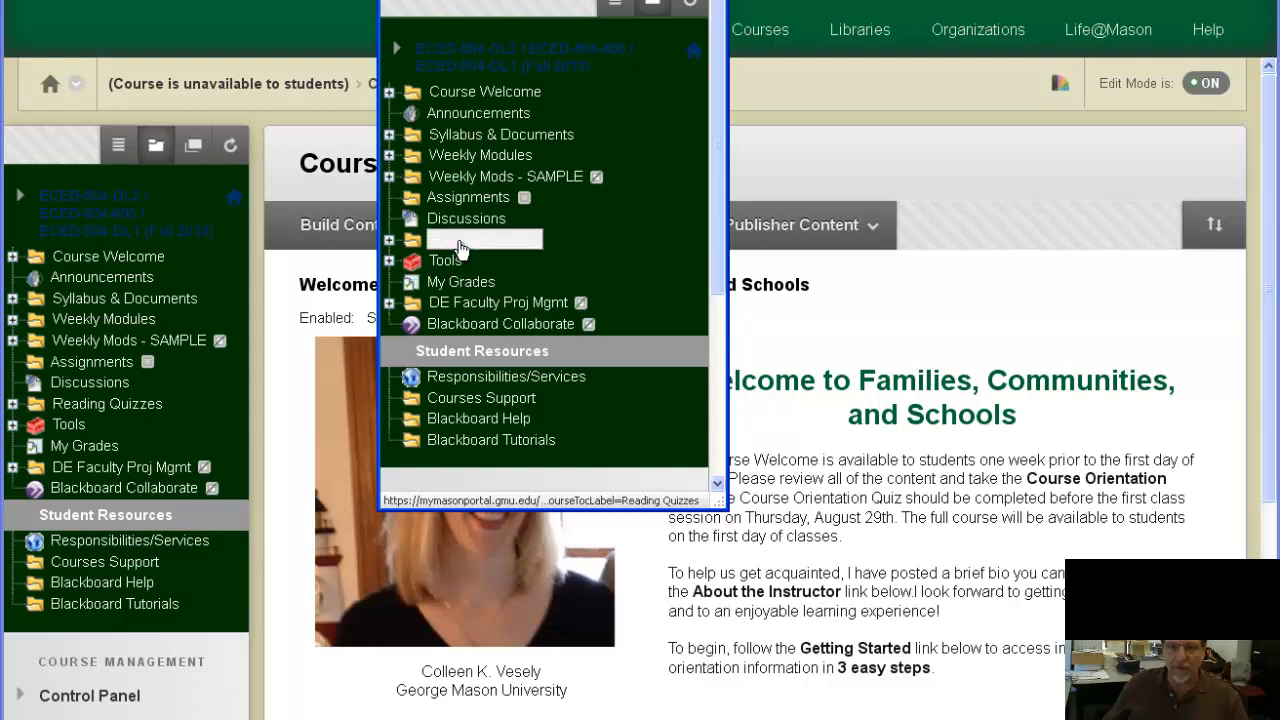
{"action": "left_click_drag", "start_coordinate": [478, 0], "coordinate": [866, 3]}
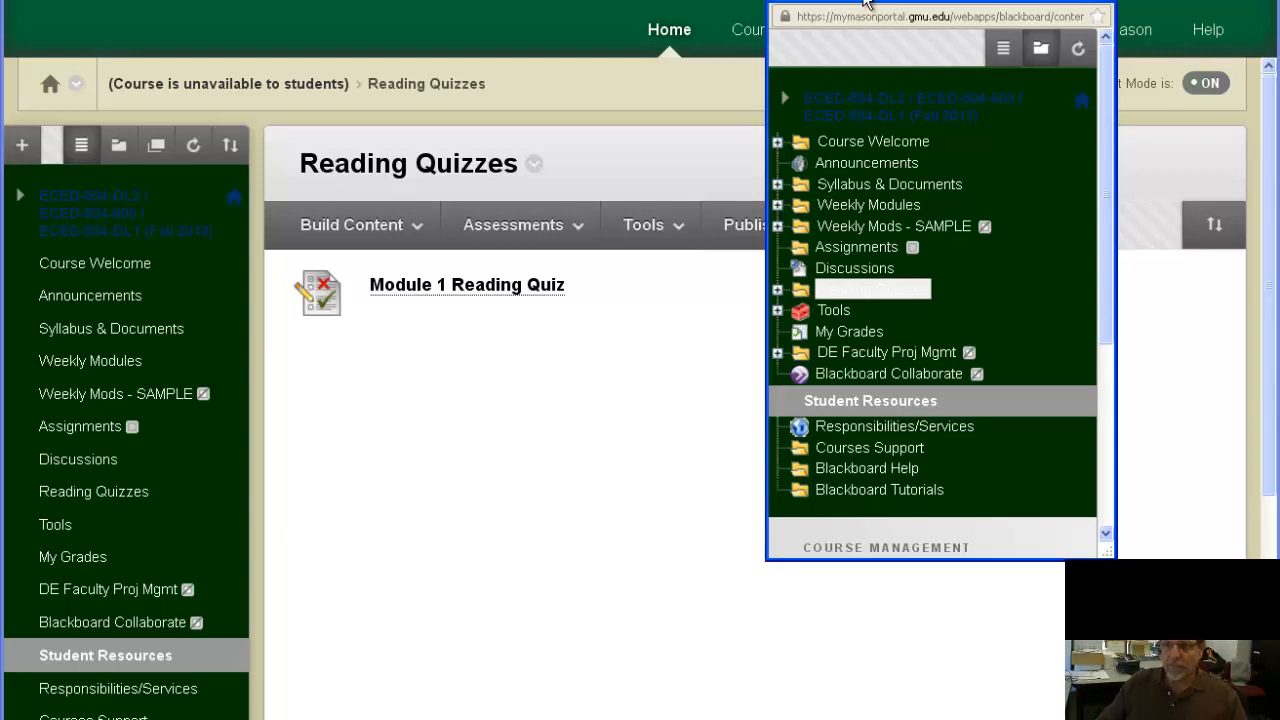
{"action": "left_click", "coordinate": [1059, 2]}
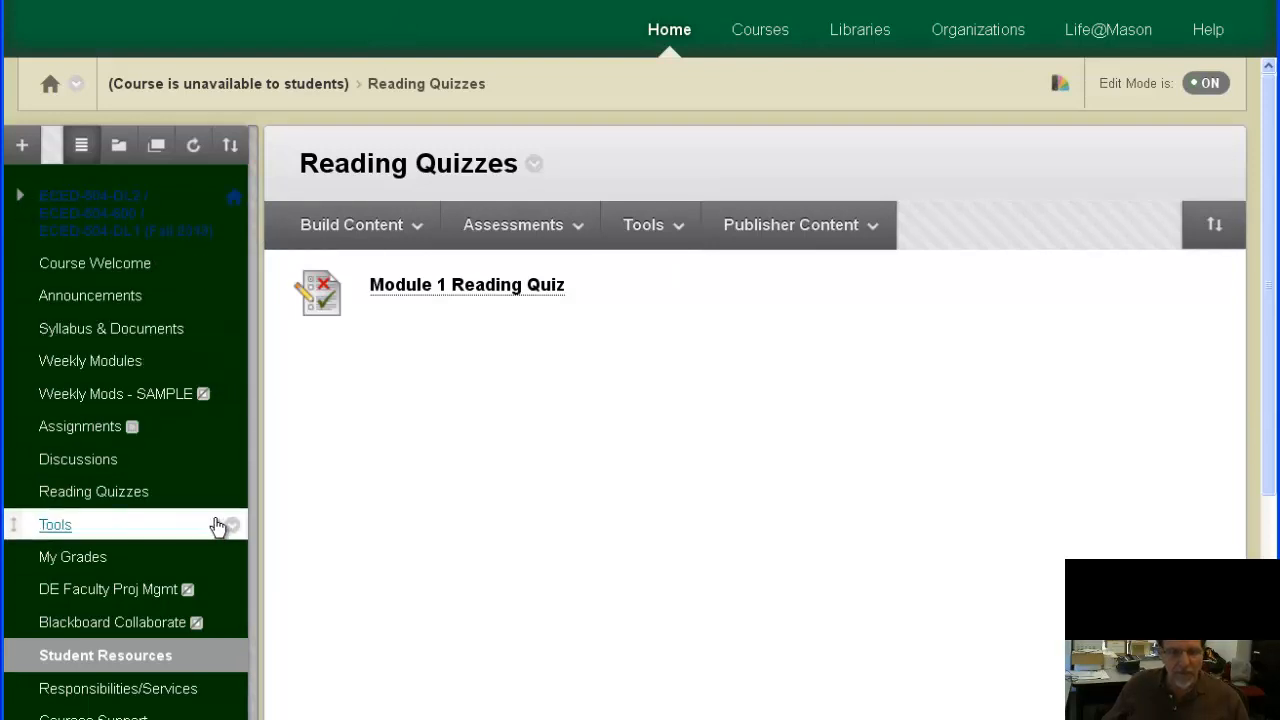
Step: Expand the Customization section of the Control Panel to view its options, and collapse it again
{"action": "scroll", "coordinate": [213, 522], "scroll_direction": "down", "scroll_amount": 3}
{"action": "scroll", "coordinate": [213, 525], "scroll_direction": "down", "scroll_amount": 5}
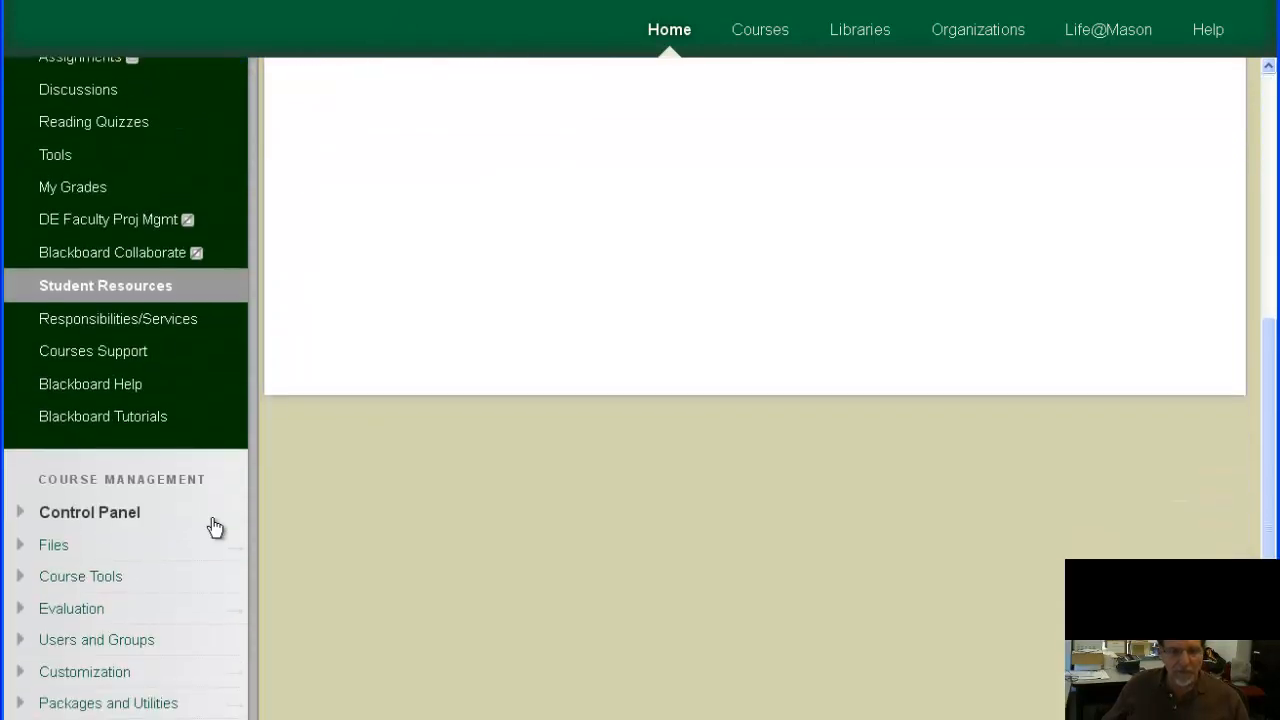
{"action": "left_click", "coordinate": [96, 671]}
{"action": "scroll", "coordinate": [94, 680], "scroll_direction": "down", "scroll_amount": 3}
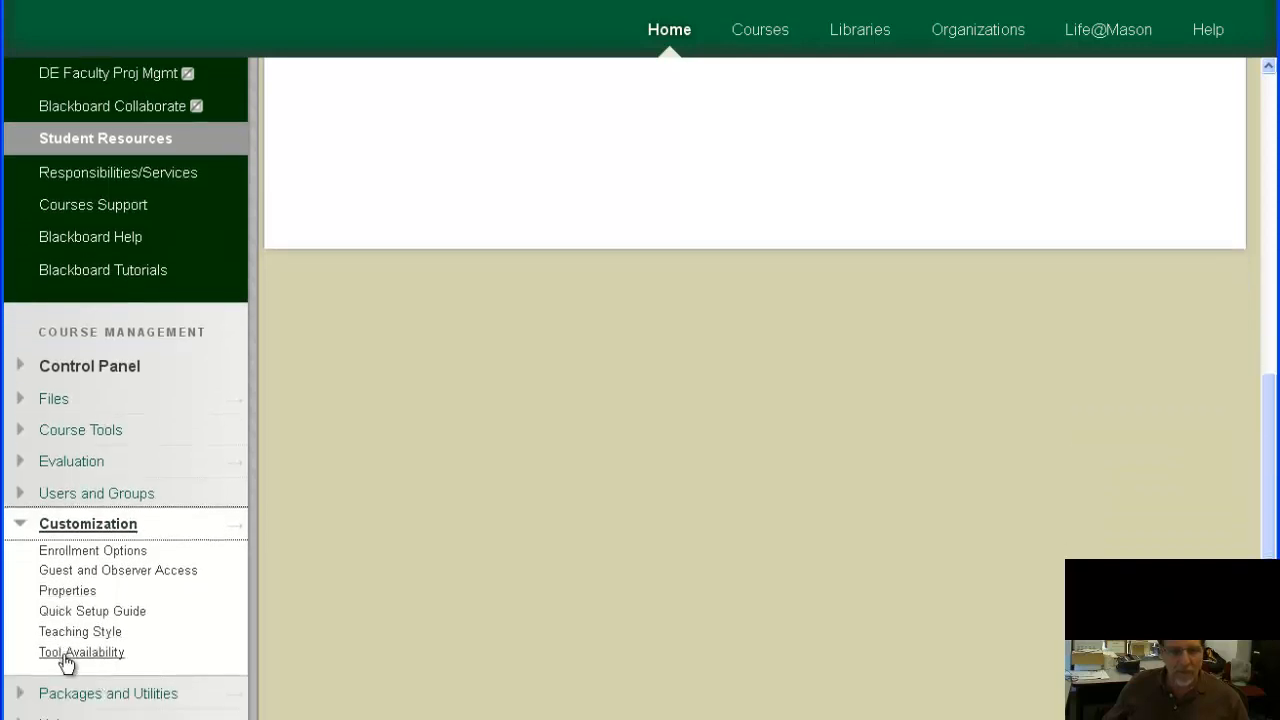
{"action": "left_click", "coordinate": [18, 527]}
{"action": "scroll", "coordinate": [69, 368], "scroll_direction": "up", "scroll_amount": 4}
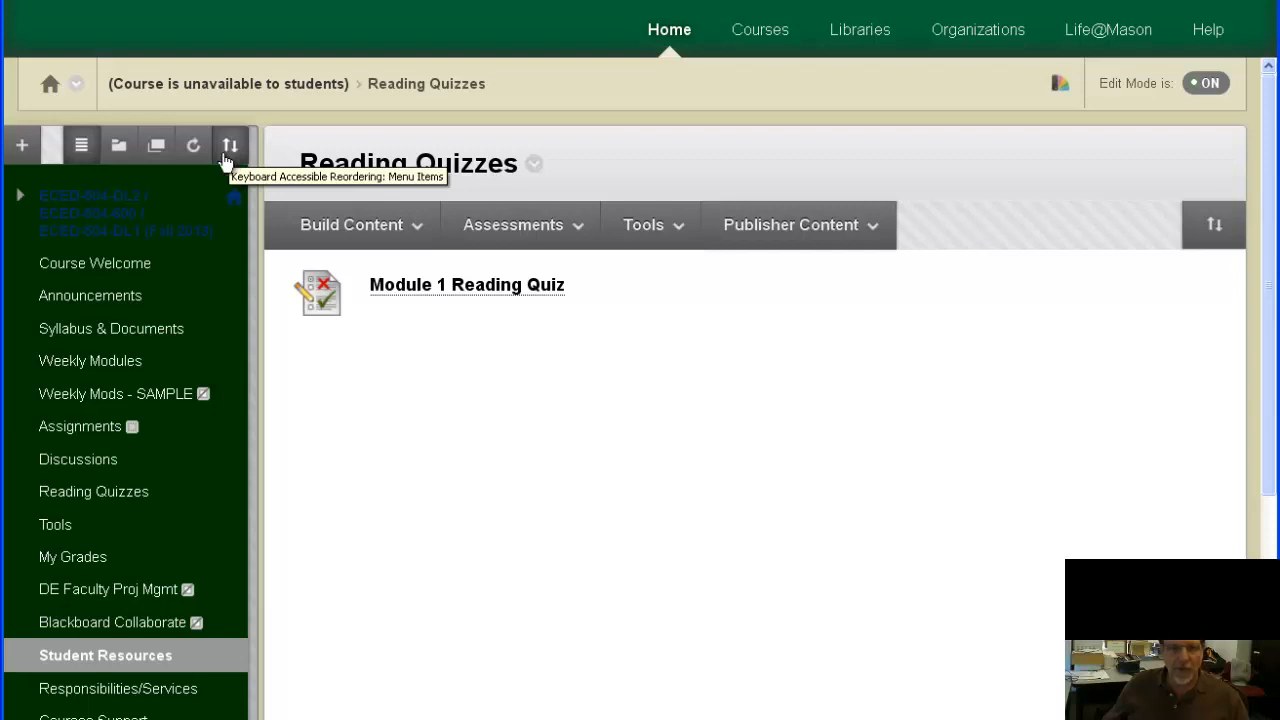
Step: Open the Course Welcome content area and look over its items through Getting Started
{"action": "mouse_move", "coordinate": [18, 263]}
{"action": "left_mouse_down"}
{"action": "mouse_move", "coordinate": [20, 289]}
{"action": "mouse_move", "coordinate": [22, 257]}
{"action": "mouse_move", "coordinate": [40, 262]}
{"action": "left_mouse_up"}
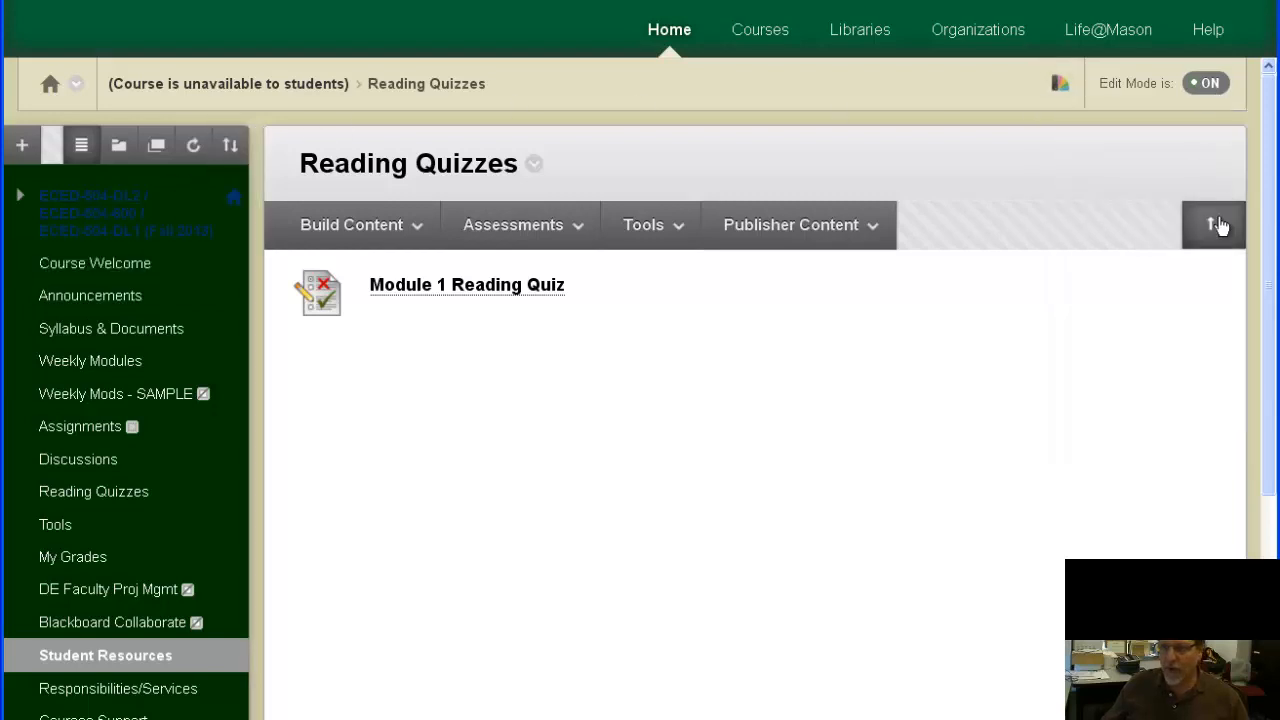
{"action": "left_click", "coordinate": [84, 265]}
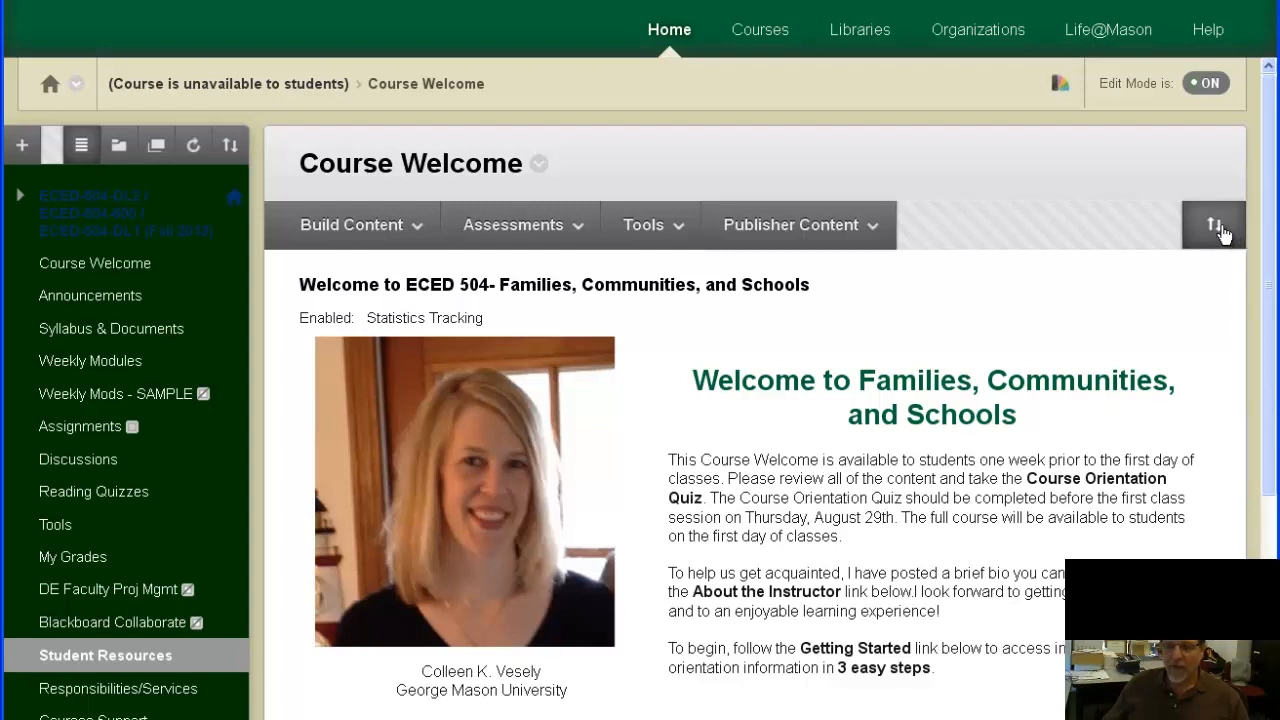
{"action": "left_click", "coordinate": [1216, 230]}
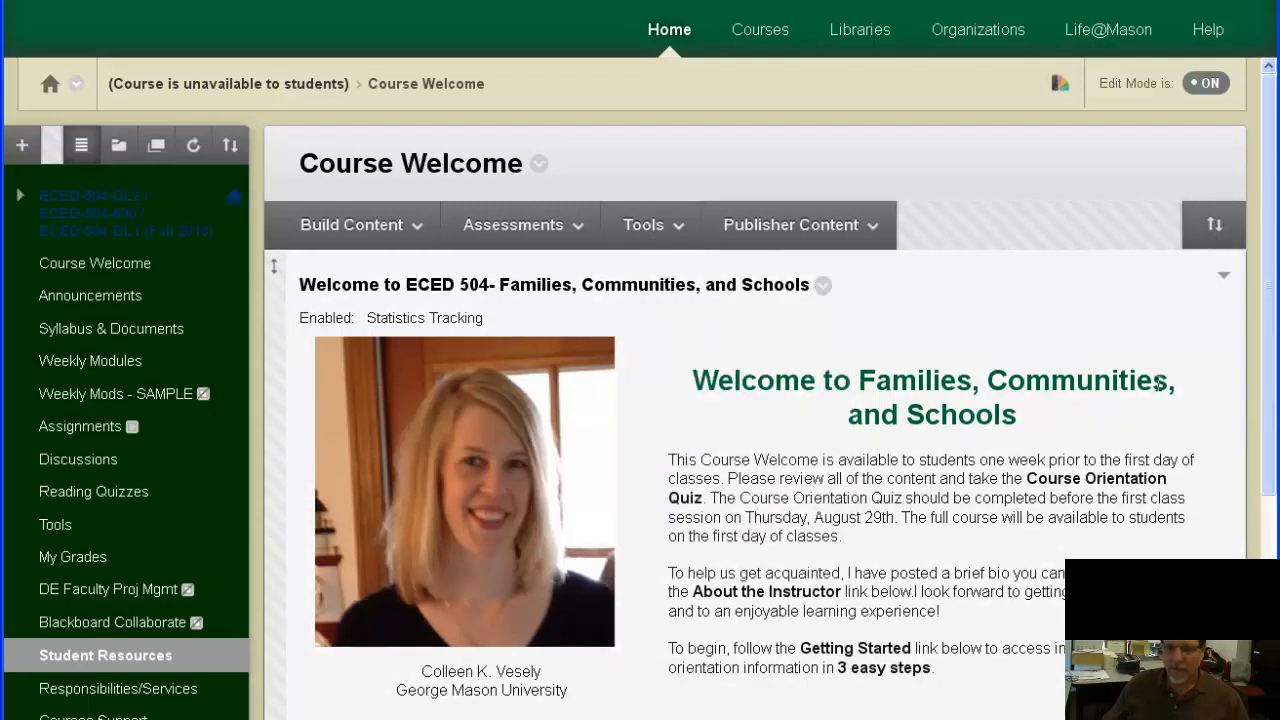
{"action": "scroll", "coordinate": [302, 443], "scroll_direction": "down", "scroll_amount": 3}
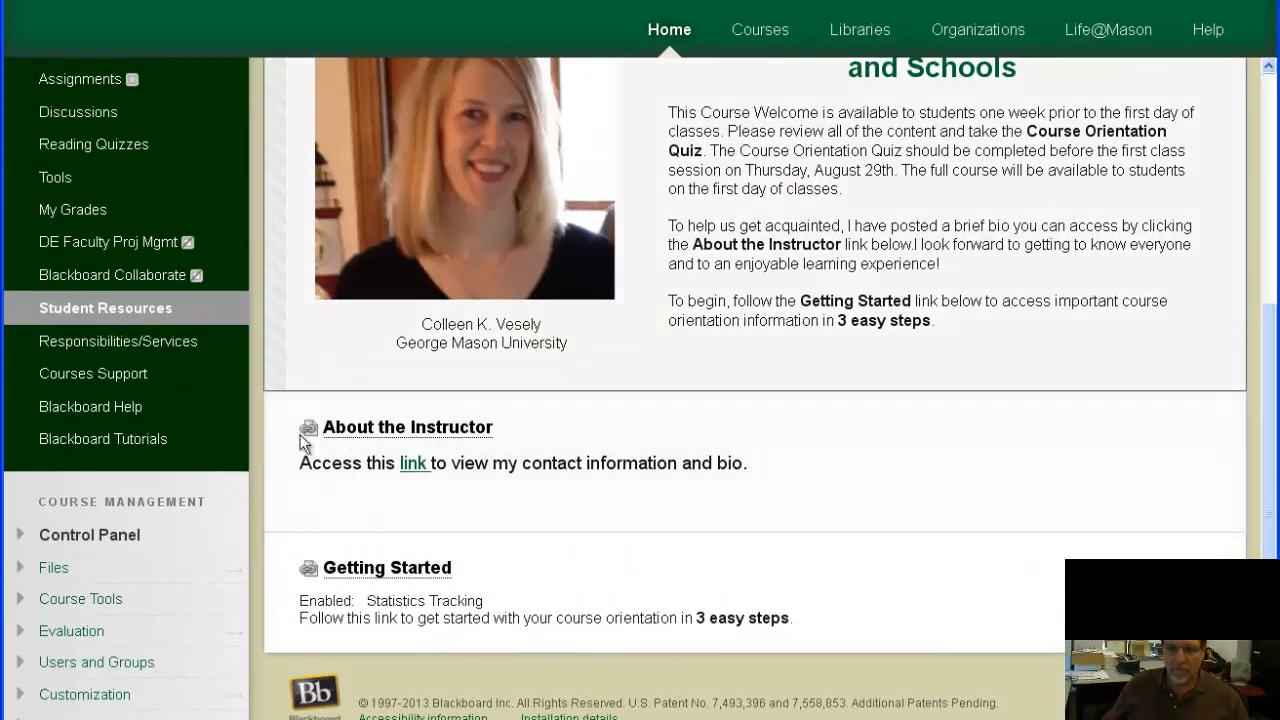
{"action": "scroll", "coordinate": [950, 233], "scroll_direction": "up", "scroll_amount": 3}
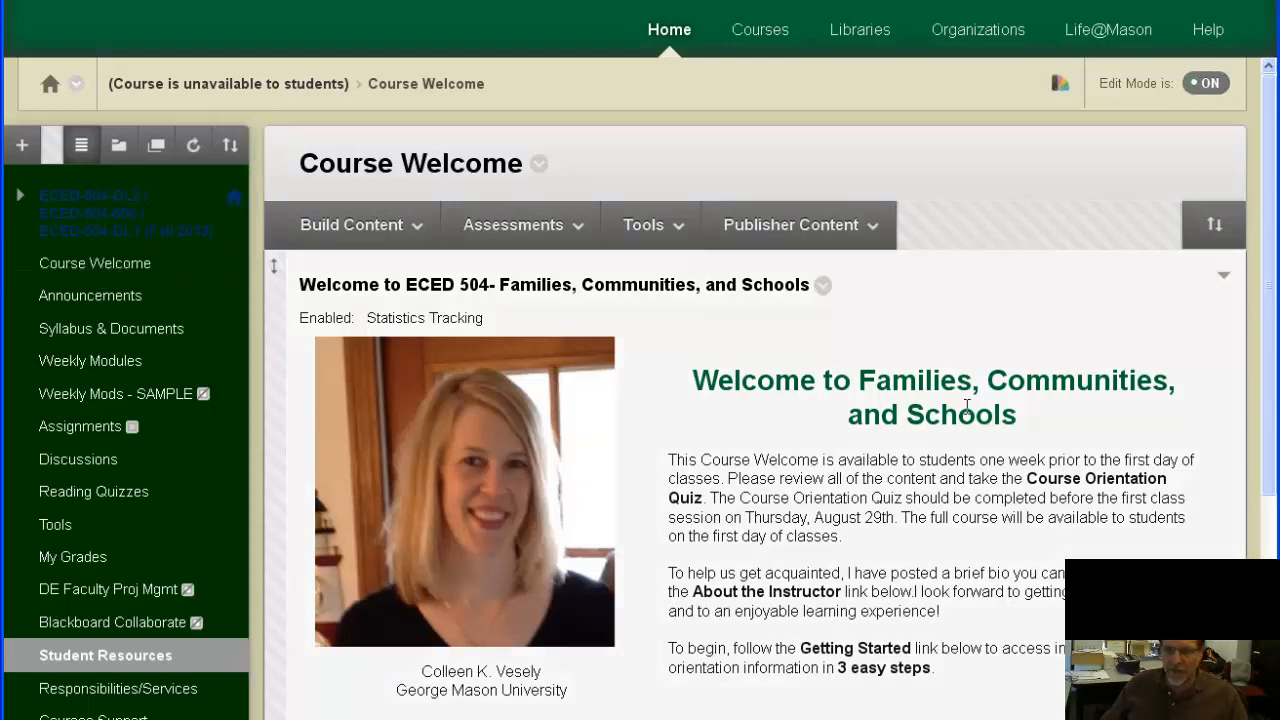
Step: Highlight the whole welcome message on the Course Welcome page to review it, and clear the selection
{"action": "left_click_drag", "start_coordinate": [1268, 269], "coordinate": [1268, 361]}
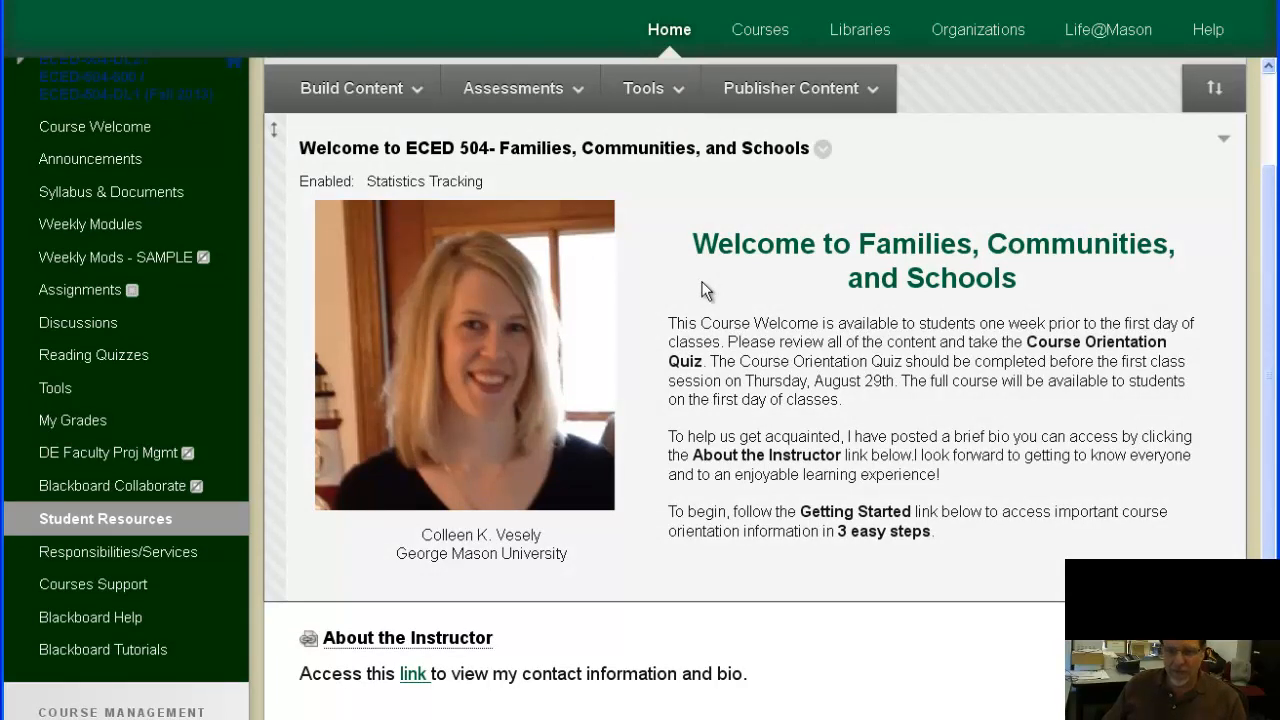
{"action": "scroll", "coordinate": [1270, 414], "scroll_direction": "down", "scroll_amount": 1}
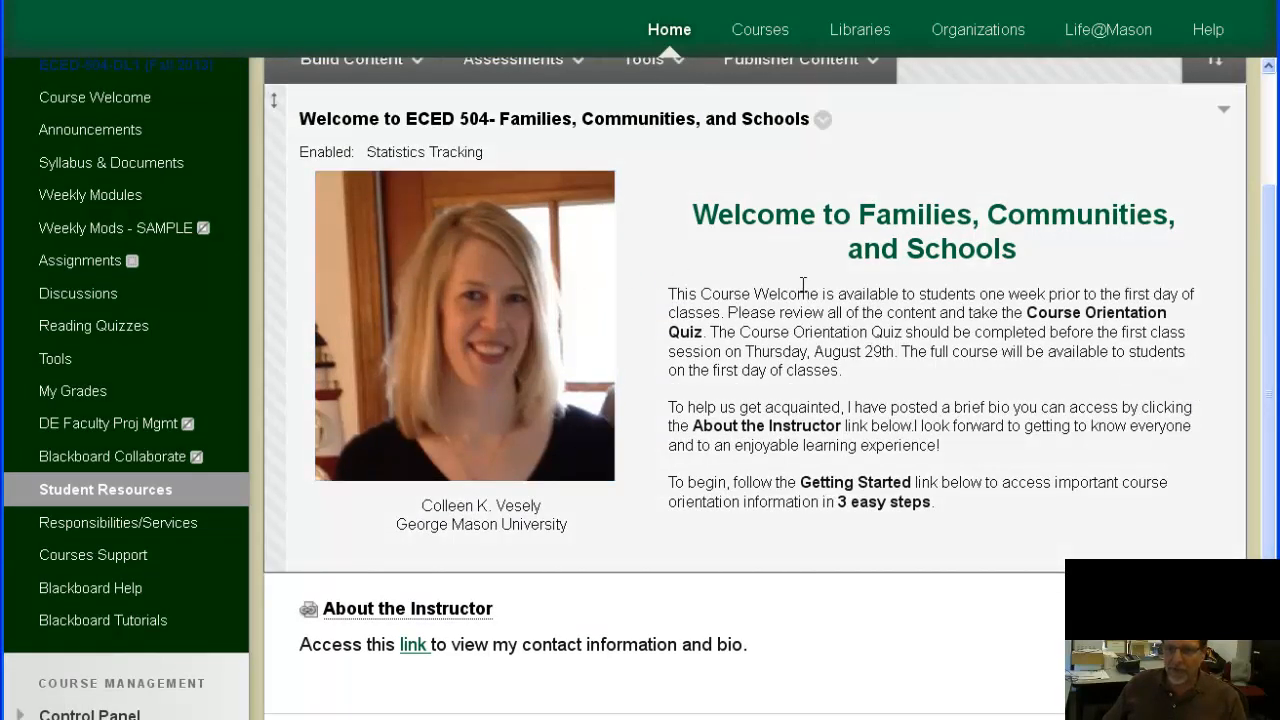
{"action": "left_click_drag", "start_coordinate": [698, 205], "coordinate": [1006, 528]}
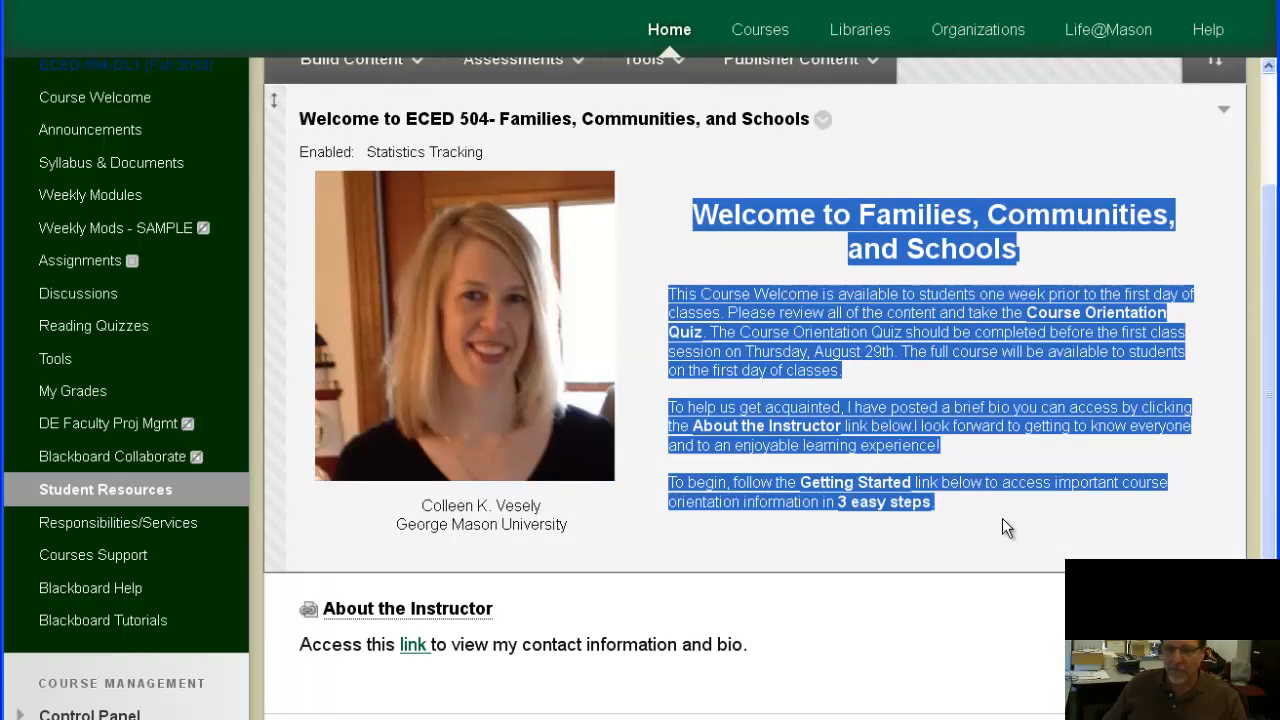
{"action": "scroll", "coordinate": [1272, 549], "scroll_direction": "down", "scroll_amount": 1}
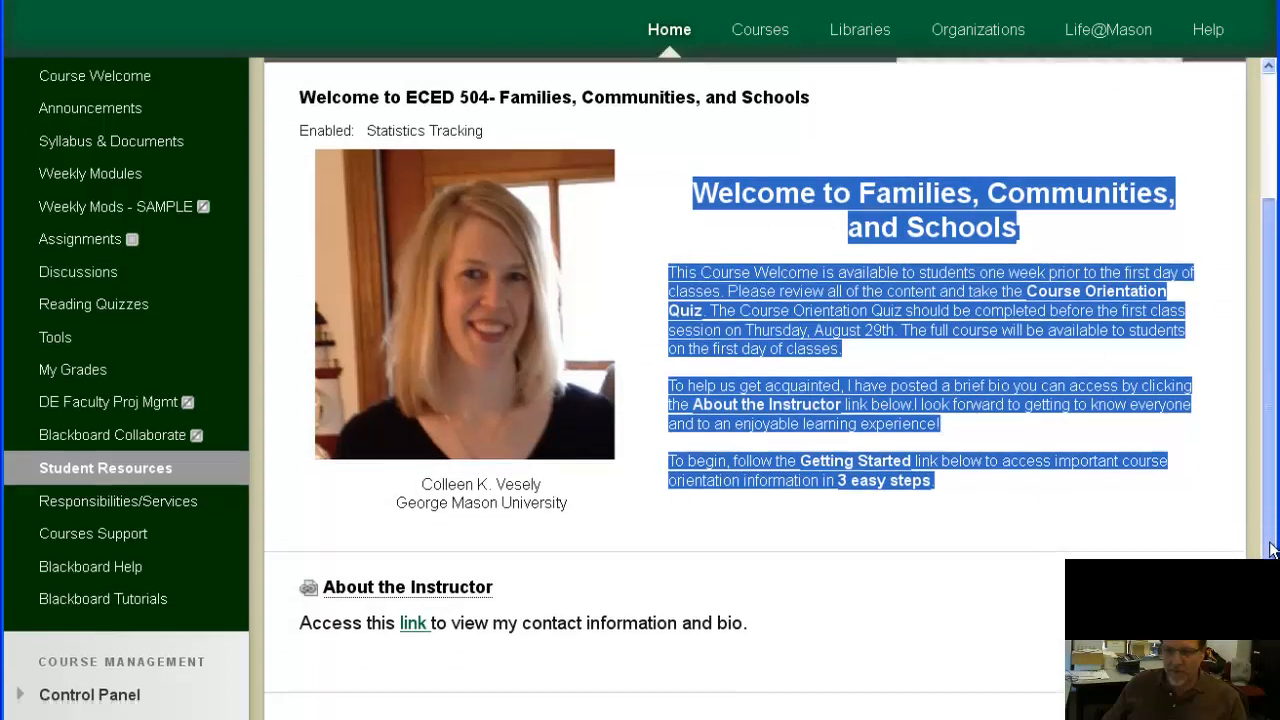
{"action": "scroll", "coordinate": [1272, 549], "scroll_direction": "down", "scroll_amount": 2}
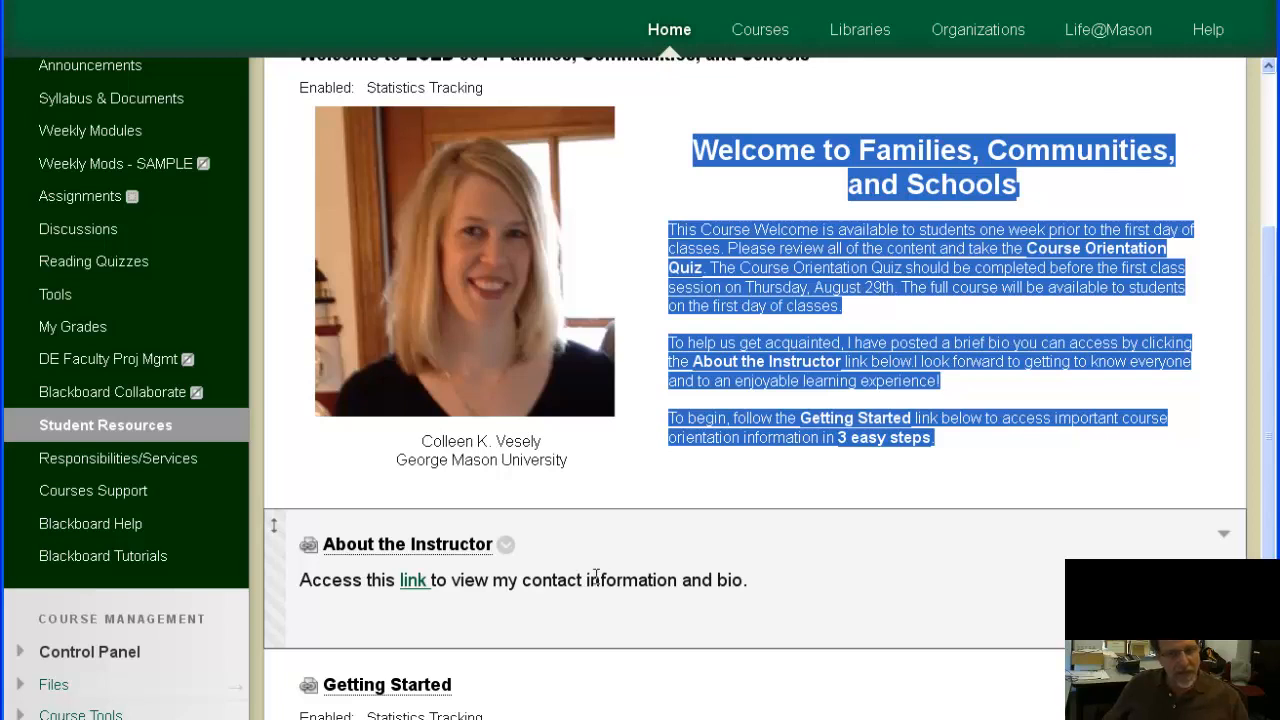
{"action": "left_click", "coordinate": [737, 507]}
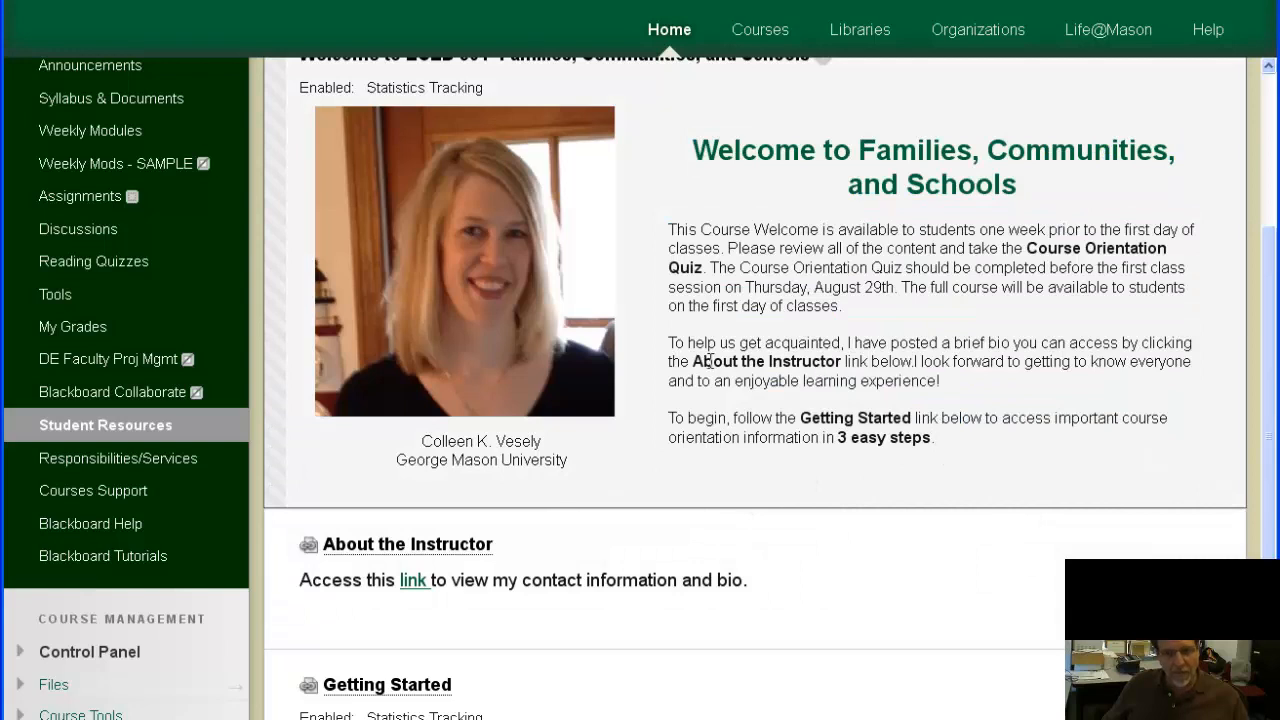
Step: Highlight the About the Instructor and Getting Started references within the welcome message
{"action": "left_click_drag", "start_coordinate": [692, 361], "coordinate": [846, 362]}
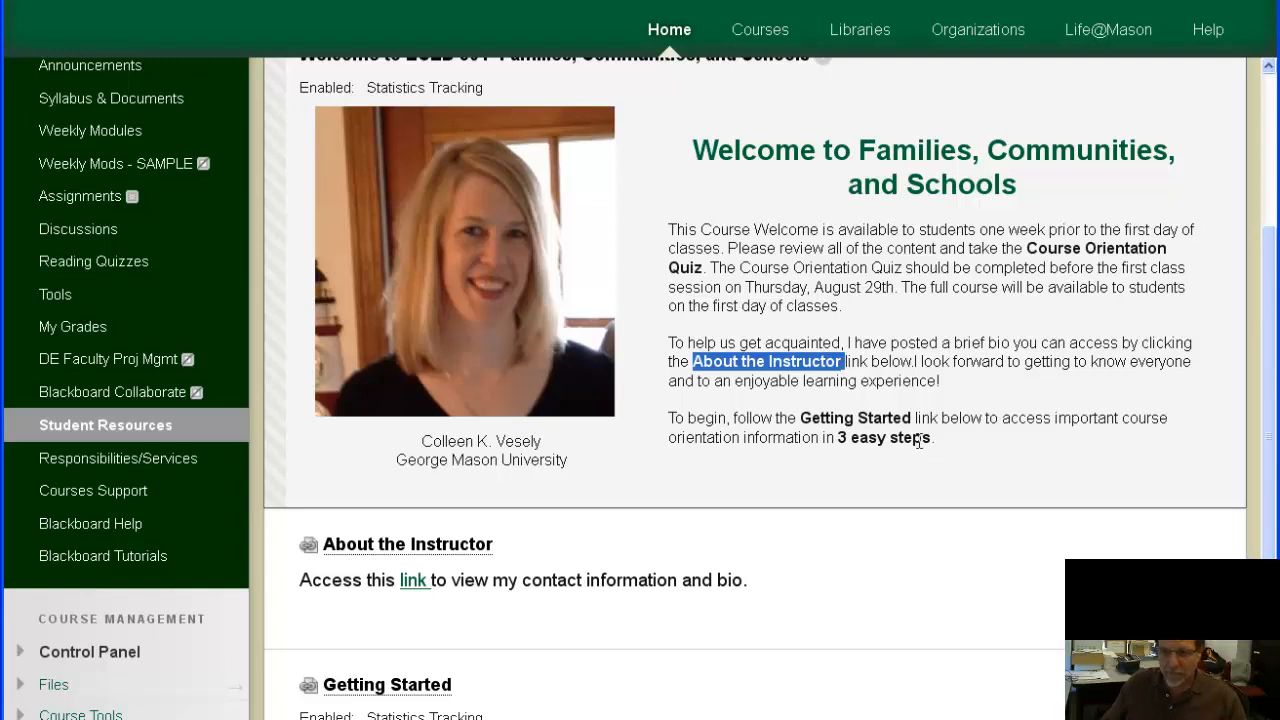
{"action": "left_click_drag", "start_coordinate": [800, 418], "coordinate": [911, 418]}
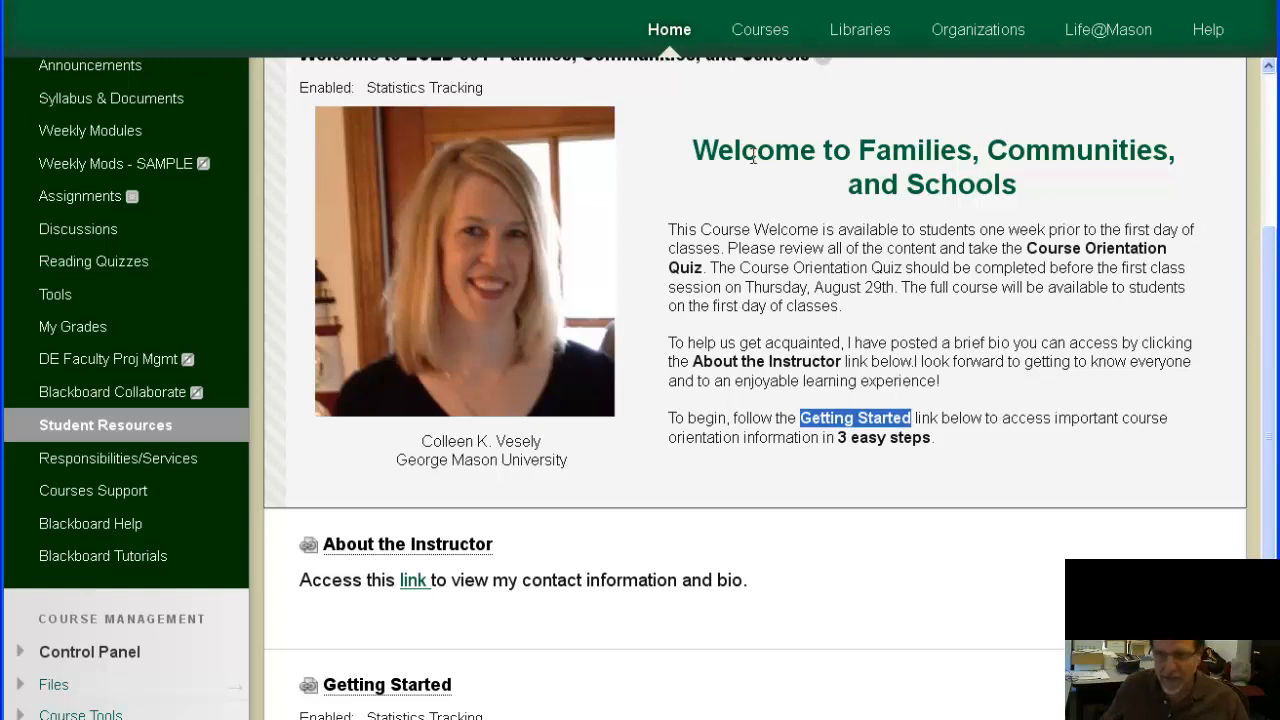
{"action": "left_click_drag", "start_coordinate": [661, 136], "coordinate": [958, 452]}
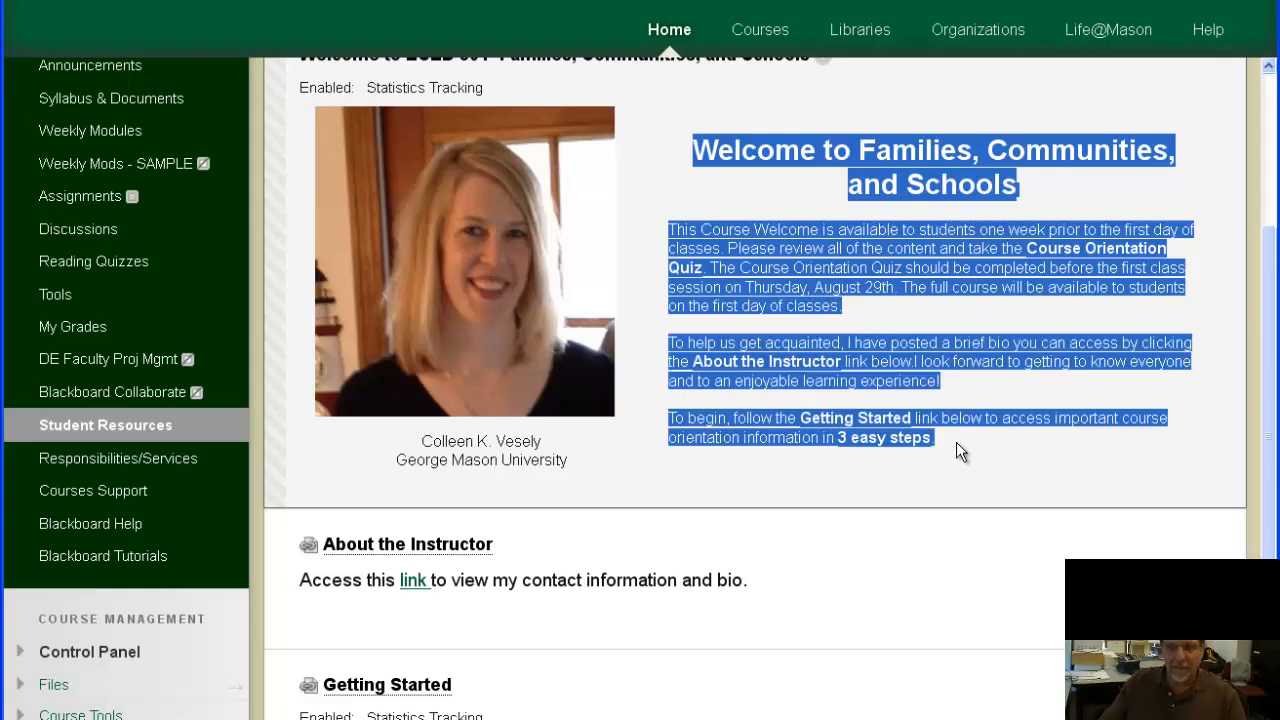
{"action": "left_click", "coordinate": [895, 412]}
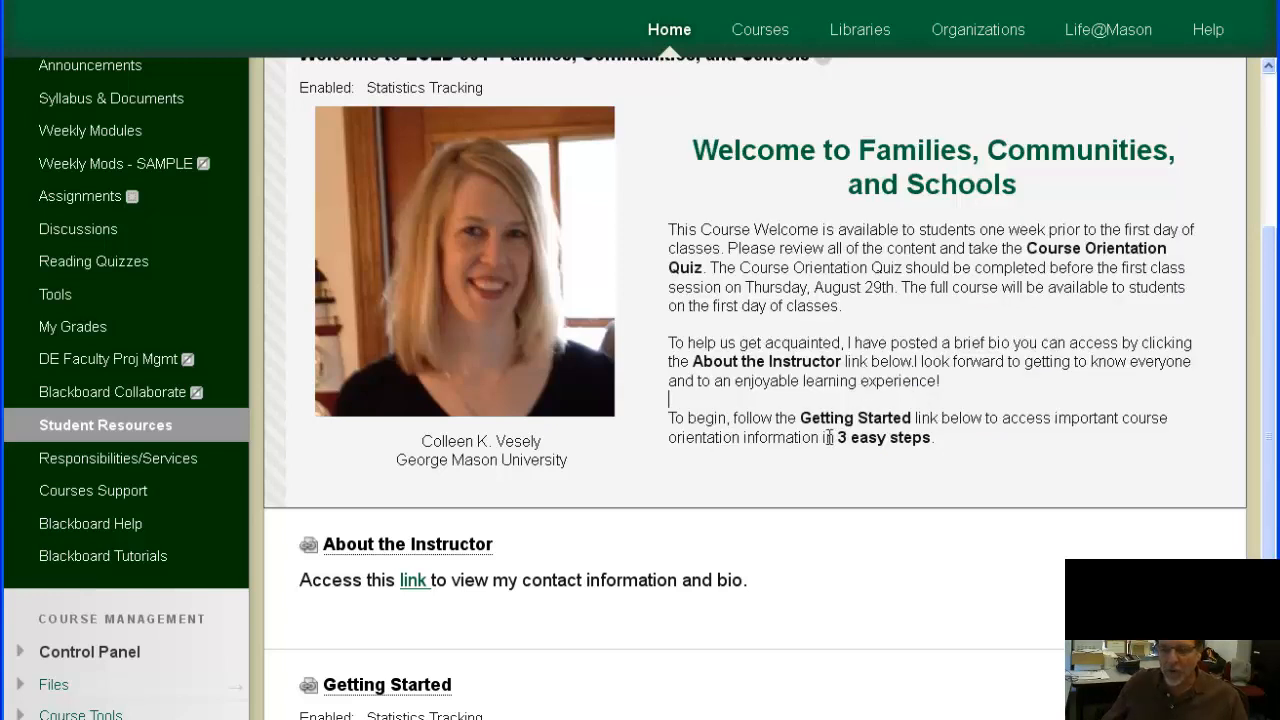
{"action": "left_click_drag", "start_coordinate": [800, 418], "coordinate": [912, 418]}
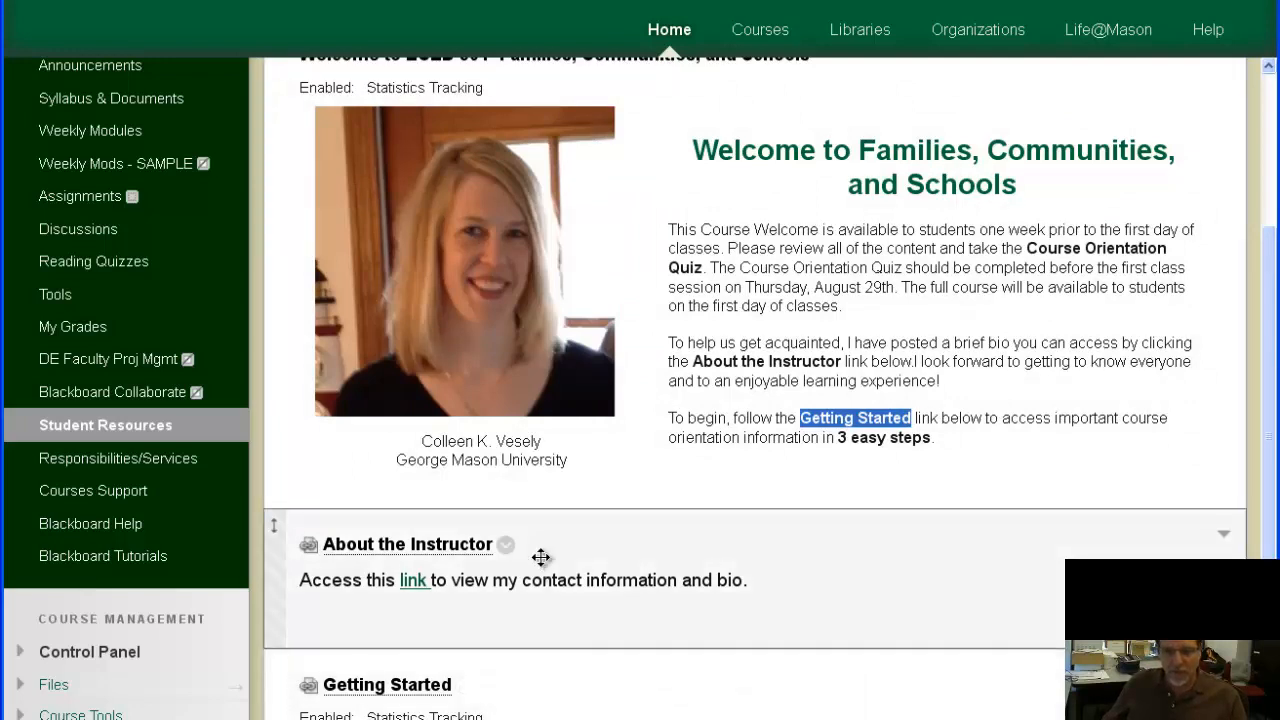
Step: Open the About the Instructor link, highlight the instructor's contact details and bio, and return to the matching reference in the welcome message
{"action": "left_click", "coordinate": [381, 556]}
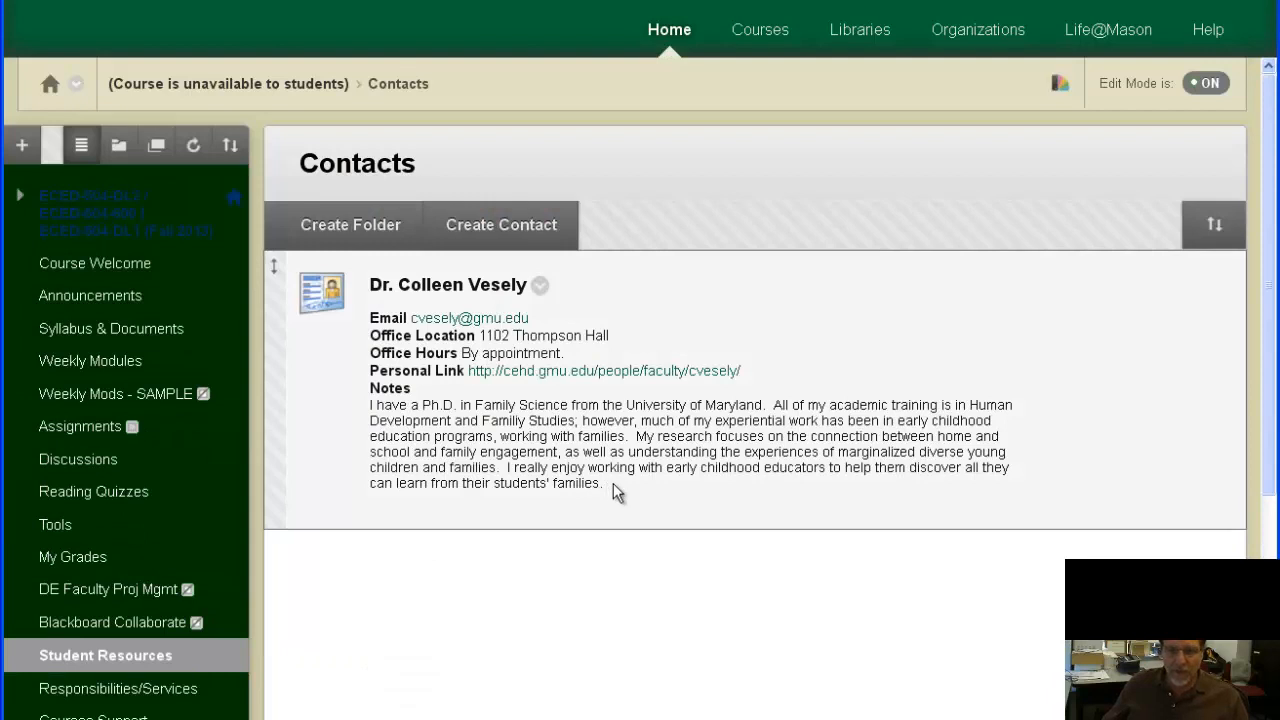
{"action": "left_click_drag", "start_coordinate": [613, 484], "coordinate": [324, 295]}
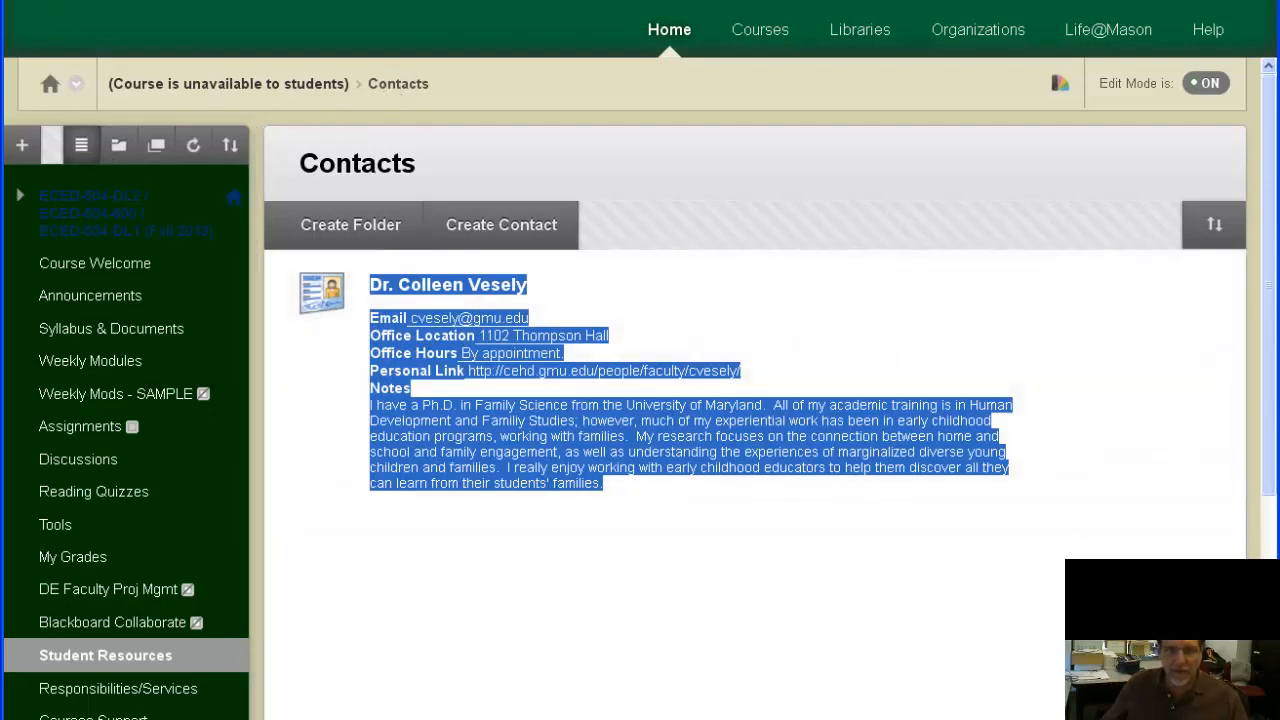
{"action": "key", "text": "alt+Left"}
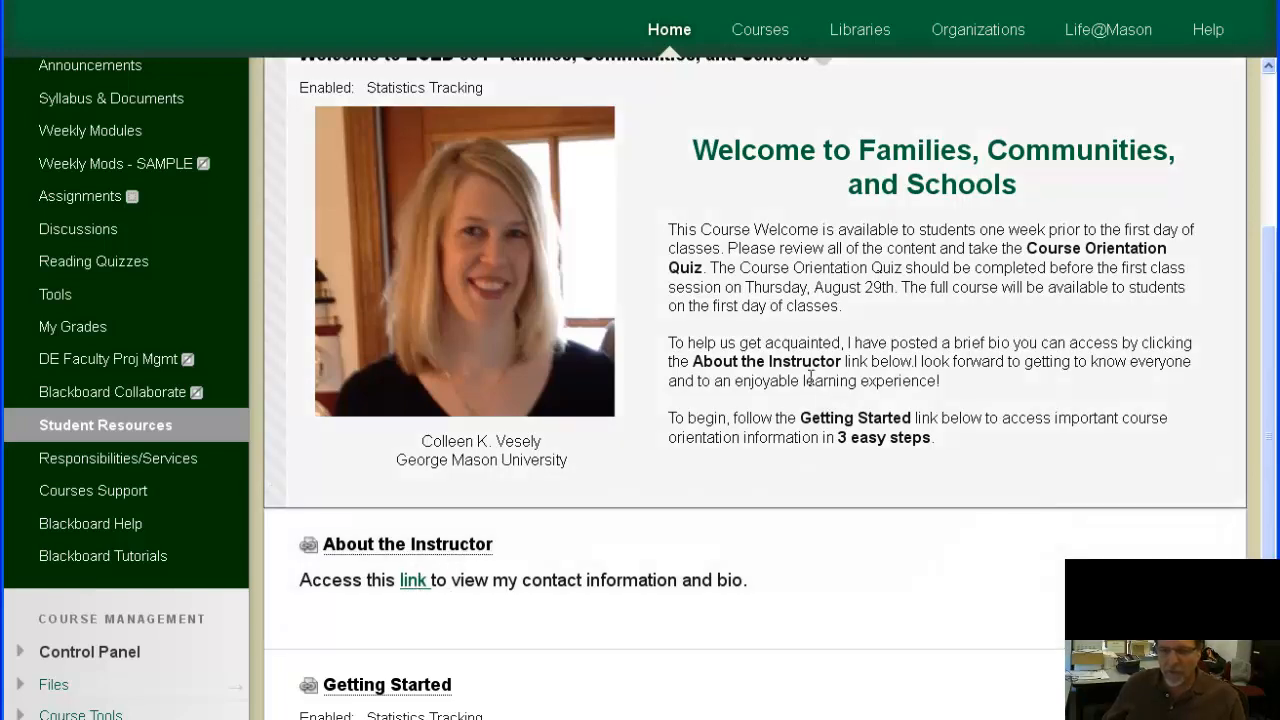
{"action": "left_click_drag", "start_coordinate": [692, 362], "coordinate": [845, 368]}
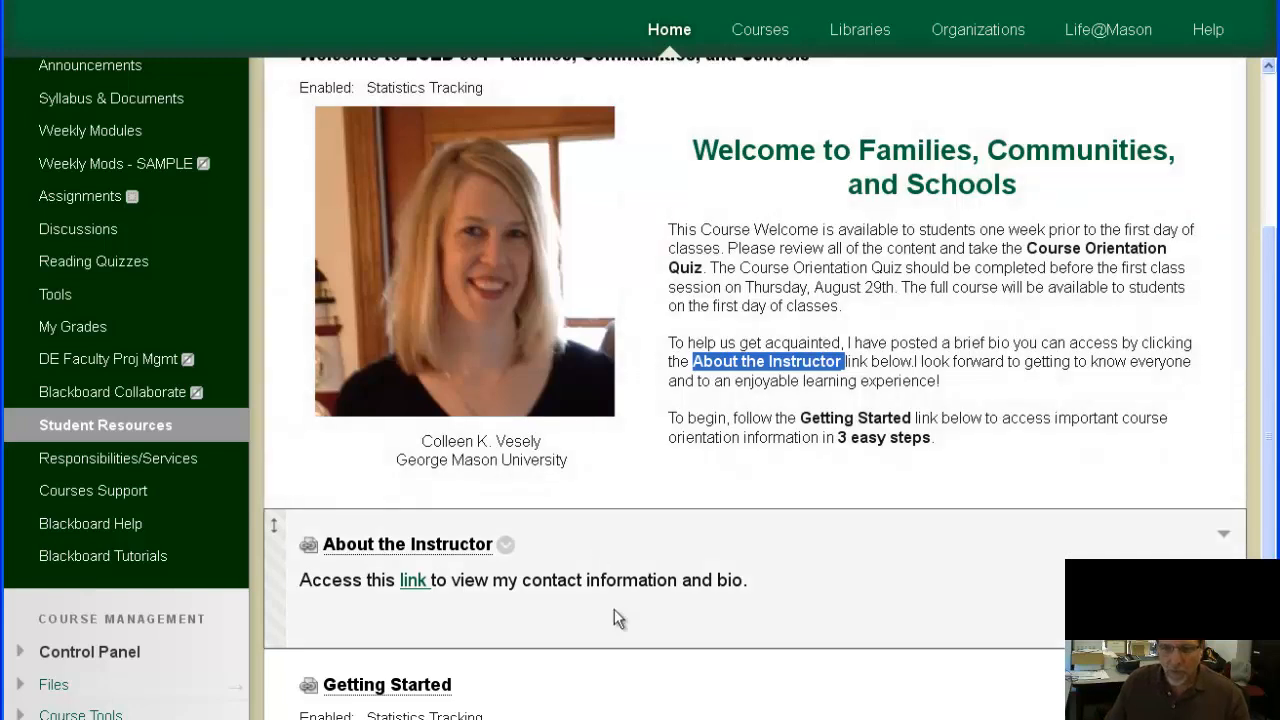
{"action": "left_click", "coordinate": [630, 658]}
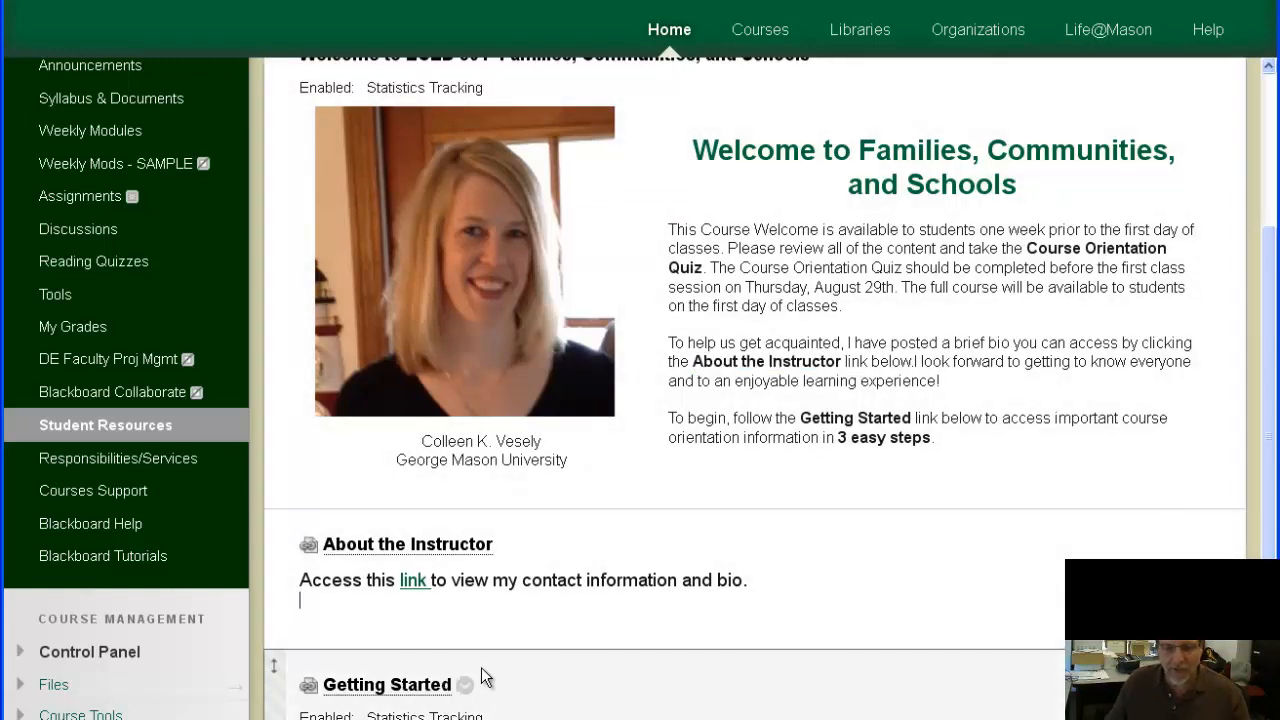
Step: Open the Getting Started link and look through the Week 0: Getting Started module from the Orientation Video to the Course Orientation Quiz
{"action": "left_click", "coordinate": [418, 686]}
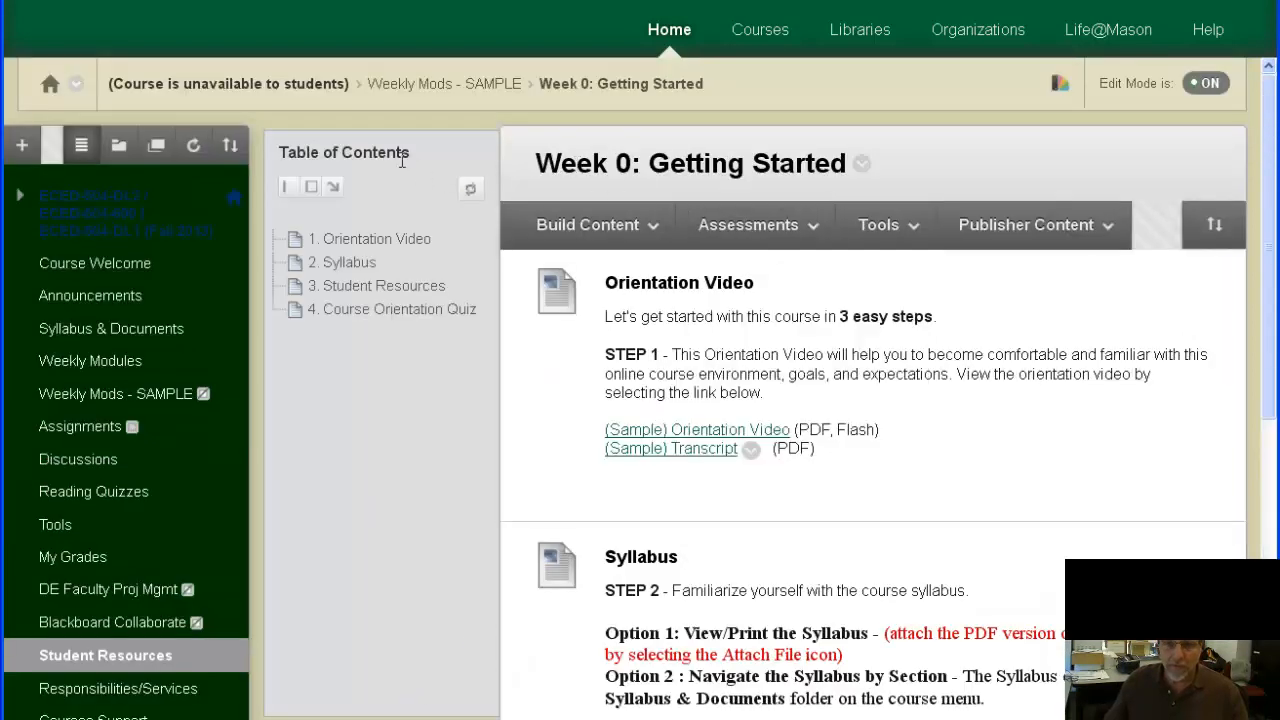
{"action": "left_click_drag", "start_coordinate": [537, 163], "coordinate": [806, 163]}
{"action": "left_click", "coordinate": [878, 224]}
{"action": "scroll", "coordinate": [951, 374], "scroll_direction": "down", "scroll_amount": 6}
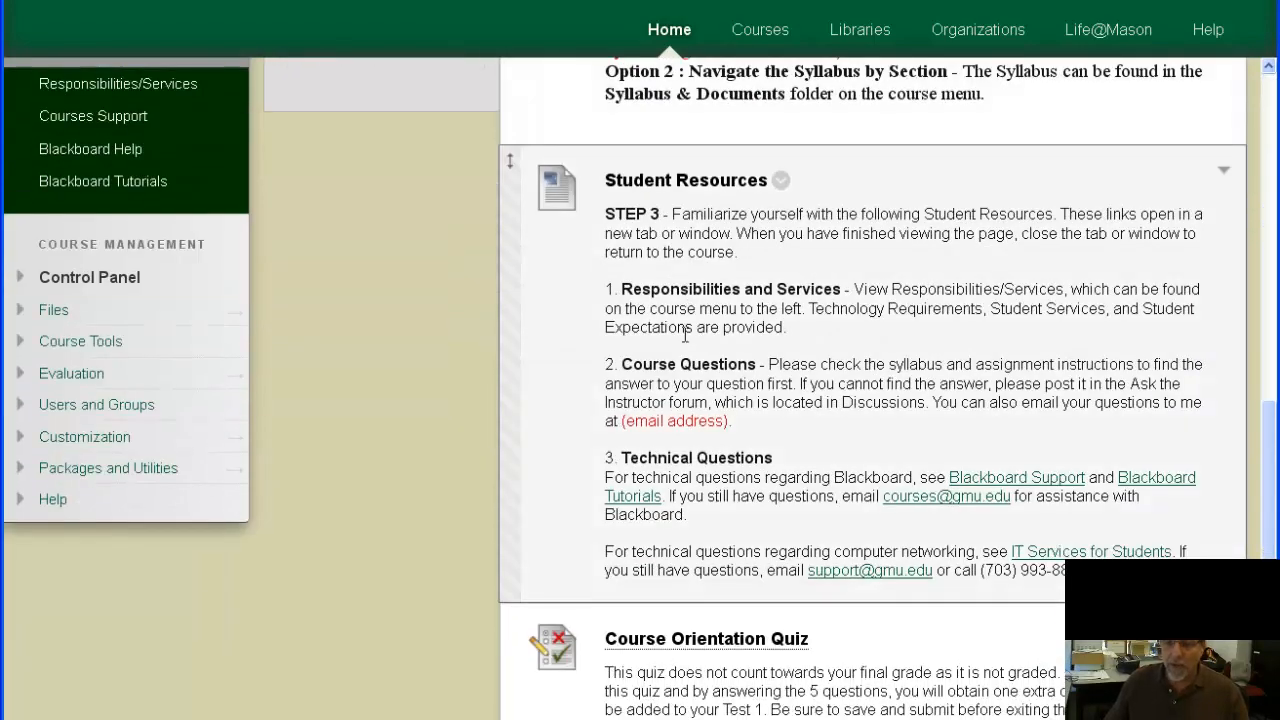
{"action": "scroll", "coordinate": [685, 335], "scroll_direction": "up", "scroll_amount": 6}
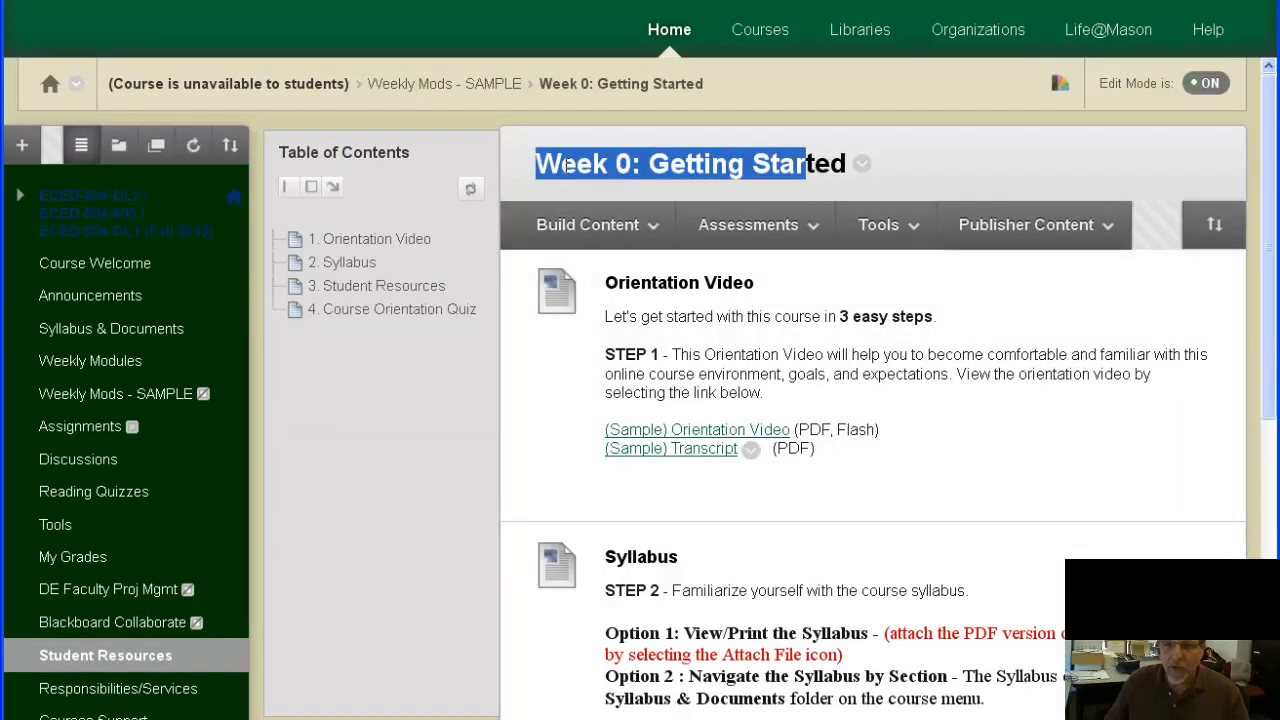
Step: Highlight the Week 0: Getting Started title and view the module's page options
{"action": "left_click", "coordinate": [538, 160]}
{"action": "left_click_drag", "start_coordinate": [538, 160], "coordinate": [815, 165]}
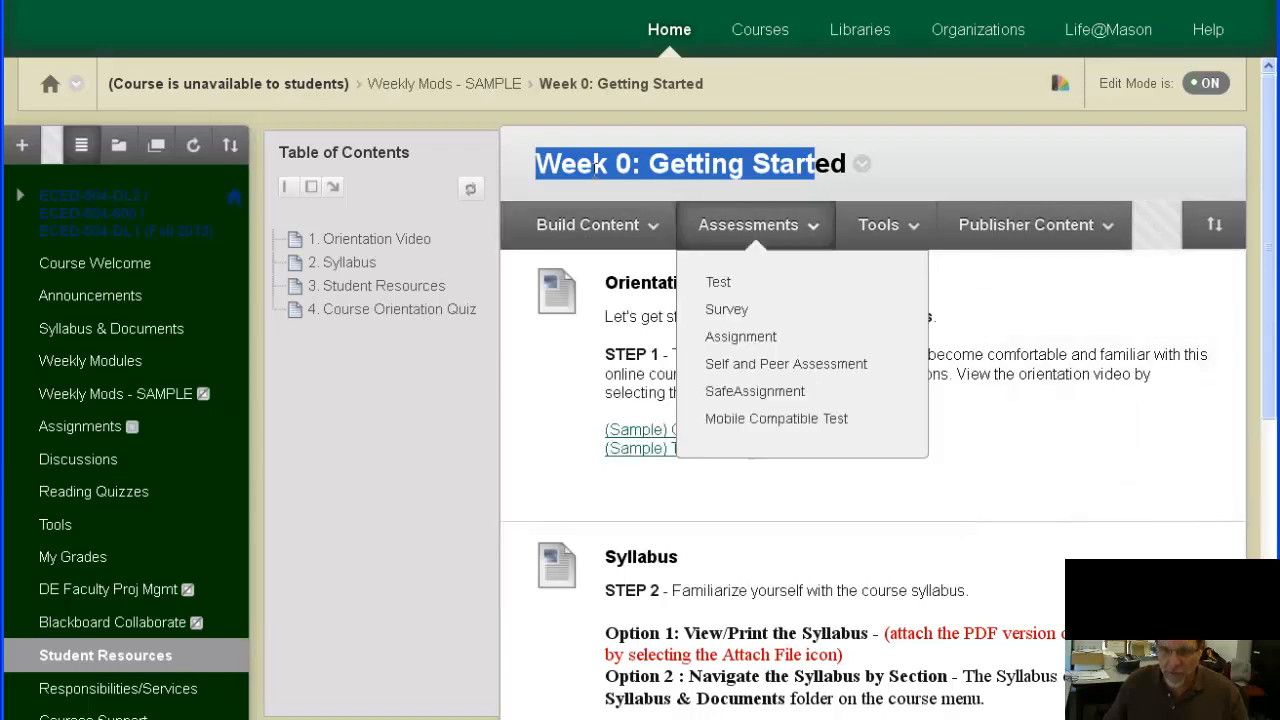
{"action": "mouse_move", "coordinate": [644, 215]}
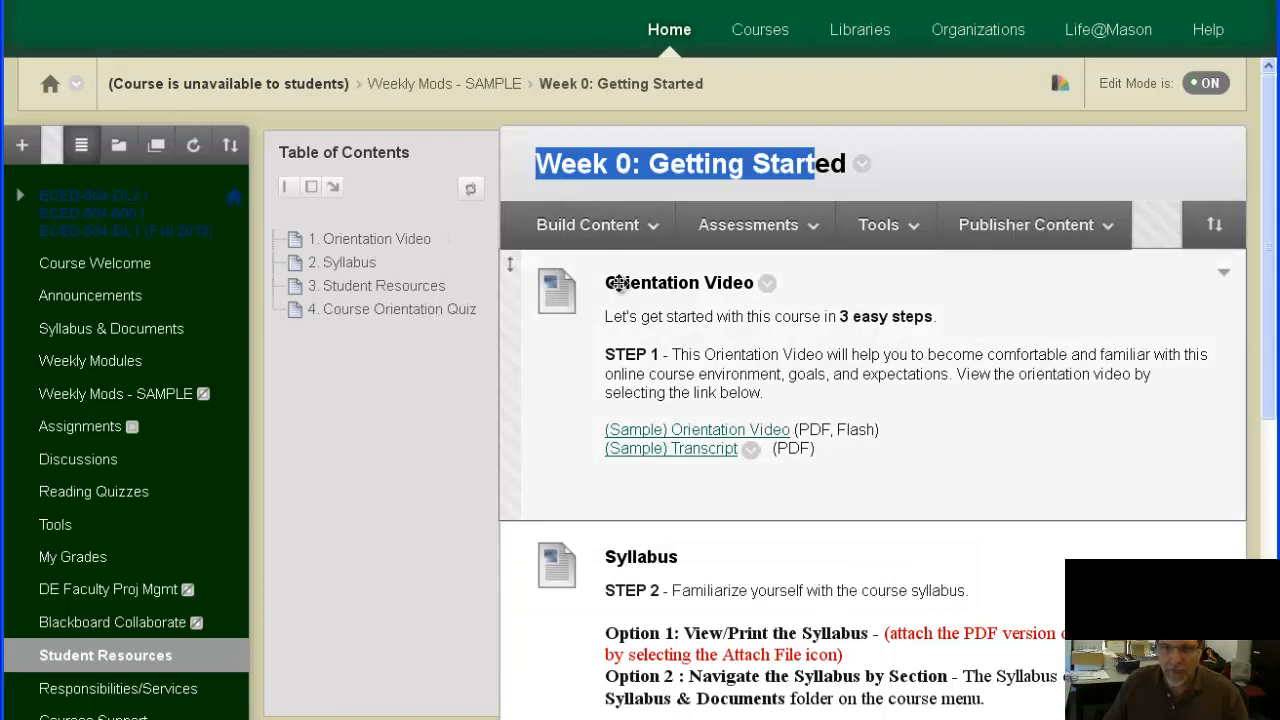
{"action": "left_click", "coordinate": [862, 165]}
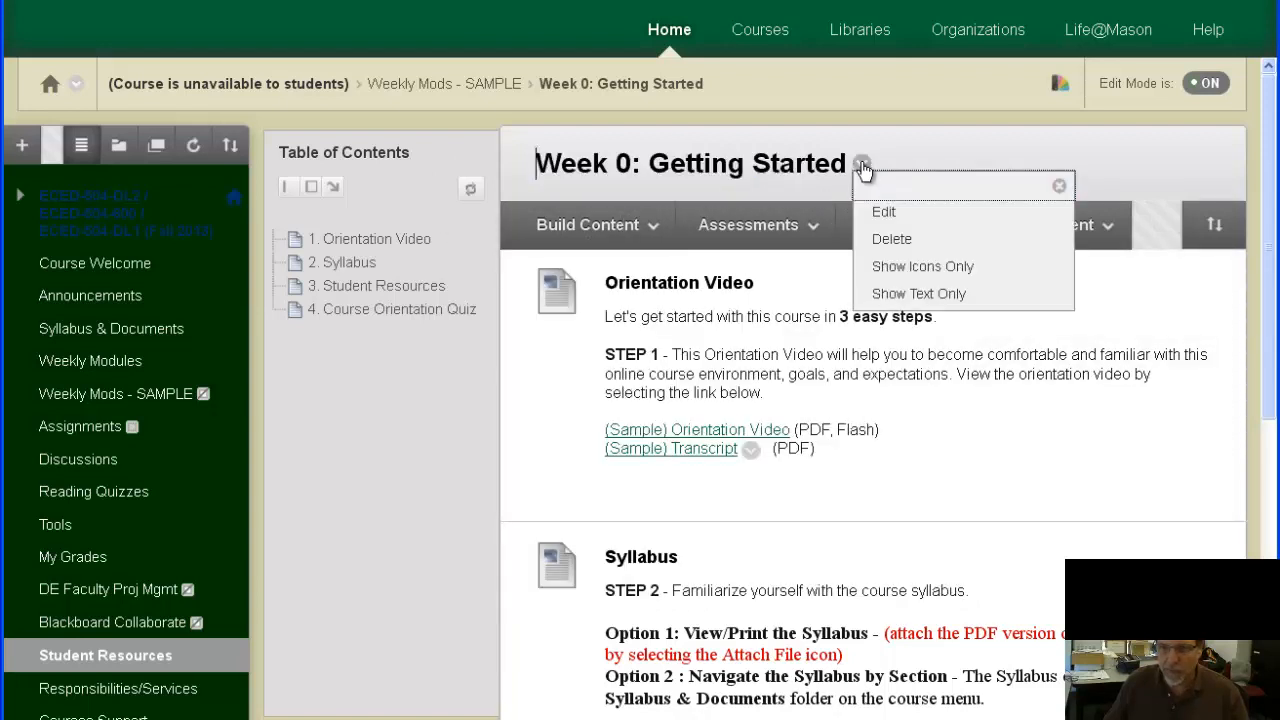
Step: Go up to the Weekly Mods - SAMPLE content area and view the options of its page and of its course menu link
{"action": "left_click", "coordinate": [471, 84]}
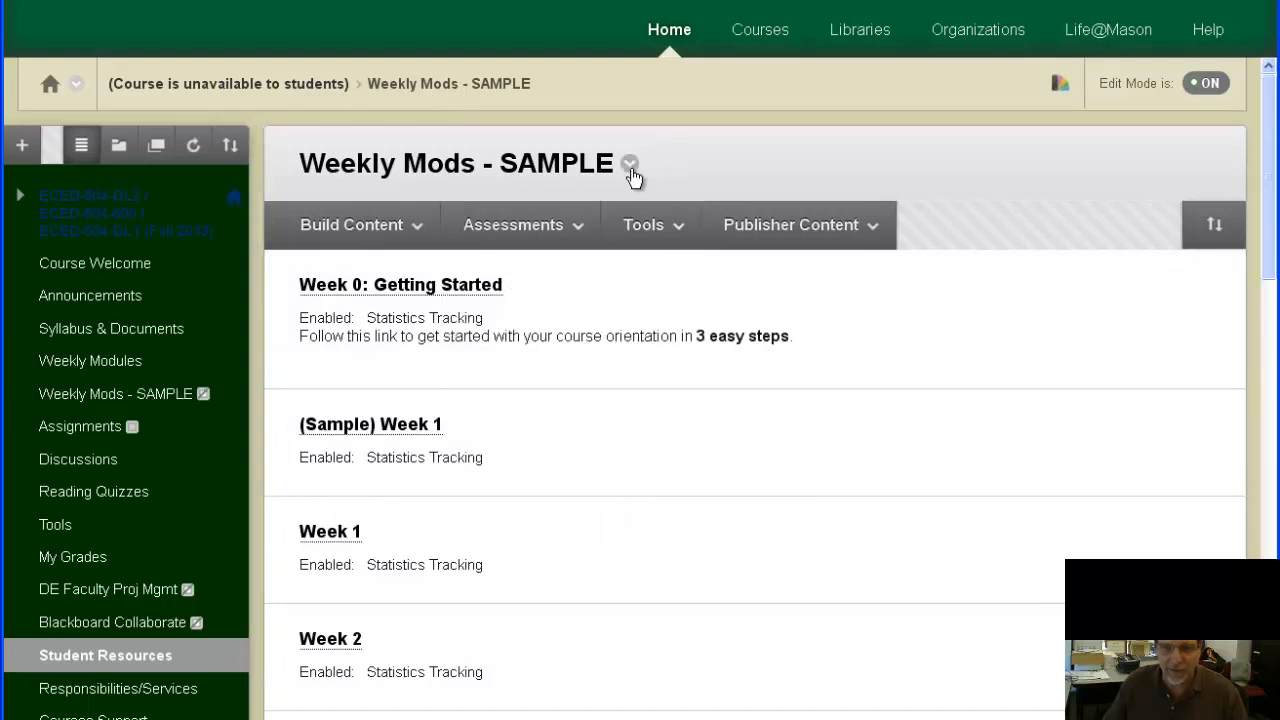
{"action": "left_click", "coordinate": [629, 165]}
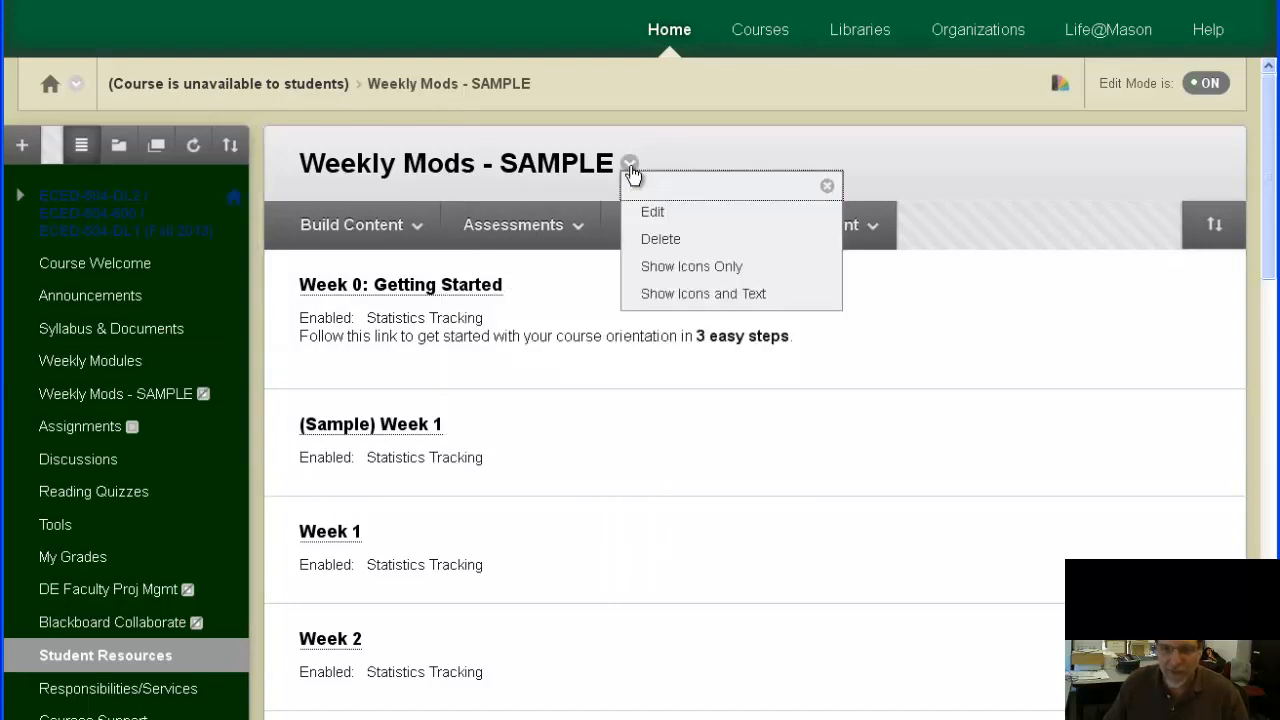
{"action": "left_click", "coordinate": [727, 152]}
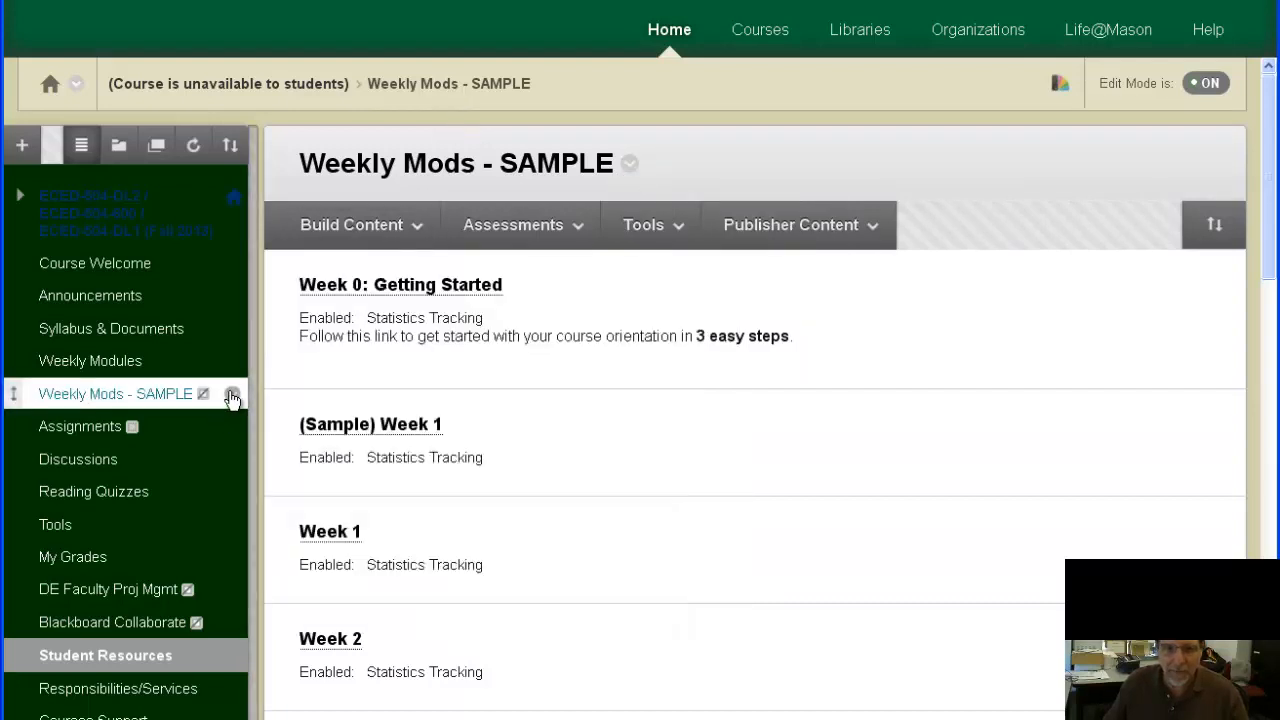
{"action": "left_click", "coordinate": [231, 395]}
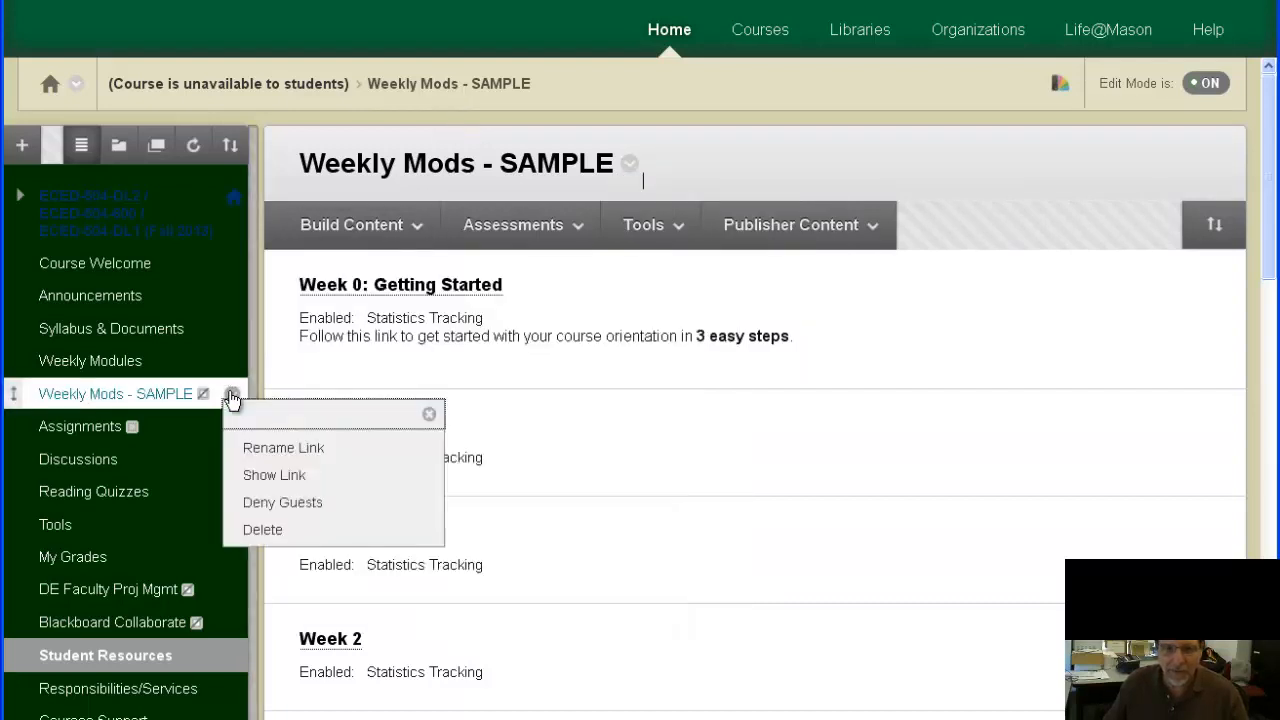
{"action": "left_click", "coordinate": [147, 402]}
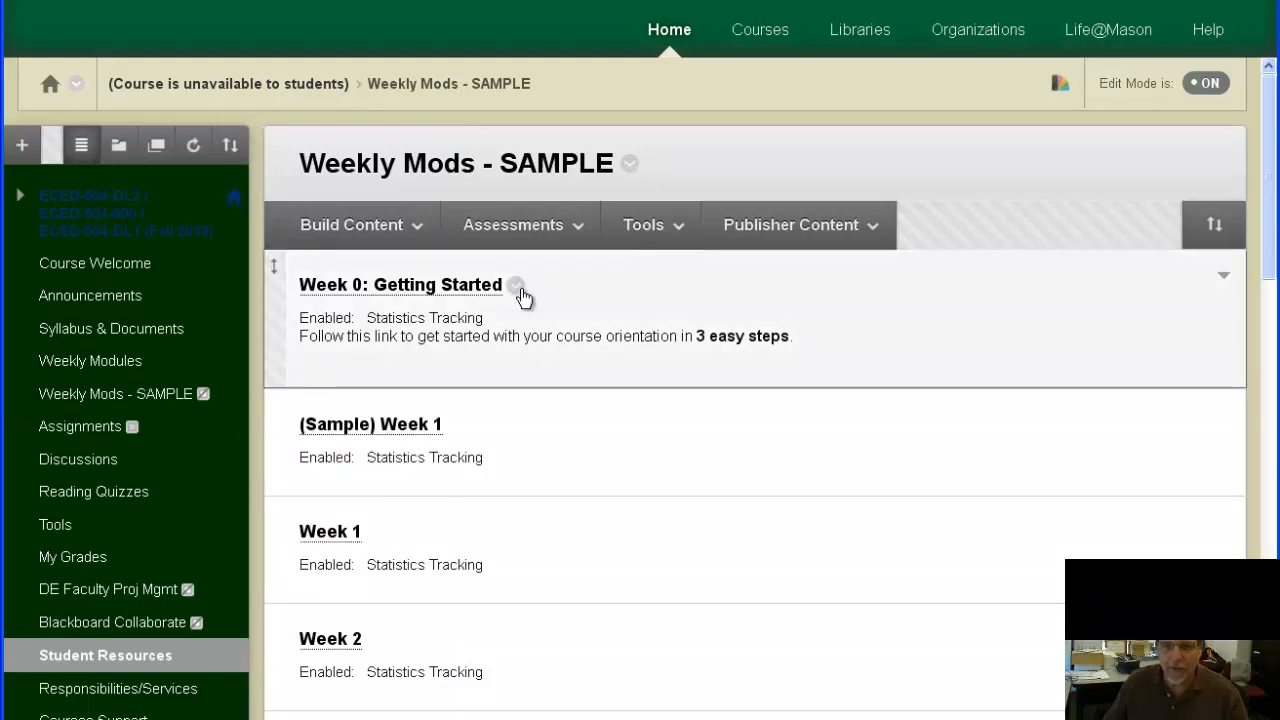
Step: View the item options of Week 0: Getting Started, and open the Weekly Modules content area for comparison
{"action": "left_click", "coordinate": [515, 287]}
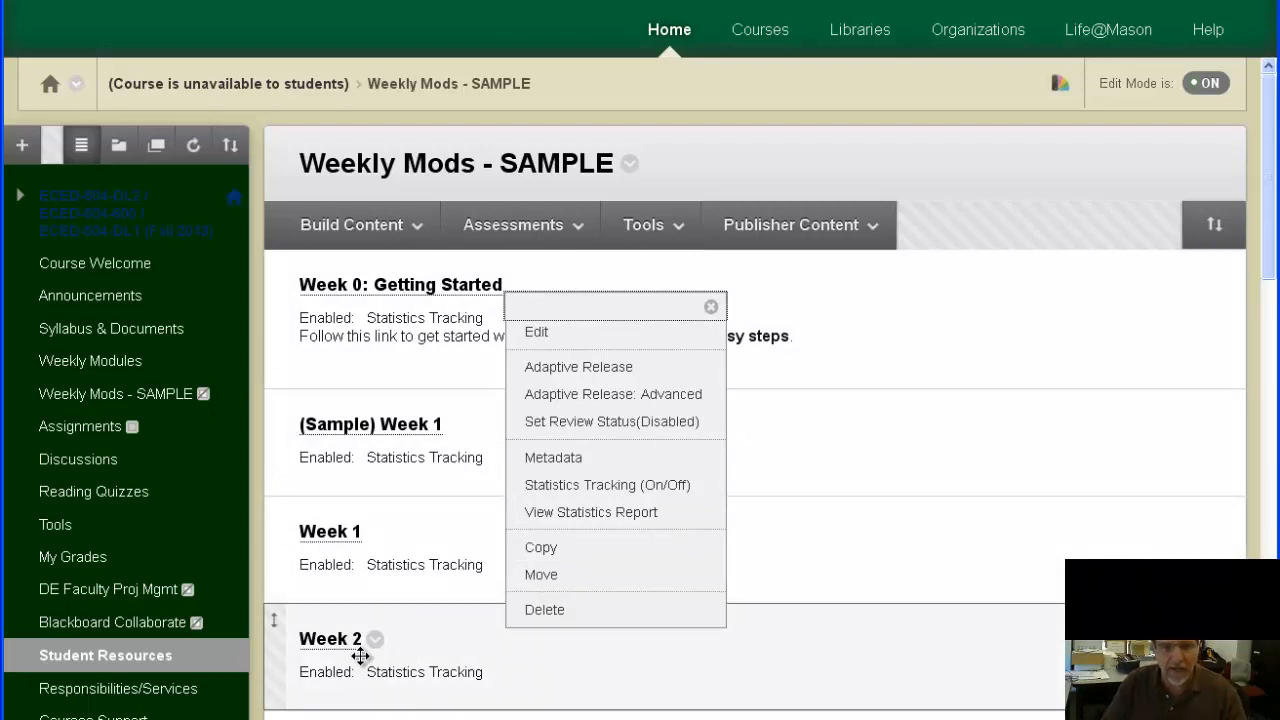
{"action": "left_click", "coordinate": [123, 364]}
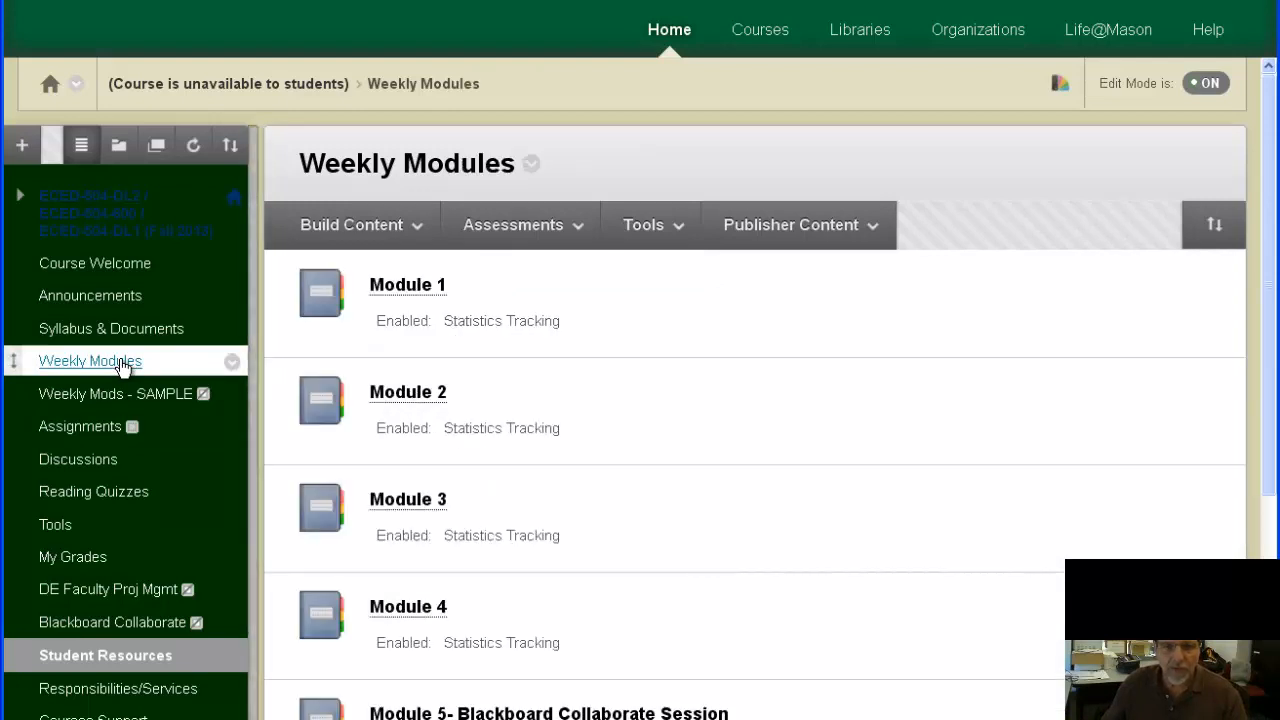
{"action": "left_click", "coordinate": [343, 240]}
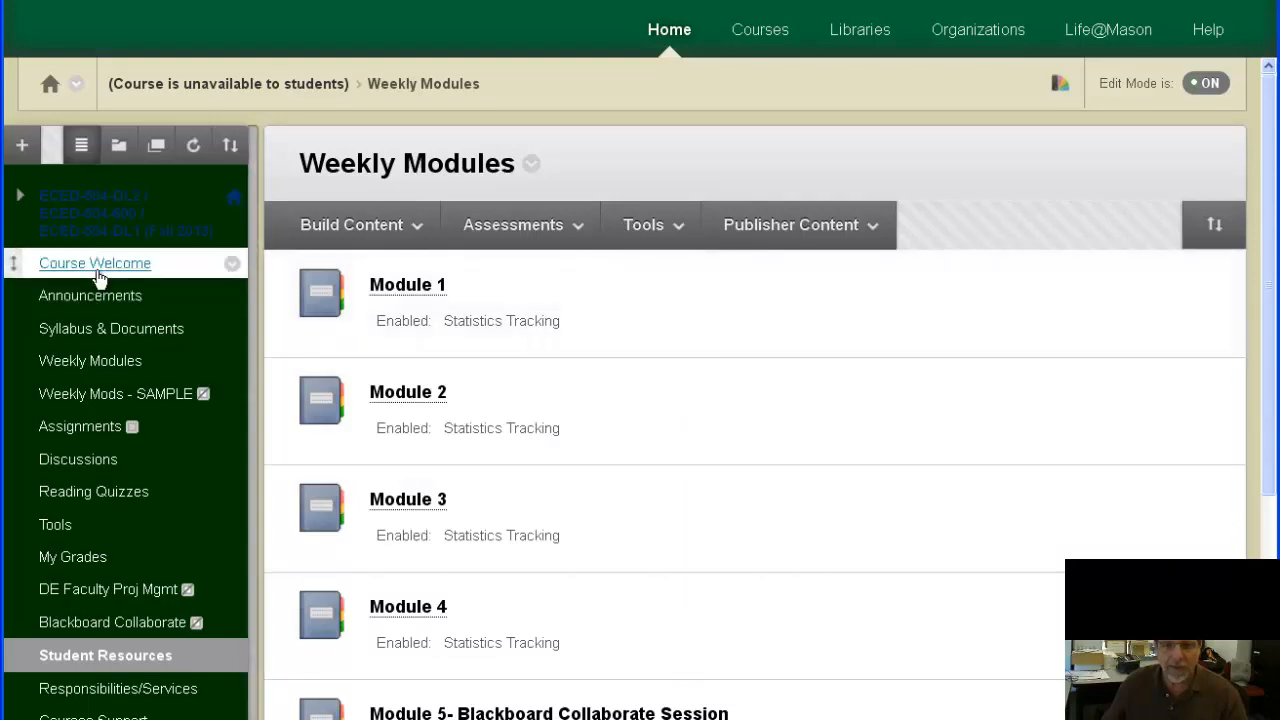
Step: Return to the Course Welcome page and look over its items down to Getting Started
{"action": "left_click", "coordinate": [97, 272]}
{"action": "scroll", "coordinate": [879, 417], "scroll_direction": "down", "scroll_amount": 4}
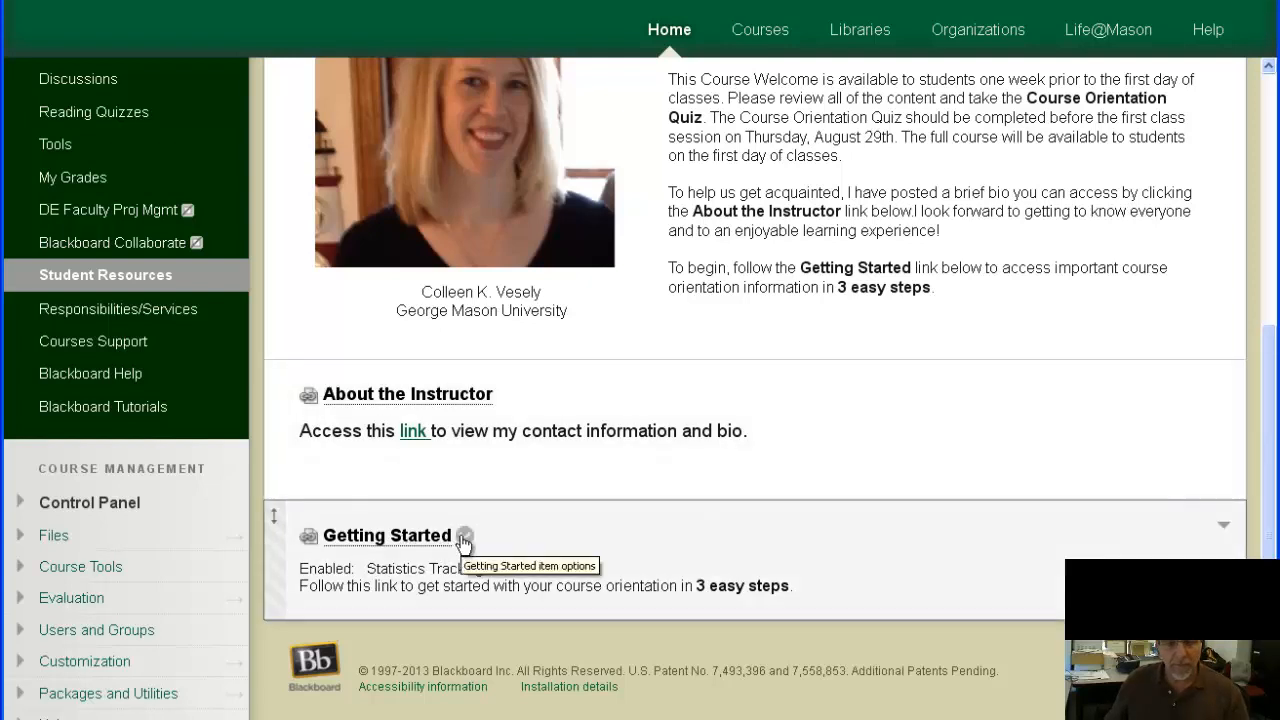
{"action": "scroll", "coordinate": [559, 460], "scroll_direction": "up", "scroll_amount": 3}
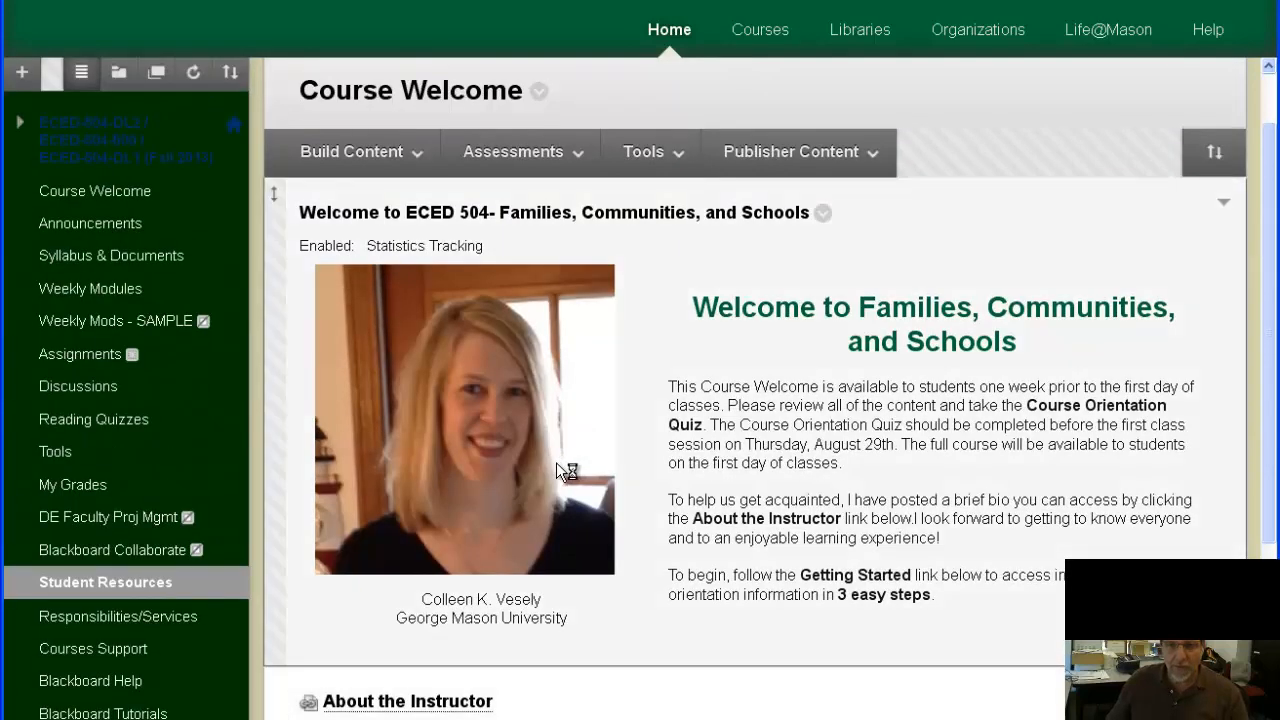
Step: View the item types that can be added to the course menu, and close the list without adding any
{"action": "left_click", "coordinate": [418, 160]}
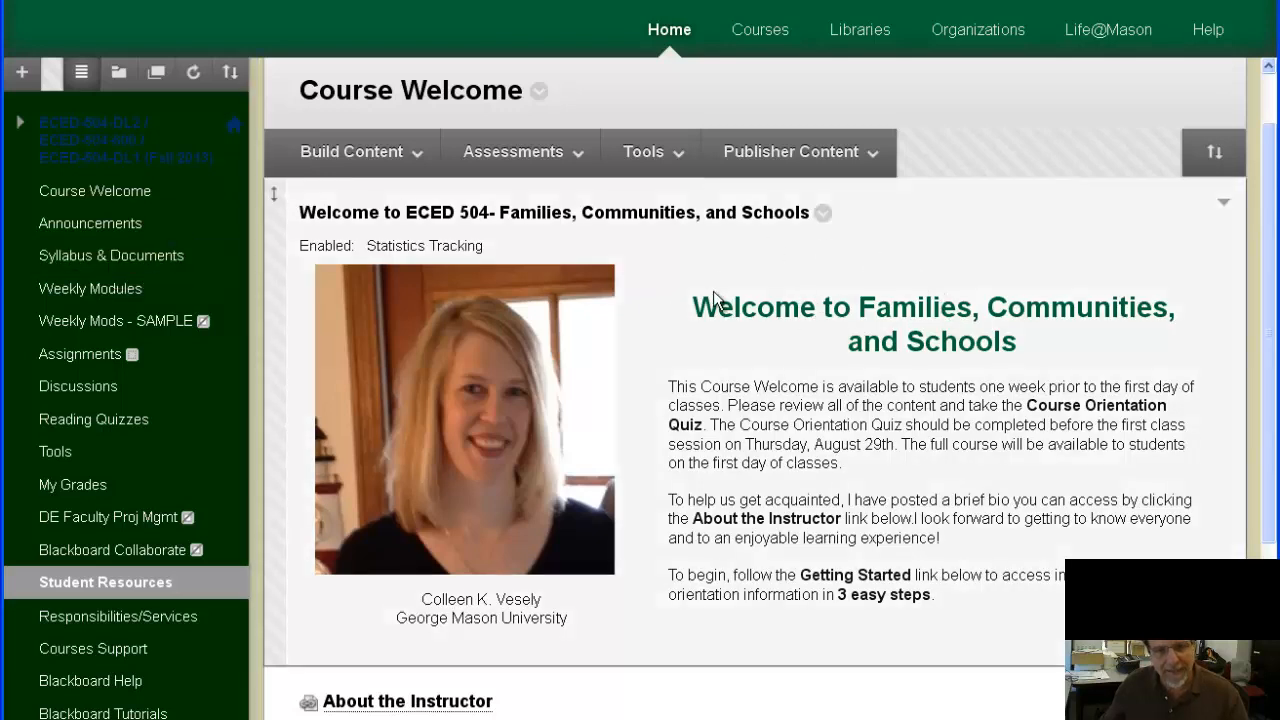
{"action": "left_click", "coordinate": [21, 72]}
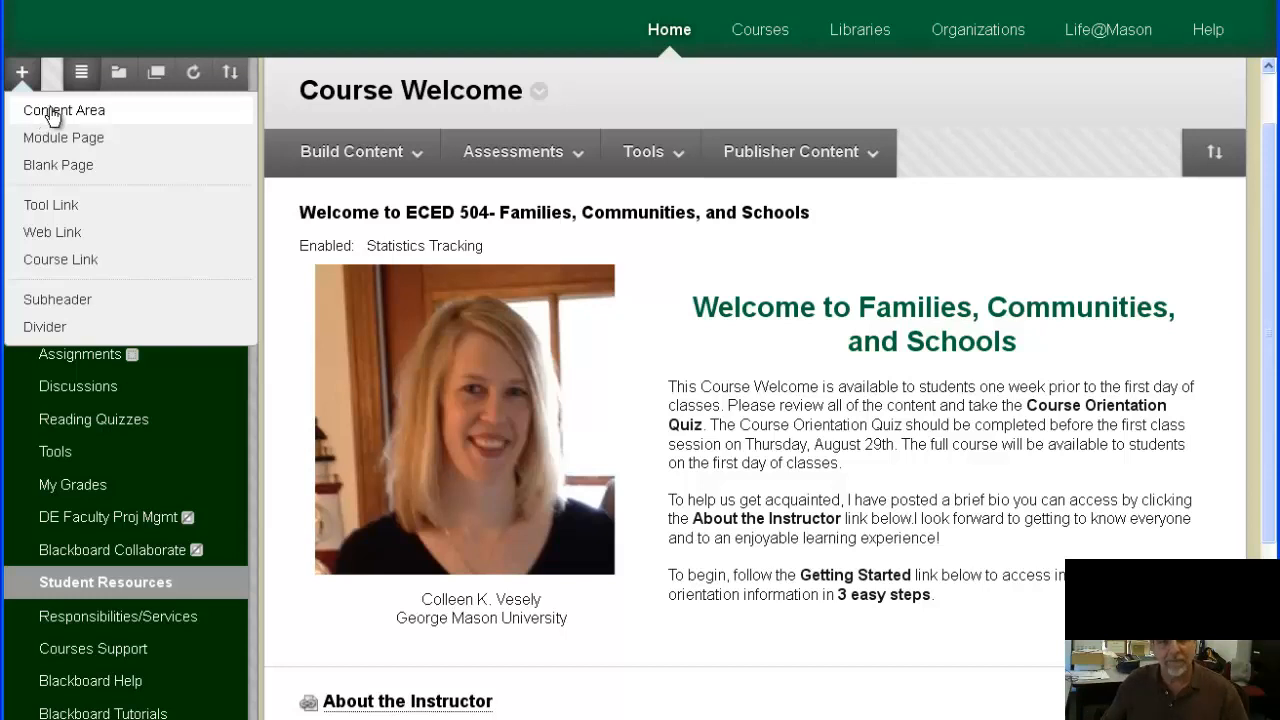
{"action": "left_click", "coordinate": [722, 207]}
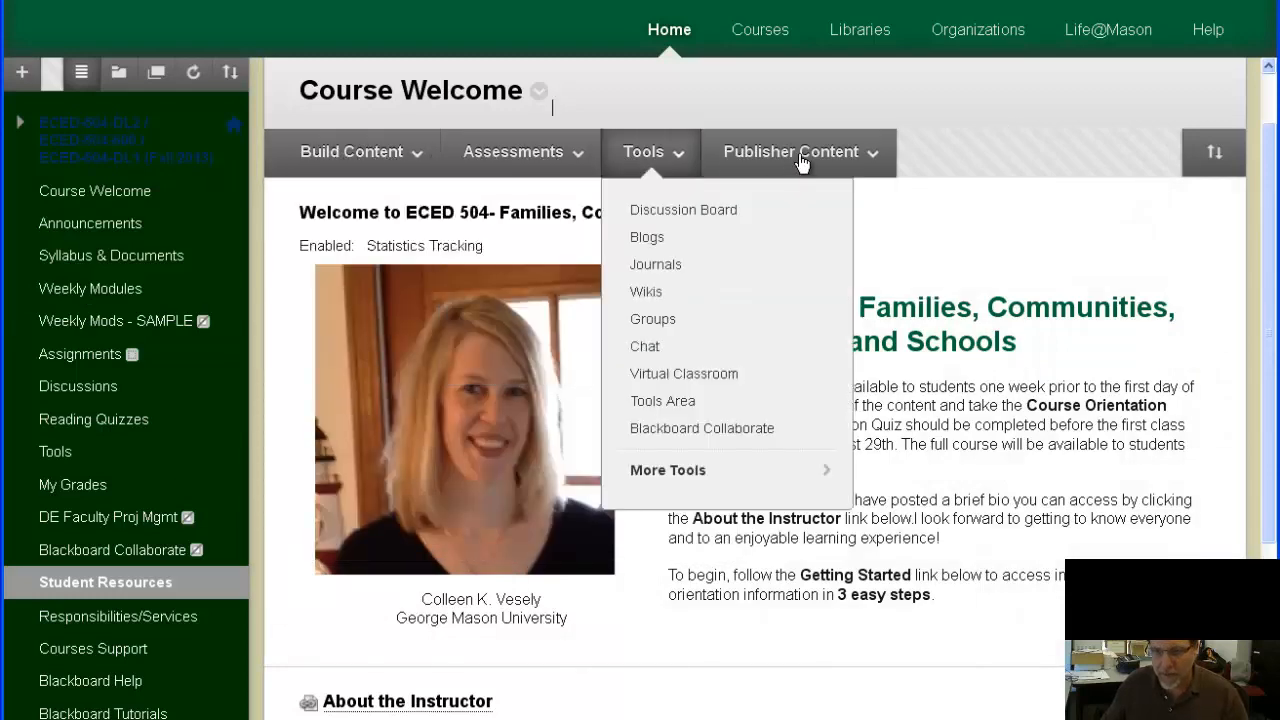
Step: Look over the Build Content and Tools options available for the Course Welcome page, and review the page's items again
{"action": "mouse_move", "coordinate": [808, 162]}
{"action": "mouse_move", "coordinate": [422, 160]}
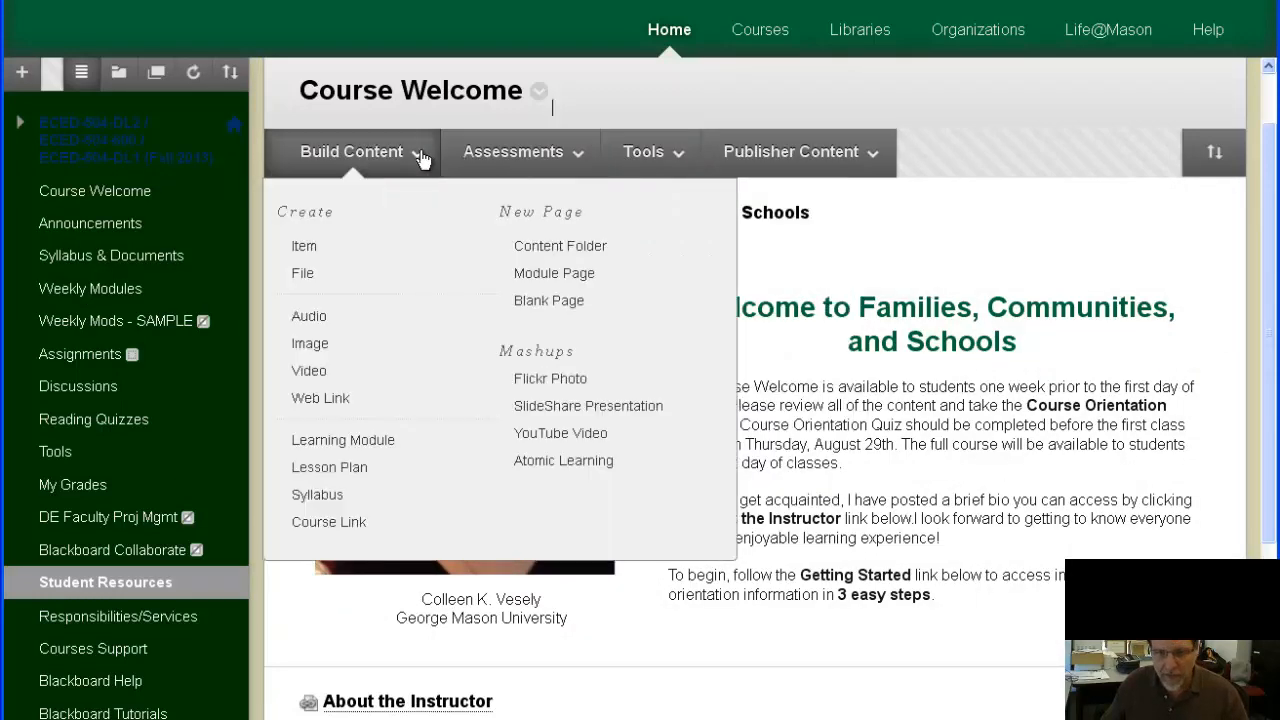
{"action": "mouse_move", "coordinate": [680, 160]}
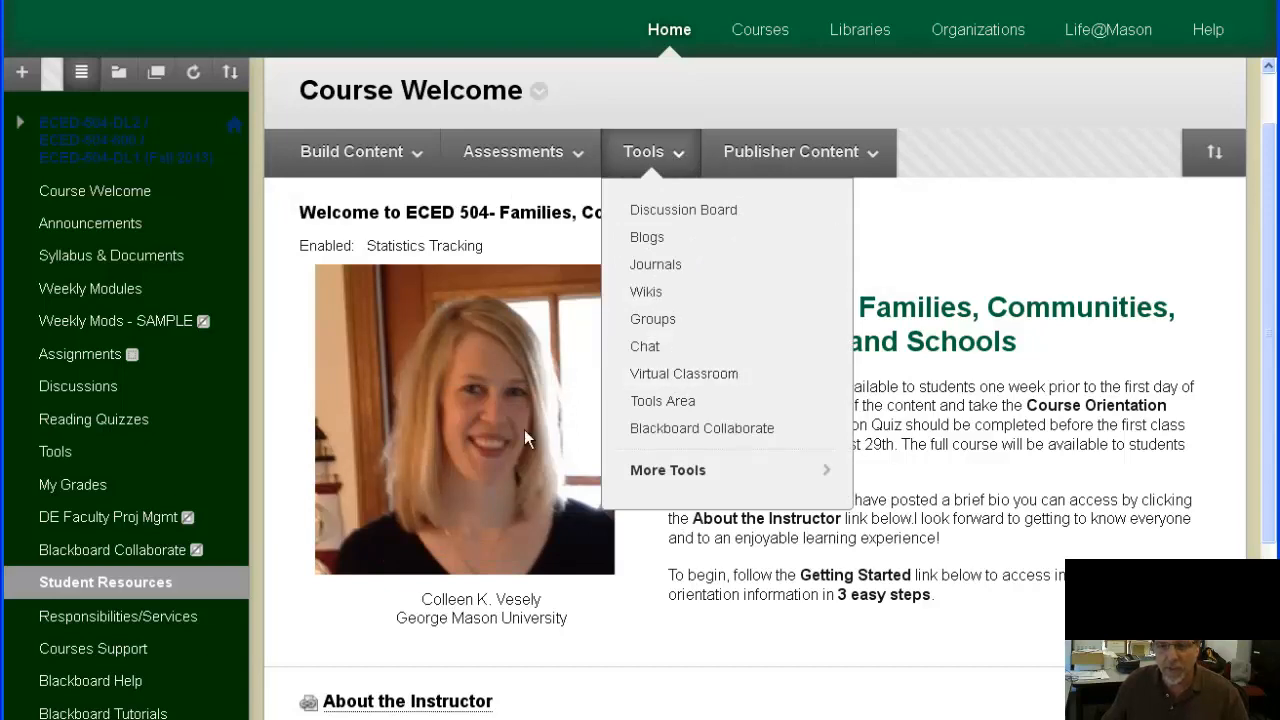
{"action": "scroll", "coordinate": [836, 544], "scroll_direction": "down", "scroll_amount": 3}
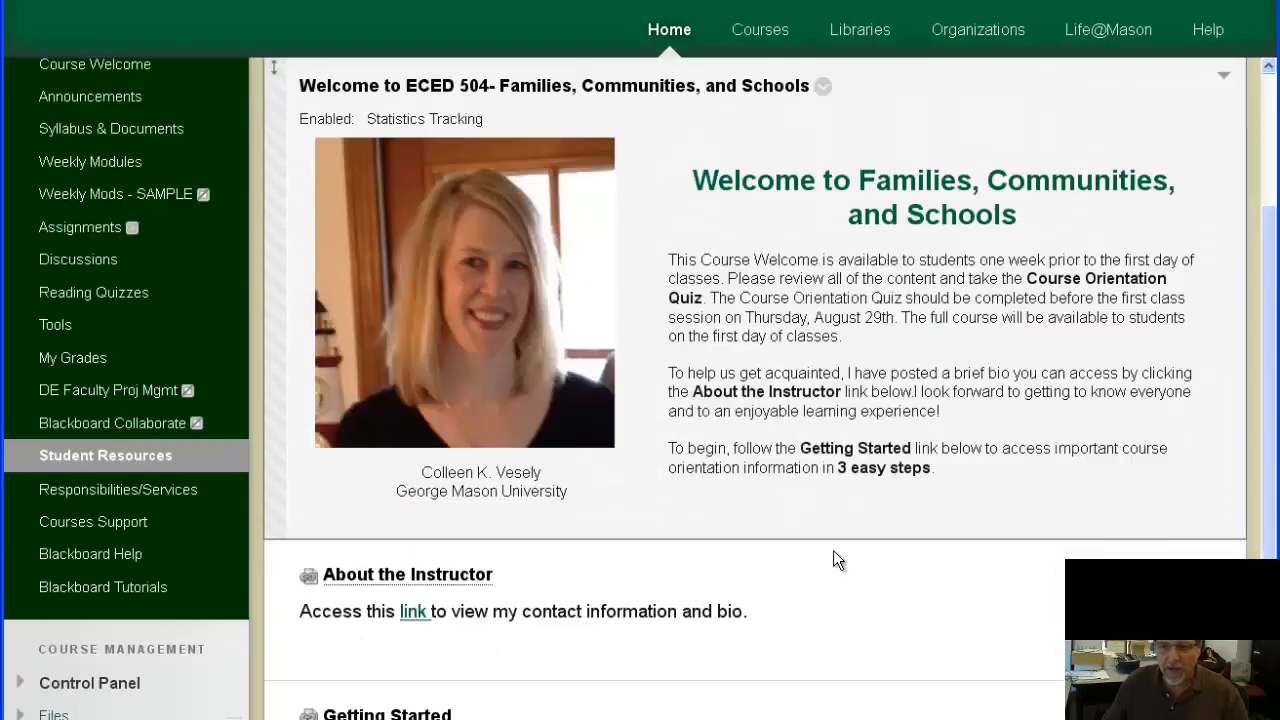
{"action": "scroll", "coordinate": [833, 550], "scroll_direction": "up", "scroll_amount": 4}
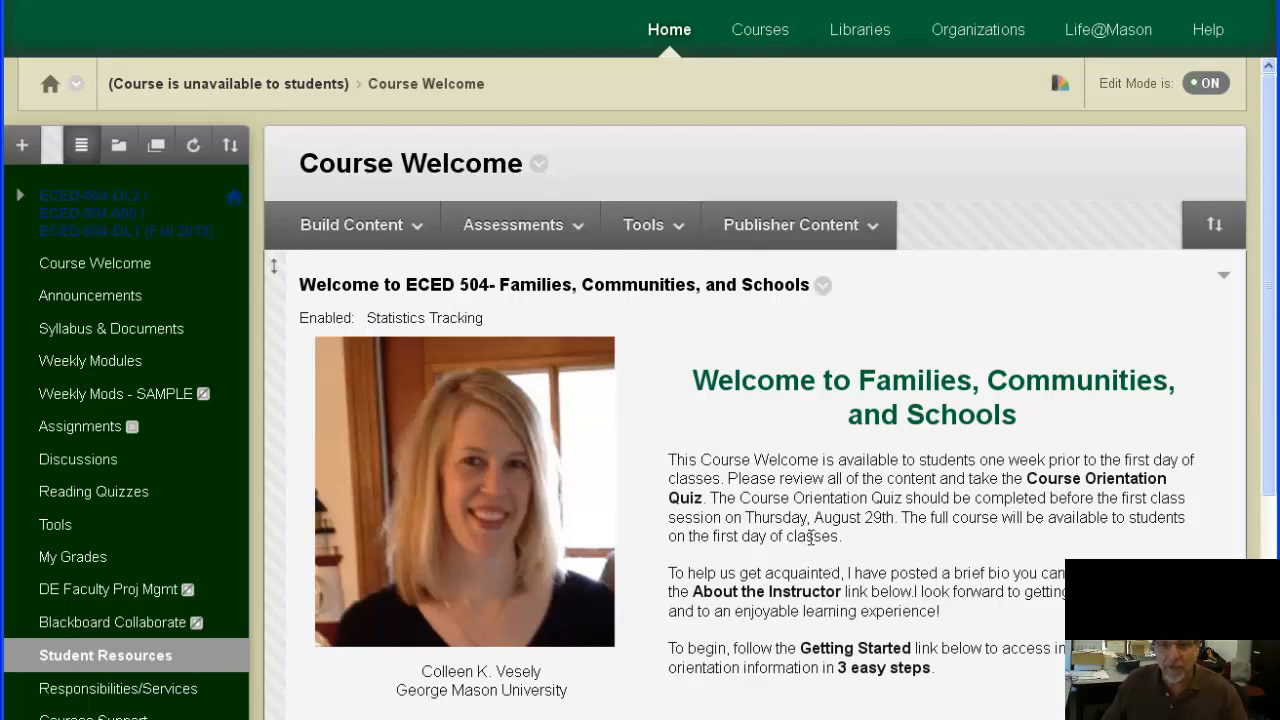
Step: View the Build Content options and the expanded More Tools list including Contacts, and close the list without adding anything
{"action": "mouse_move", "coordinate": [422, 235]}
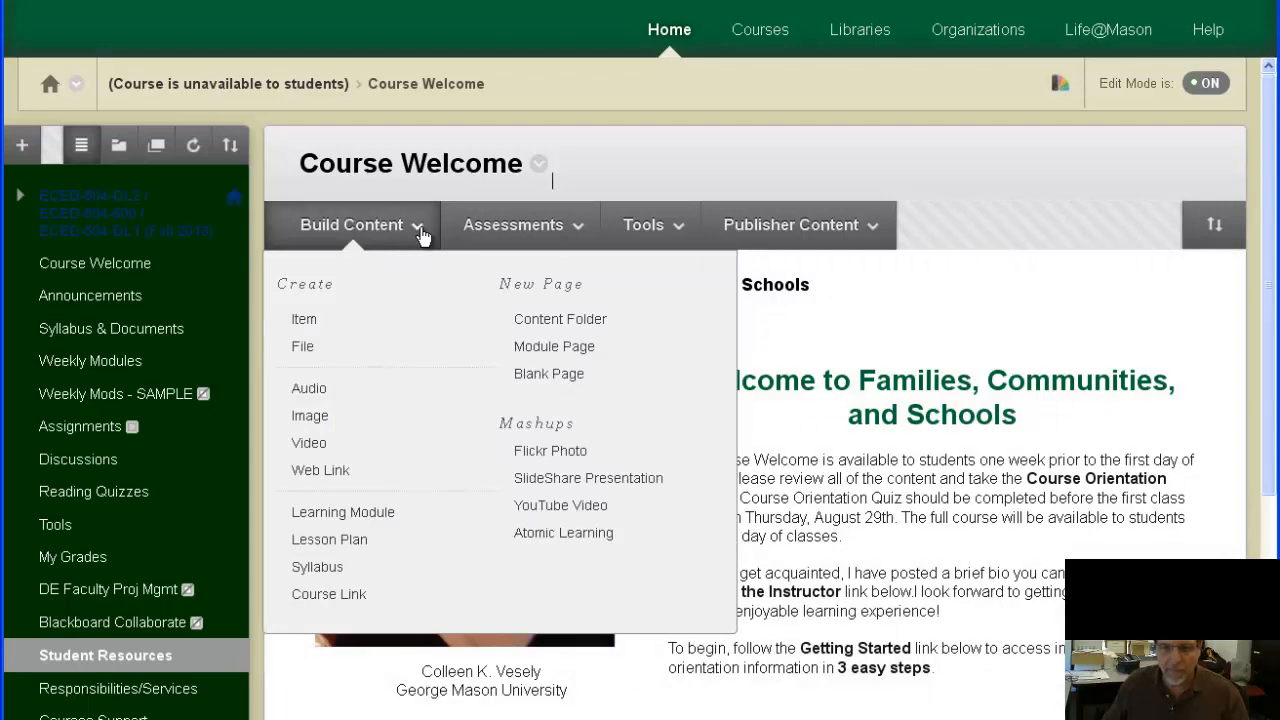
{"action": "mouse_move", "coordinate": [663, 245]}
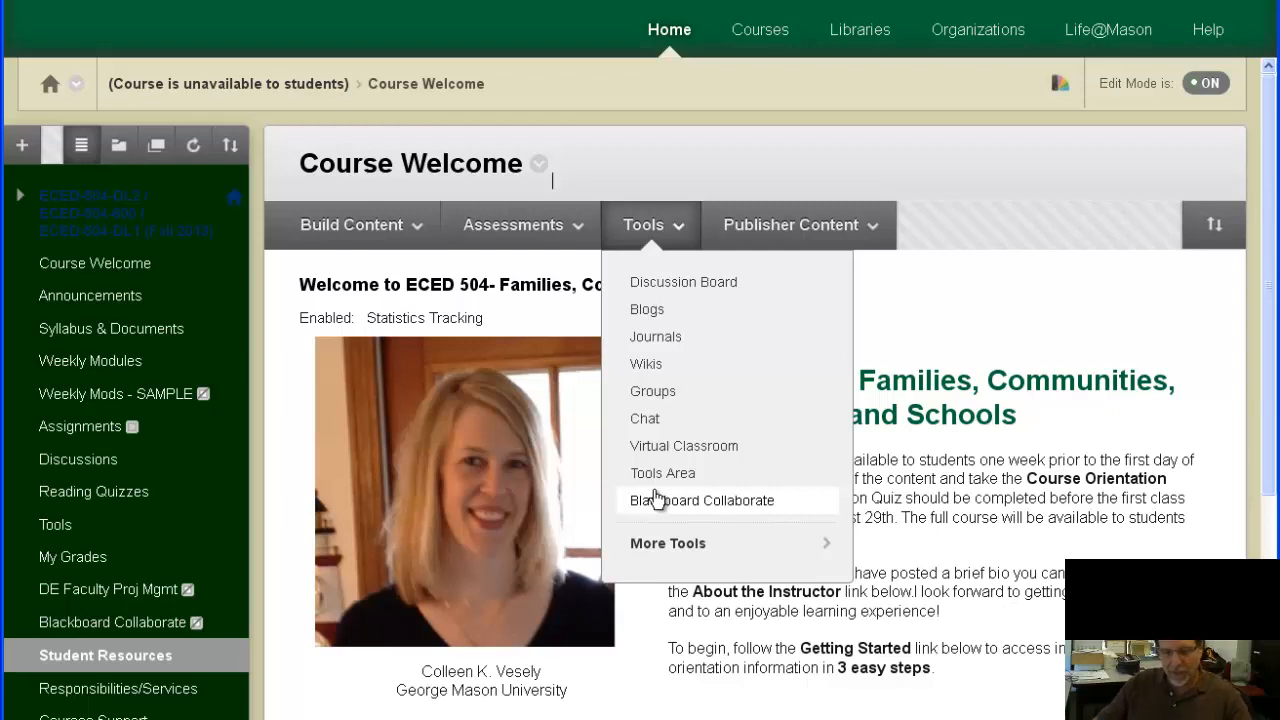
{"action": "left_click", "coordinate": [669, 544]}
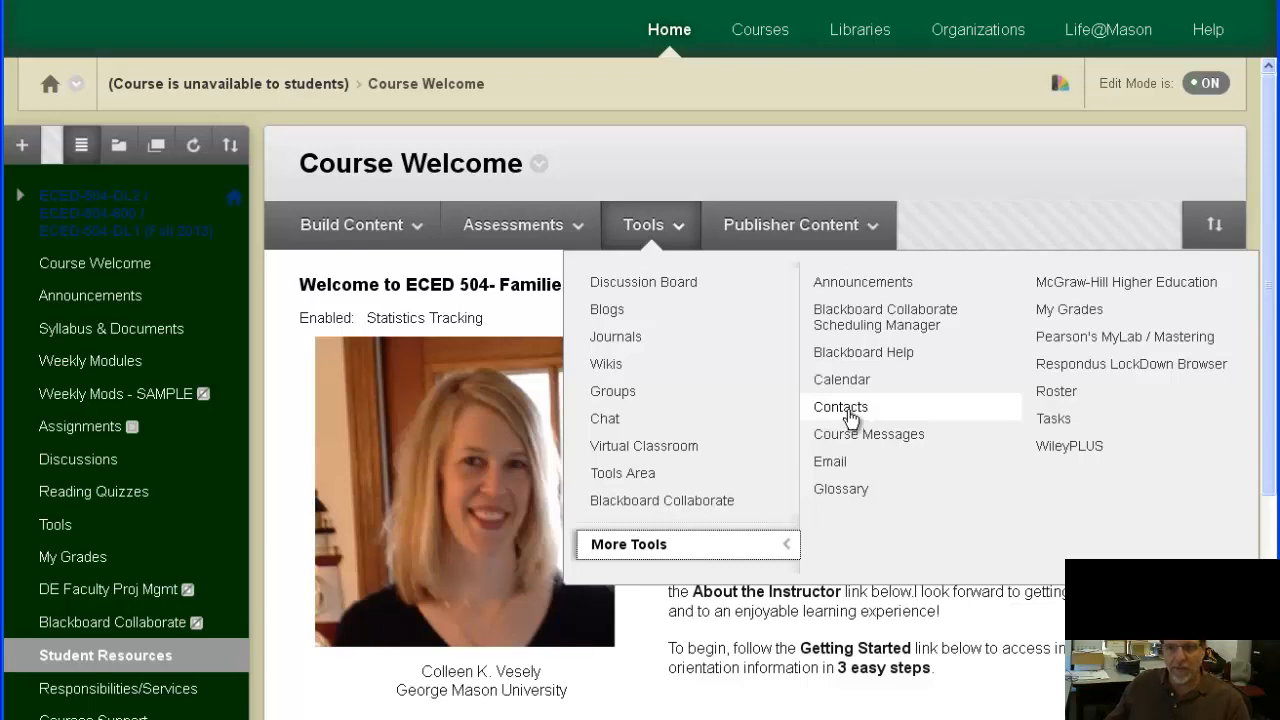
{"action": "left_click", "coordinate": [879, 120]}
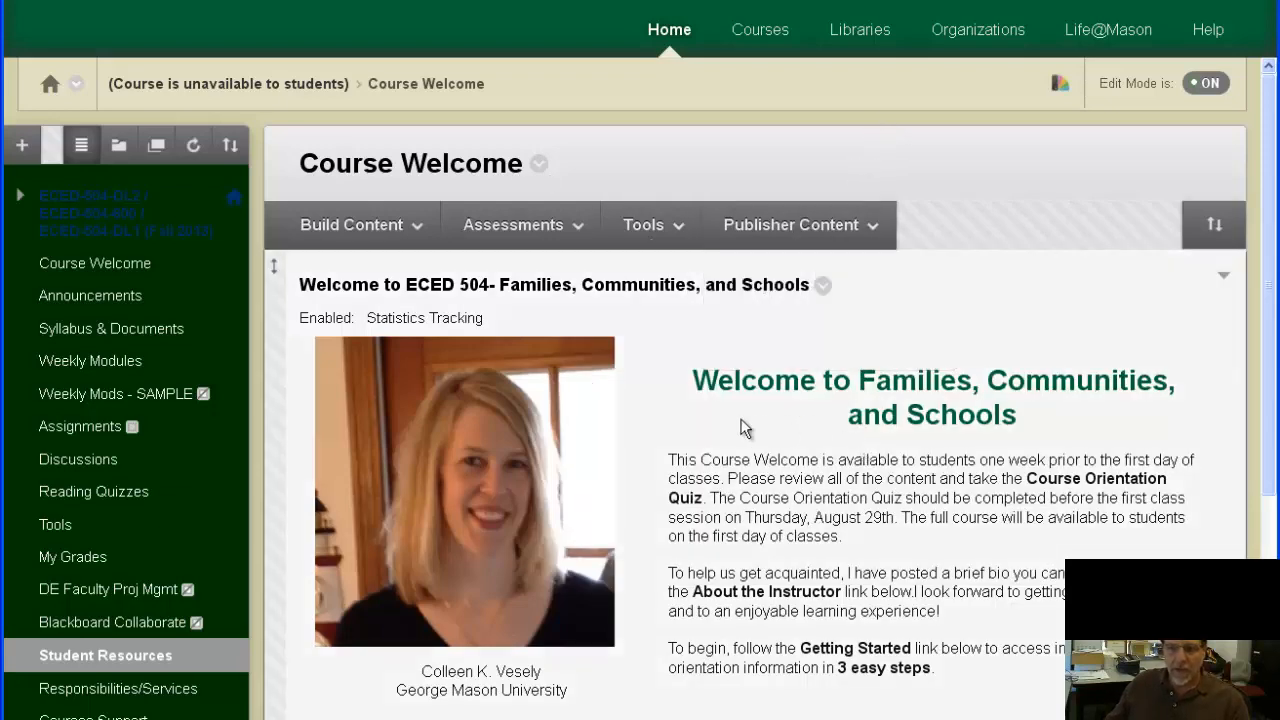
Step: Open About the Instructor to view the linked Contacts page, and return to the Course Welcome page
{"action": "scroll", "coordinate": [655, 429], "scroll_direction": "down", "scroll_amount": 1}
{"action": "scroll", "coordinate": [655, 427], "scroll_direction": "down", "scroll_amount": 4}
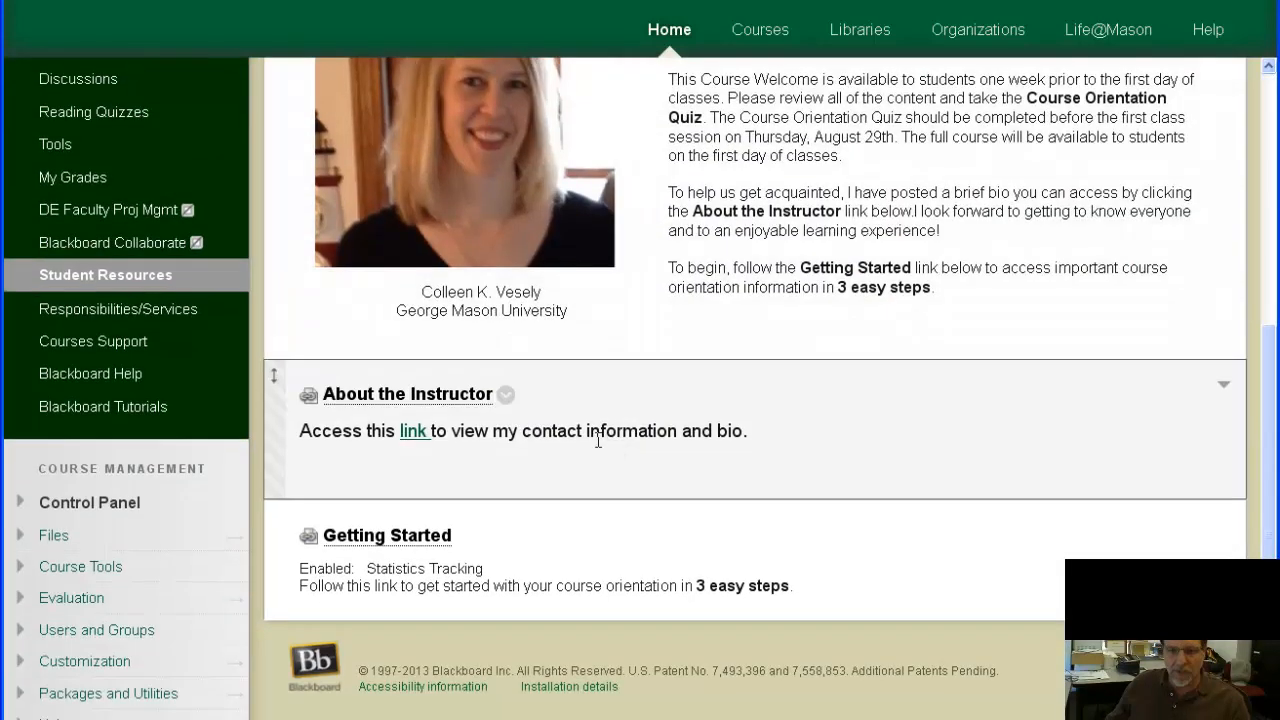
{"action": "left_click", "coordinate": [395, 398]}
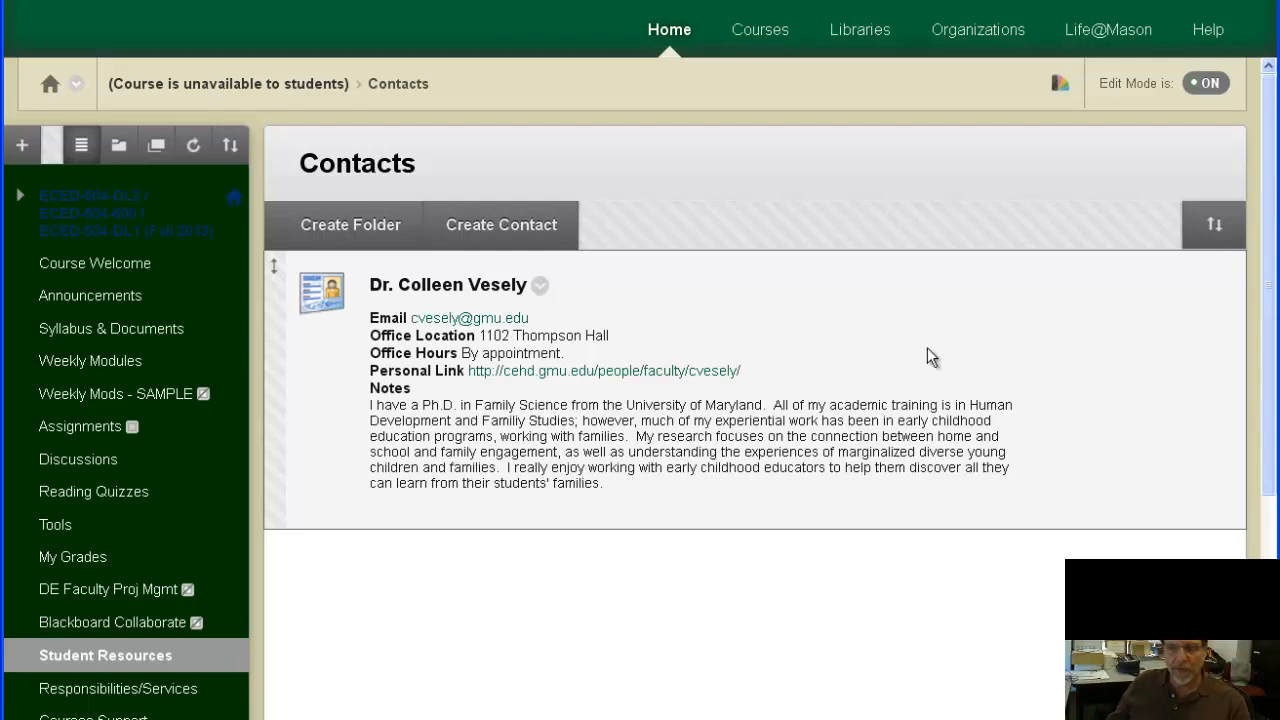
{"action": "left_click", "coordinate": [117, 266]}
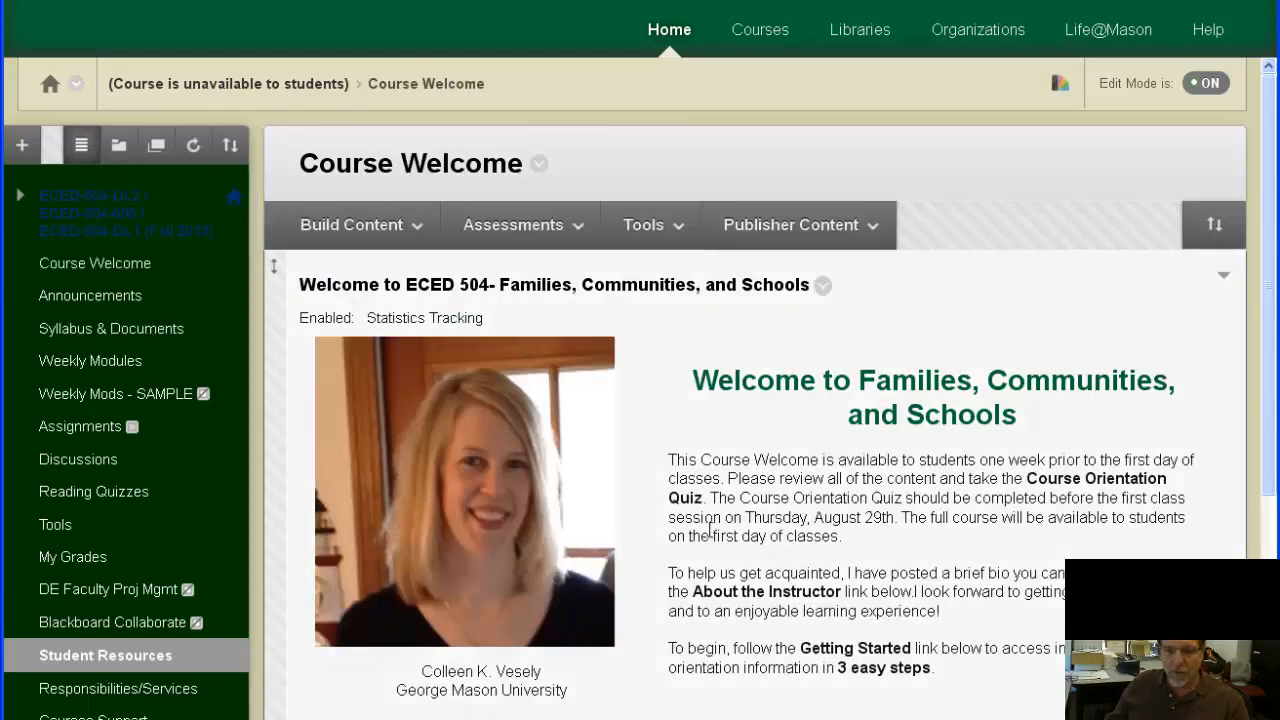
Step: Open the About the Instructor link for editing, inspect the linked text in its description, and cancel without saving
{"action": "scroll", "coordinate": [709, 524], "scroll_direction": "down", "scroll_amount": 5}
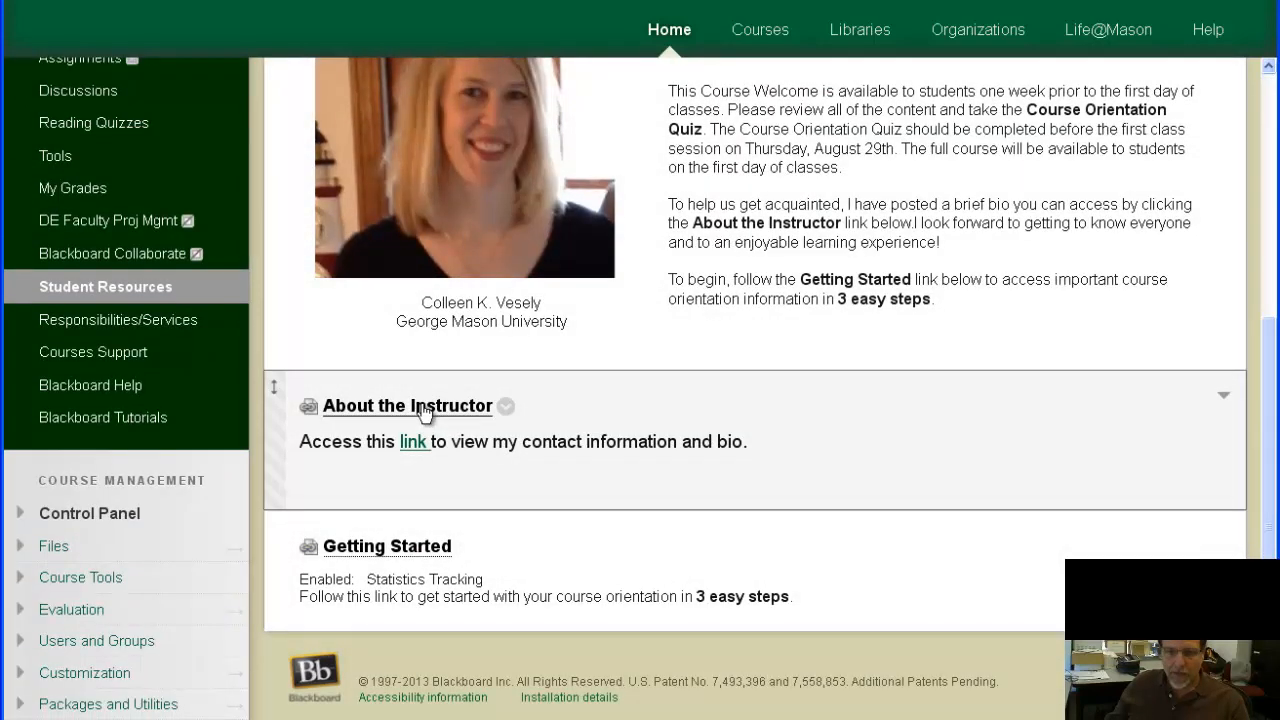
{"action": "left_click", "coordinate": [505, 410]}
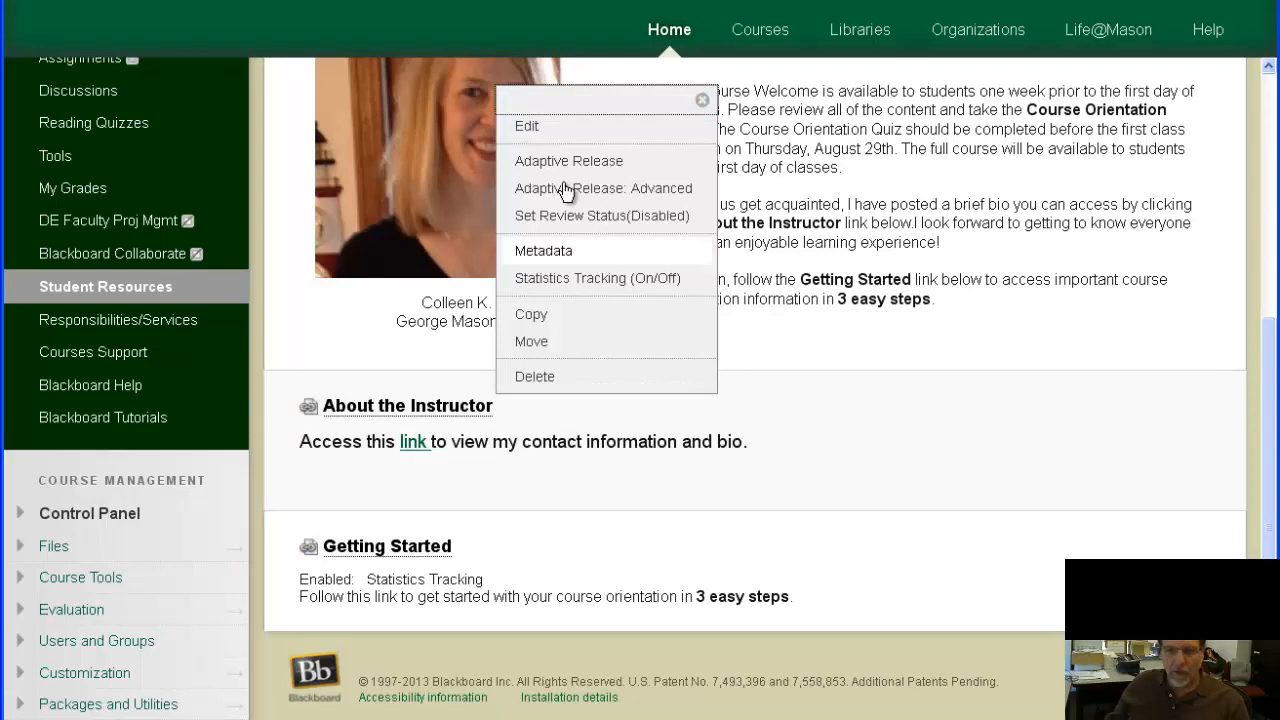
{"action": "left_click", "coordinate": [530, 126]}
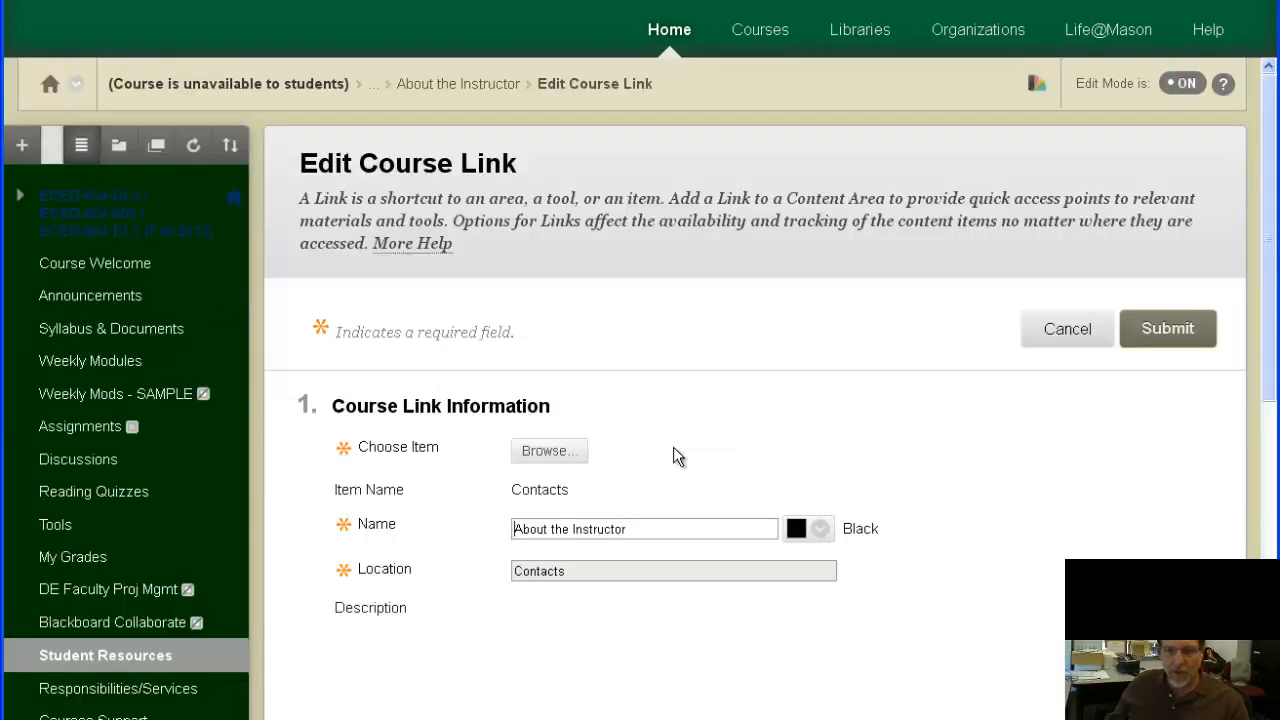
{"action": "scroll", "coordinate": [677, 453], "scroll_direction": "down", "scroll_amount": 3}
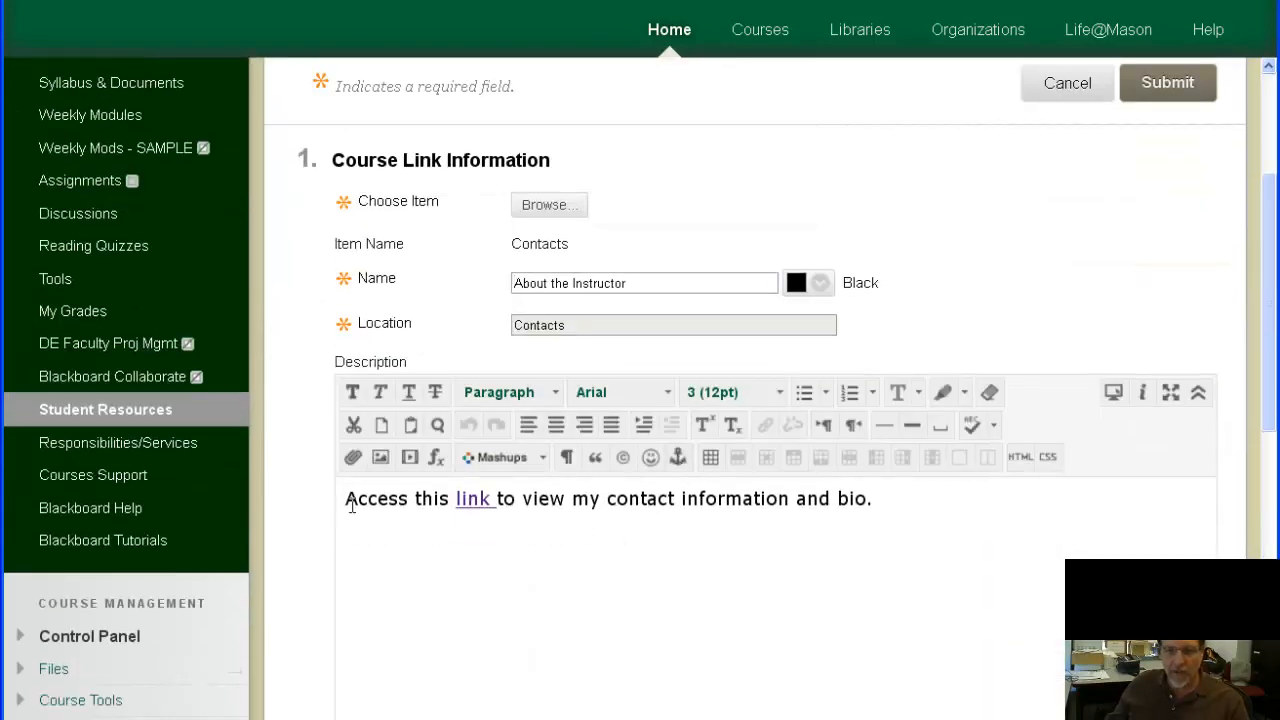
{"action": "left_click", "coordinate": [478, 498]}
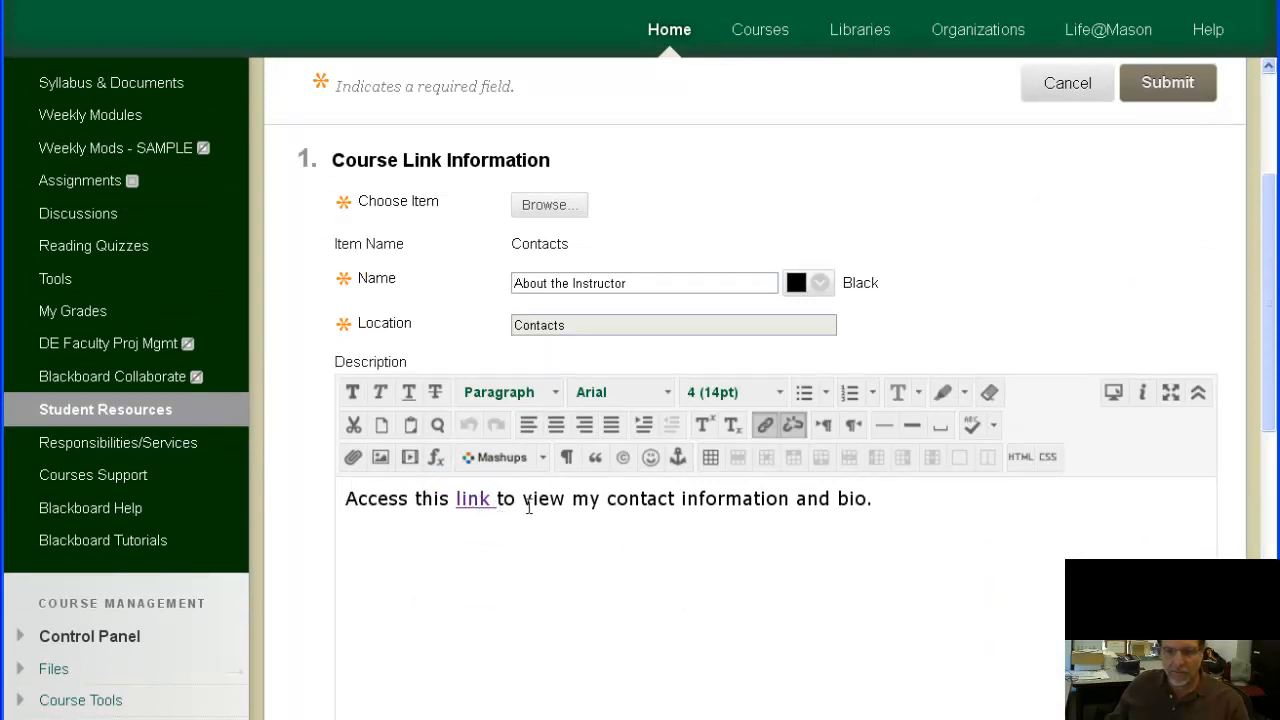
{"action": "left_click_drag", "start_coordinate": [524, 500], "coordinate": [573, 497]}
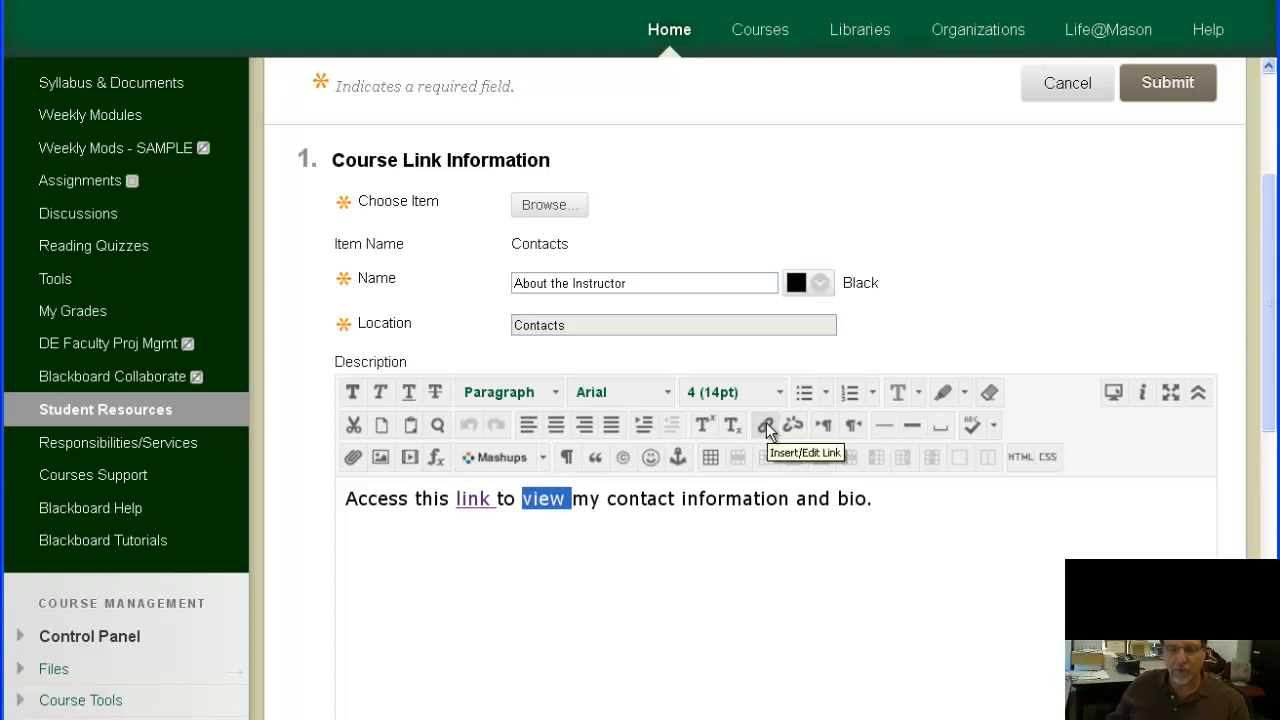
{"action": "left_click", "coordinate": [1087, 91]}
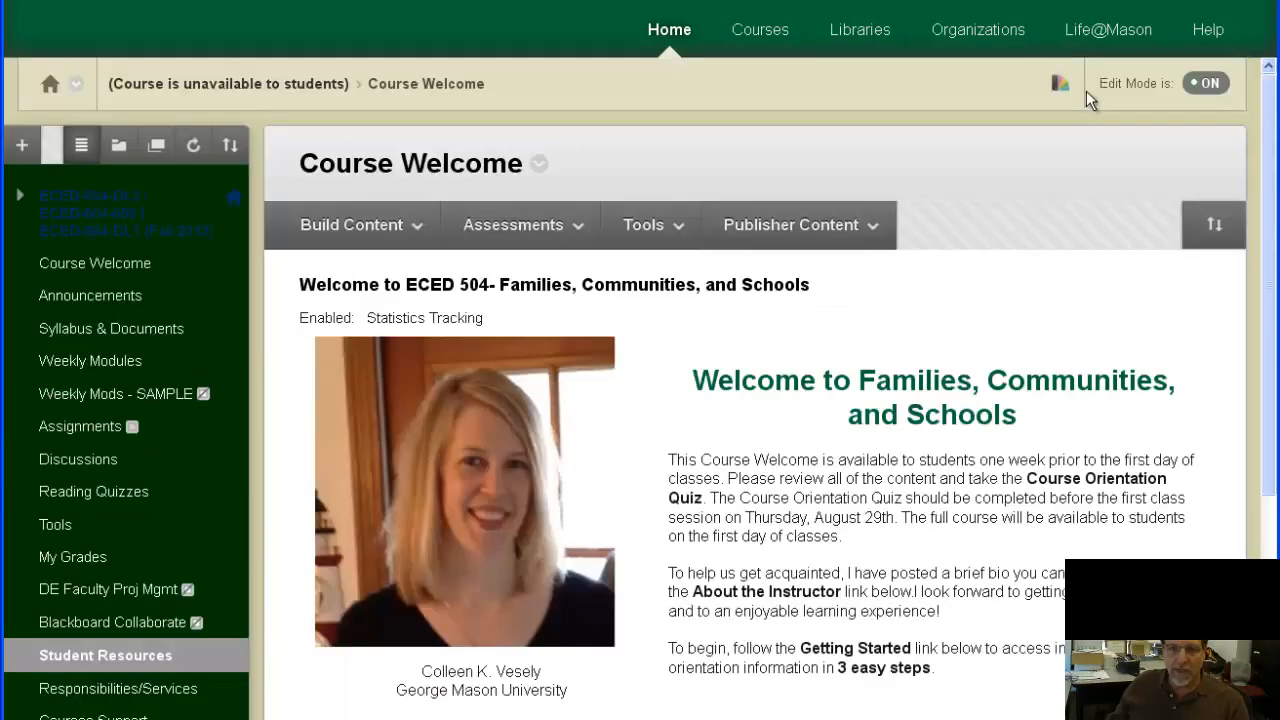
Step: Start creating a new course link on the Course Welcome page and open the list of course items to link to
{"action": "scroll", "coordinate": [757, 446], "scroll_direction": "down", "scroll_amount": 4}
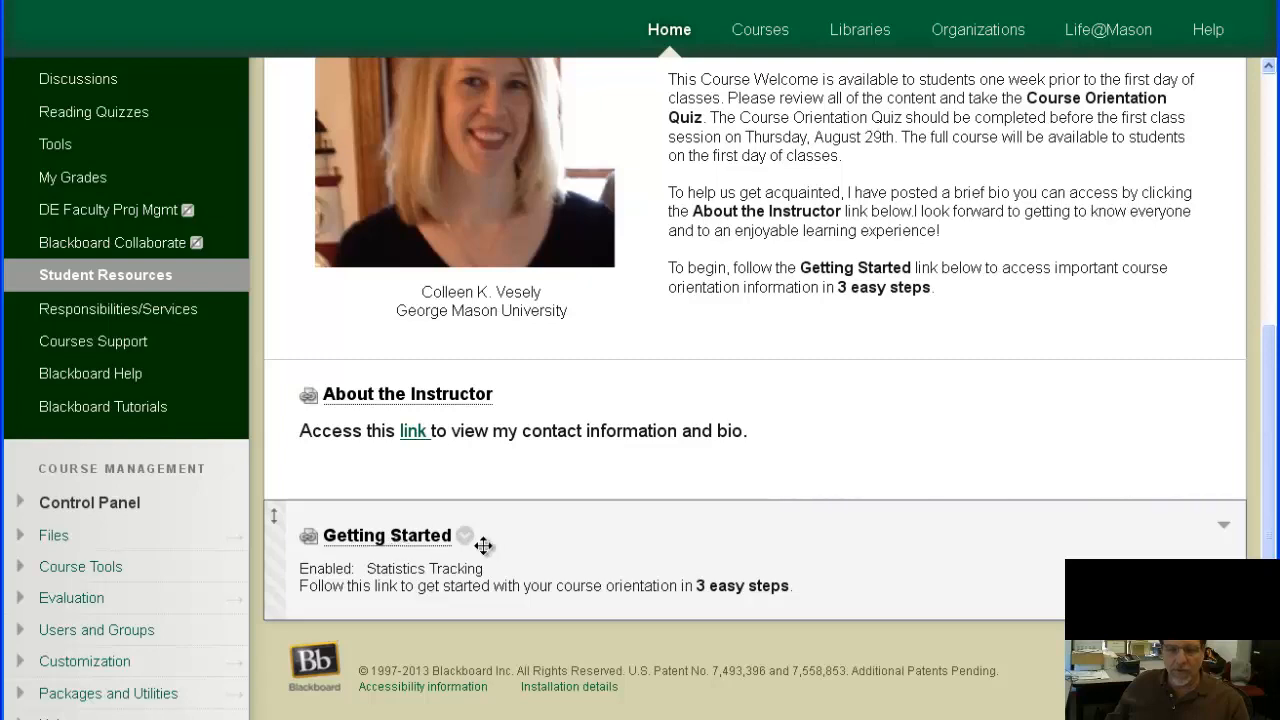
{"action": "scroll", "coordinate": [628, 346], "scroll_direction": "up", "scroll_amount": 4}
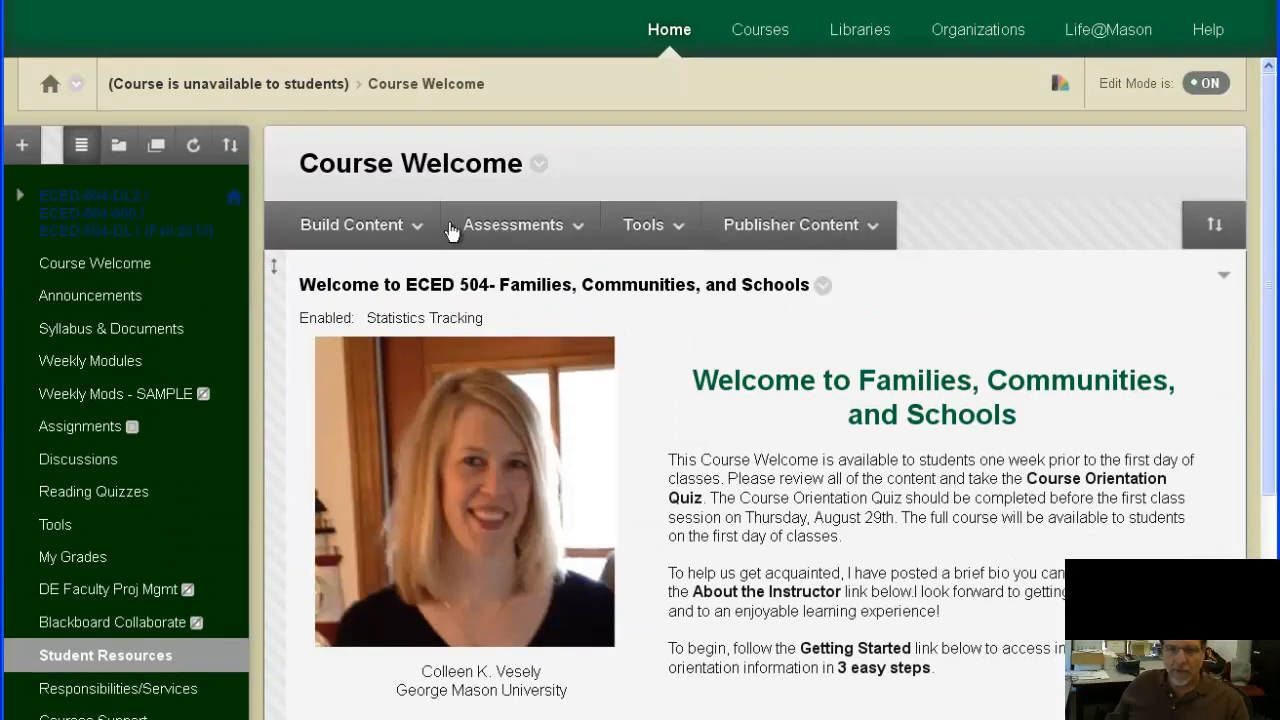
{"action": "left_click", "coordinate": [414, 227]}
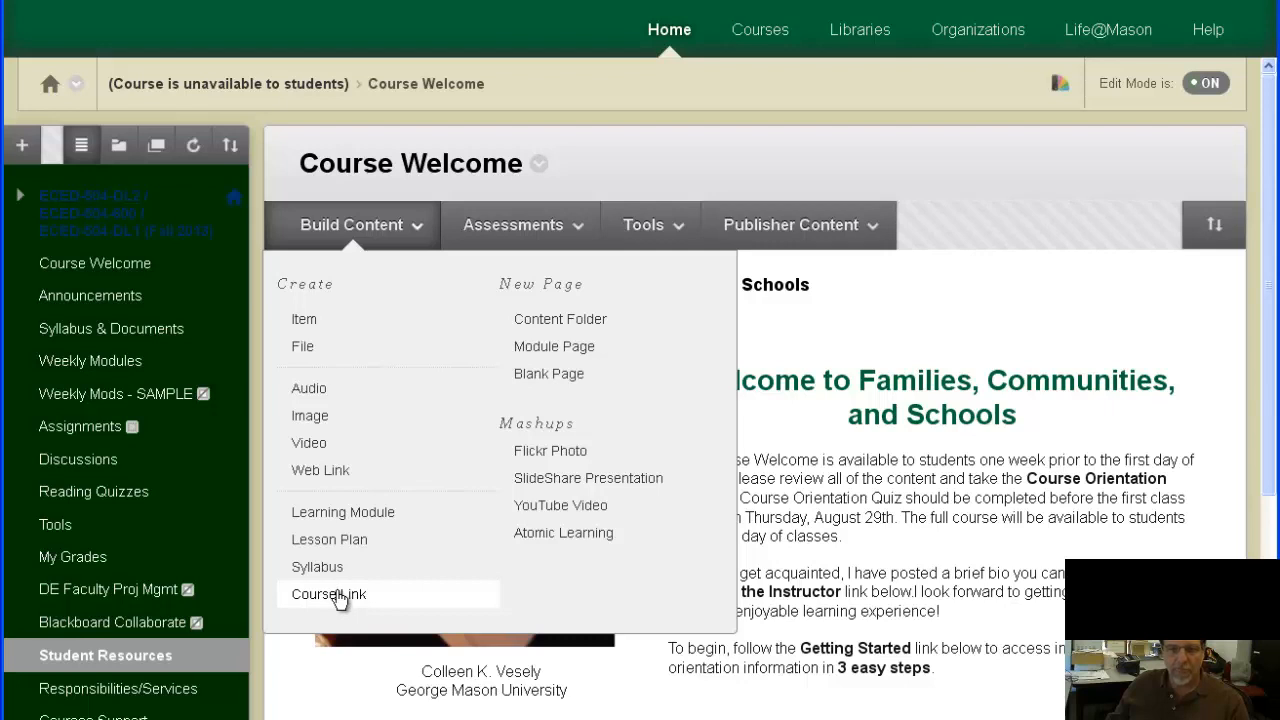
{"action": "left_click_drag", "start_coordinate": [340, 598], "coordinate": [428, 605]}
{"action": "left_click", "coordinate": [430, 600]}
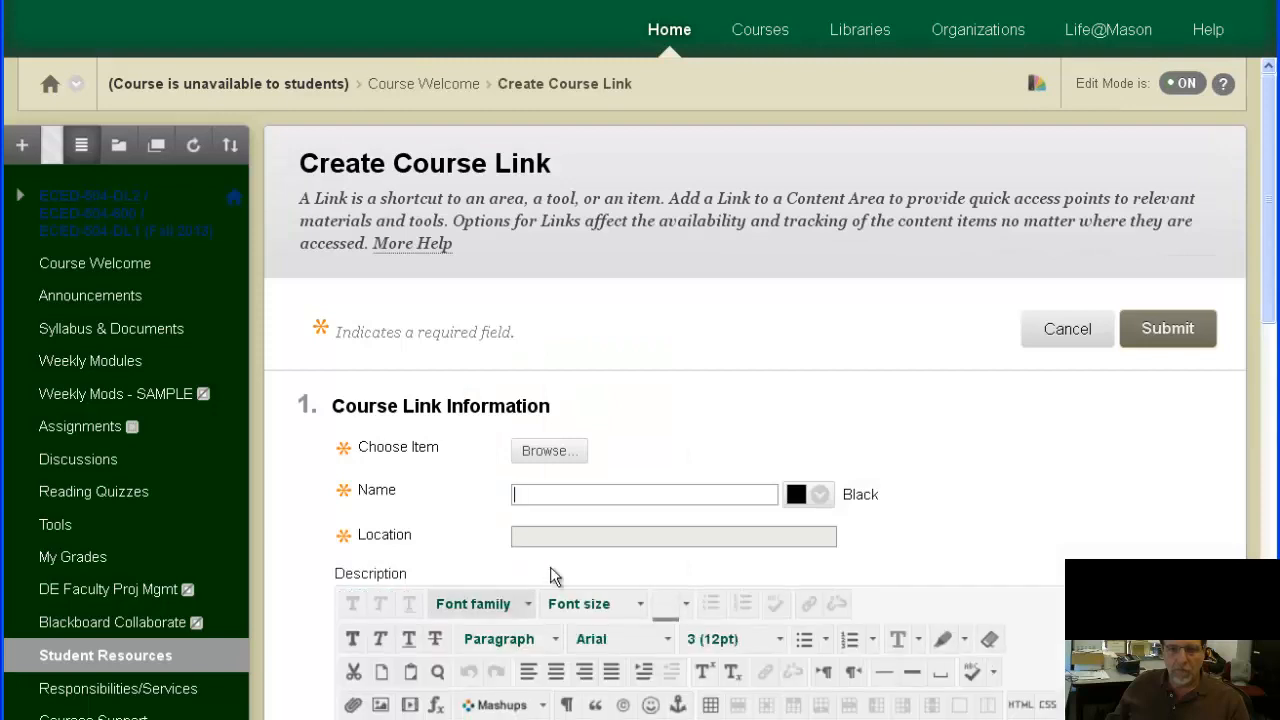
{"action": "scroll", "coordinate": [594, 526], "scroll_direction": "down", "scroll_amount": 3}
{"action": "scroll", "coordinate": [595, 528], "scroll_direction": "down", "scroll_amount": 1}
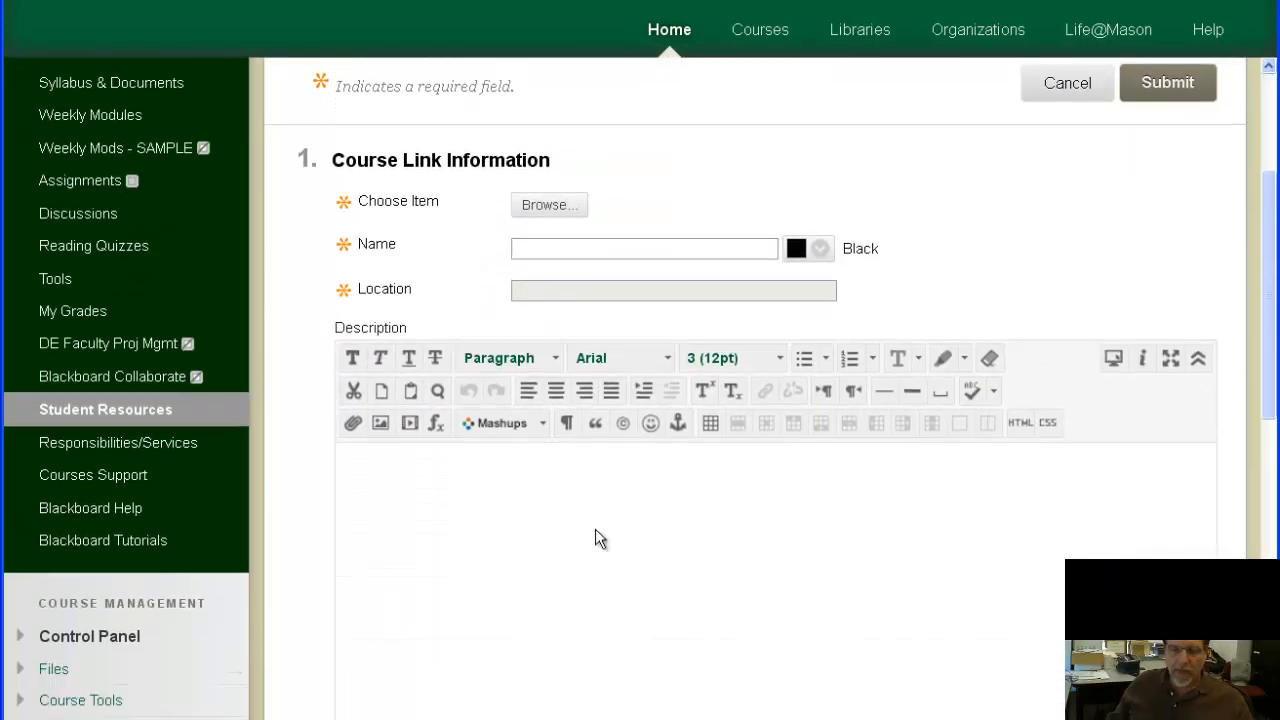
{"action": "left_click", "coordinate": [540, 205]}
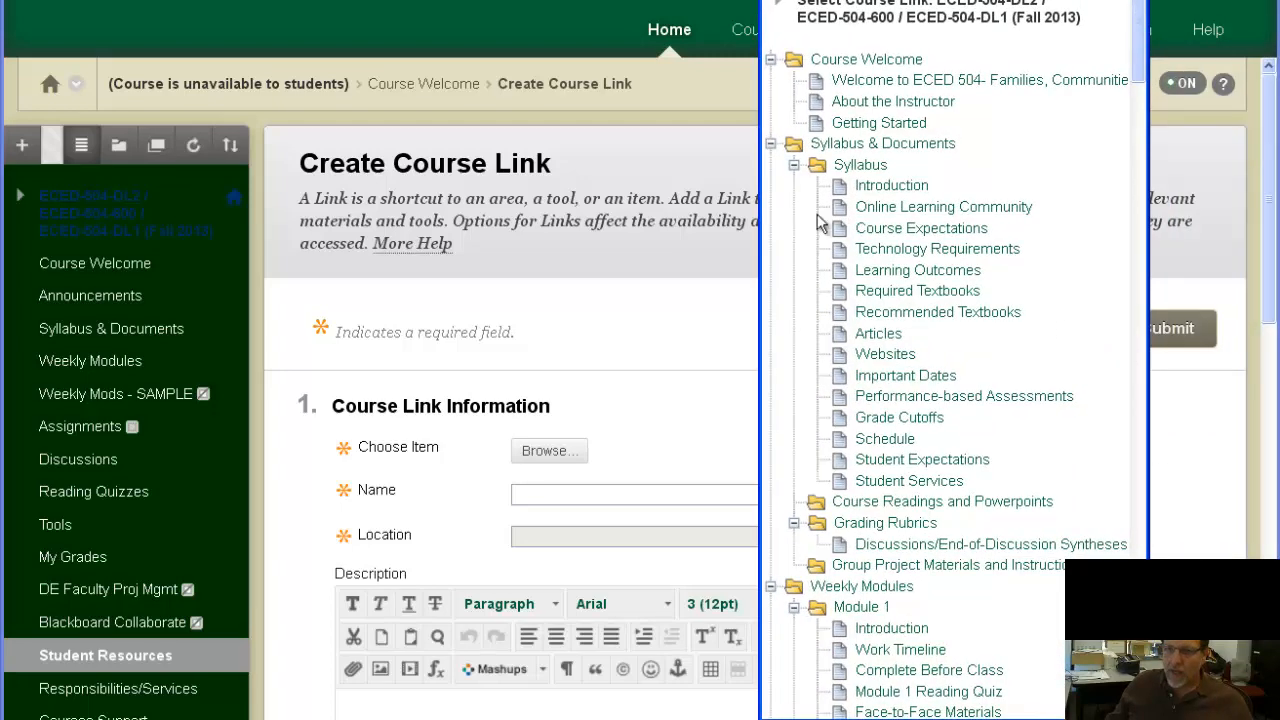
Step: Examine the linkable course items with Weekly Modules and Weekly Mods - SAMPLE collapsed, and cancel the new course link
{"action": "left_click_drag", "start_coordinate": [1138, 42], "coordinate": [1185, 3]}
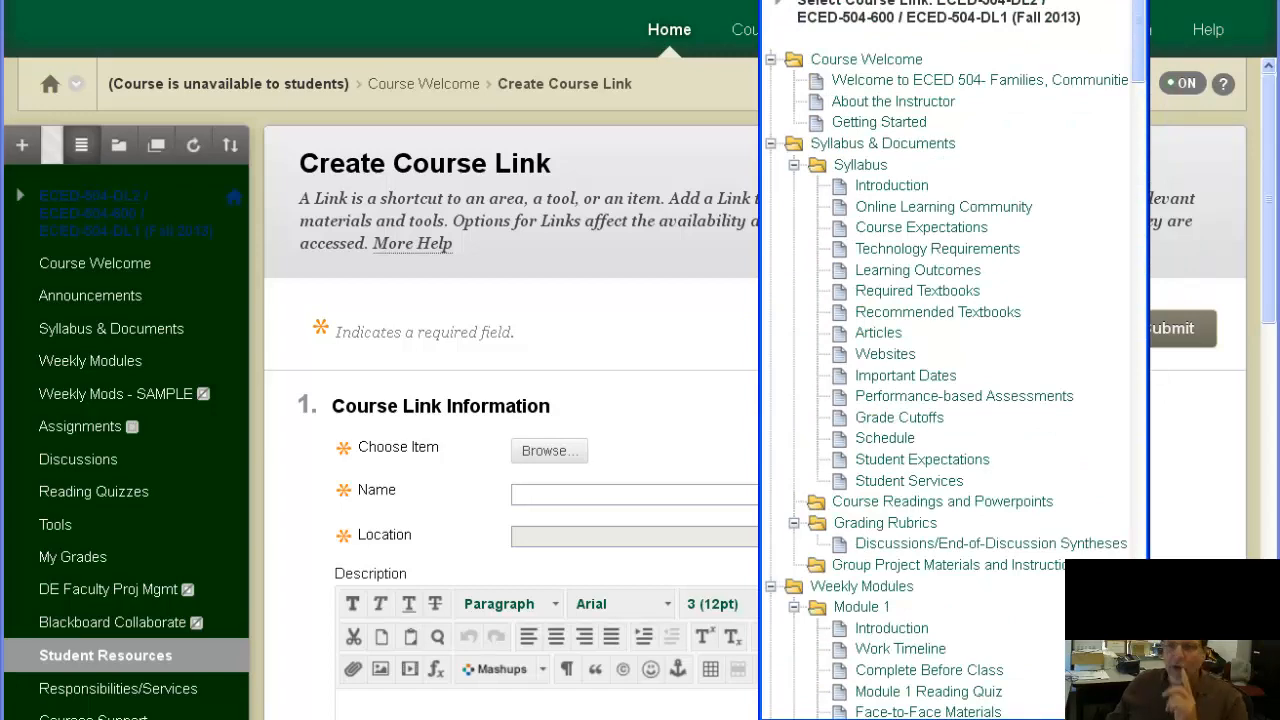
{"action": "left_click_drag", "start_coordinate": [1145, 40], "coordinate": [1145, 118]}
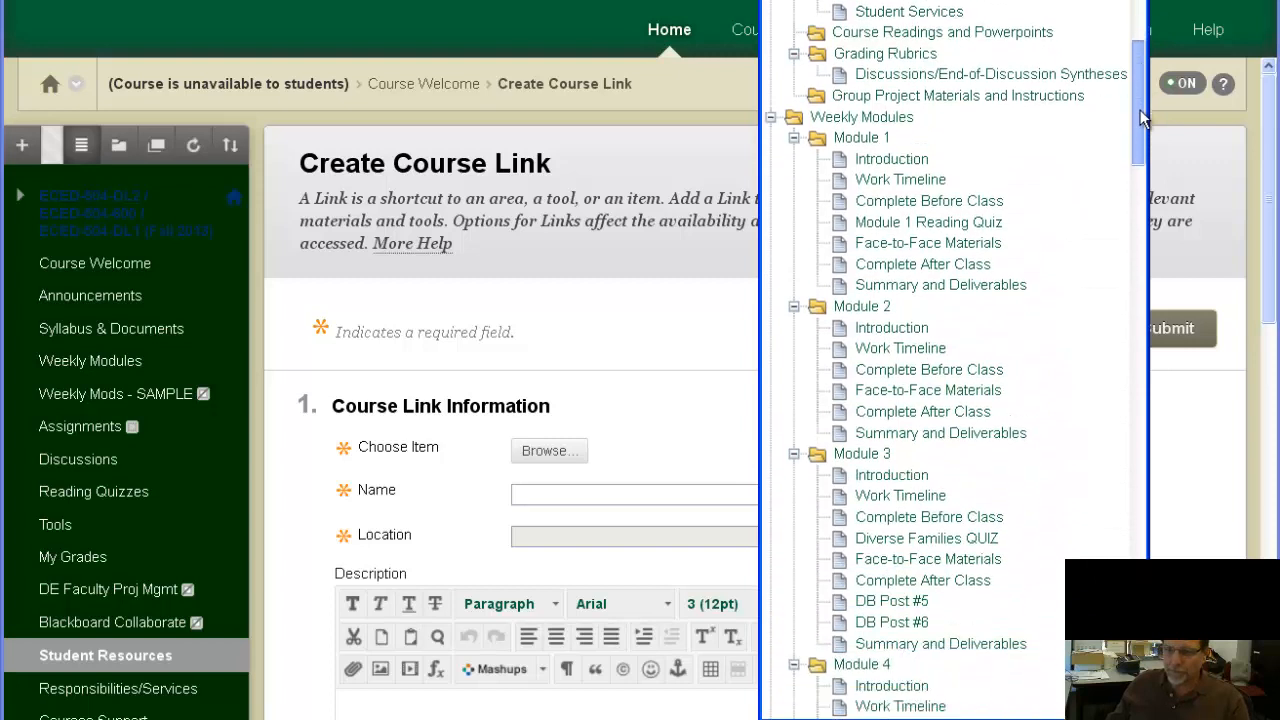
{"action": "left_click", "coordinate": [770, 119]}
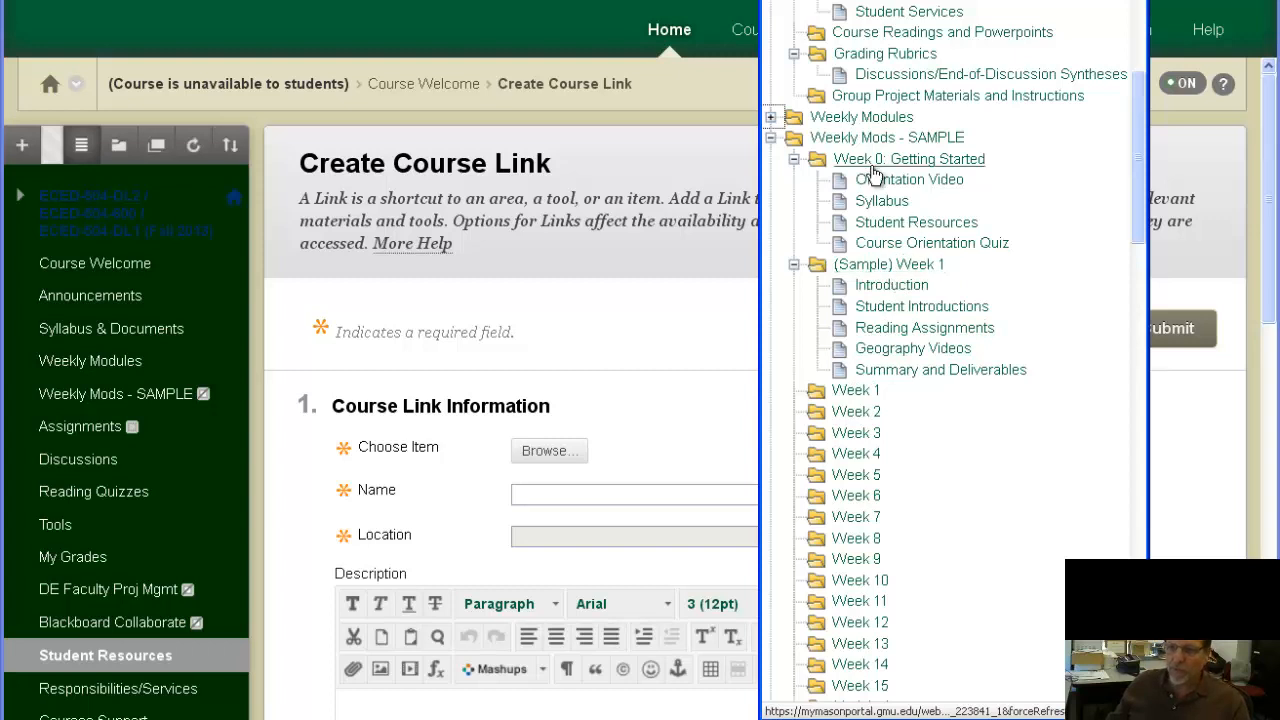
{"action": "left_click", "coordinate": [771, 138]}
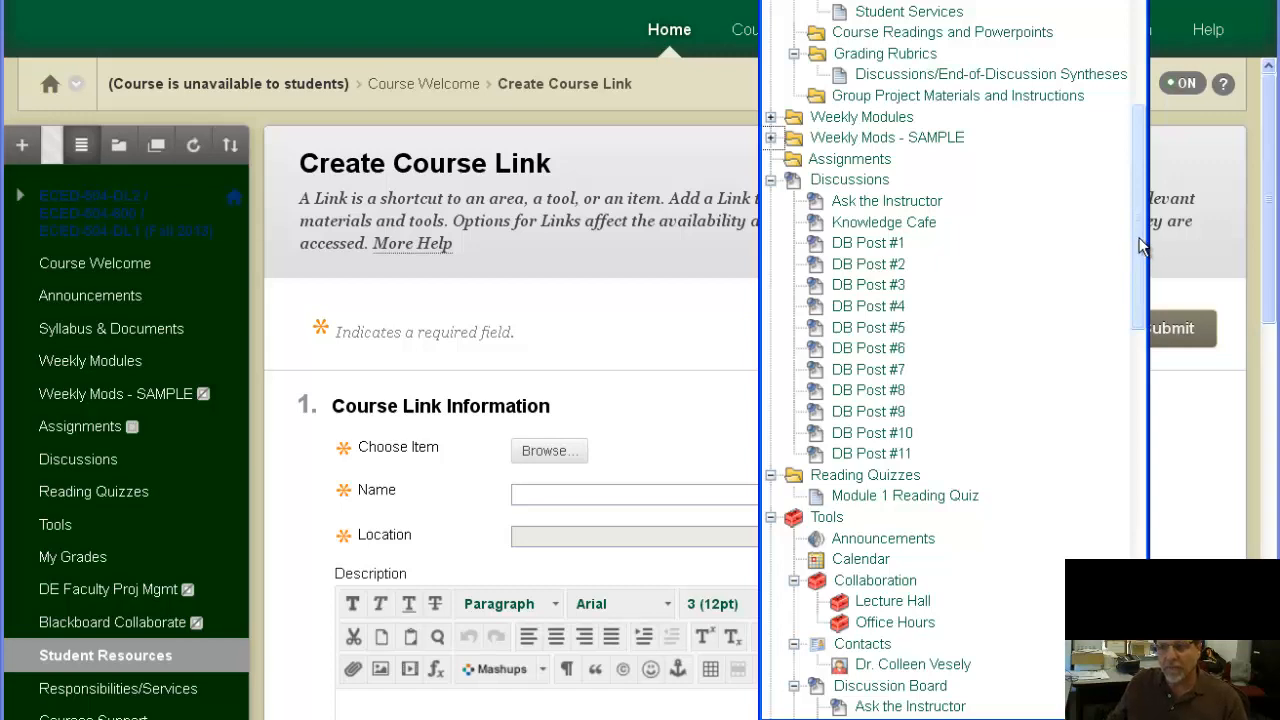
{"action": "left_click_drag", "start_coordinate": [1140, 245], "coordinate": [1137, 42]}
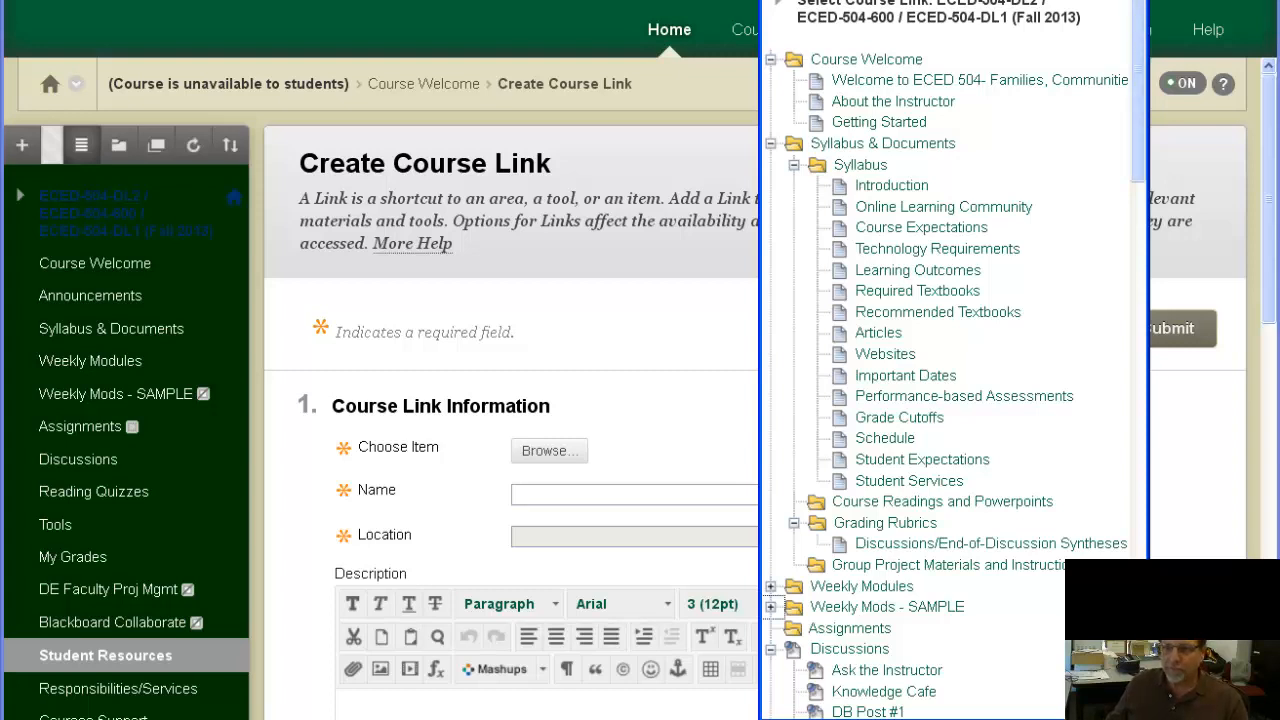
{"action": "left_click", "coordinate": [1136, 2]}
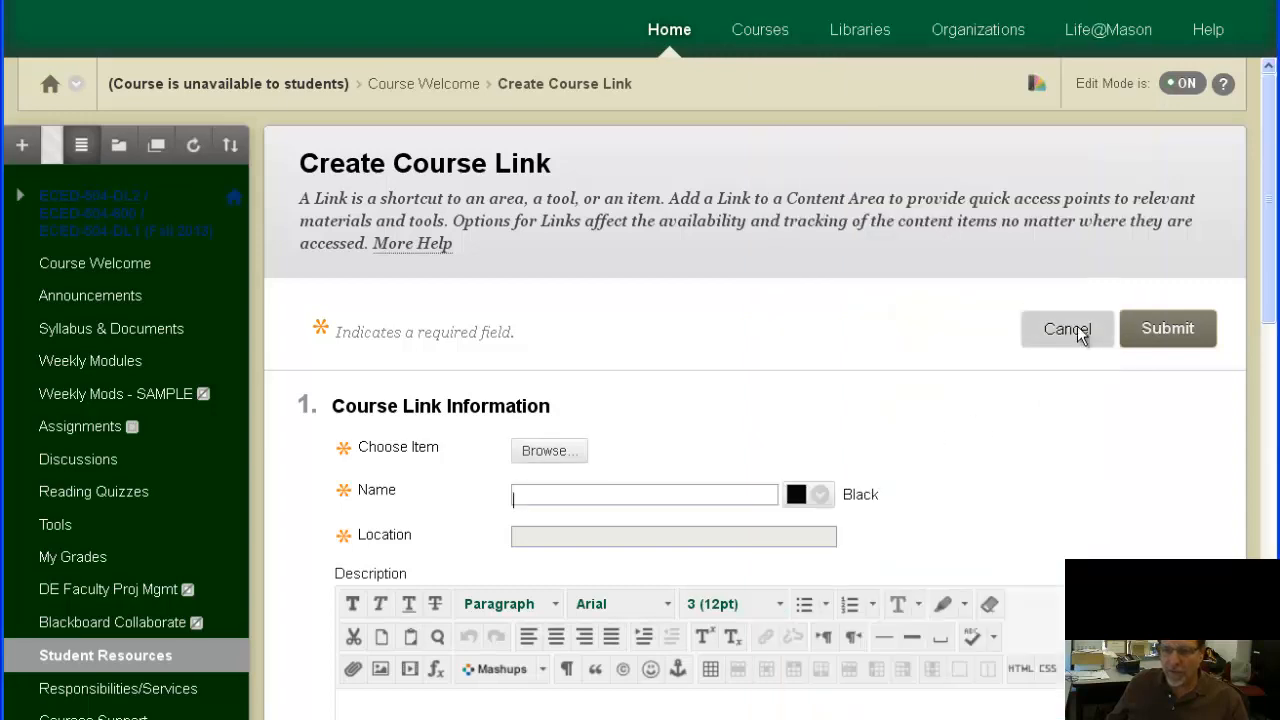
{"action": "left_click", "coordinate": [1078, 330]}
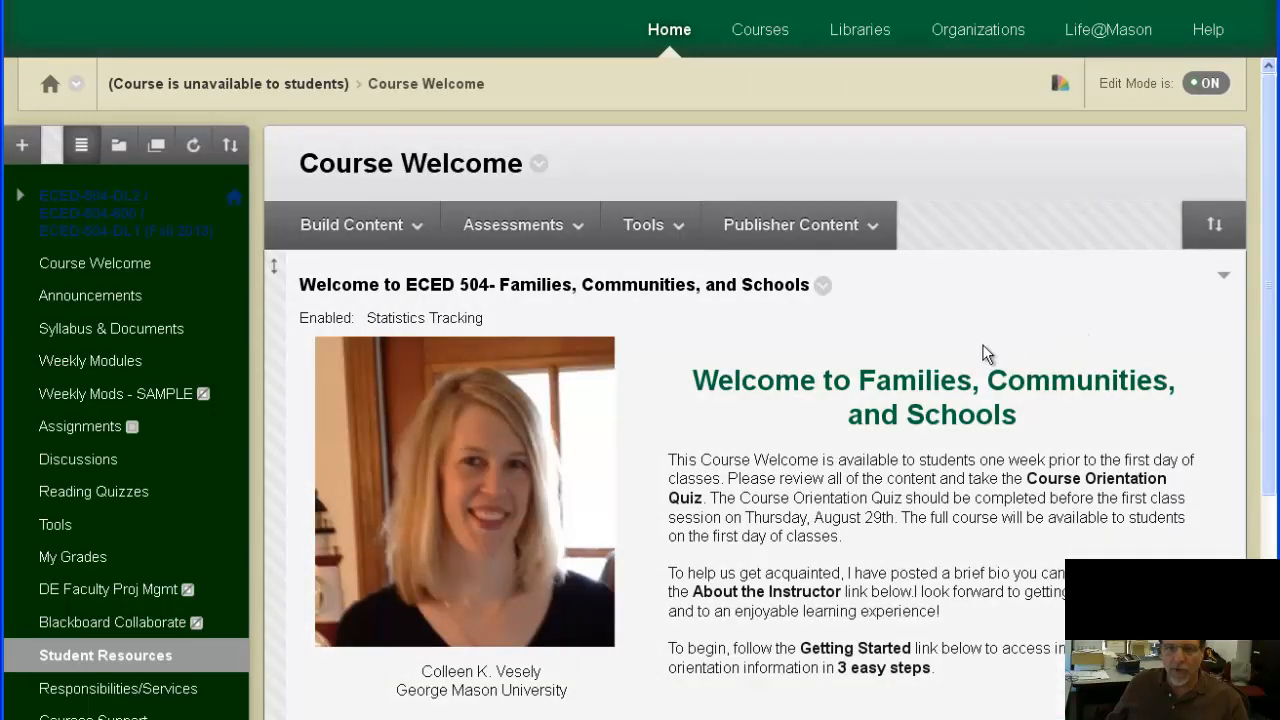
Step: Review the Build Content options again along with the About the Instructor and Getting Started links on the Course Welcome page
{"action": "left_click", "coordinate": [410, 232]}
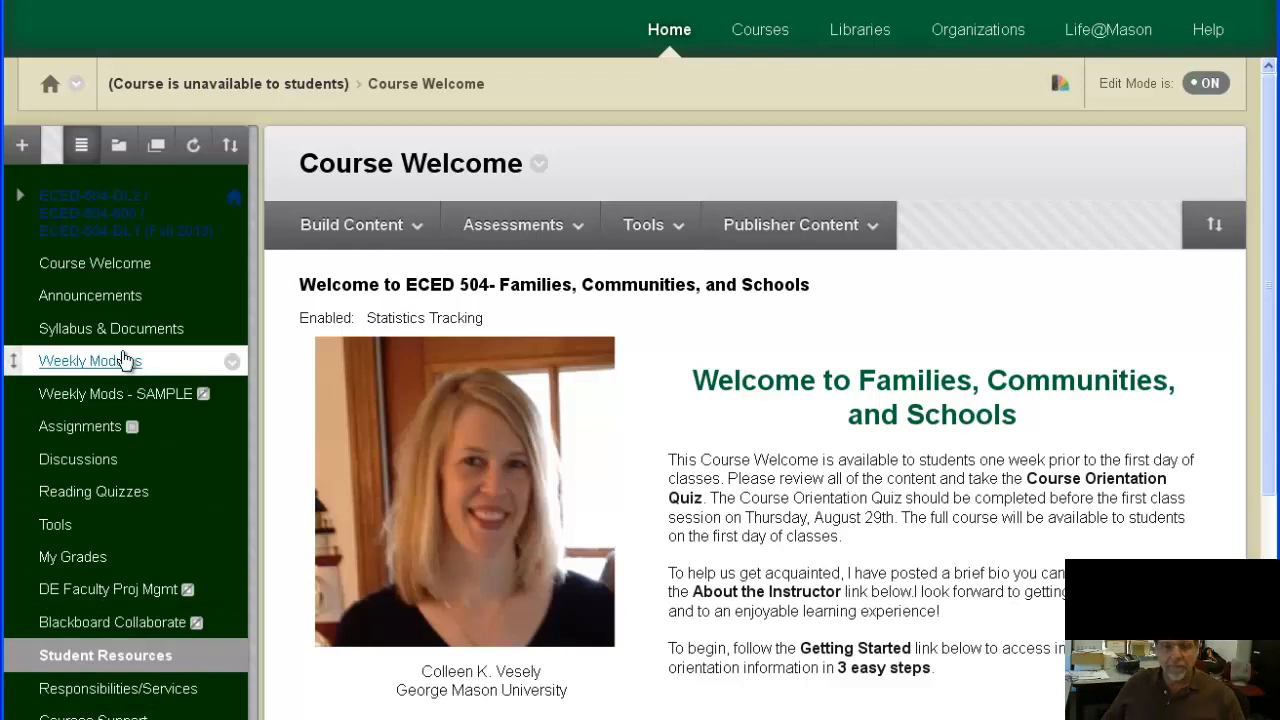
{"action": "scroll", "coordinate": [604, 318], "scroll_direction": "down", "scroll_amount": 3}
{"action": "scroll", "coordinate": [604, 314], "scroll_direction": "down", "scroll_amount": 2}
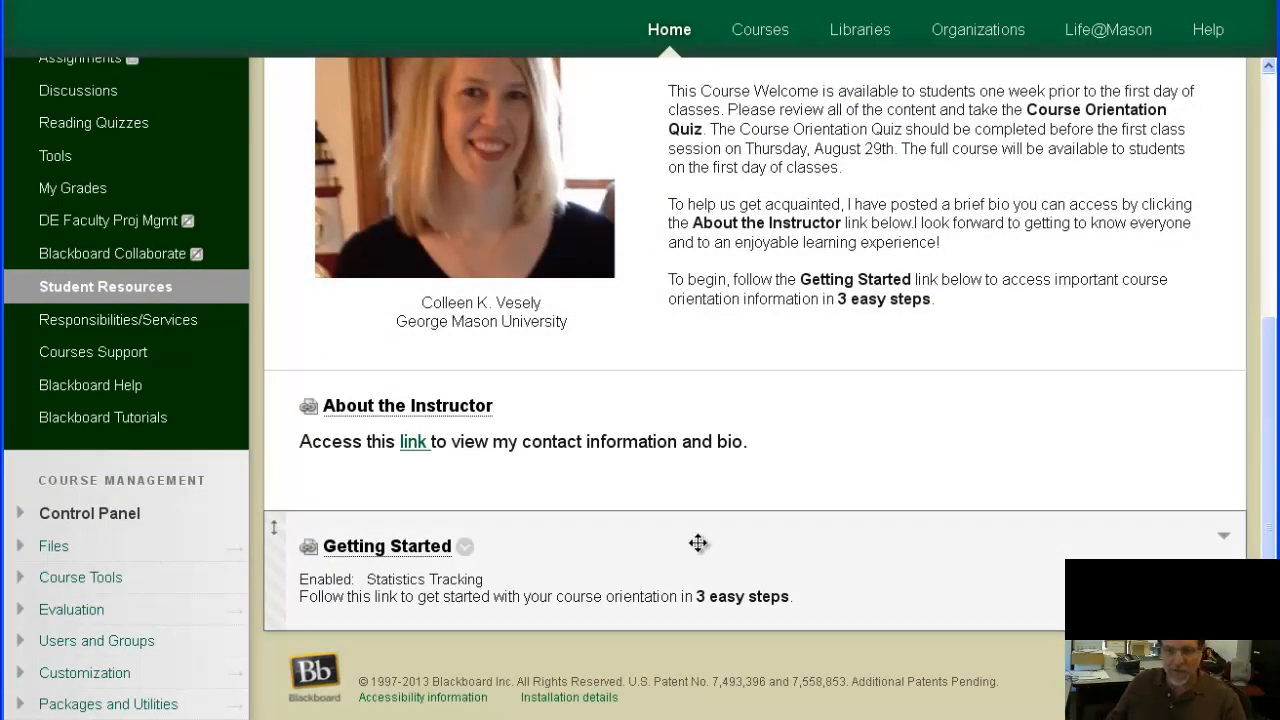
{"action": "scroll", "coordinate": [894, 476], "scroll_direction": "up", "scroll_amount": 3}
{"action": "scroll", "coordinate": [894, 476], "scroll_direction": "down", "scroll_amount": 3}
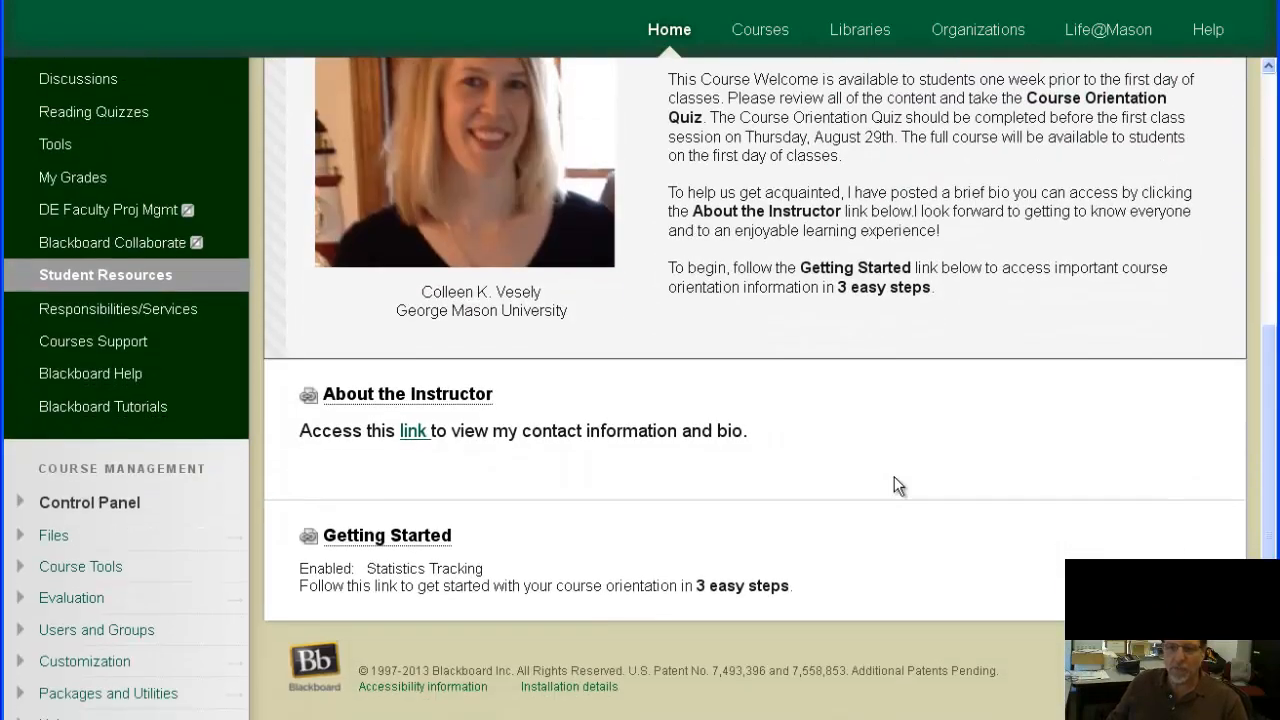
{"action": "scroll", "coordinate": [894, 476], "scroll_direction": "up", "scroll_amount": 3}
{"action": "scroll", "coordinate": [894, 476], "scroll_direction": "up", "scroll_amount": 2}
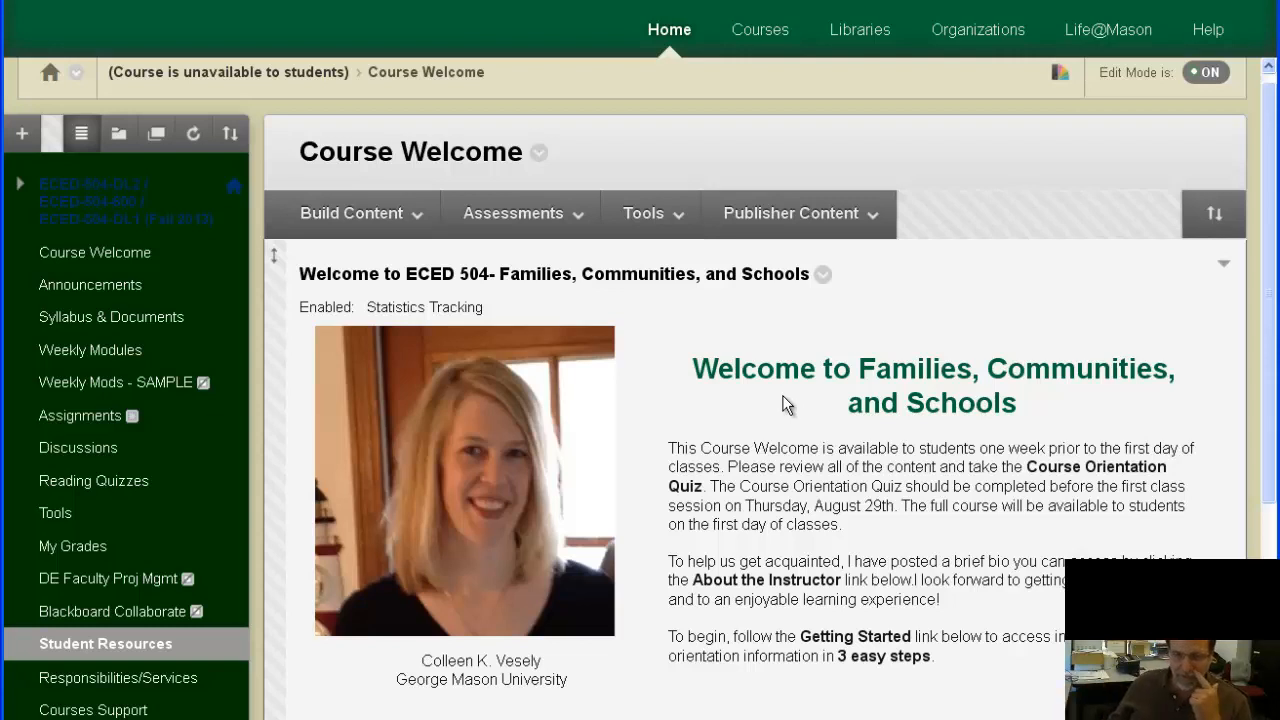
{"action": "left_click", "coordinate": [350, 213]}
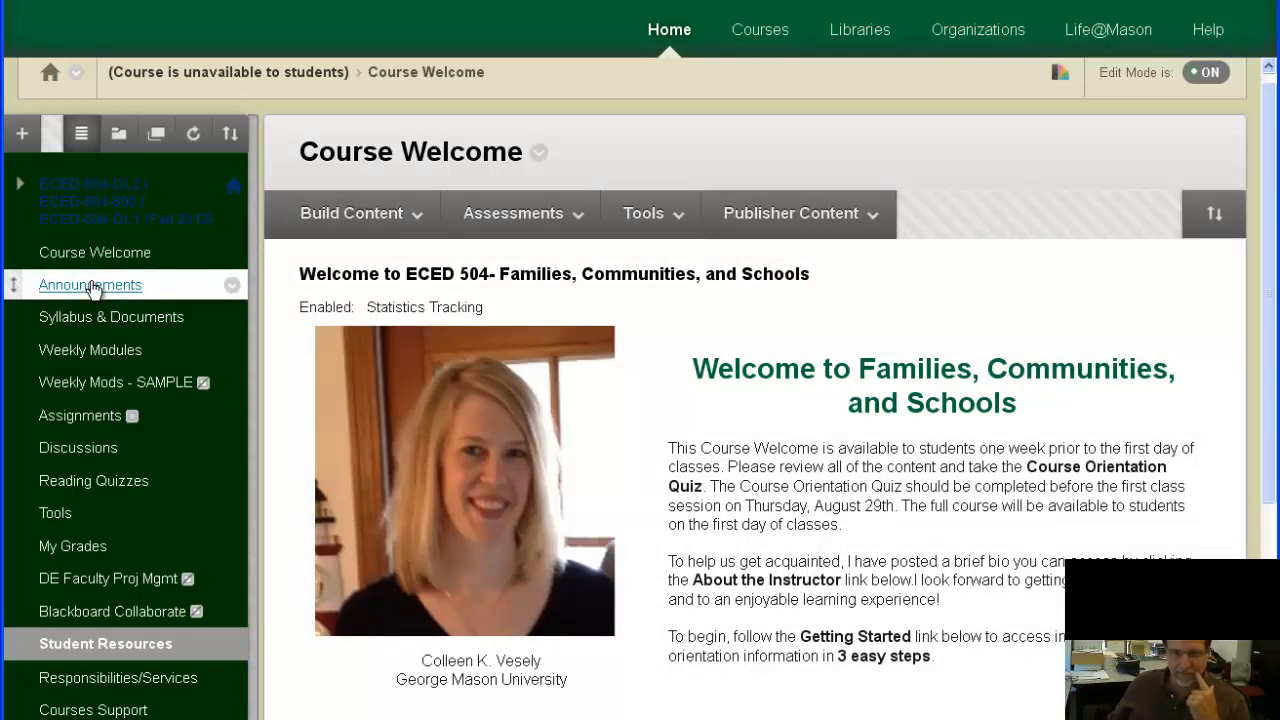
Step: Look at the Announcements page, review the recipient options of the Send Email course tool, and return to Announcements
{"action": "left_click", "coordinate": [90, 286]}
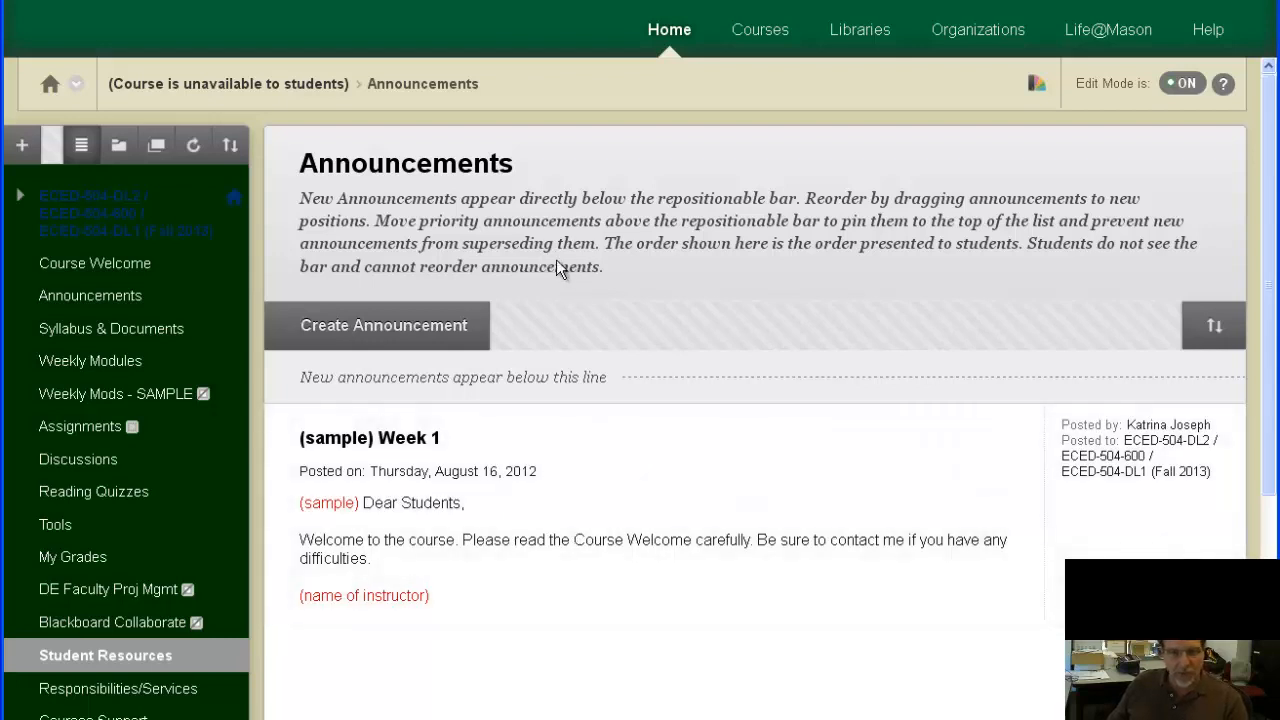
{"action": "scroll", "coordinate": [177, 434], "scroll_direction": "down", "scroll_amount": 3}
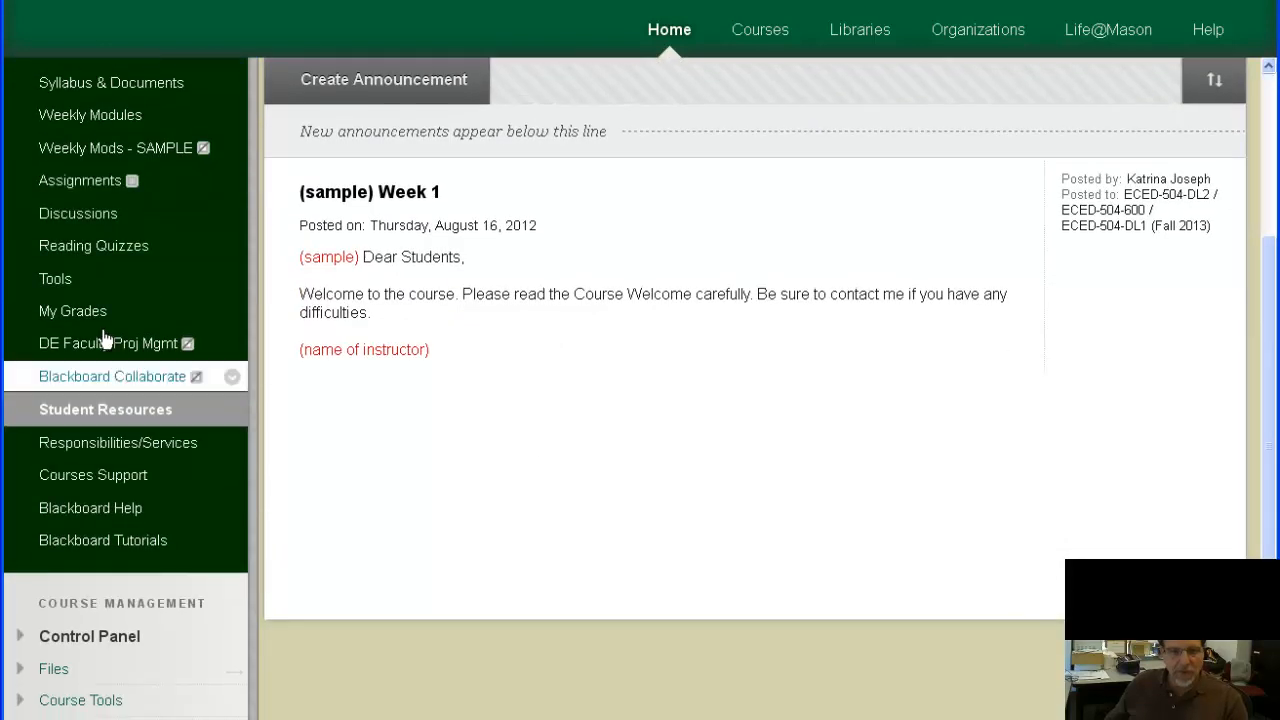
{"action": "left_click", "coordinate": [57, 285]}
{"action": "scroll", "coordinate": [1000, 497], "scroll_direction": "down", "scroll_amount": 7}
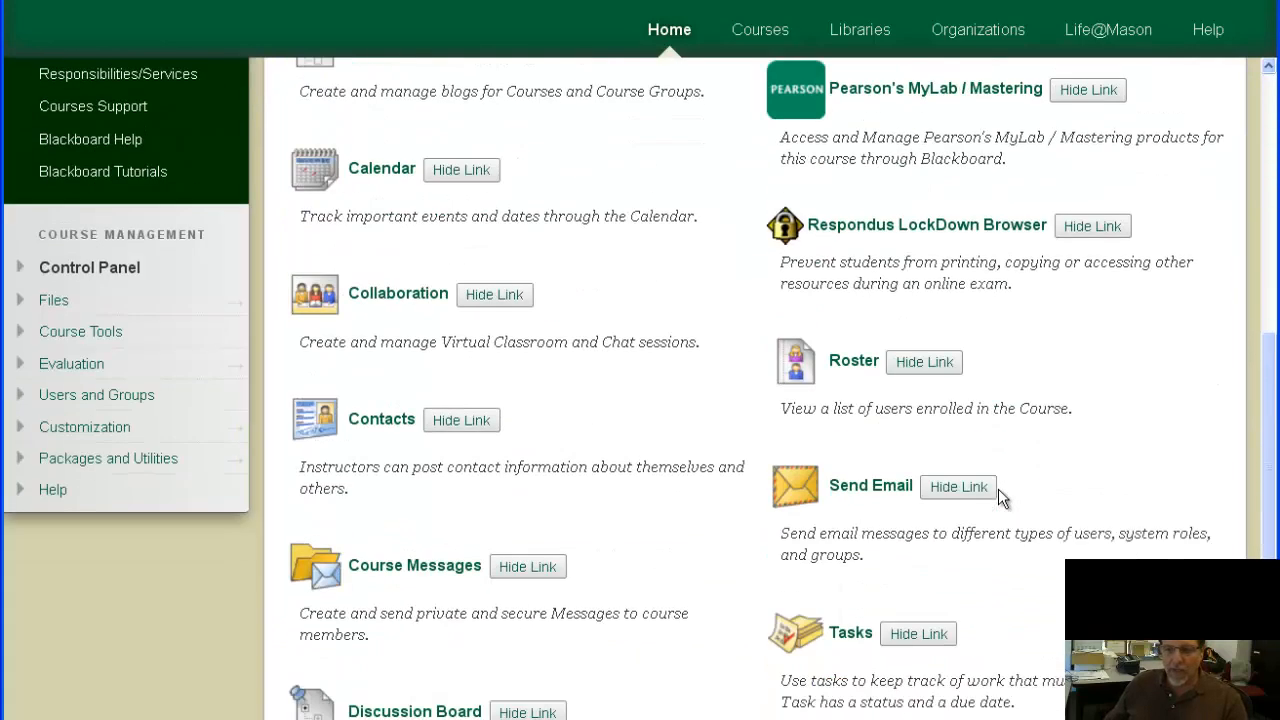
{"action": "left_click", "coordinate": [869, 488]}
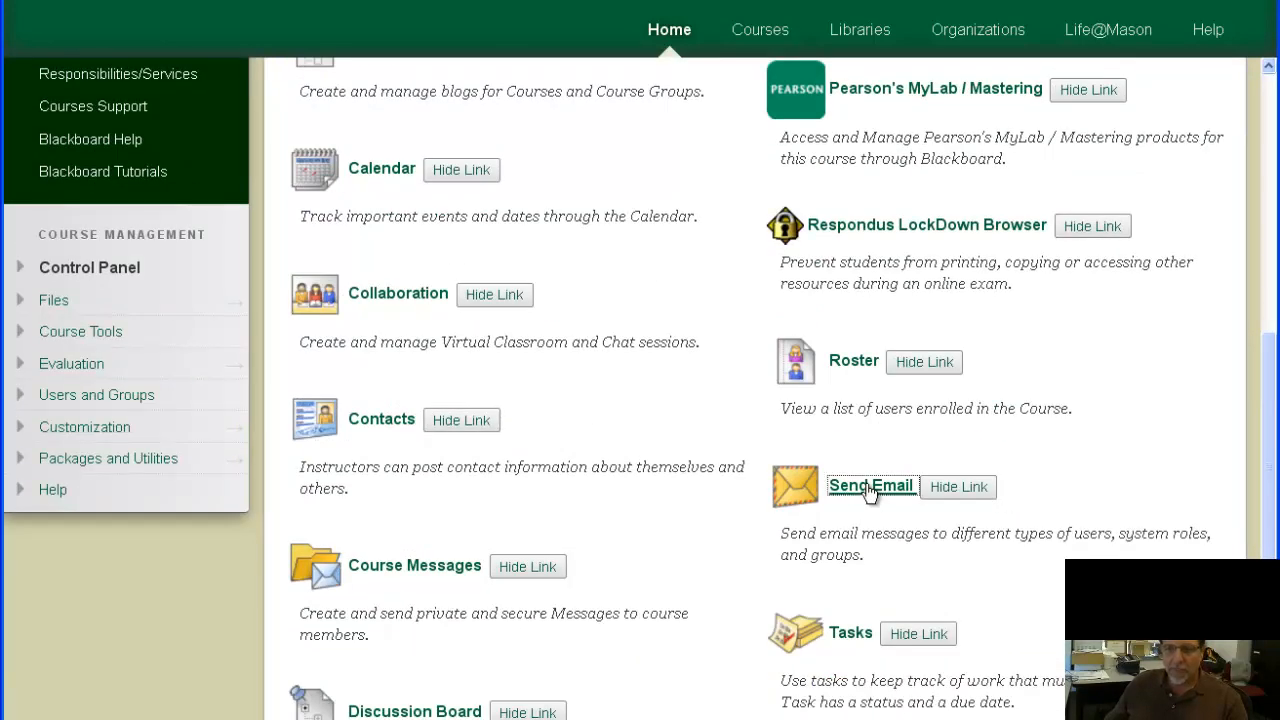
{"action": "scroll", "coordinate": [606, 438], "scroll_direction": "down", "scroll_amount": 3}
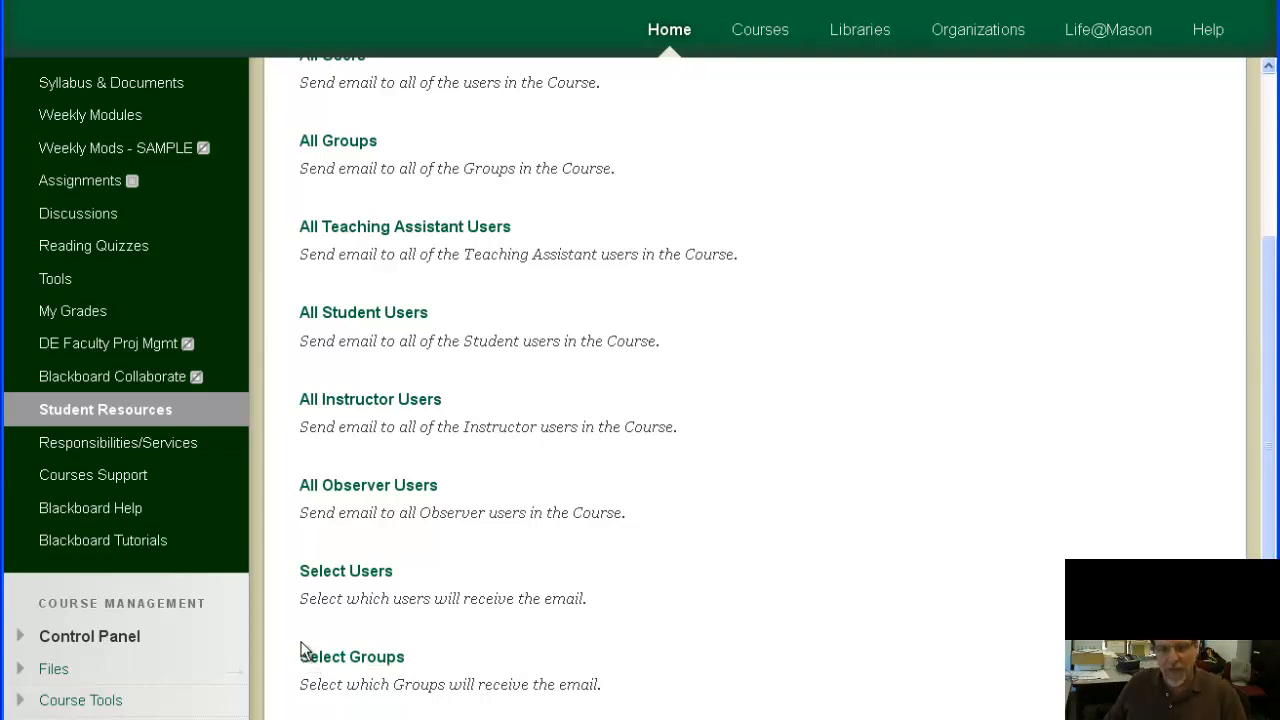
{"action": "scroll", "coordinate": [386, 486], "scroll_direction": "up", "scroll_amount": 3}
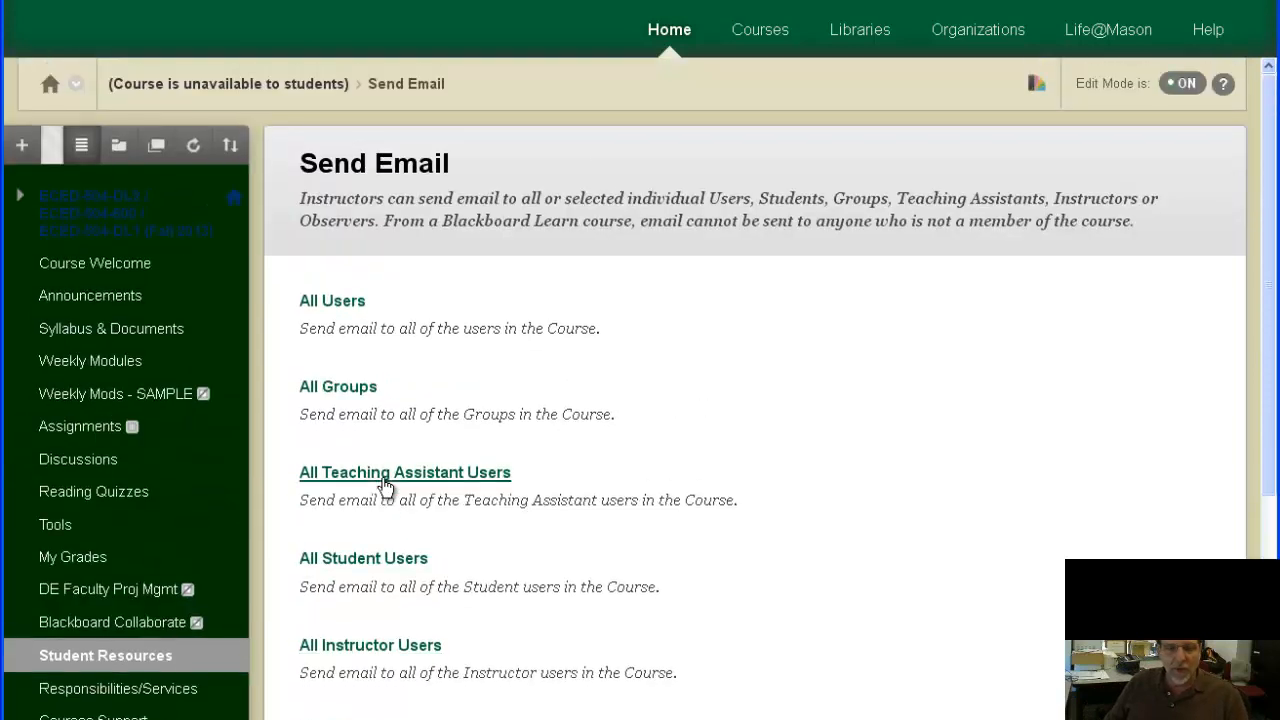
{"action": "left_click", "coordinate": [133, 300]}
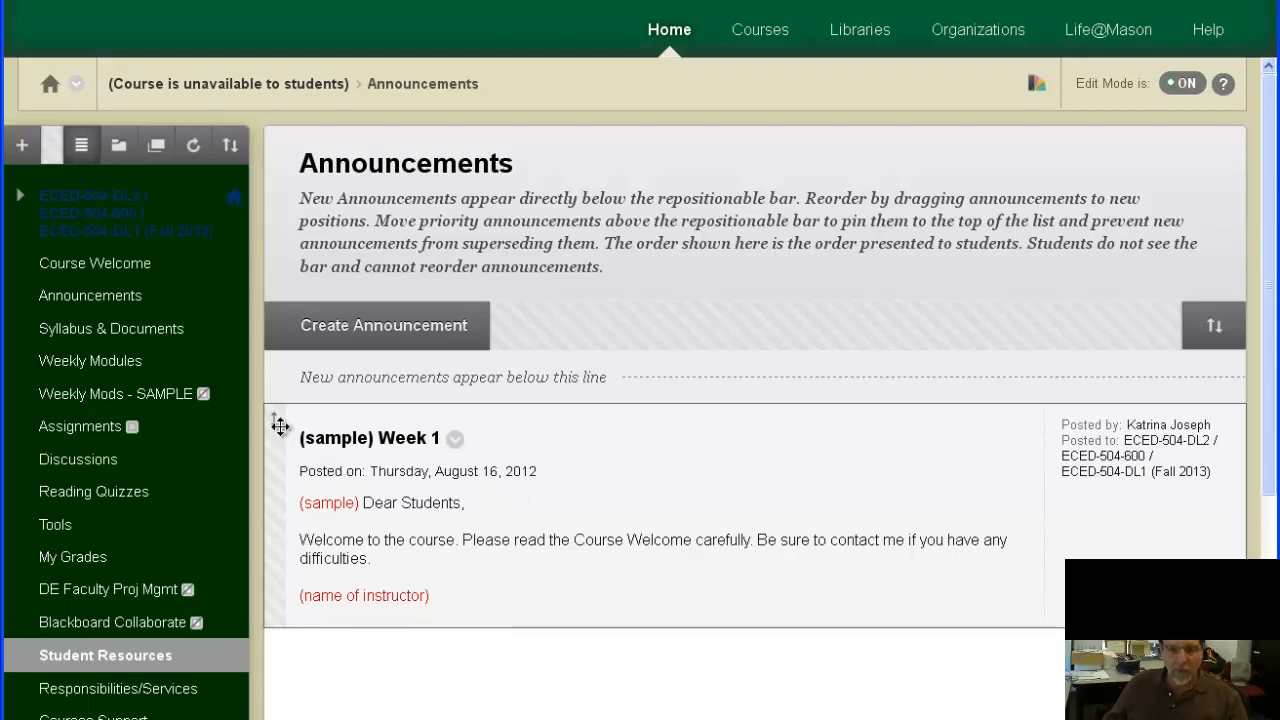
Step: Pin the sample Week 1 announcement above the repositionable bar, and restore the bar above the announcement
{"action": "left_click_drag", "start_coordinate": [277, 426], "coordinate": [284, 368]}
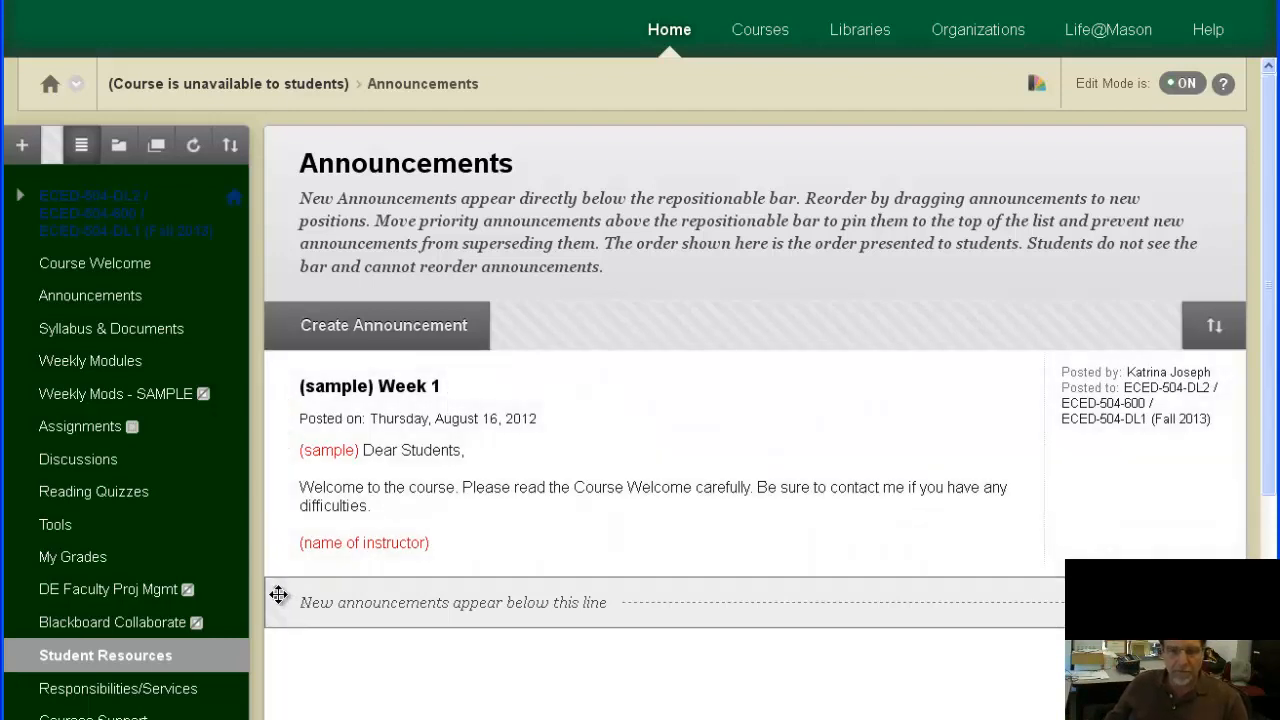
{"action": "left_click_drag", "start_coordinate": [277, 594], "coordinate": [293, 393]}
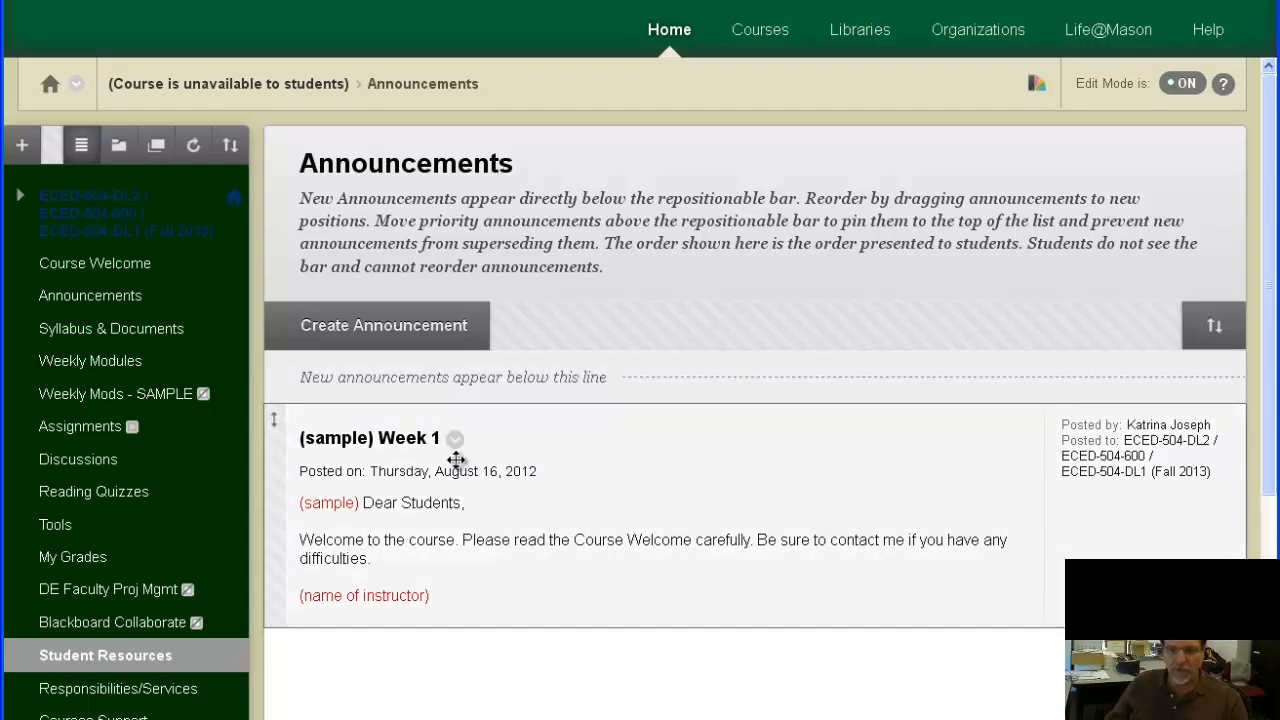
Step: Check the edit and delete options of the sample Week 1 announcement, and look over the items on the Syllabus & Documents page
{"action": "left_click", "coordinate": [456, 450]}
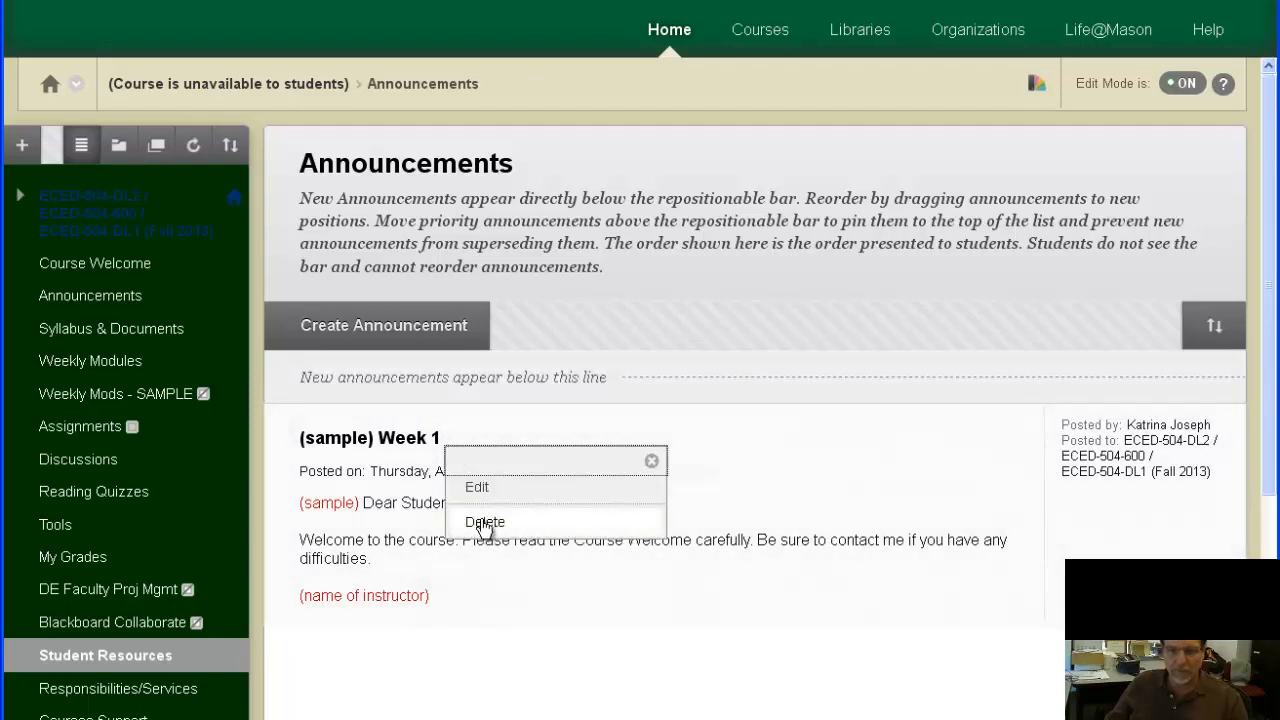
{"action": "left_click", "coordinate": [74, 341]}
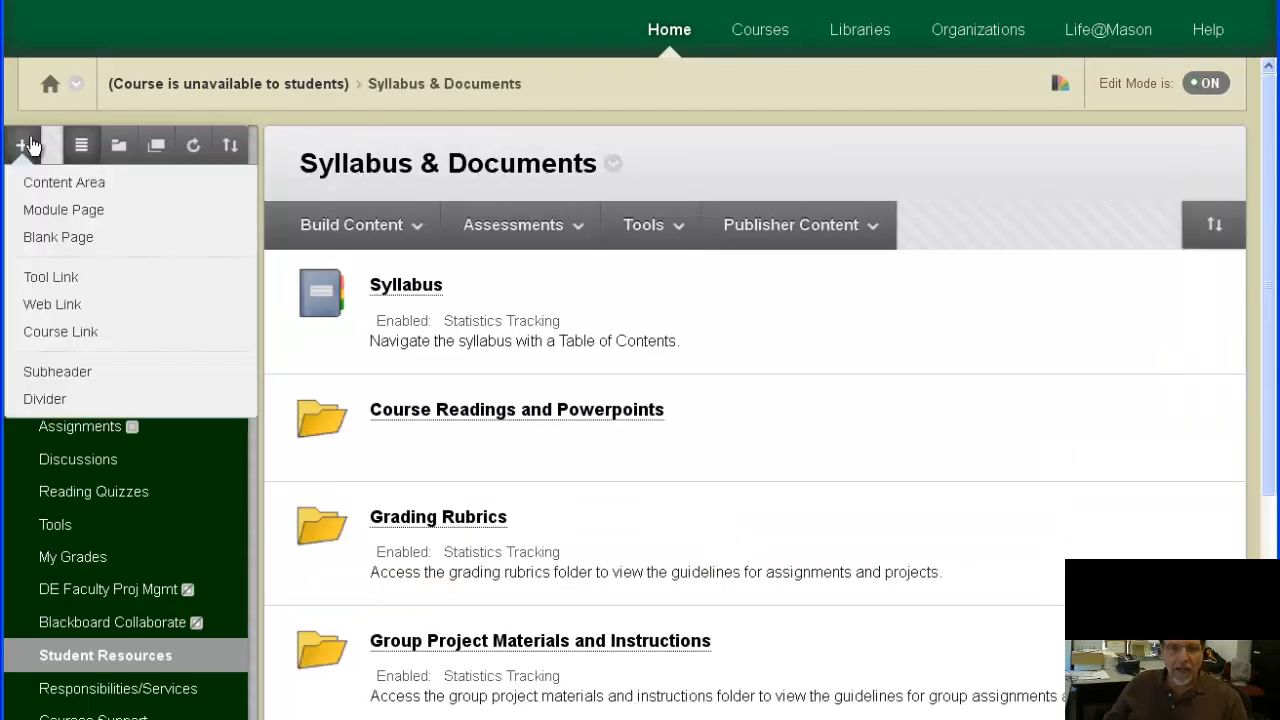
{"action": "mouse_move", "coordinate": [362, 226]}
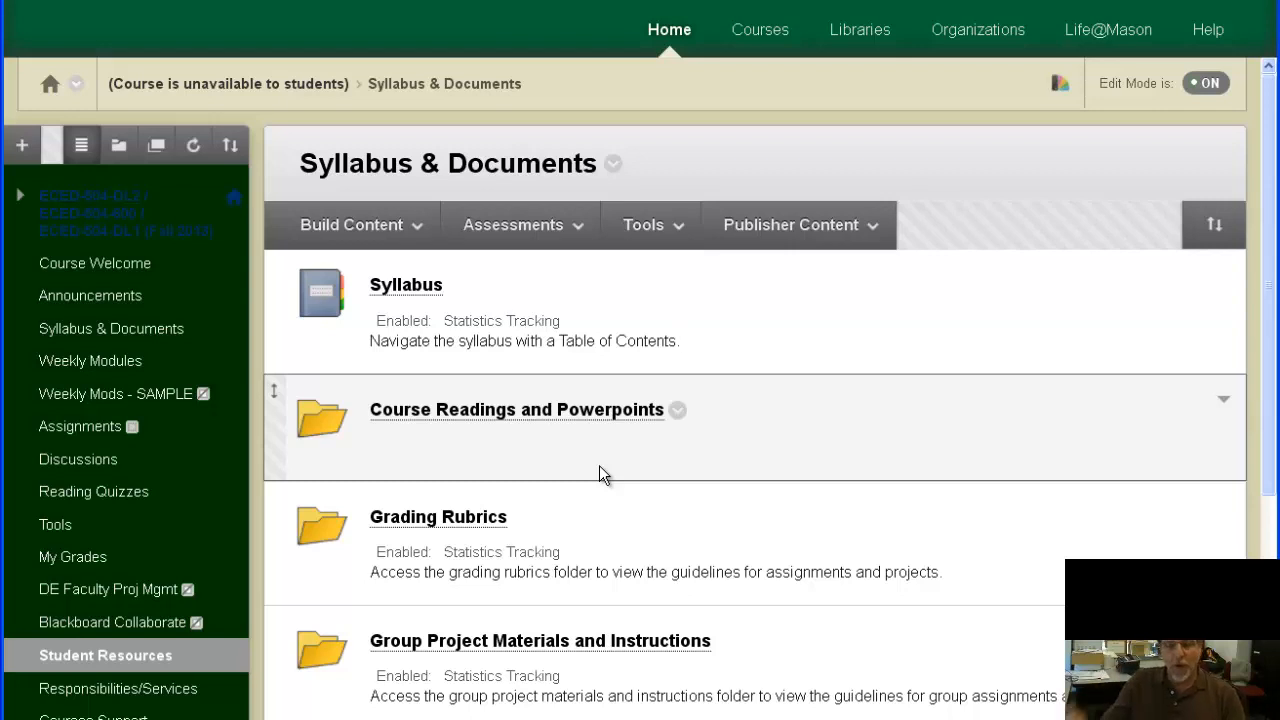
{"action": "scroll", "coordinate": [599, 467], "scroll_direction": "down", "scroll_amount": 3}
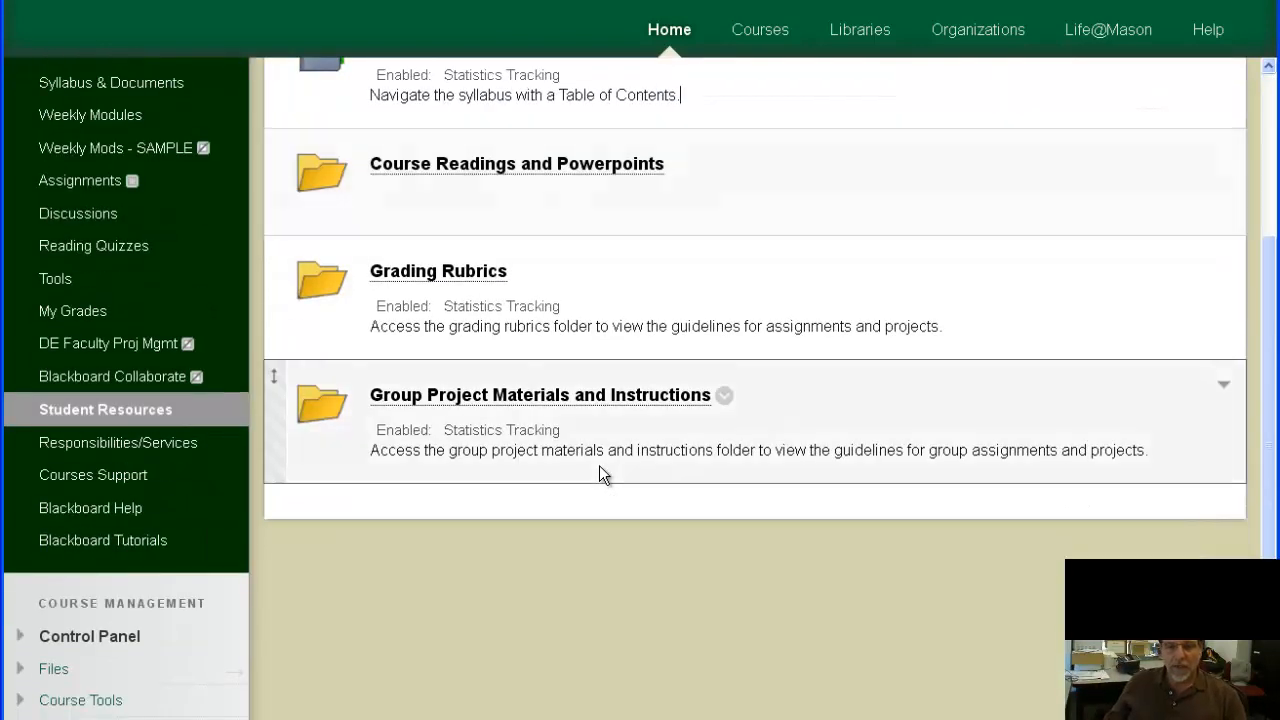
{"action": "scroll", "coordinate": [585, 470], "scroll_direction": "up", "scroll_amount": 2}
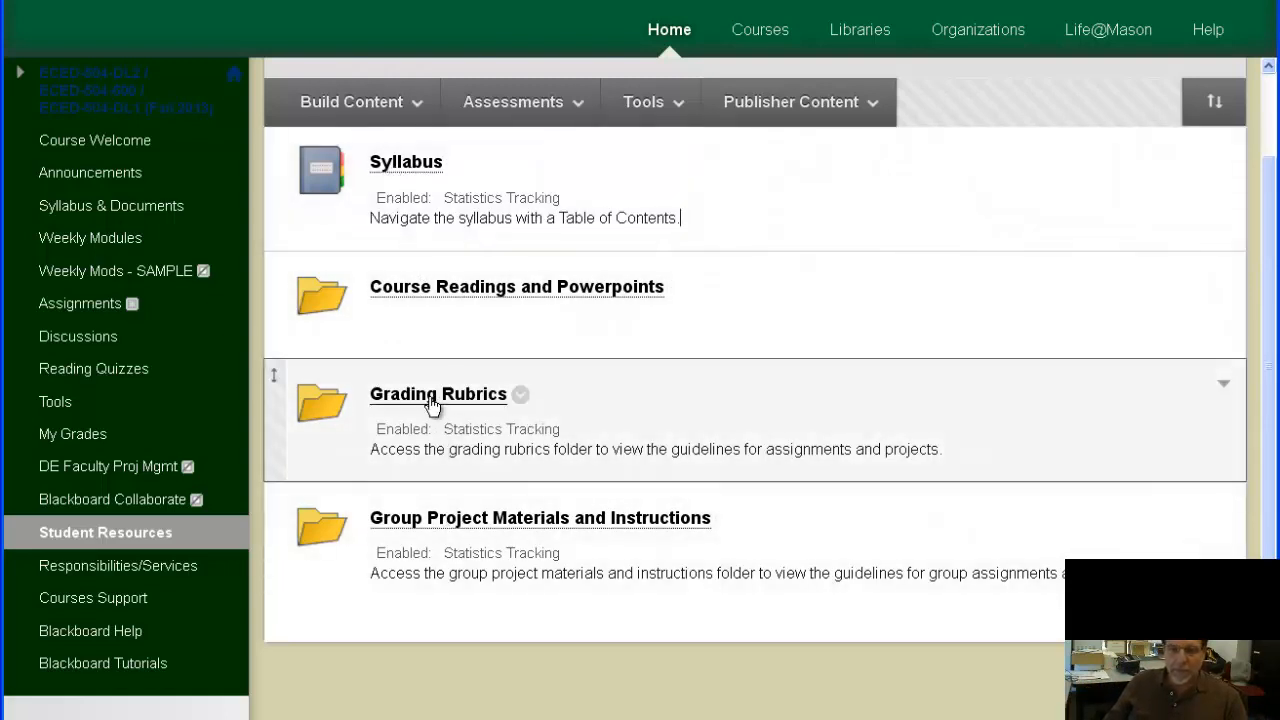
Step: Open the Grading Rubrics folder and examine the discussion protocols, end-of-discussion syntheses protocols and the syntheses rubric table
{"action": "left_click", "coordinate": [432, 400]}
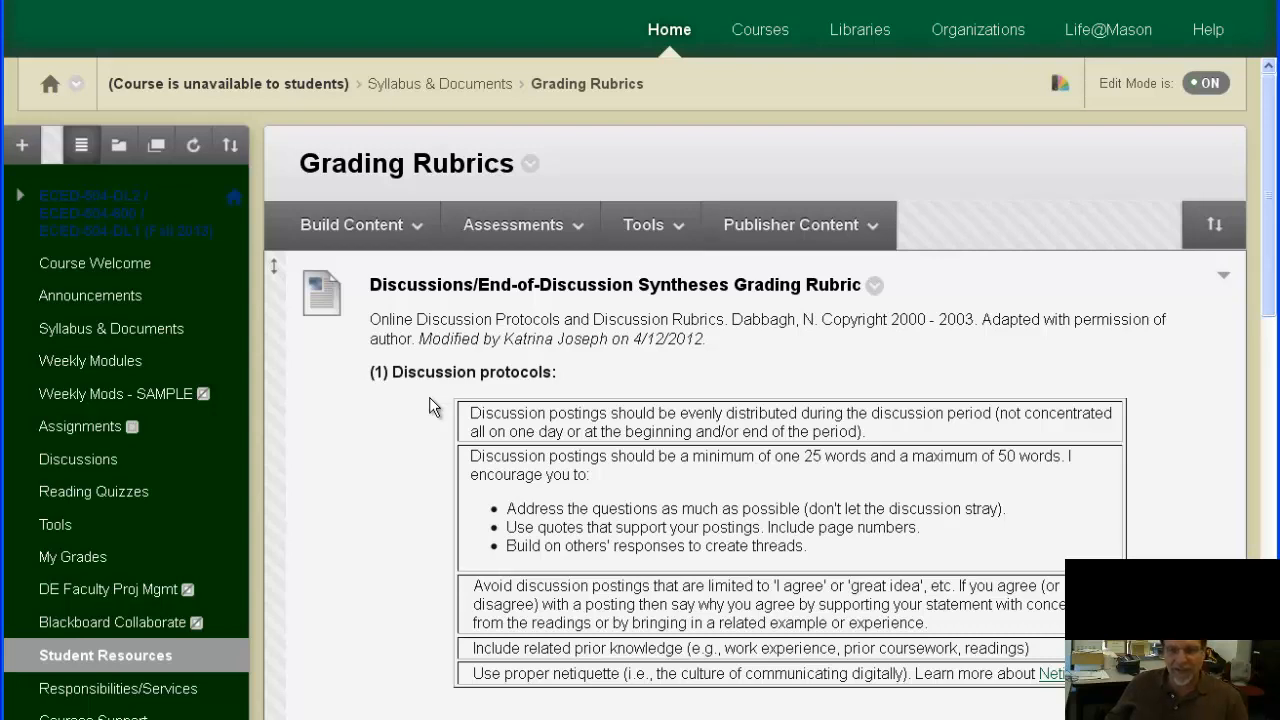
{"action": "scroll", "coordinate": [429, 397], "scroll_direction": "down", "scroll_amount": 3}
{"action": "scroll", "coordinate": [429, 397], "scroll_direction": "down", "scroll_amount": 6}
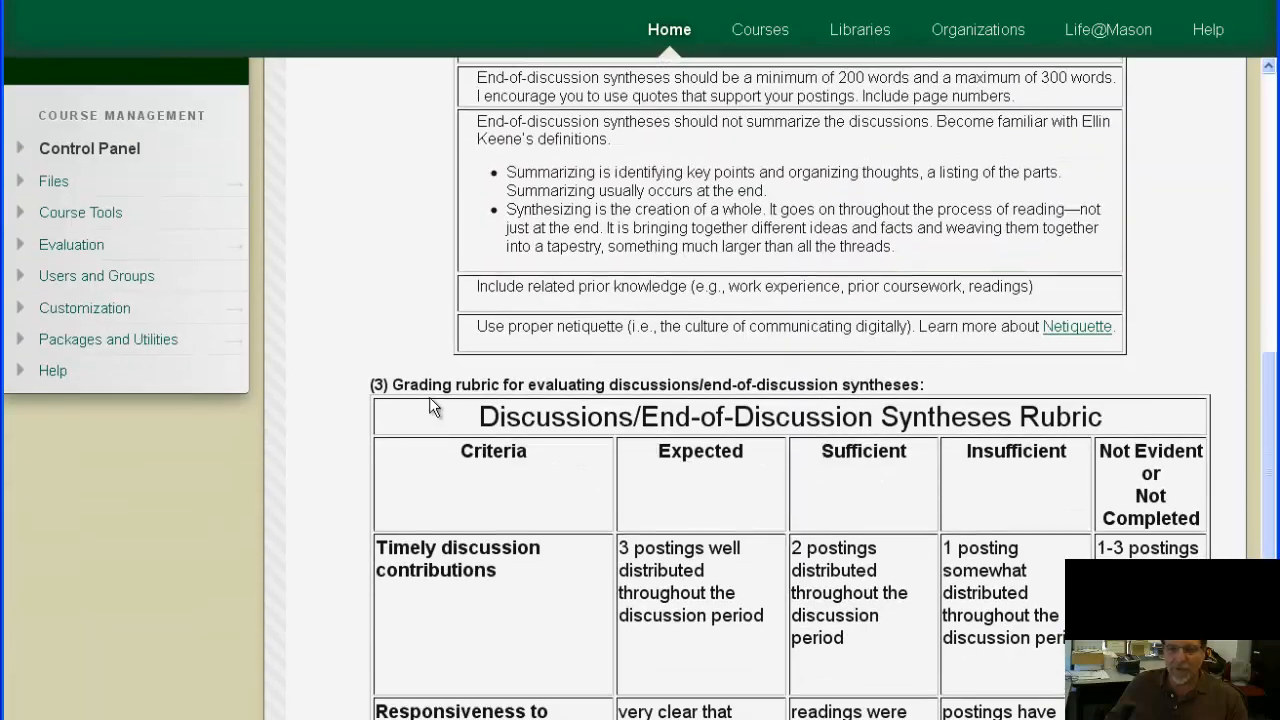
{"action": "scroll", "coordinate": [429, 397], "scroll_direction": "up", "scroll_amount": 12}
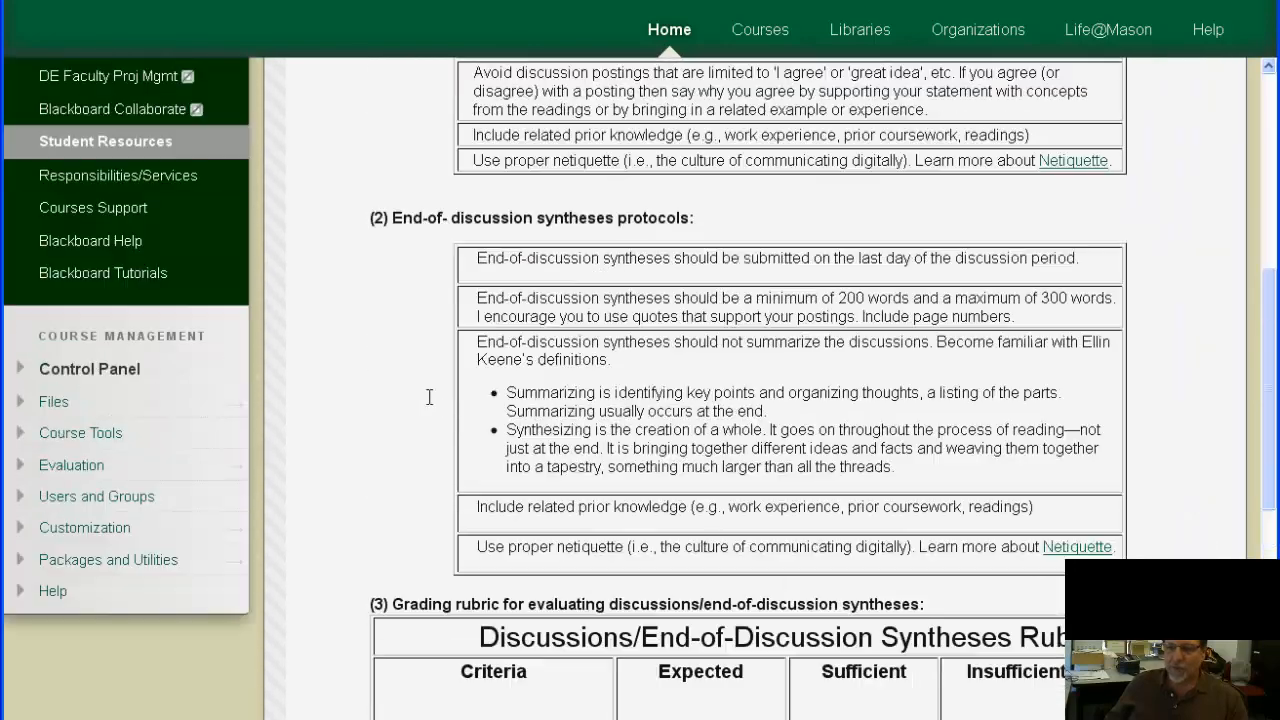
{"action": "scroll", "coordinate": [429, 397], "scroll_direction": "down", "scroll_amount": 1}
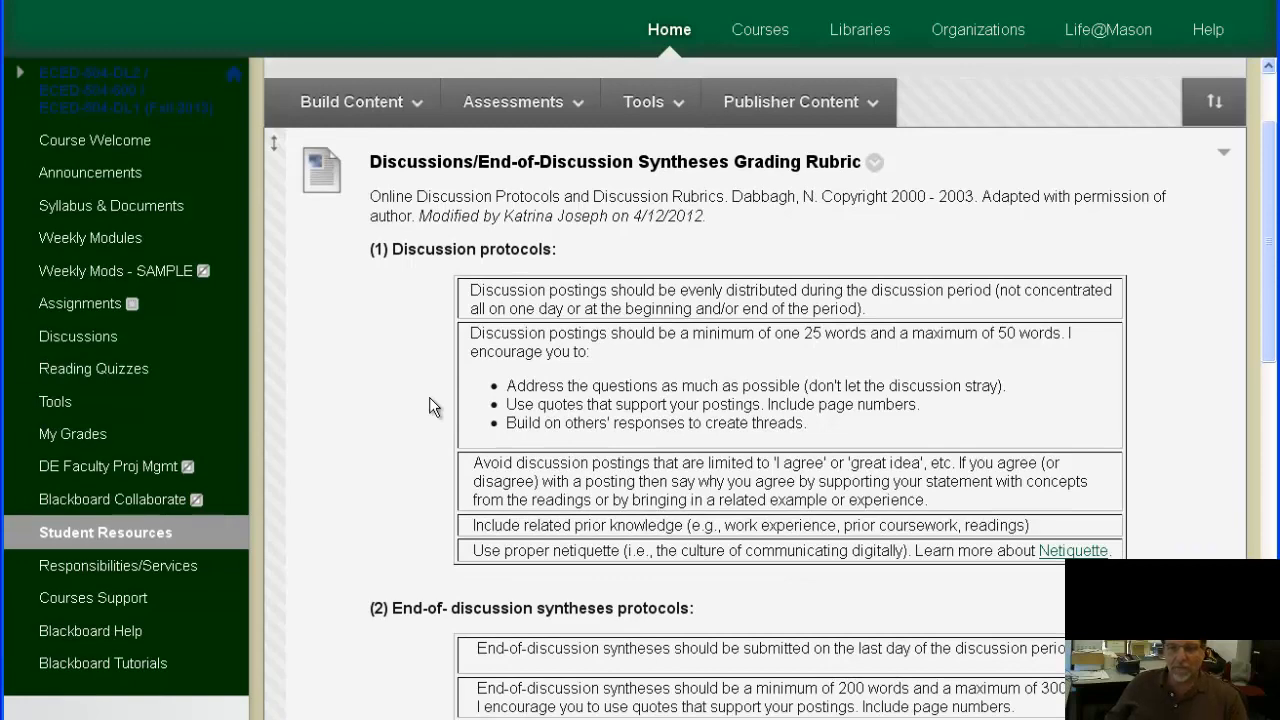
{"action": "scroll", "coordinate": [429, 397], "scroll_direction": "down", "scroll_amount": 8}
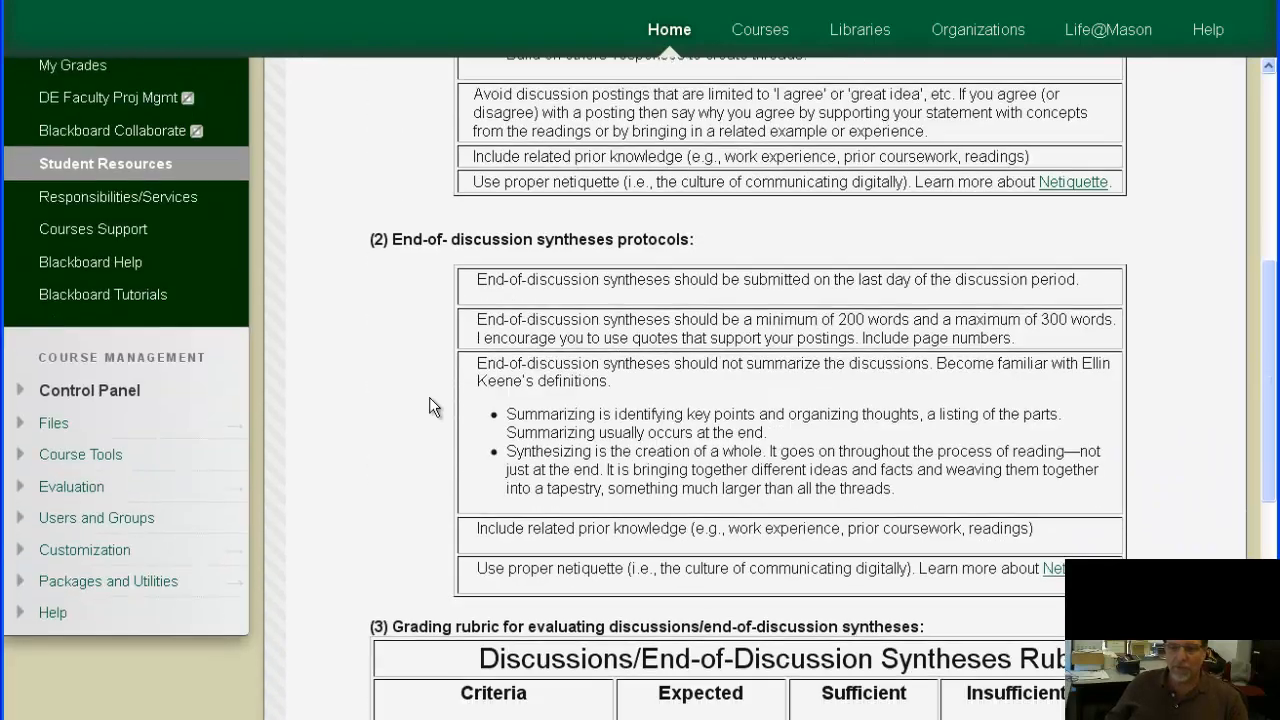
{"action": "scroll", "coordinate": [429, 397], "scroll_direction": "down", "scroll_amount": 2}
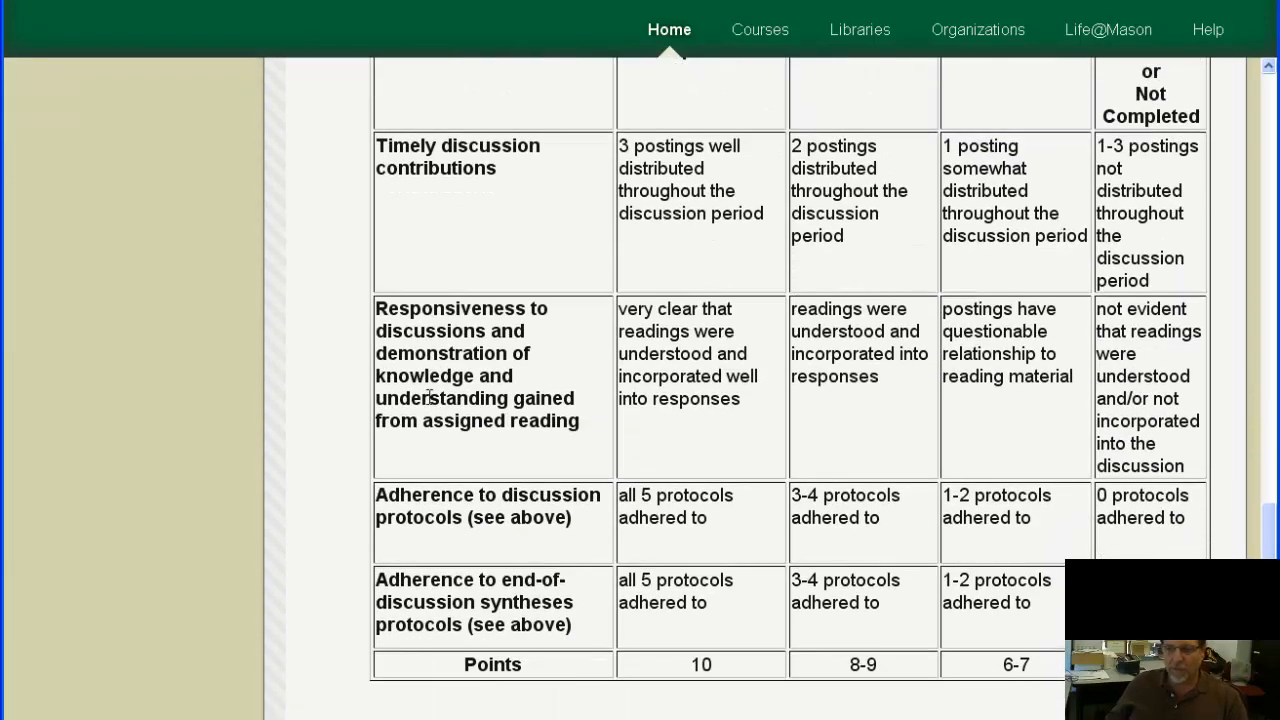
{"action": "scroll", "coordinate": [429, 397], "scroll_direction": "up", "scroll_amount": 10}
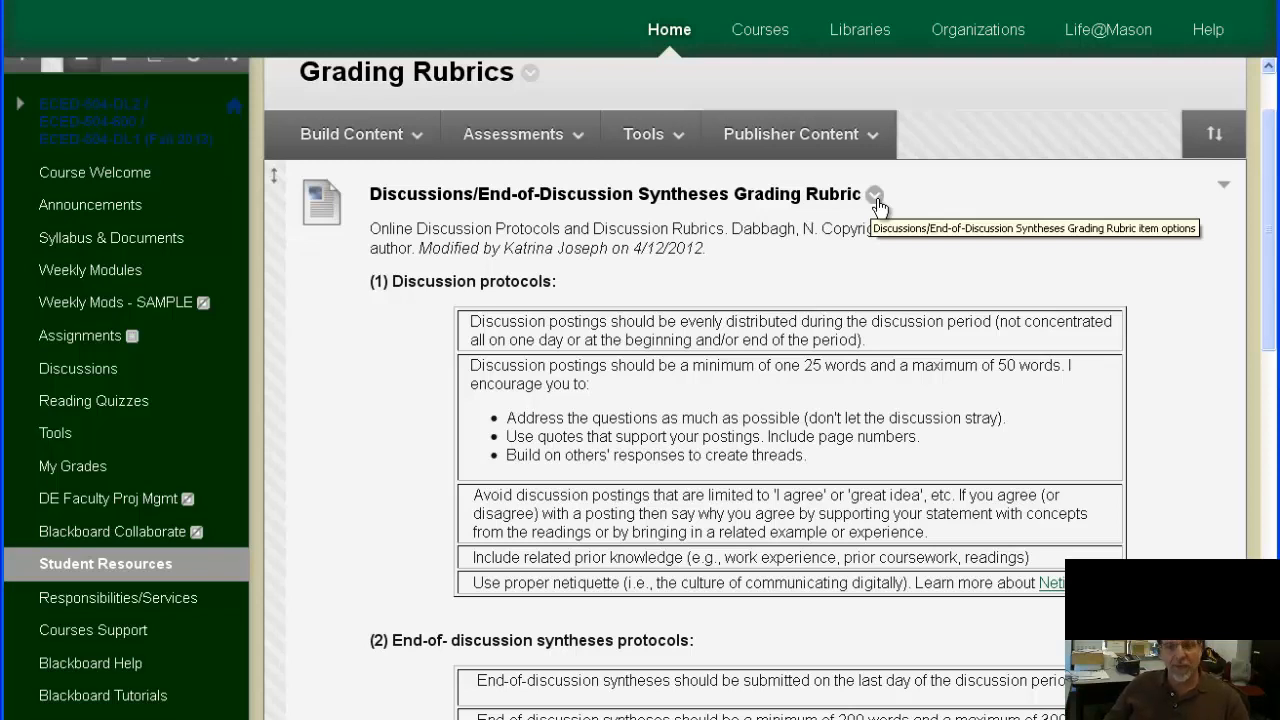
{"action": "scroll", "coordinate": [781, 328], "scroll_direction": "down", "scroll_amount": 5}
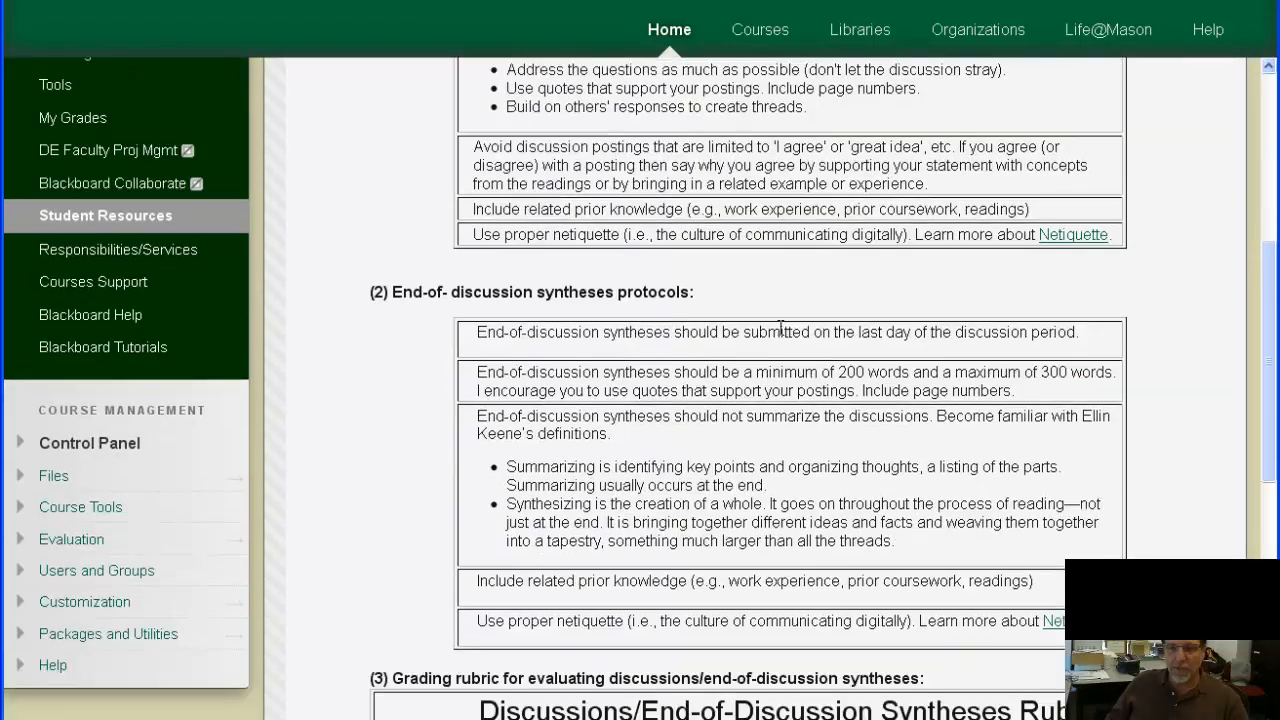
{"action": "scroll", "coordinate": [781, 328], "scroll_direction": "up", "scroll_amount": 4}
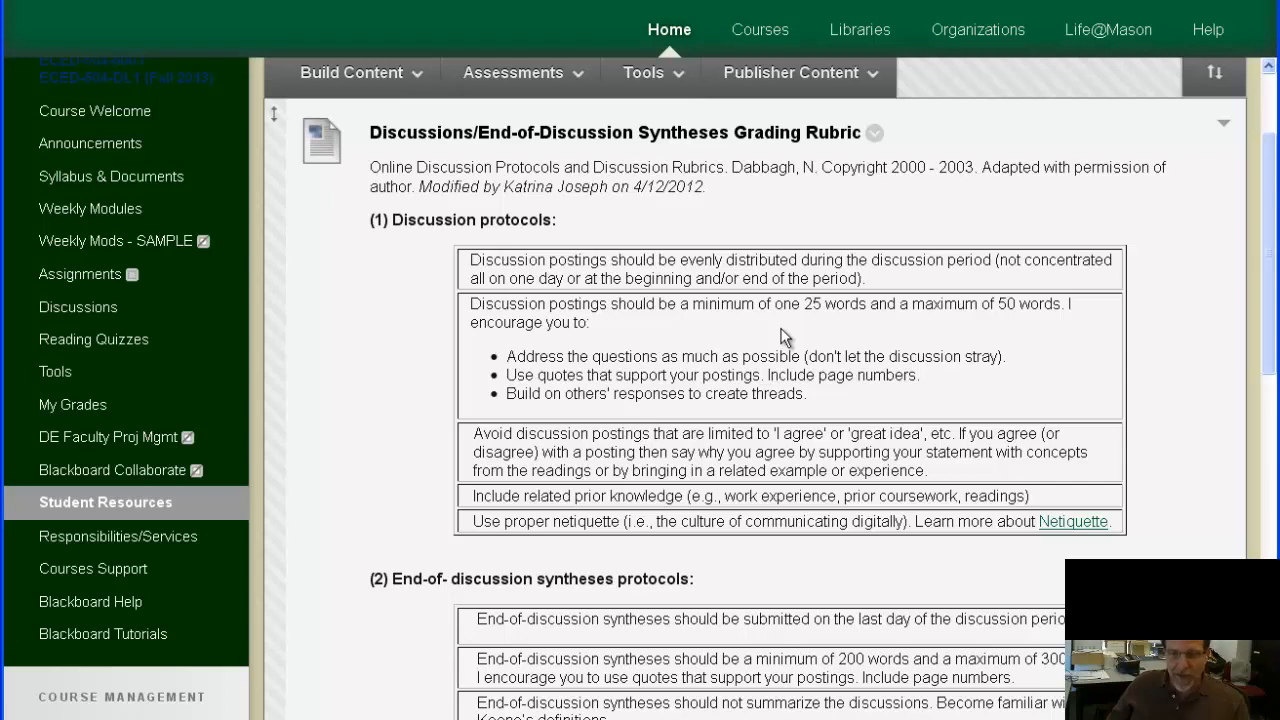
{"action": "scroll", "coordinate": [783, 336], "scroll_direction": "up", "scroll_amount": 2}
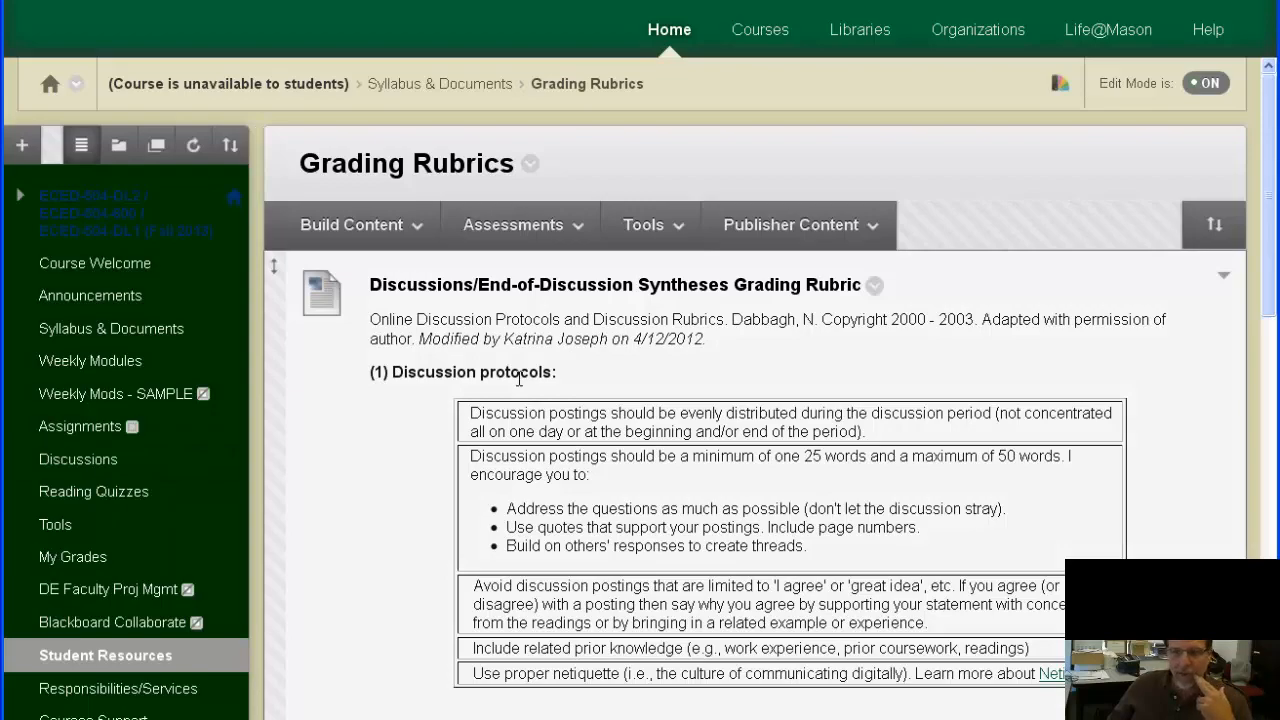
{"action": "scroll", "coordinate": [519, 378], "scroll_direction": "down", "scroll_amount": 3}
{"action": "scroll", "coordinate": [519, 378], "scroll_direction": "down", "scroll_amount": 8}
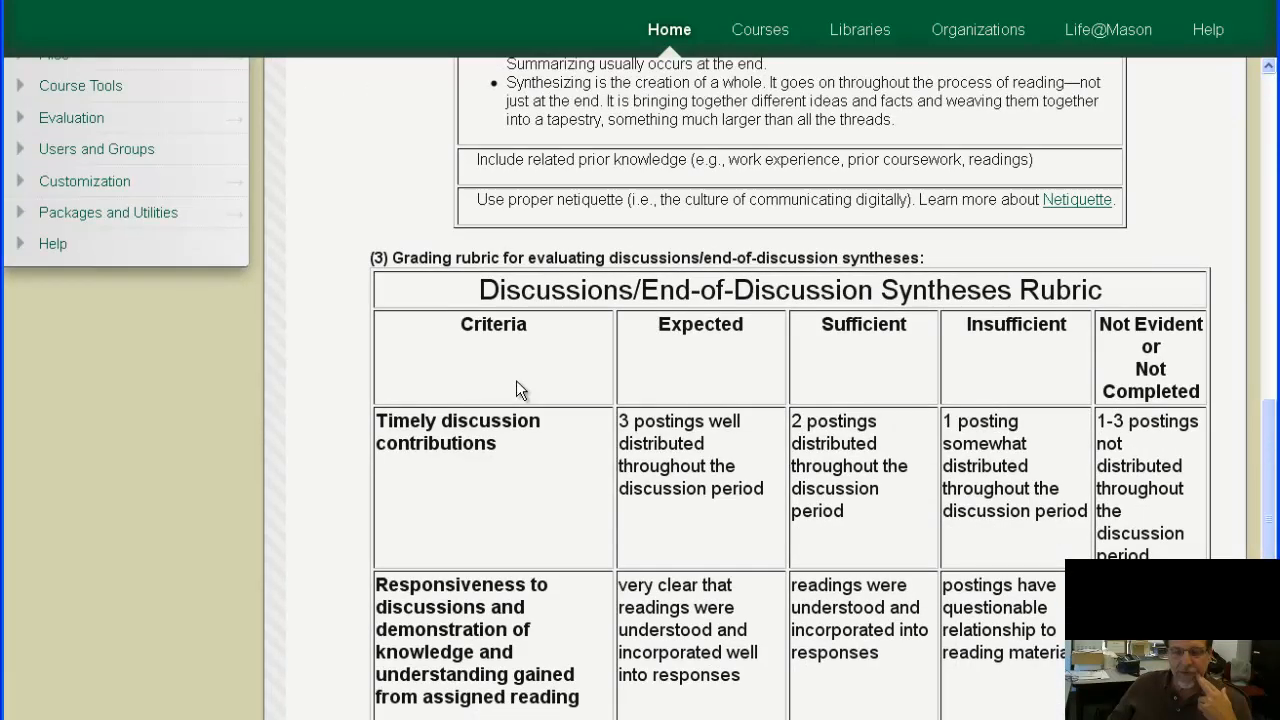
{"action": "scroll", "coordinate": [517, 384], "scroll_direction": "up", "scroll_amount": 9}
{"action": "scroll", "coordinate": [516, 380], "scroll_direction": "up", "scroll_amount": 2}
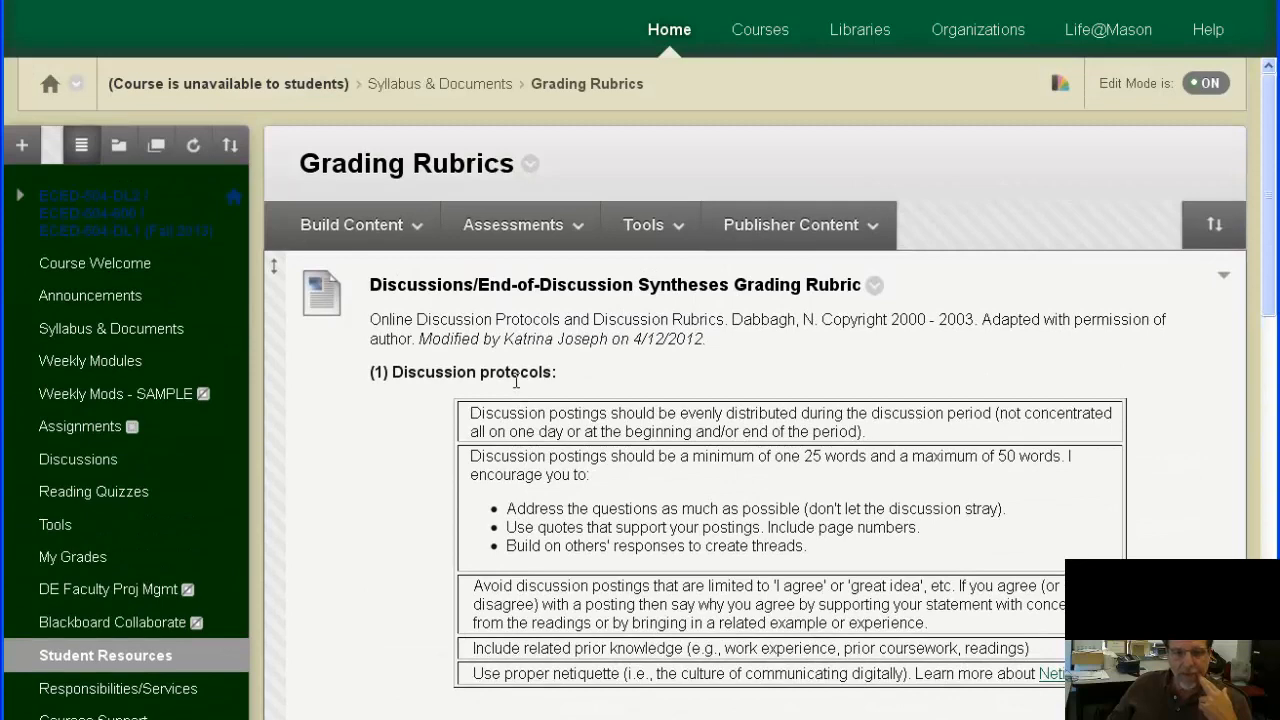
Step: Return to Syllabus & Documents to check its content-building options, and look through the module list on the Weekly Modules page
{"action": "left_click", "coordinate": [72, 337]}
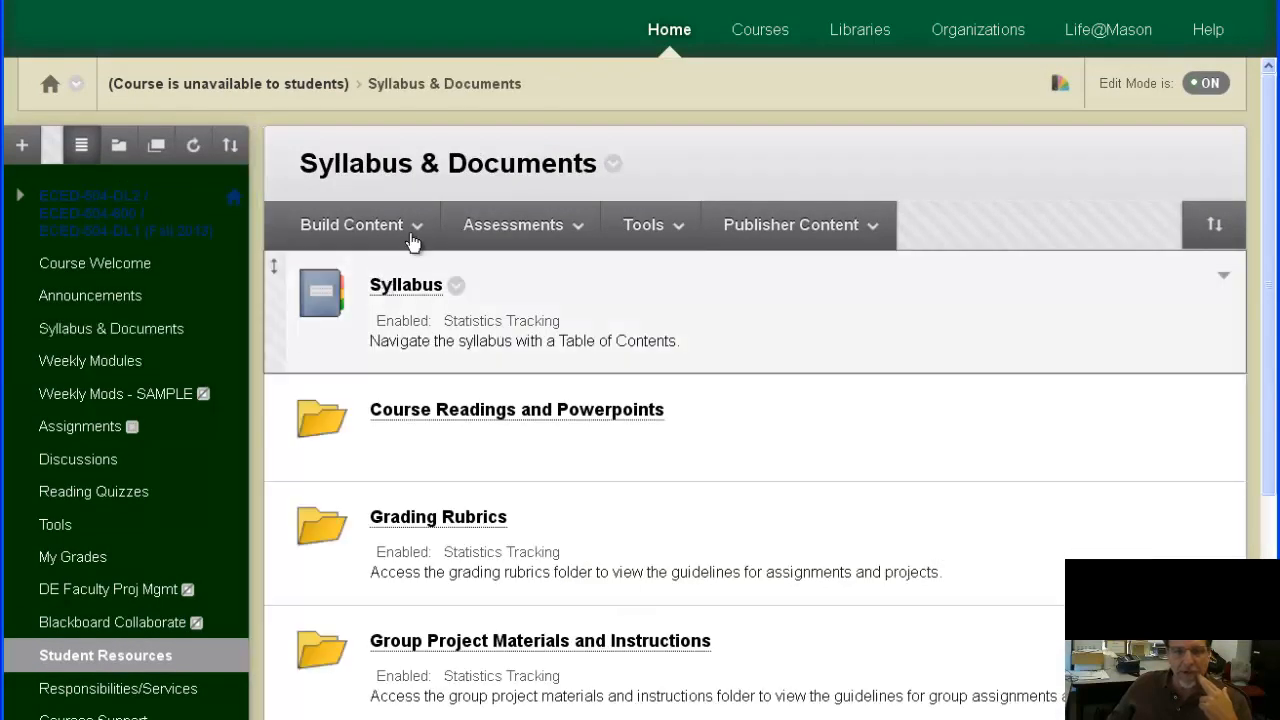
{"action": "left_click", "coordinate": [476, 221]}
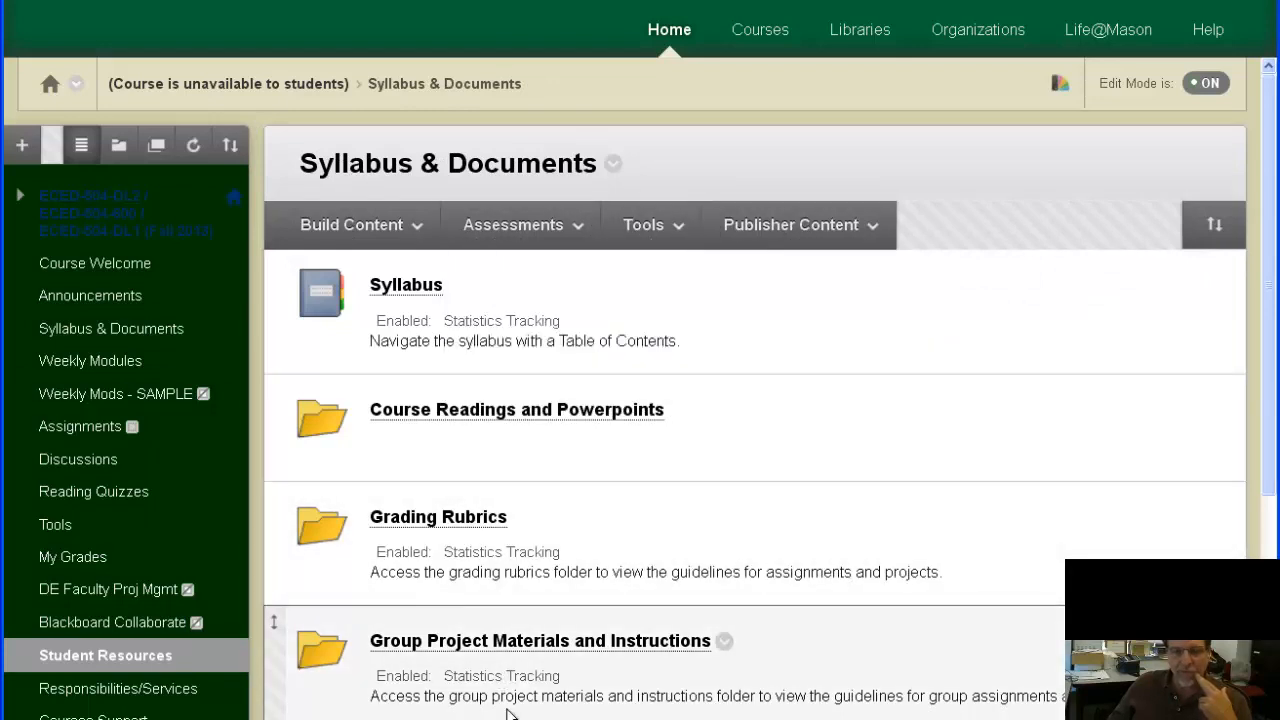
{"action": "left_click", "coordinate": [92, 362]}
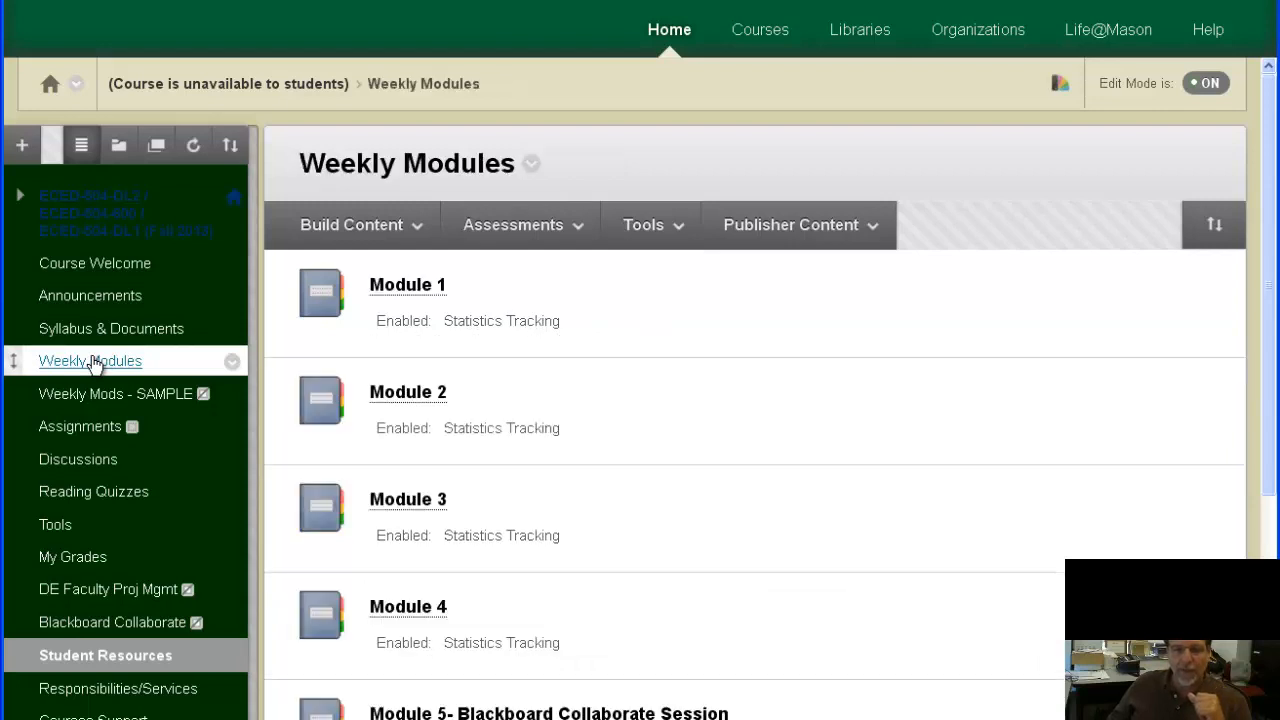
{"action": "scroll", "coordinate": [640, 336], "scroll_direction": "down", "scroll_amount": 2}
{"action": "scroll", "coordinate": [640, 336], "scroll_direction": "down", "scroll_amount": 1}
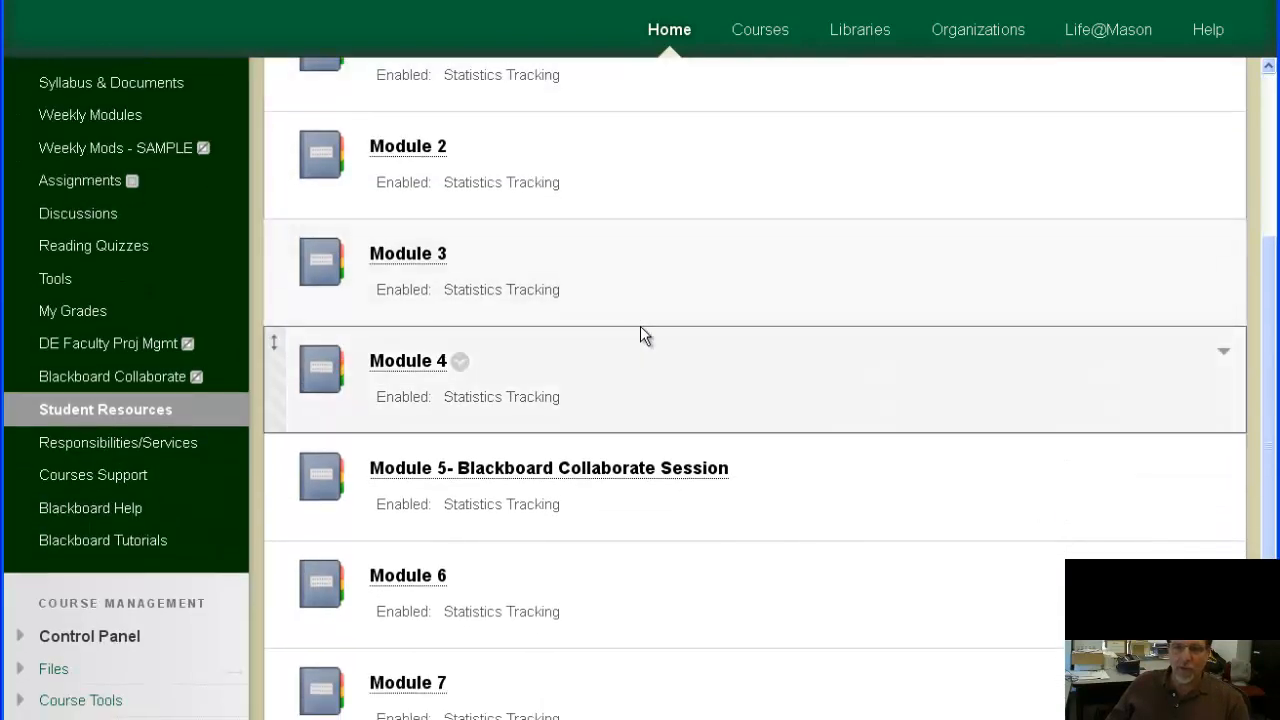
{"action": "scroll", "coordinate": [640, 326], "scroll_direction": "up", "scroll_amount": 3}
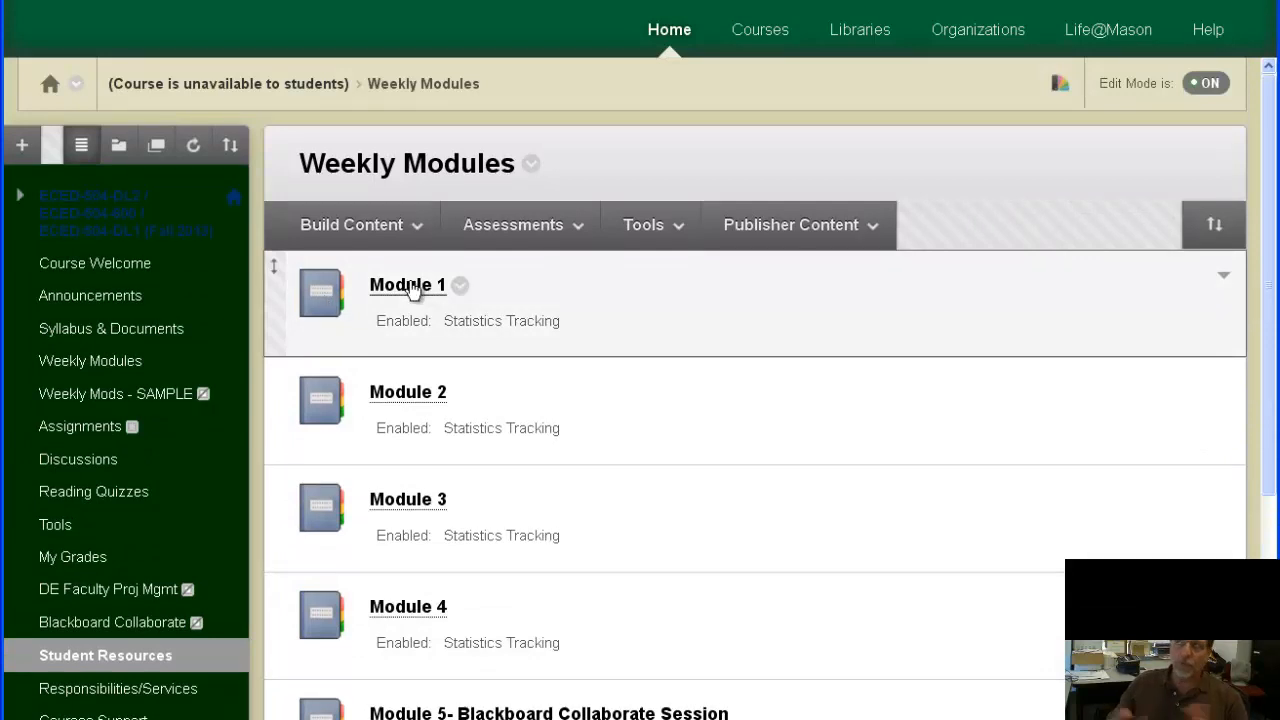
Step: Open Module 1 and review the course menu's add options and the module's Build Content options
{"action": "left_click", "coordinate": [413, 287]}
{"action": "left_click", "coordinate": [24, 148]}
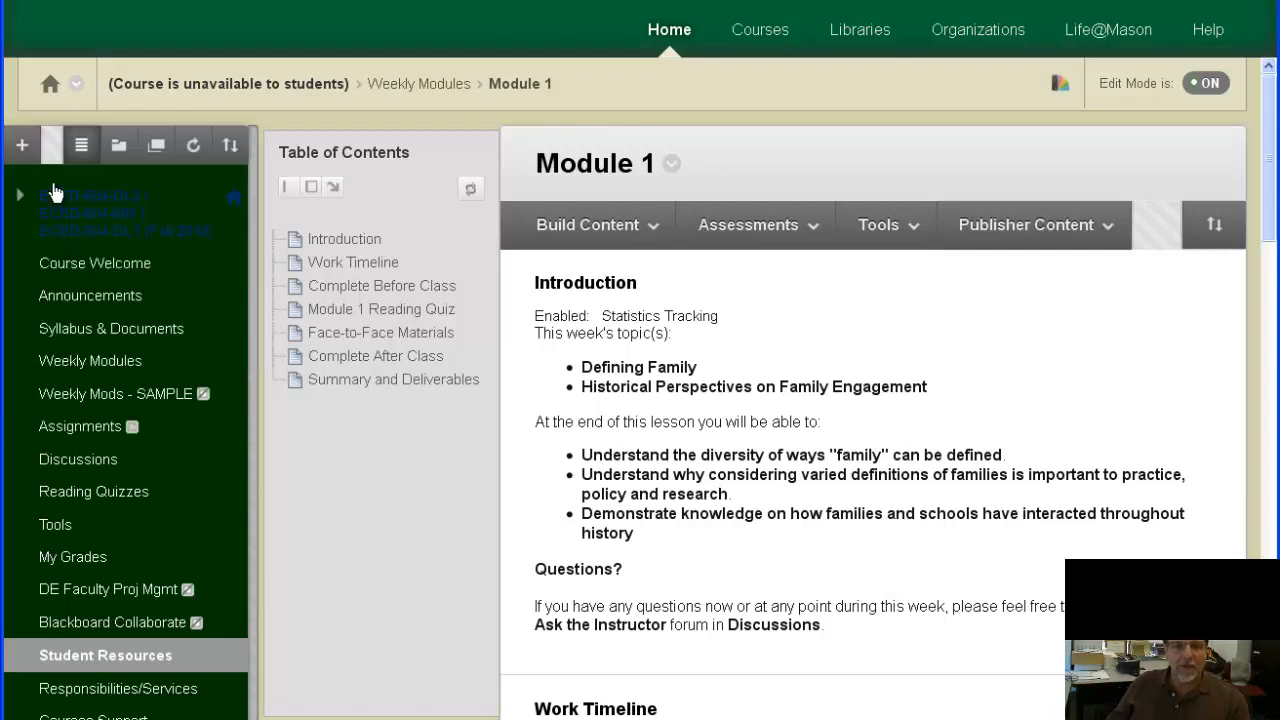
{"action": "left_click", "coordinate": [22, 145]}
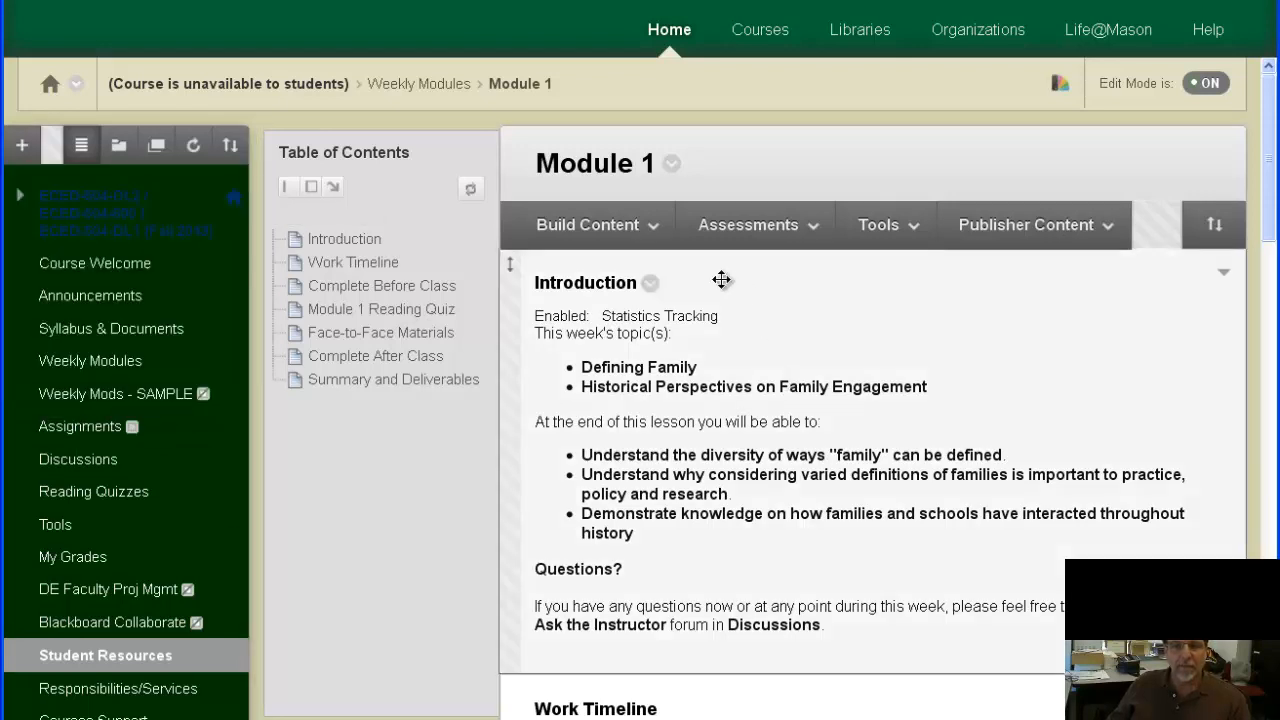
{"action": "left_click", "coordinate": [653, 228]}
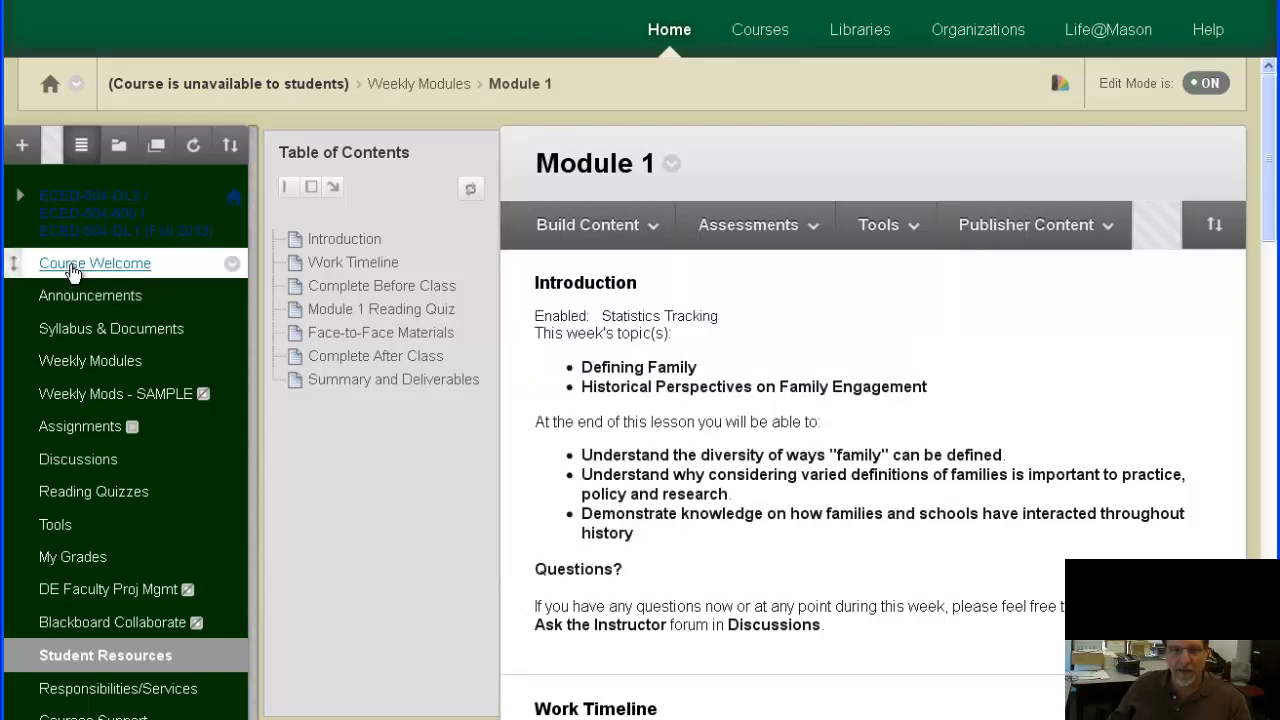
Step: Compare the Build Content options of the Course Welcome page with those of Weekly Modules, including Learning Module and Content Folder
{"action": "left_click", "coordinate": [72, 265]}
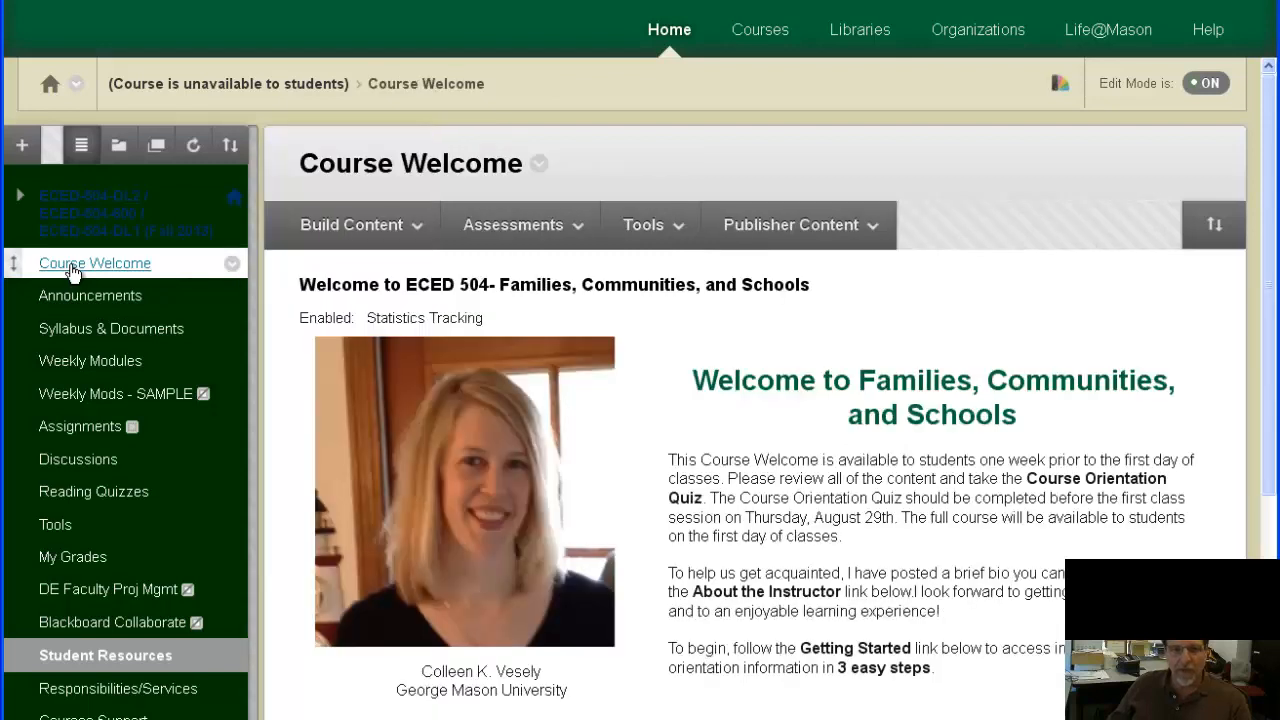
{"action": "left_click", "coordinate": [410, 228]}
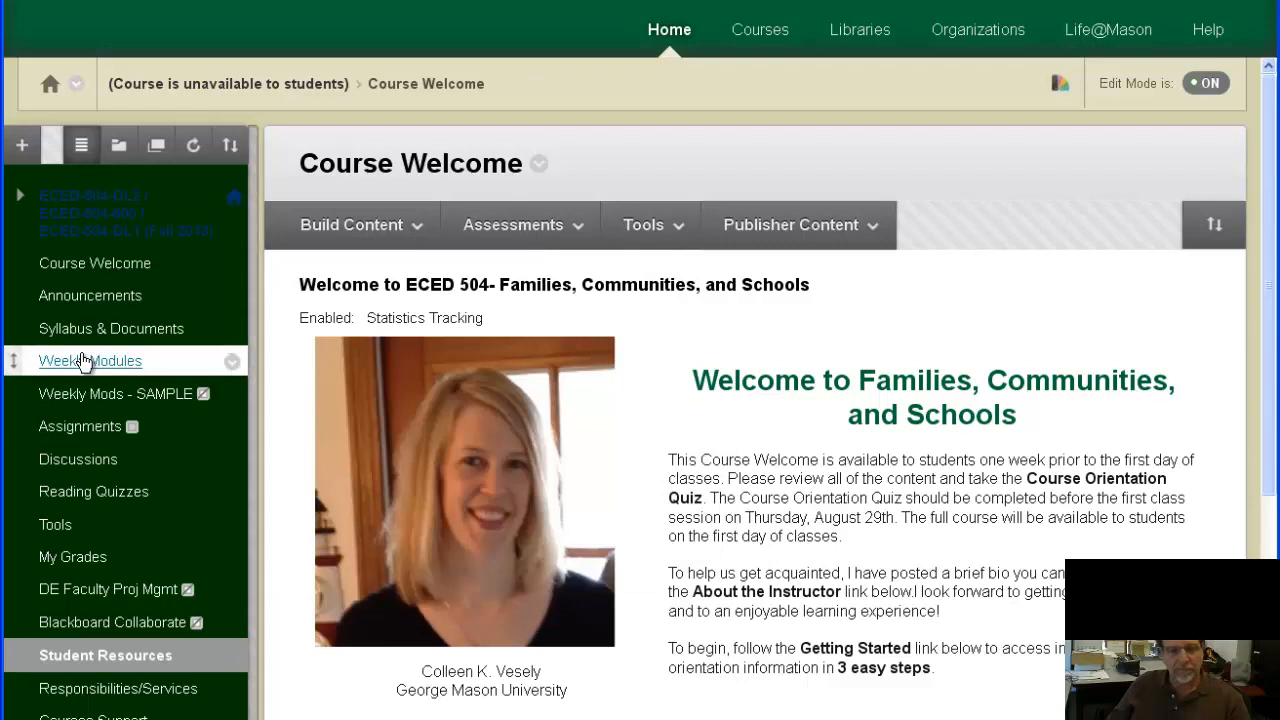
{"action": "left_click", "coordinate": [83, 360]}
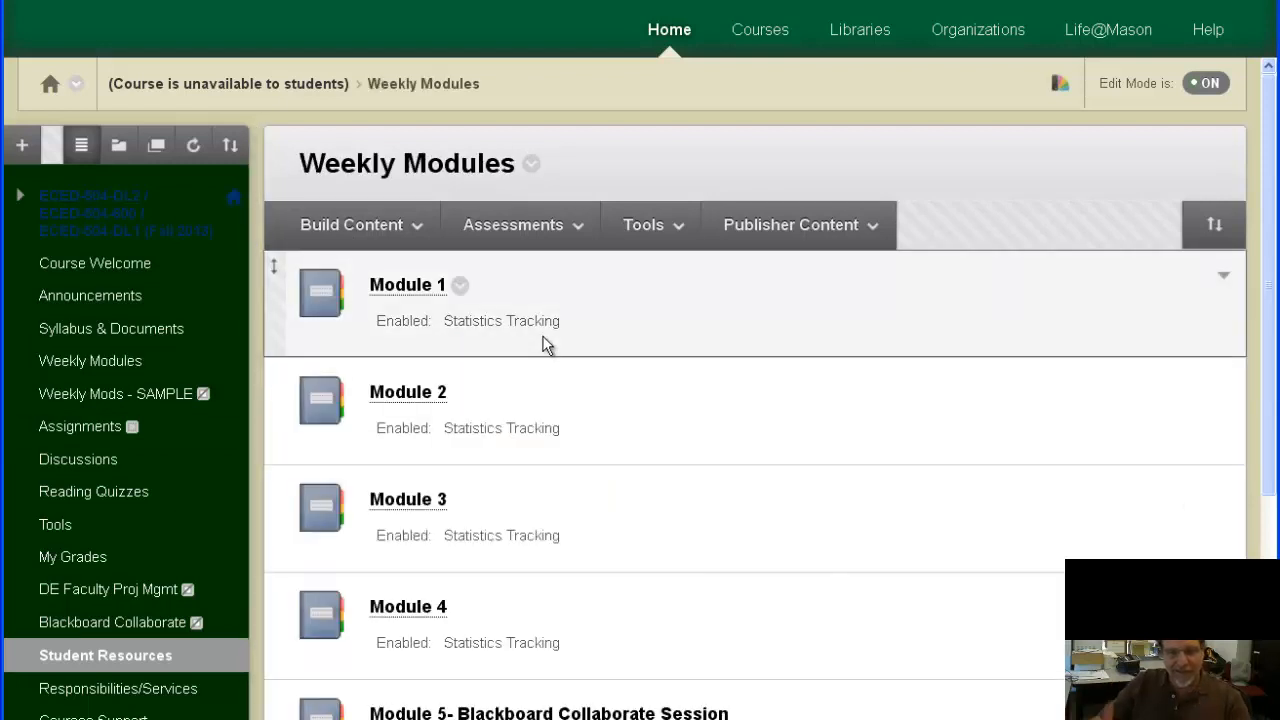
{"action": "left_click", "coordinate": [406, 230]}
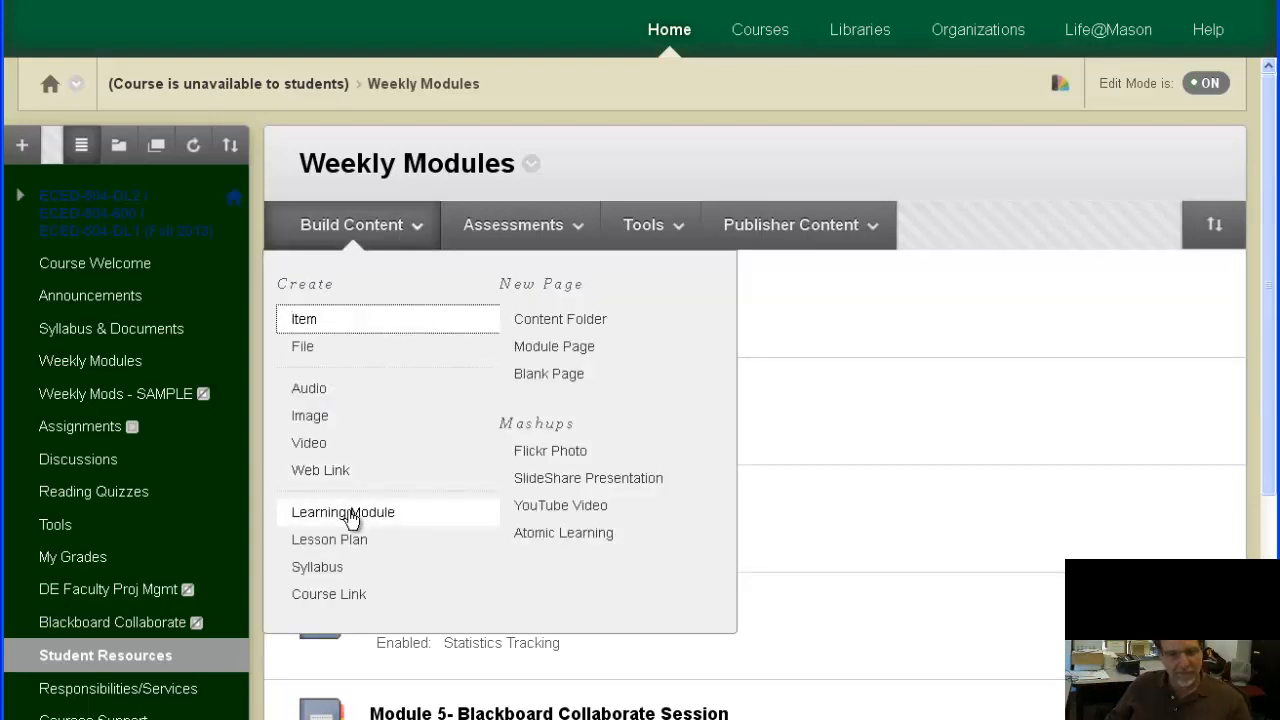
{"action": "left_click", "coordinate": [800, 391]}
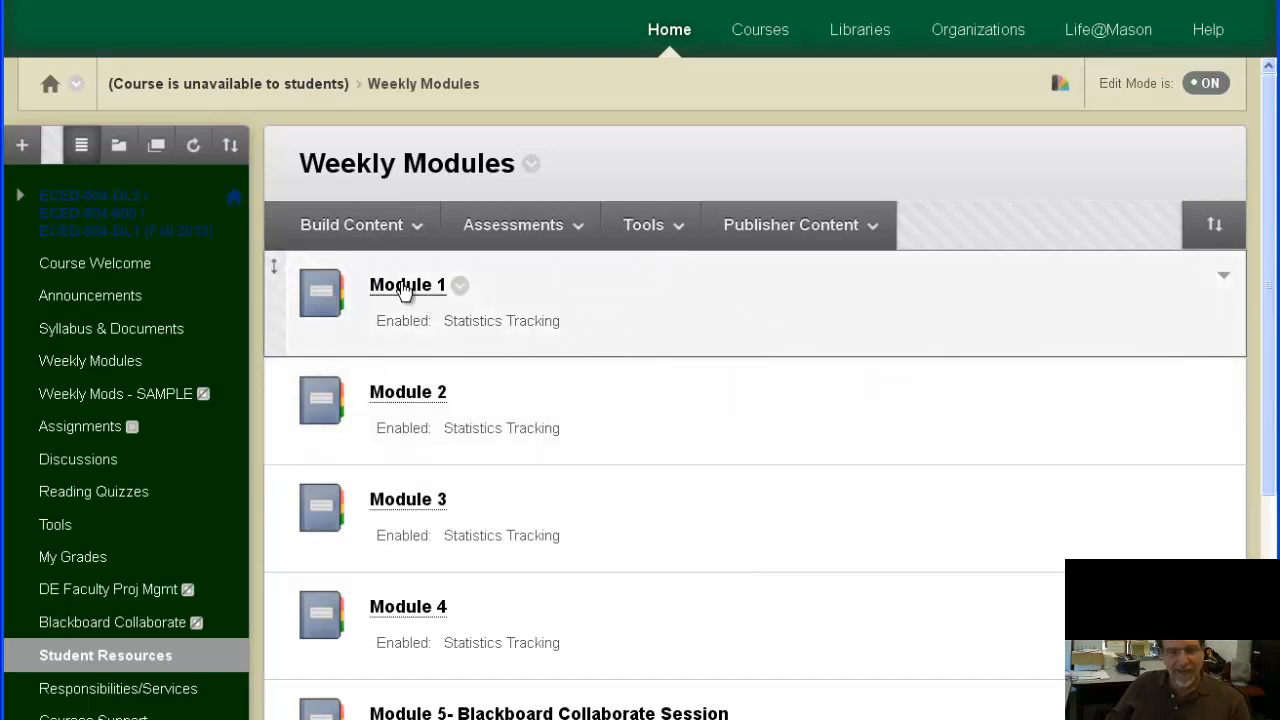
{"action": "left_click", "coordinate": [414, 225]}
{"action": "left_click", "coordinate": [584, 331]}
Step: Reopen Module 1 and examine its table of contents, introduction and the Build Content options available inside the learning module
{"action": "left_click", "coordinate": [408, 286]}
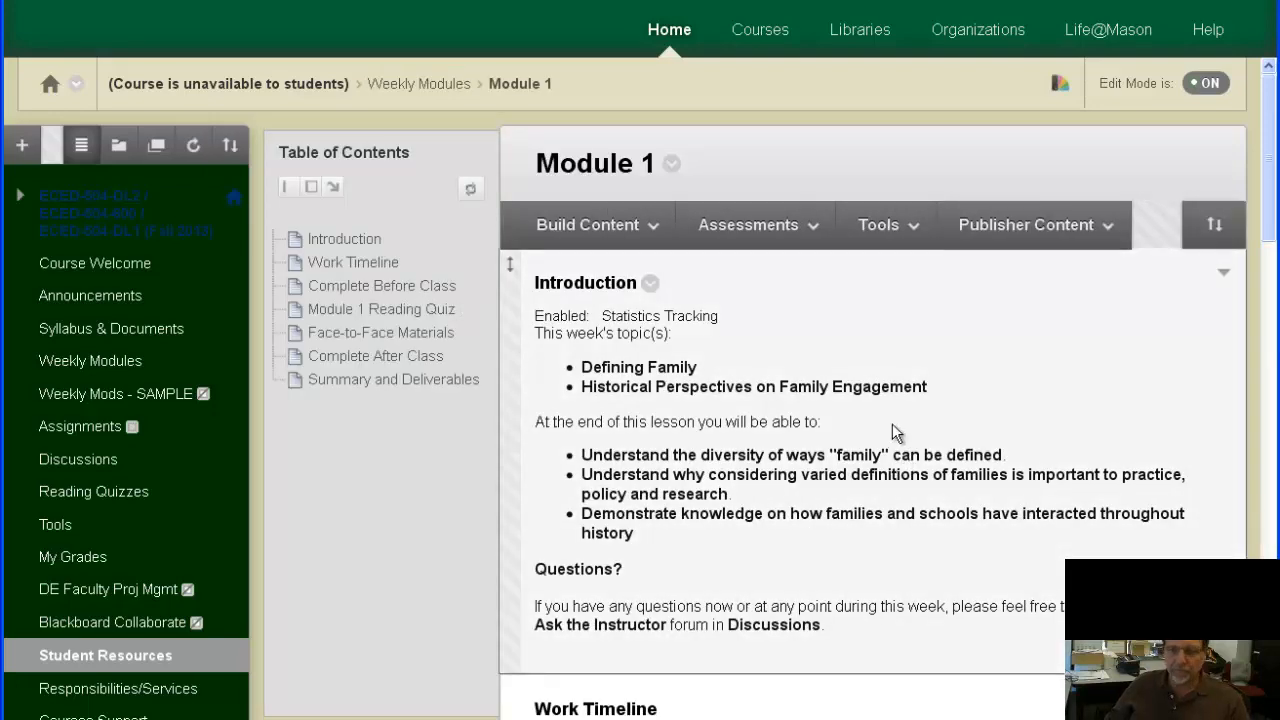
{"action": "left_click_drag", "start_coordinate": [1270, 200], "coordinate": [1274, 118]}
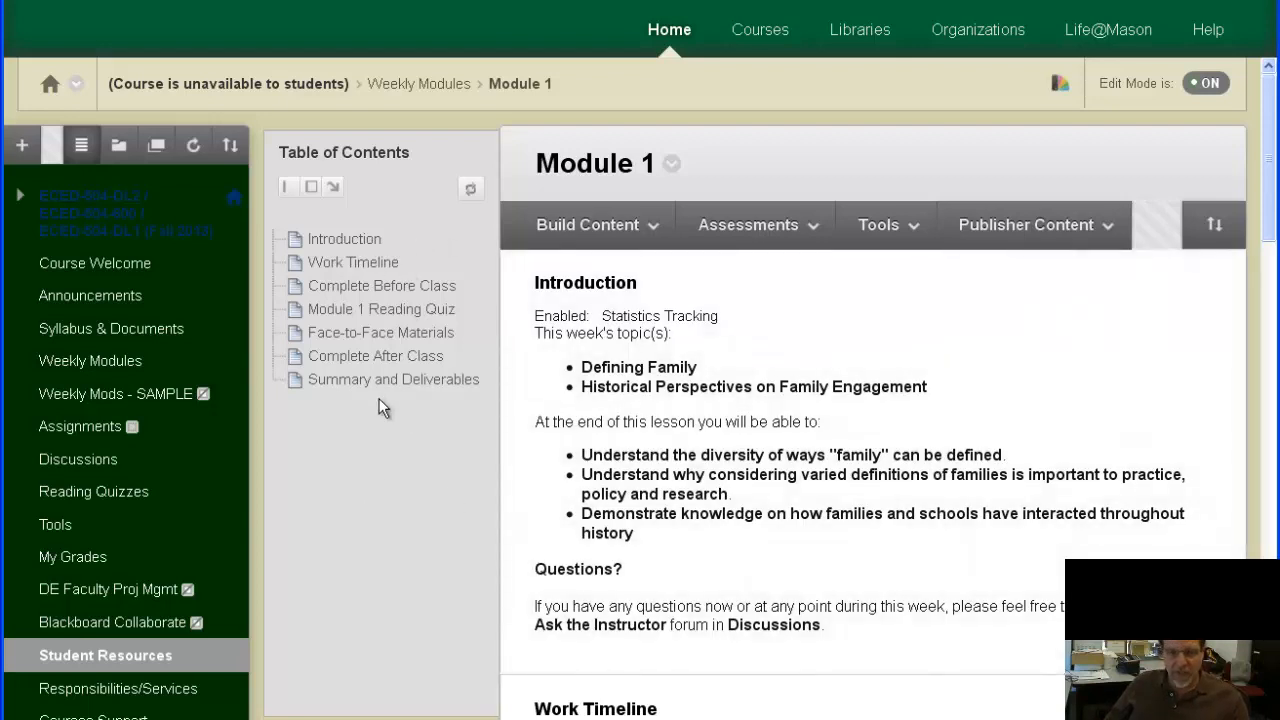
{"action": "mouse_move", "coordinate": [1270, 211]}
{"action": "left_mouse_down"}
{"action": "mouse_move", "coordinate": [1270, 280]}
{"action": "mouse_move", "coordinate": [1270, 225]}
{"action": "left_mouse_up"}
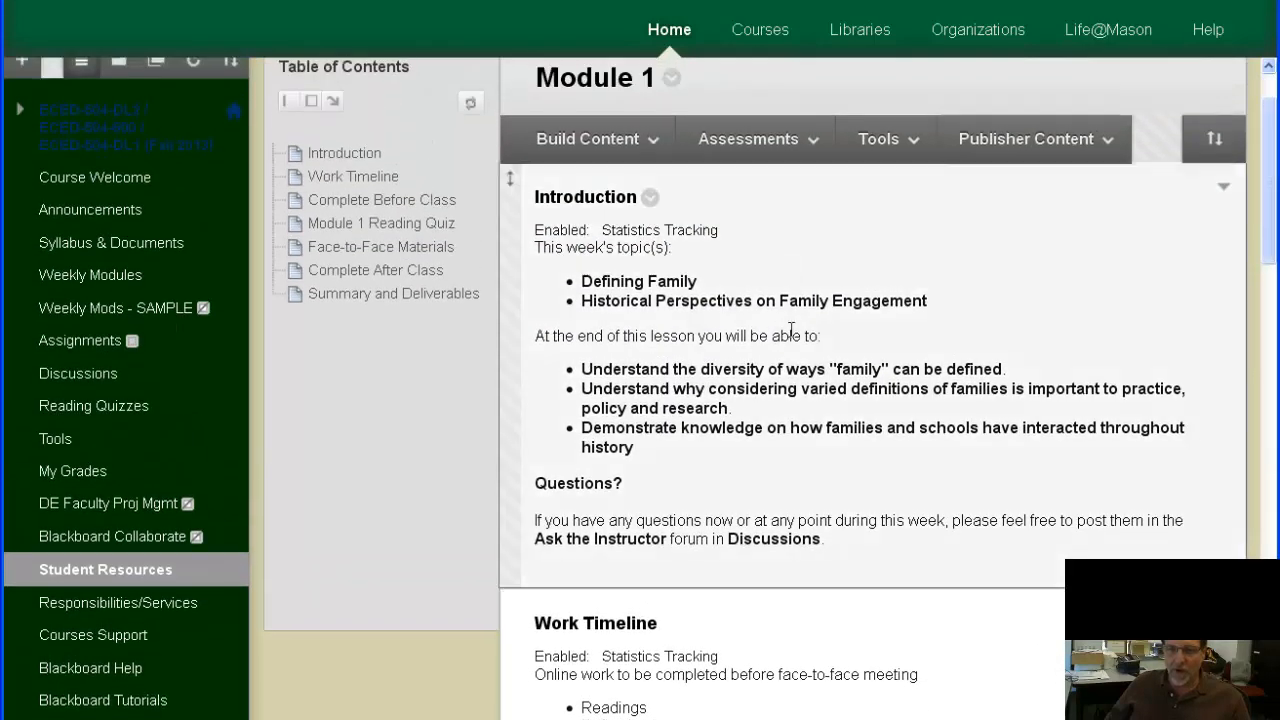
{"action": "left_click", "coordinate": [660, 145]}
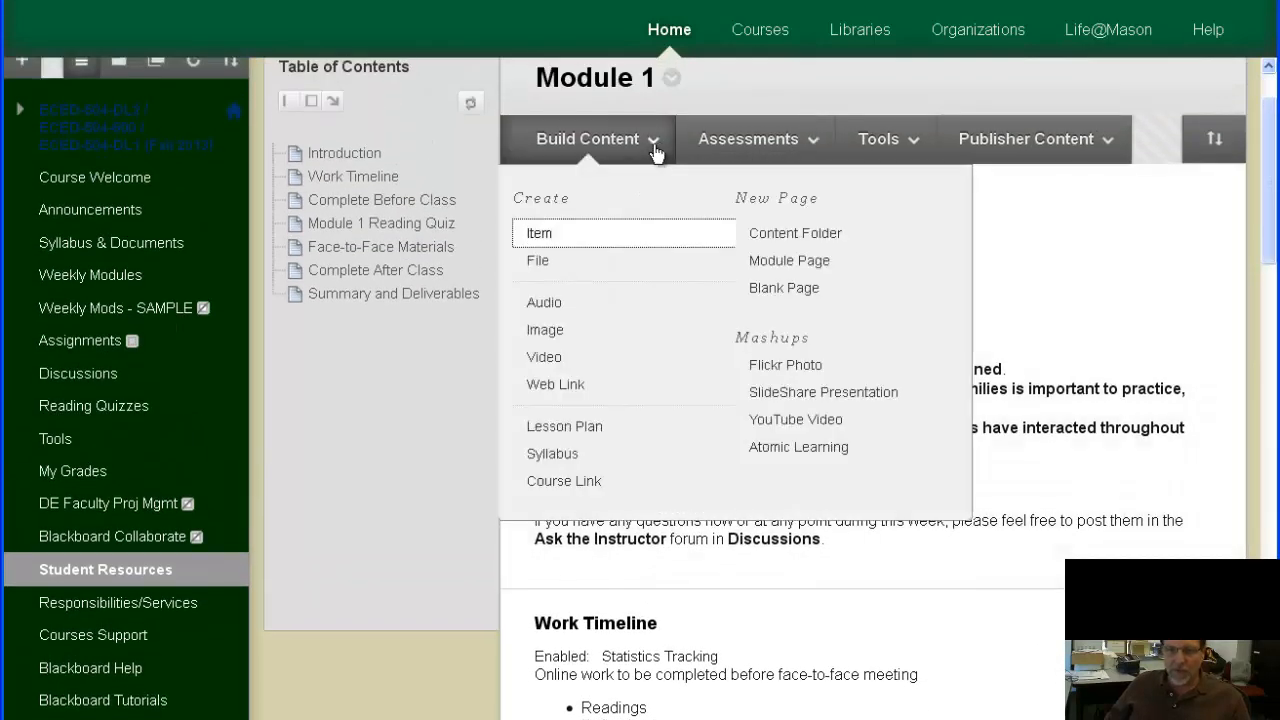
{"action": "left_click", "coordinate": [585, 204]}
{"action": "left_click", "coordinate": [645, 152]}
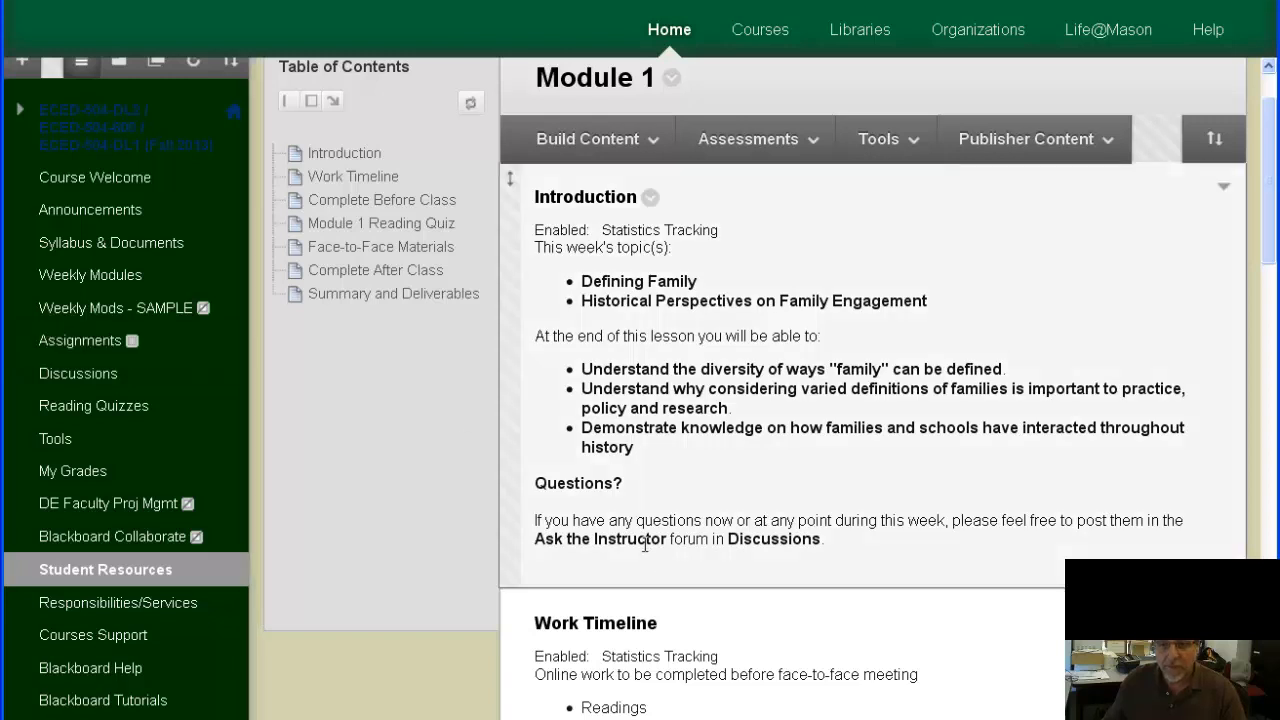
Step: Review the Build Content, Assessments and Tools options available inside Module 1
{"action": "left_click", "coordinate": [652, 142]}
{"action": "left_click", "coordinate": [768, 150]}
{"action": "left_click", "coordinate": [654, 142]}
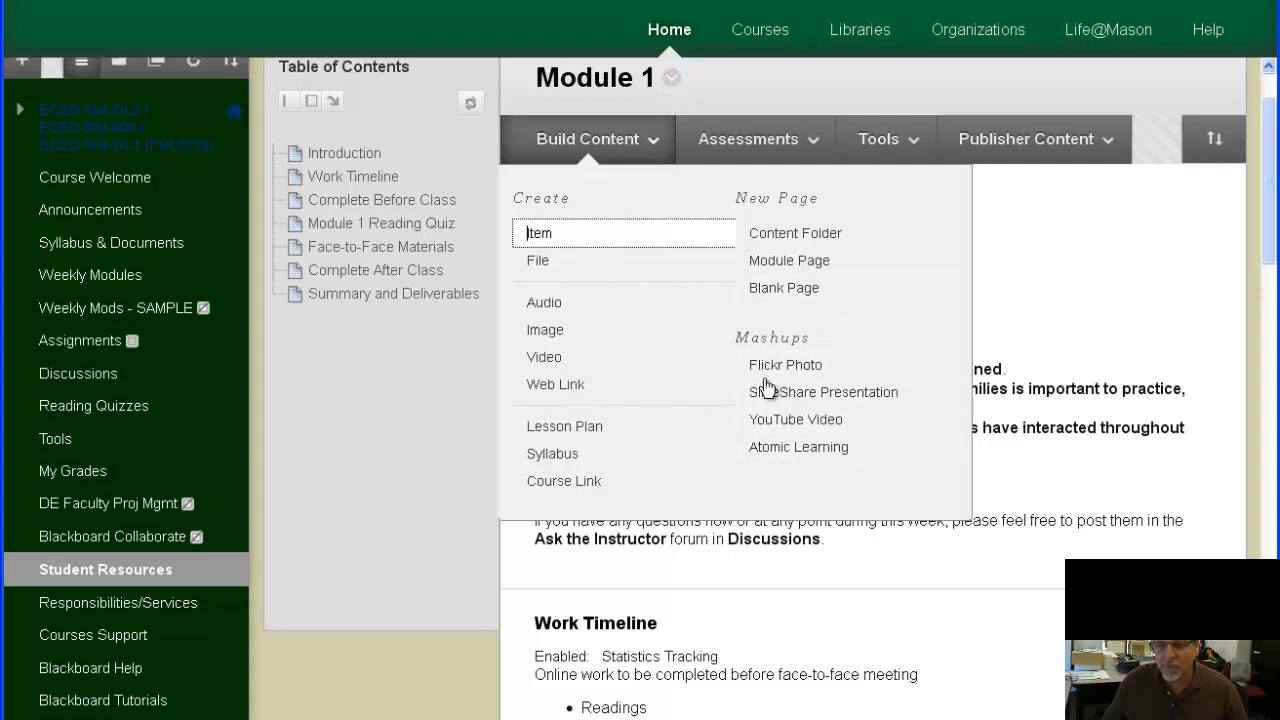
{"action": "left_click", "coordinate": [805, 142]}
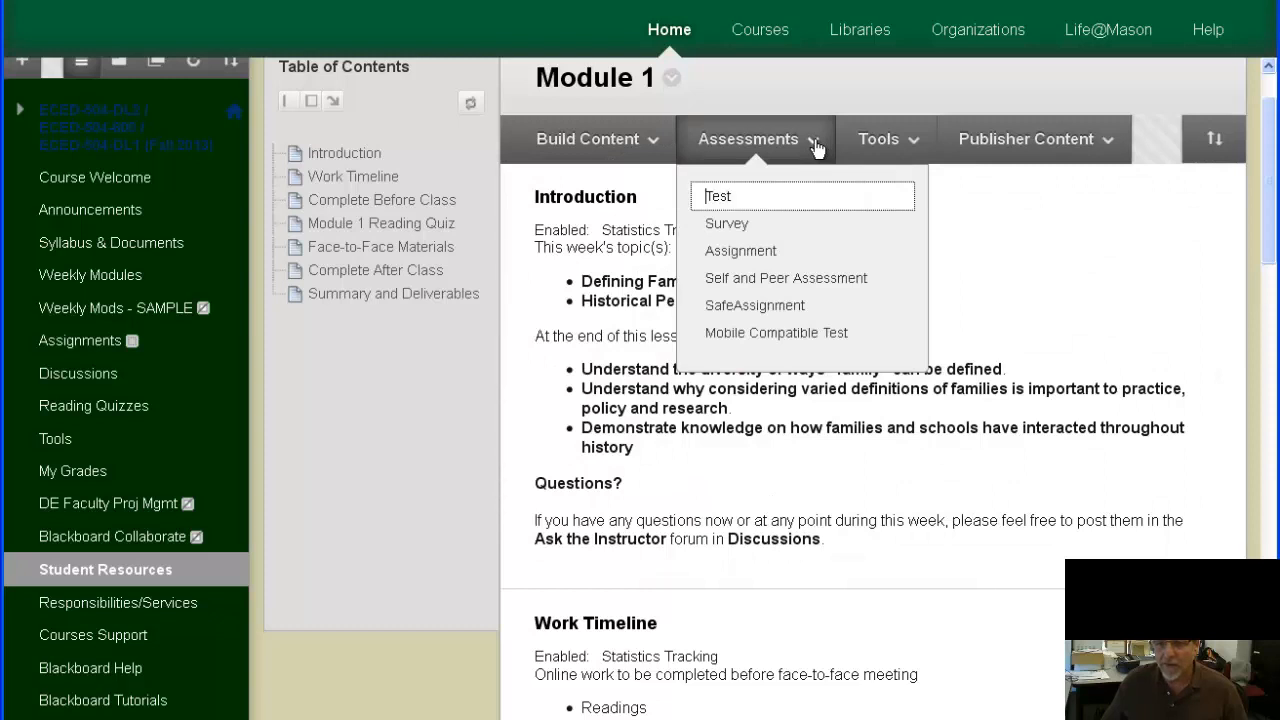
{"action": "left_click", "coordinate": [790, 158]}
{"action": "left_click", "coordinate": [799, 150]}
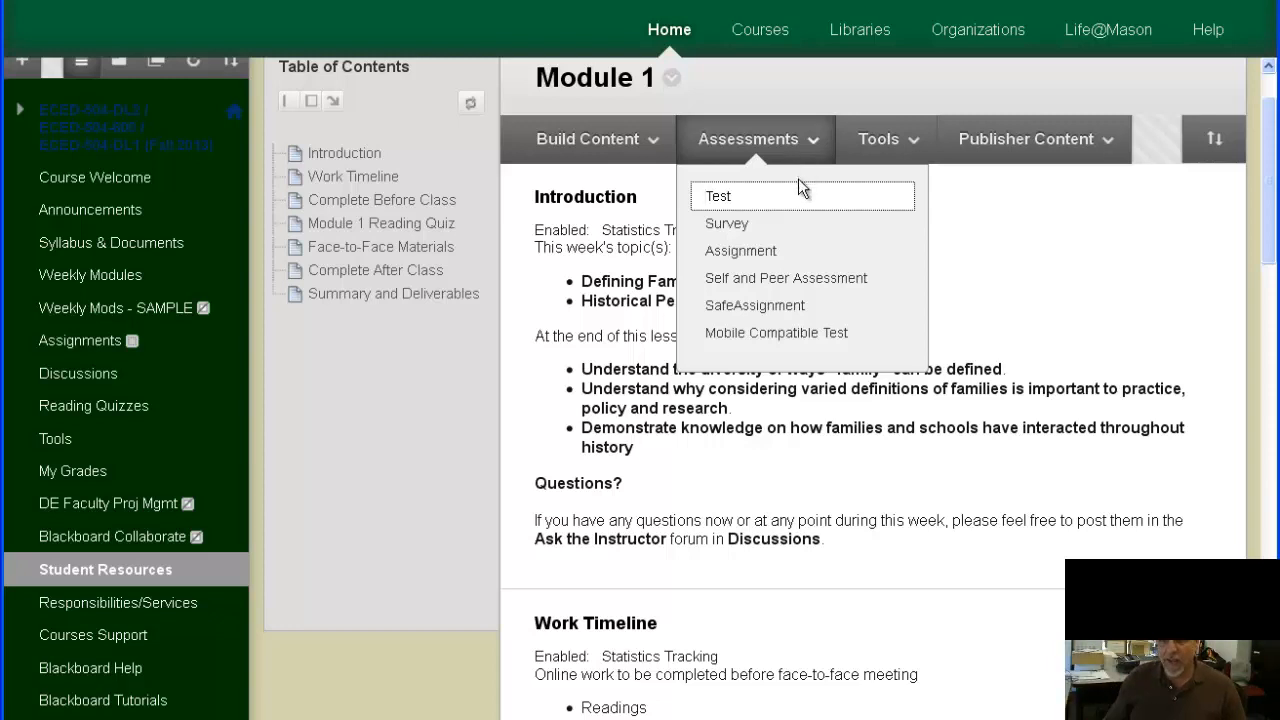
{"action": "mouse_move", "coordinate": [810, 155]}
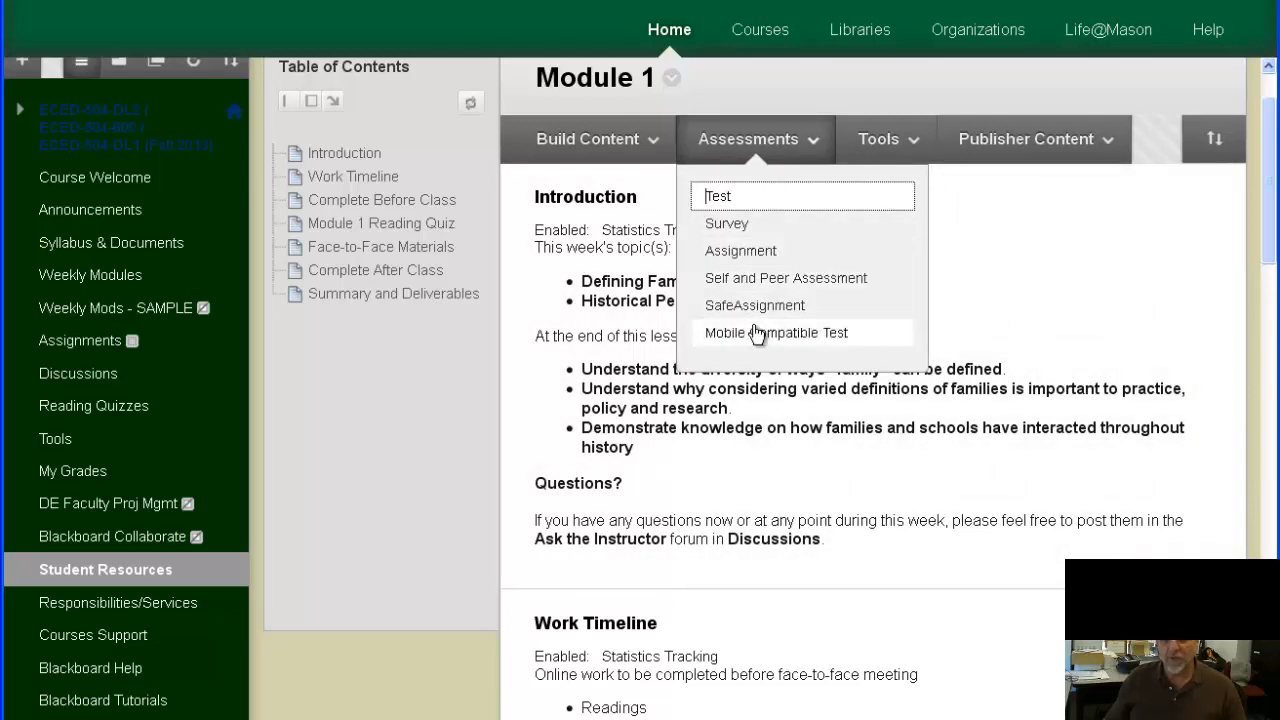
{"action": "mouse_move", "coordinate": [906, 143]}
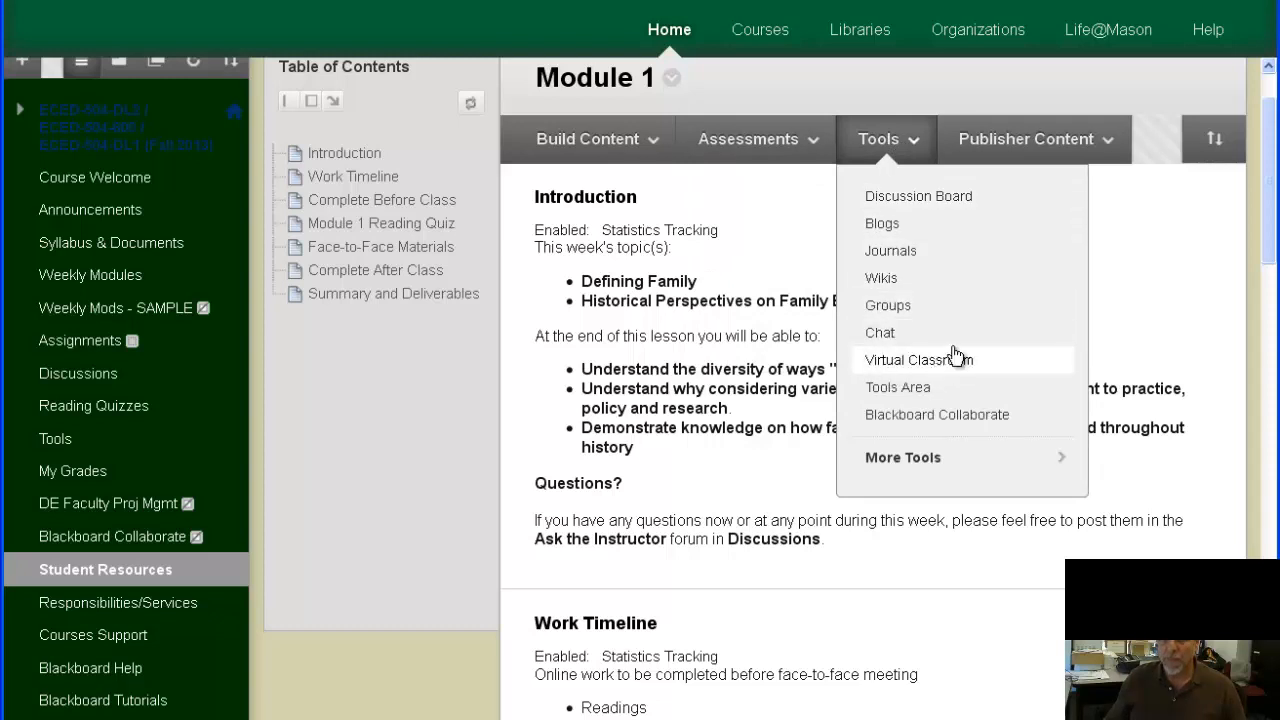
{"action": "mouse_move", "coordinate": [1024, 158]}
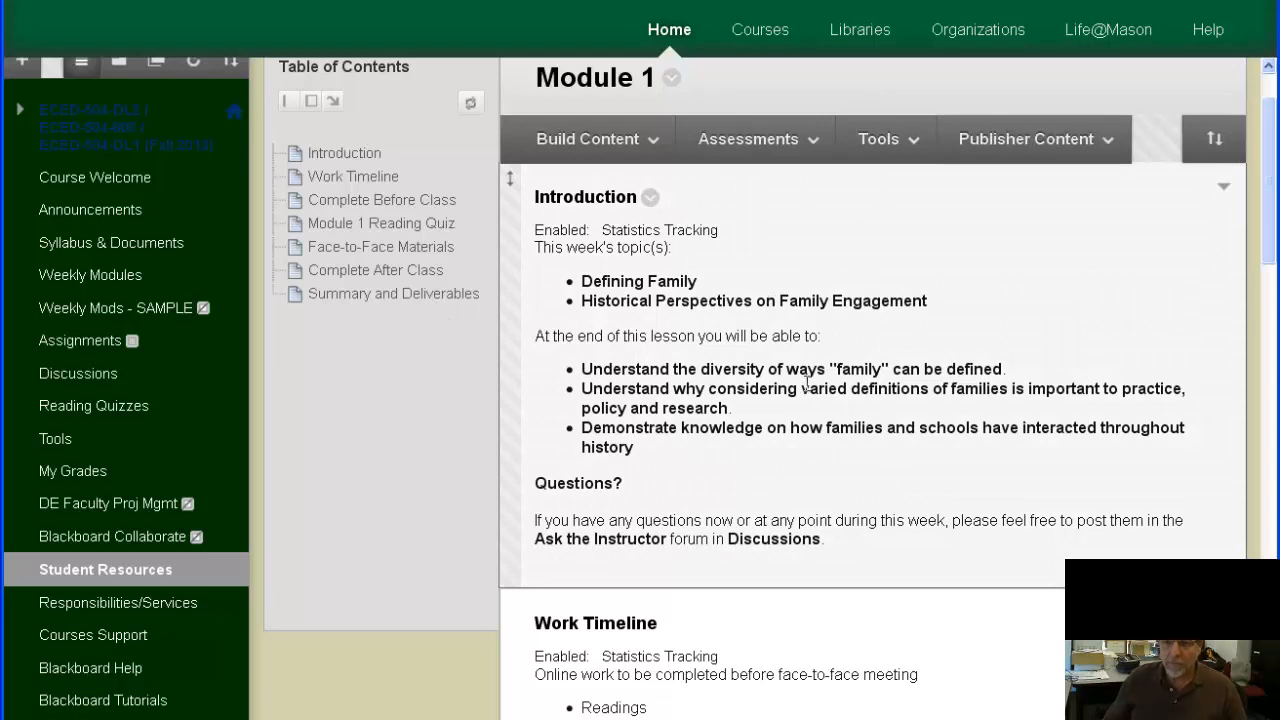
Step: Find the Complete Before Class item in Module 1 and open it for editing
{"action": "scroll", "coordinate": [807, 383], "scroll_direction": "down", "scroll_amount": 10}
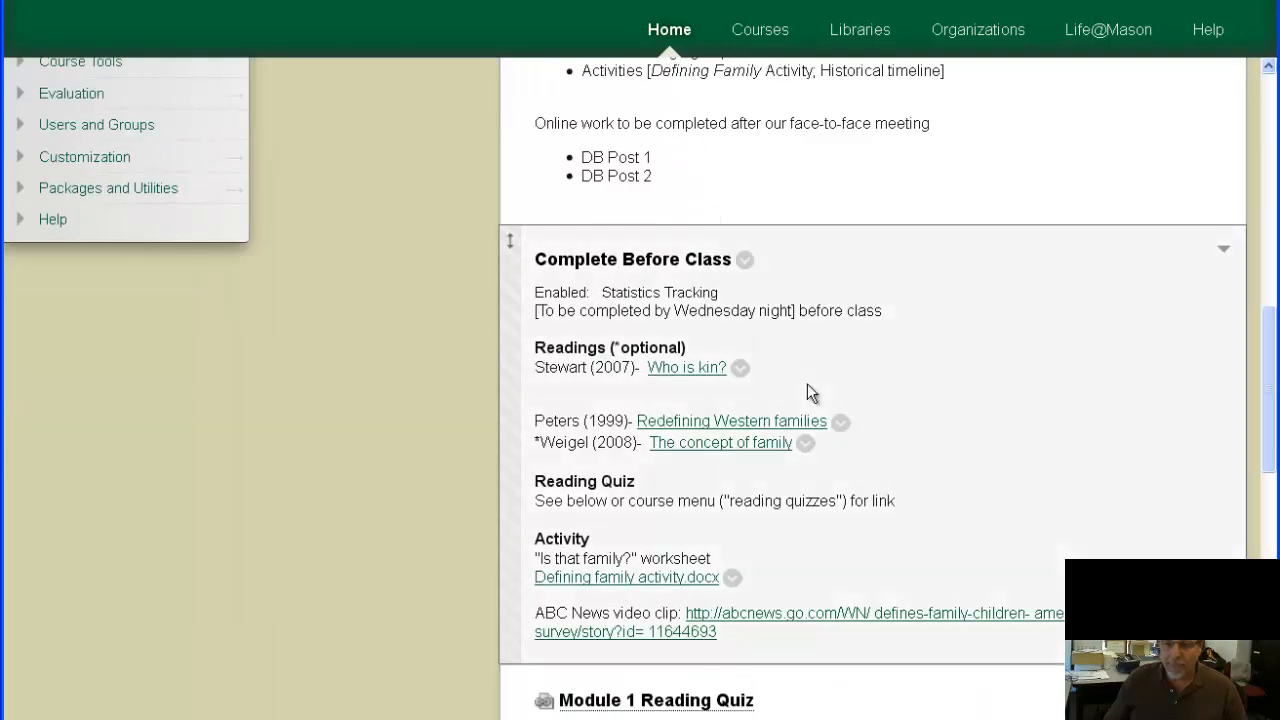
{"action": "scroll", "coordinate": [807, 383], "scroll_direction": "down", "scroll_amount": 1}
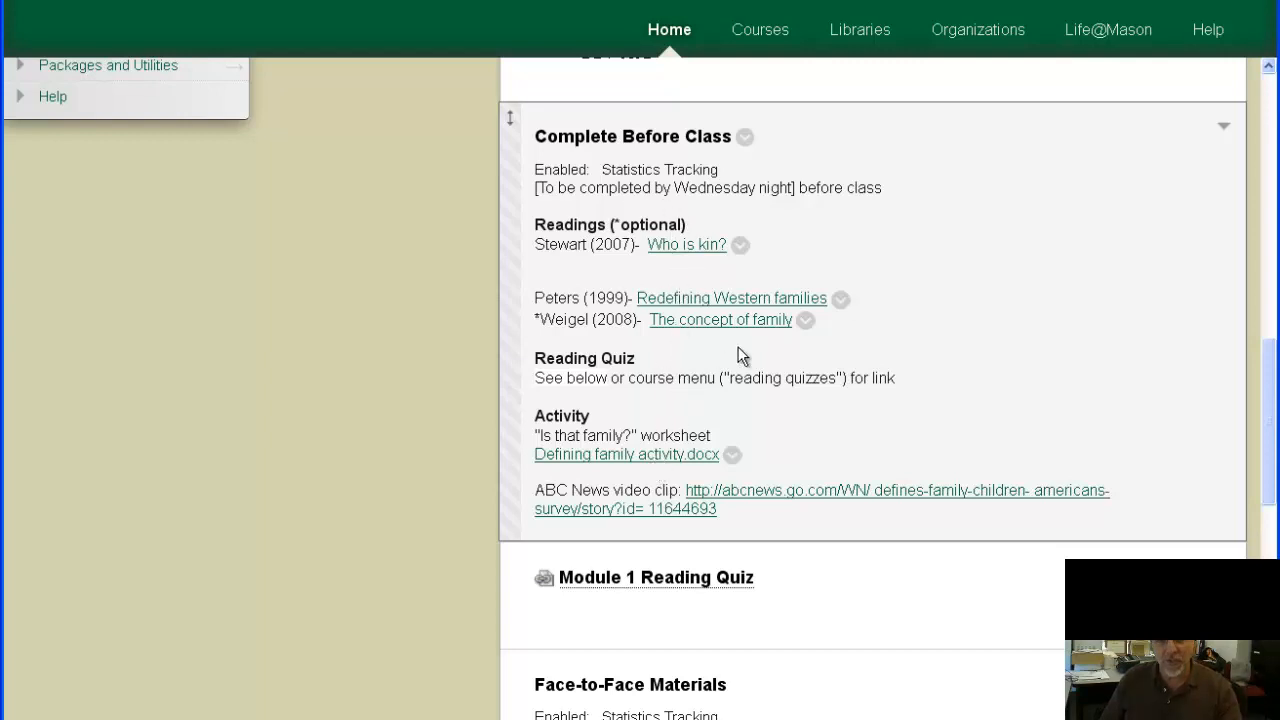
{"action": "left_click", "coordinate": [743, 141]}
{"action": "left_click", "coordinate": [756, 99]}
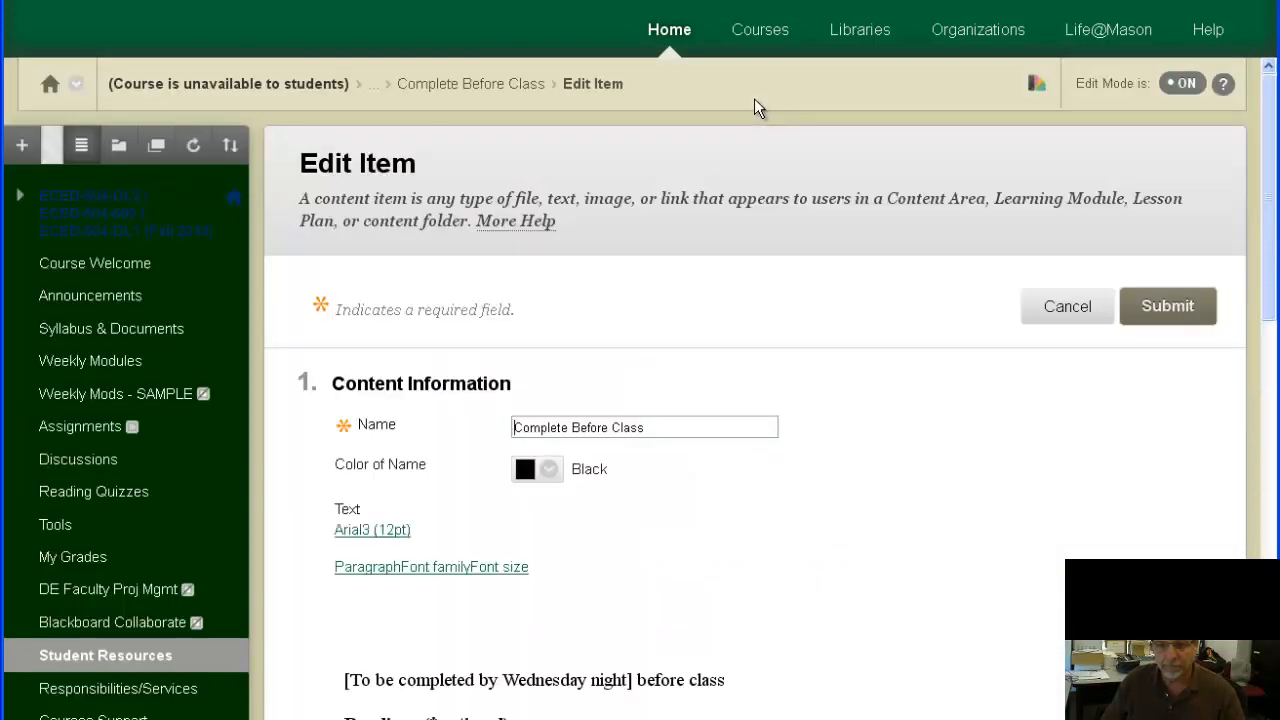
Step: Examine the Complete Before Class item's text editor, Attachments and Standard Options sections
{"action": "scroll", "coordinate": [958, 443], "scroll_direction": "down", "scroll_amount": 5}
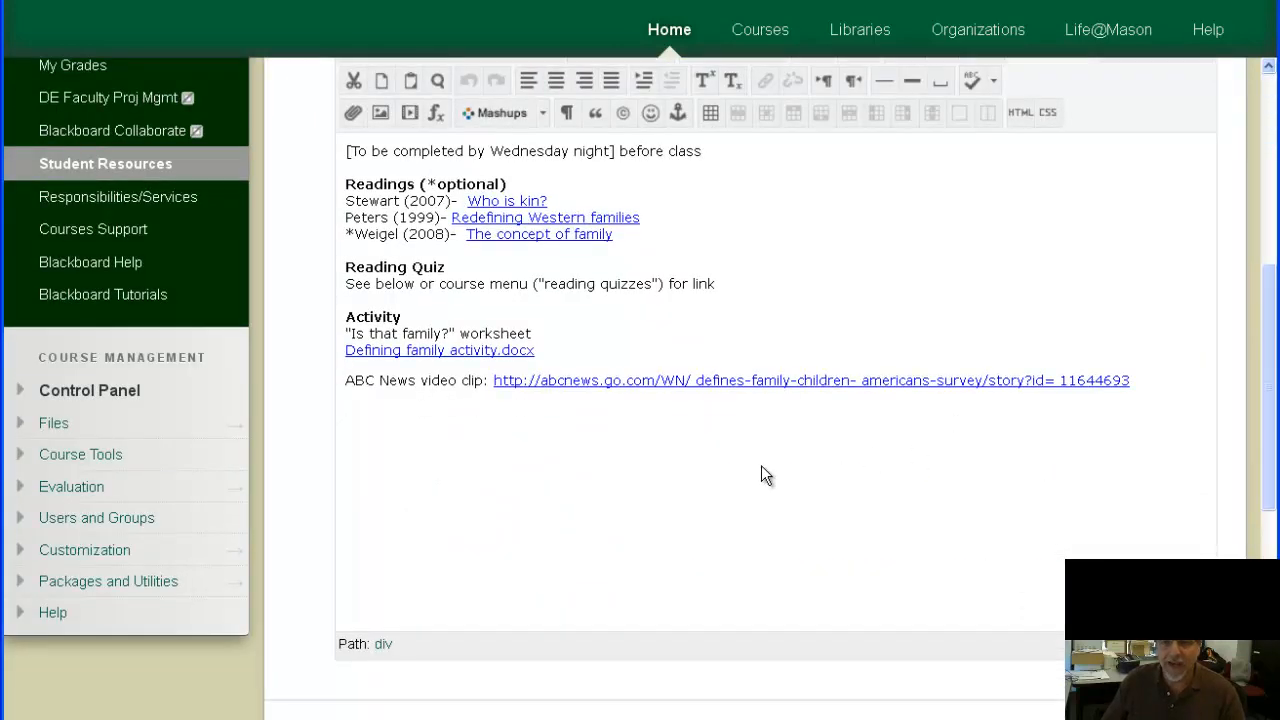
{"action": "scroll", "coordinate": [761, 467], "scroll_direction": "up", "scroll_amount": 1}
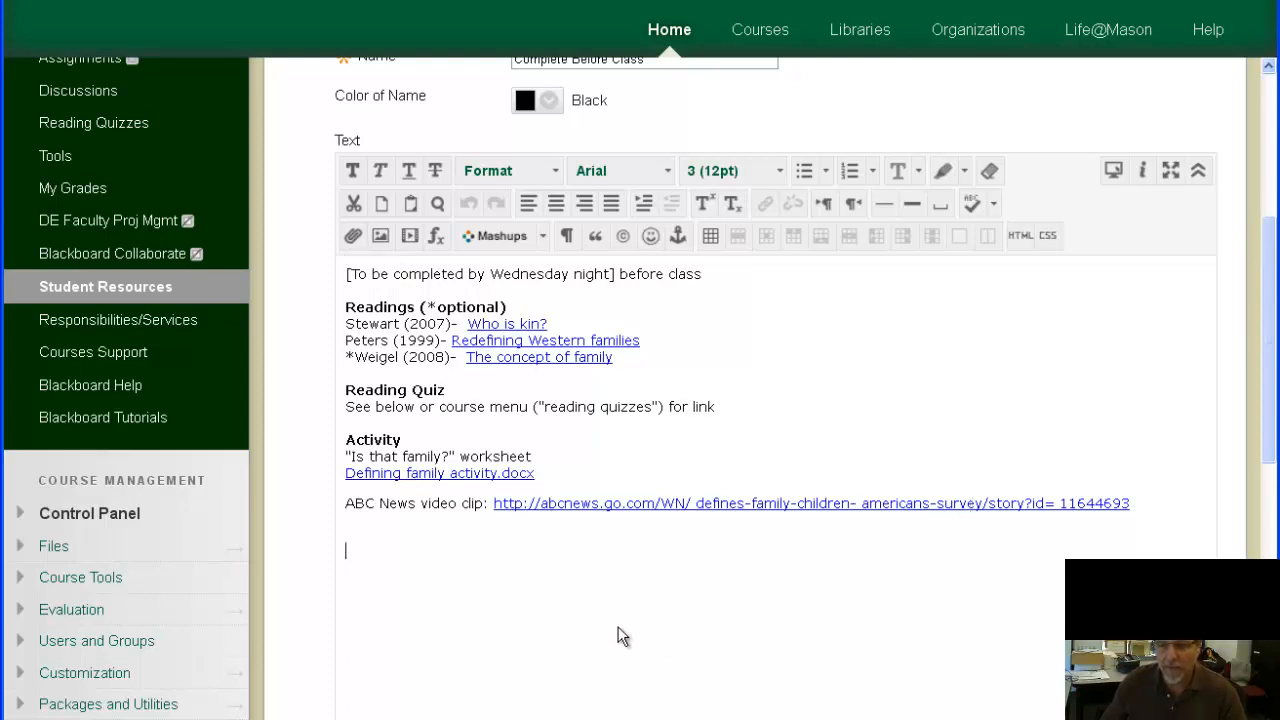
{"action": "scroll", "coordinate": [620, 636], "scroll_direction": "down", "scroll_amount": 5}
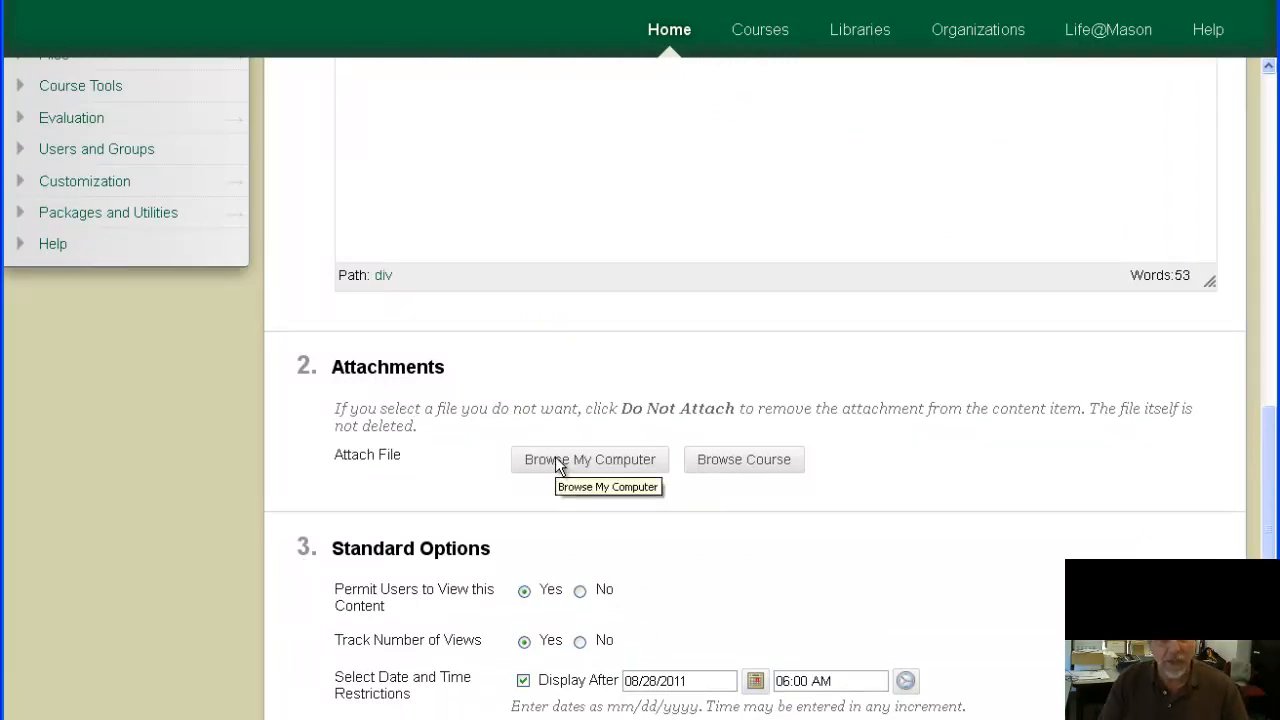
{"action": "scroll", "coordinate": [555, 456], "scroll_direction": "up", "scroll_amount": 5}
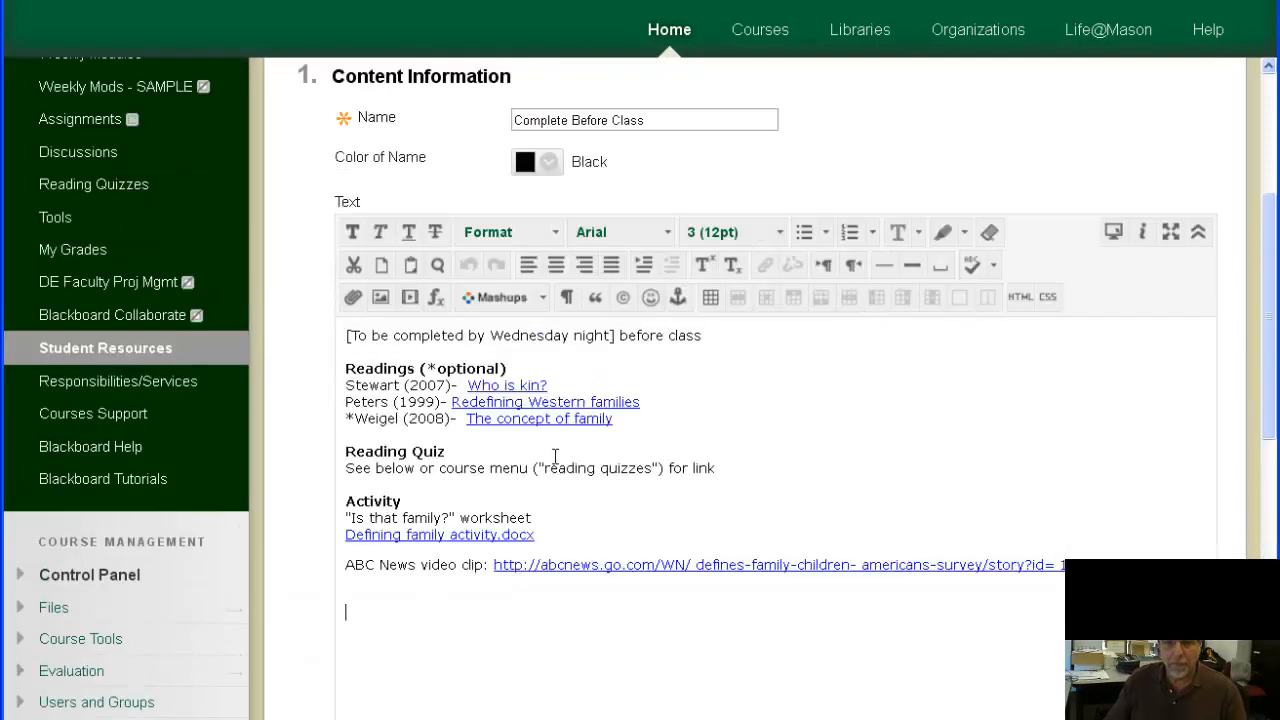
{"action": "scroll", "coordinate": [555, 456], "scroll_direction": "up", "scroll_amount": 3}
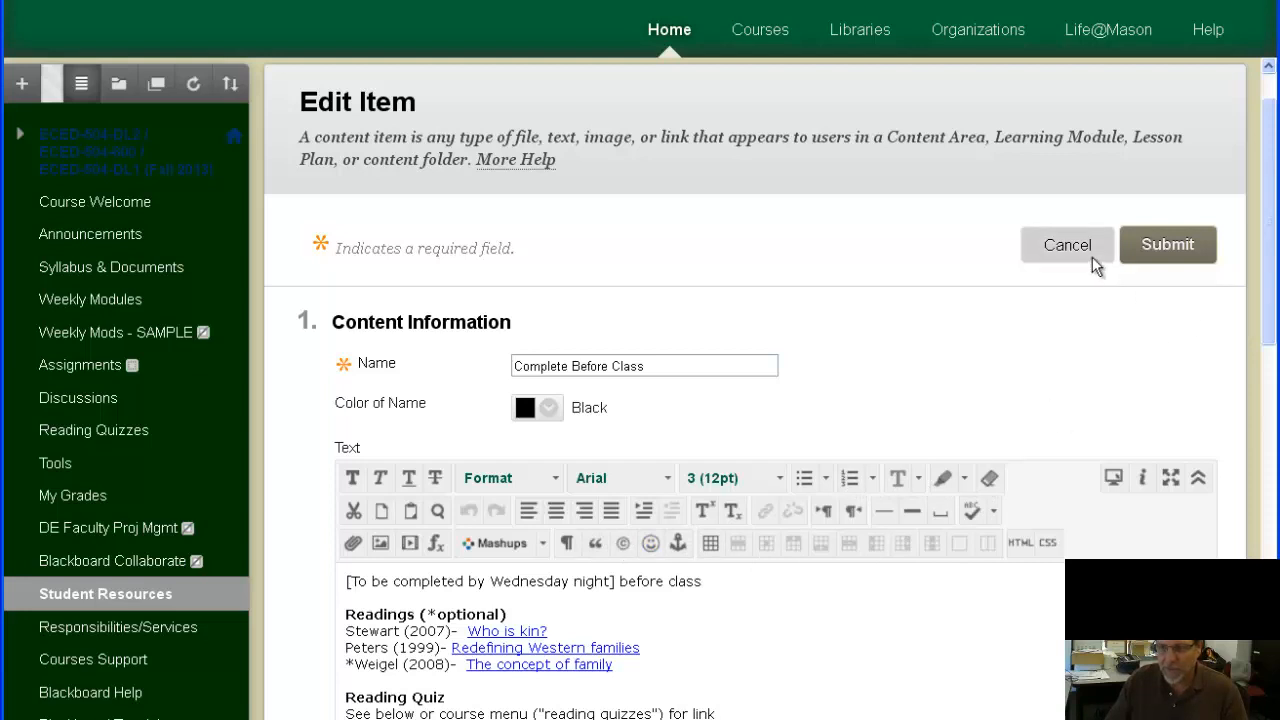
Step: Try the text editor's full-screen view, collapsed toolbar and preview, and cancel editing the Complete Before Class item
{"action": "left_click", "coordinate": [1170, 478]}
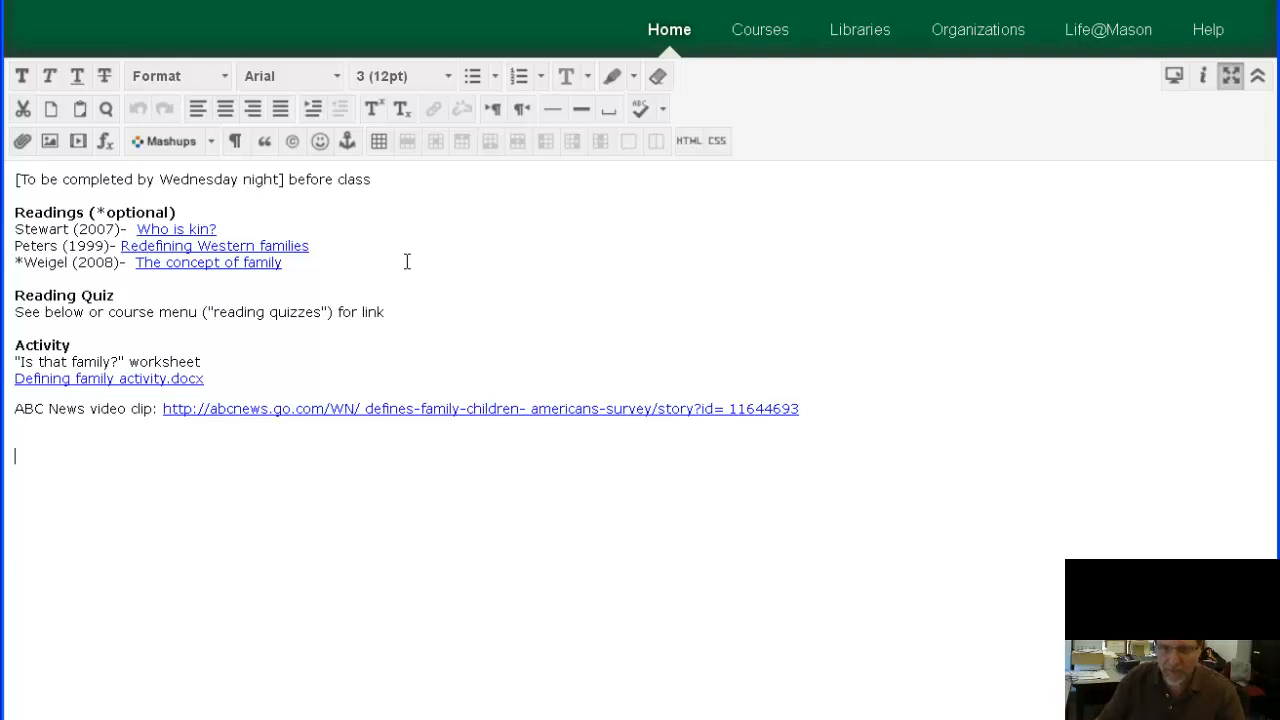
{"action": "left_click", "coordinate": [1232, 77]}
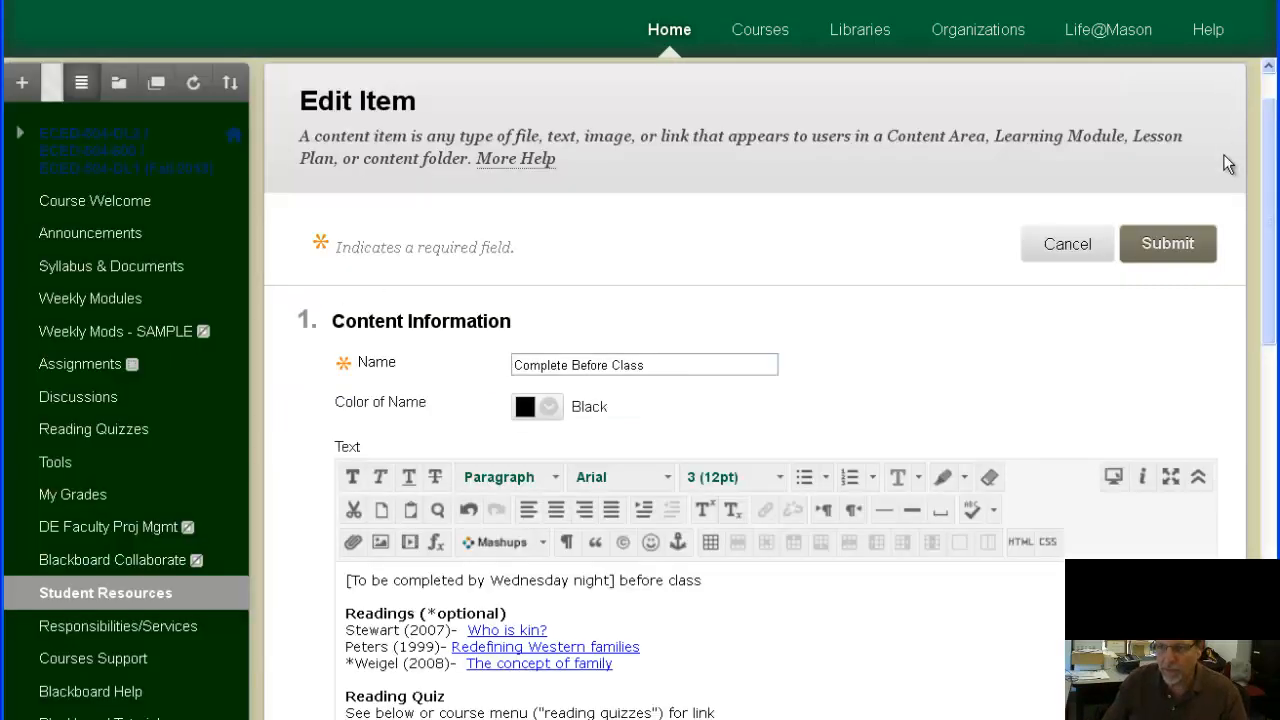
{"action": "left_click", "coordinate": [1199, 478]}
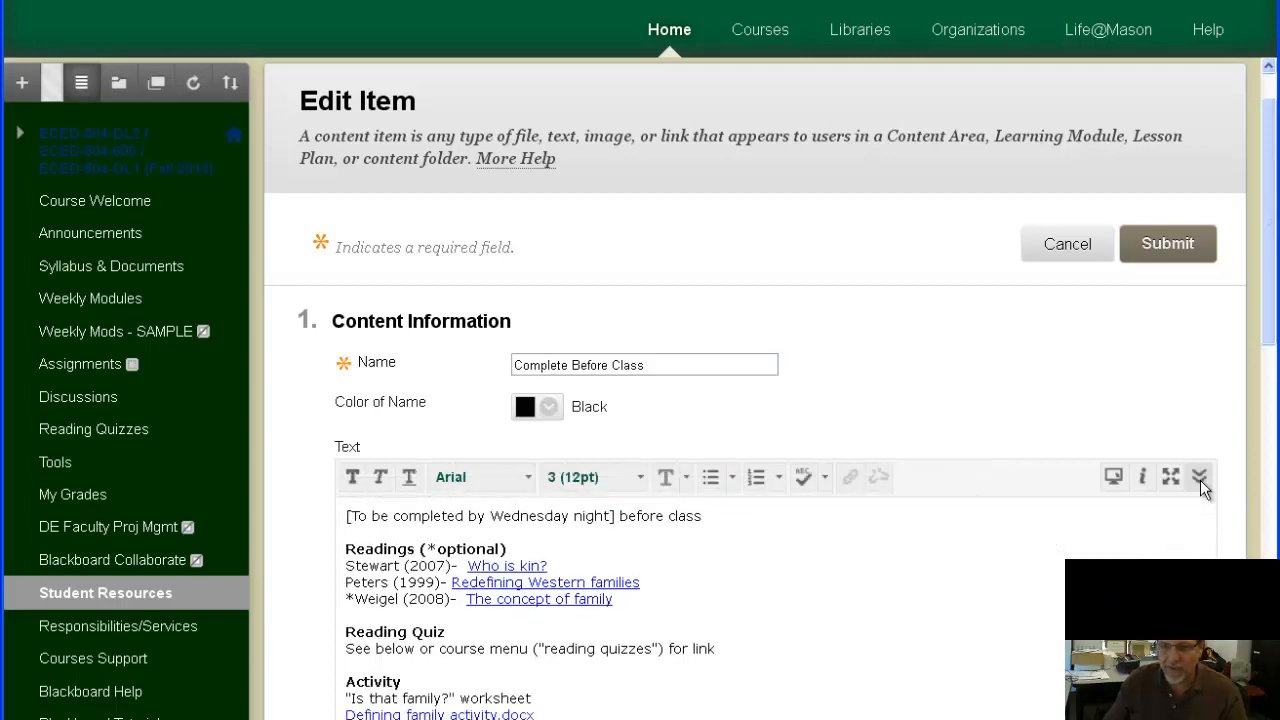
{"action": "left_click", "coordinate": [1199, 478]}
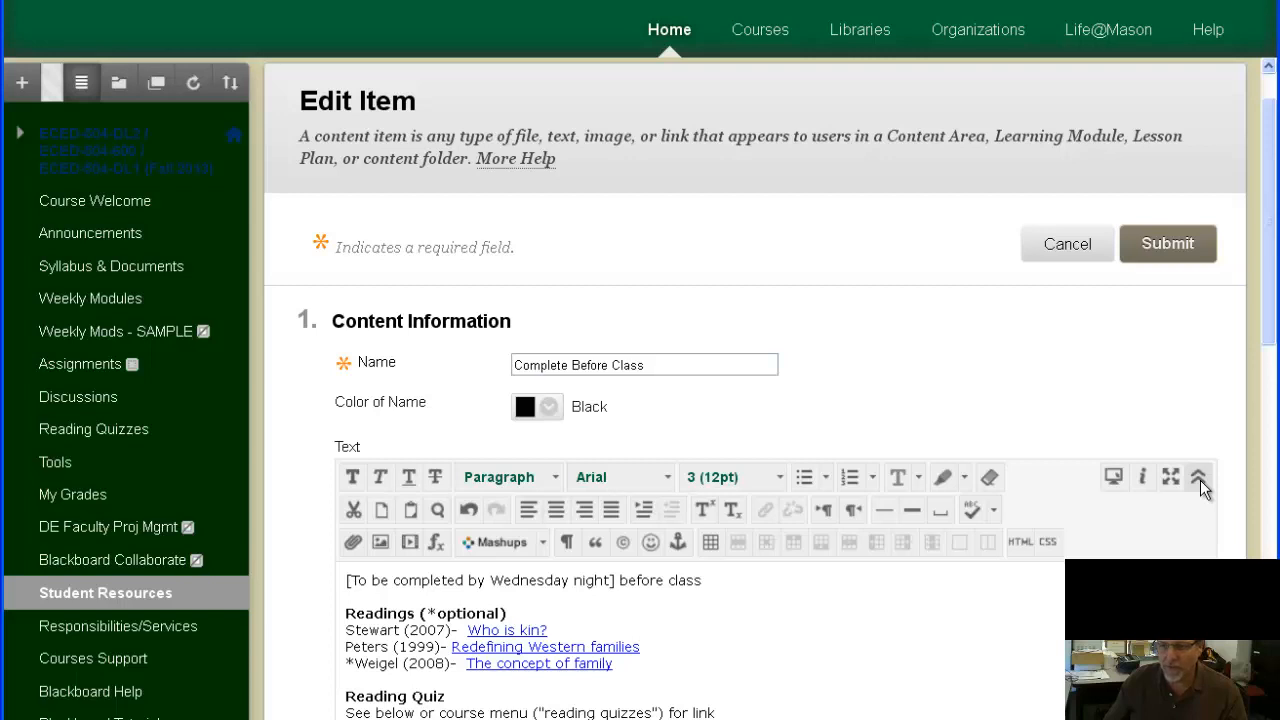
{"action": "left_click", "coordinate": [1114, 477]}
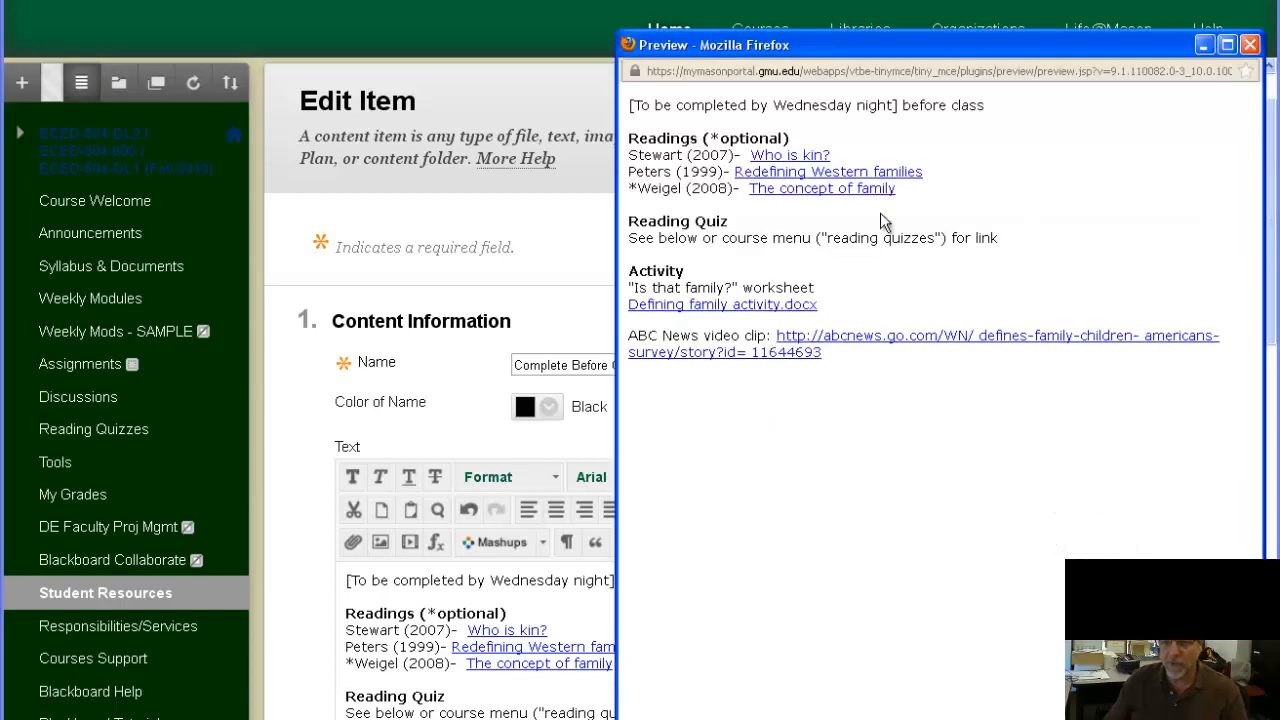
{"action": "left_click", "coordinate": [1250, 44]}
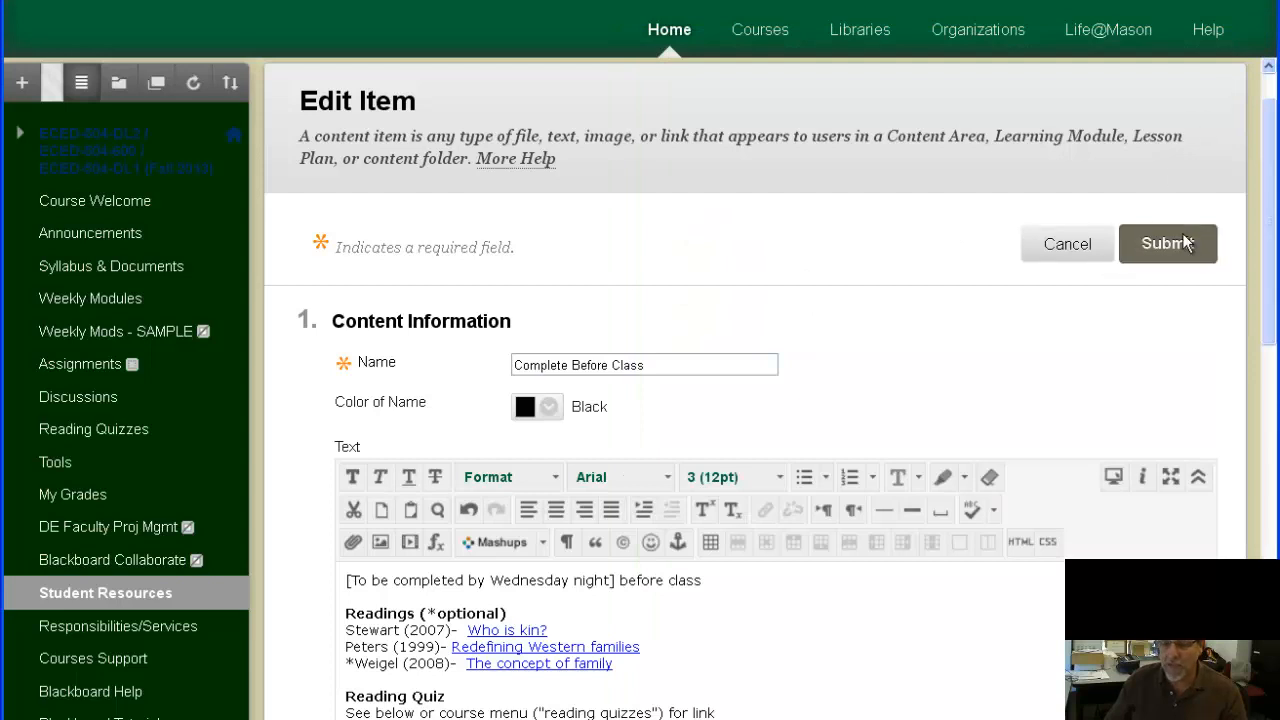
{"action": "left_click", "coordinate": [1067, 240]}
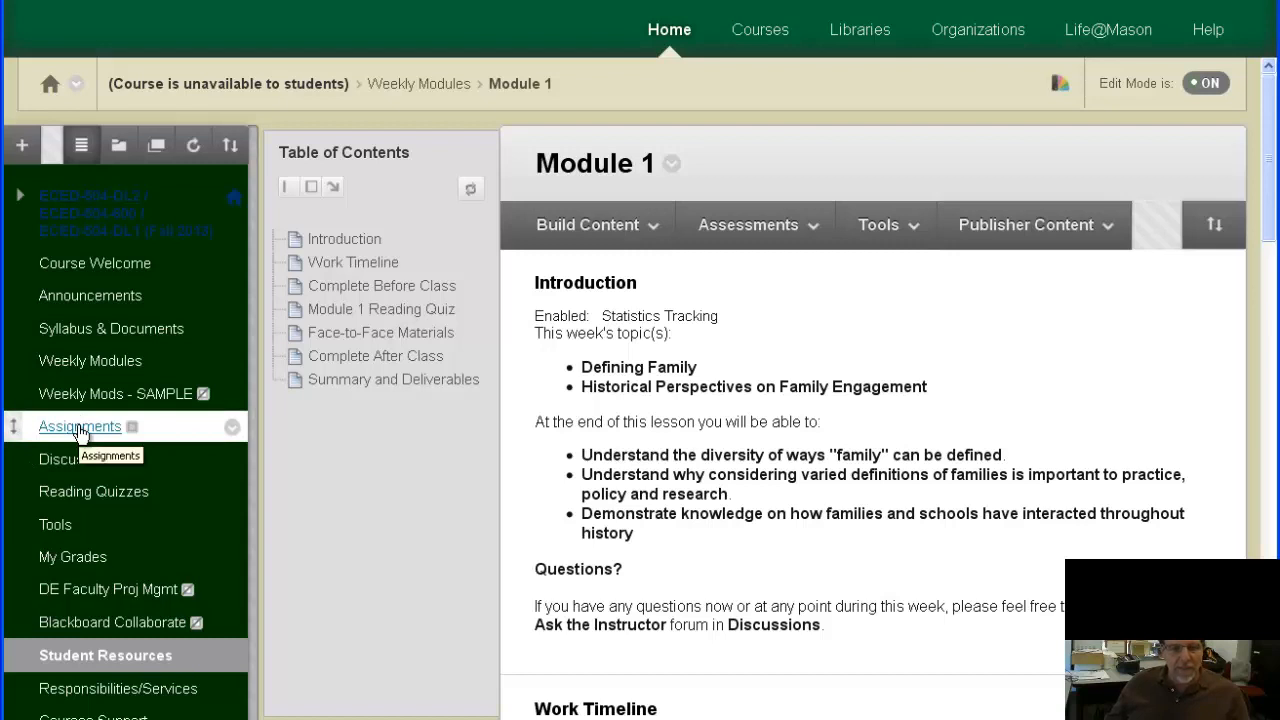
Step: View the Reading Quizzes page, and open Tests, Surveys, and Pools from the Course Tools
{"action": "left_click", "coordinate": [82, 492]}
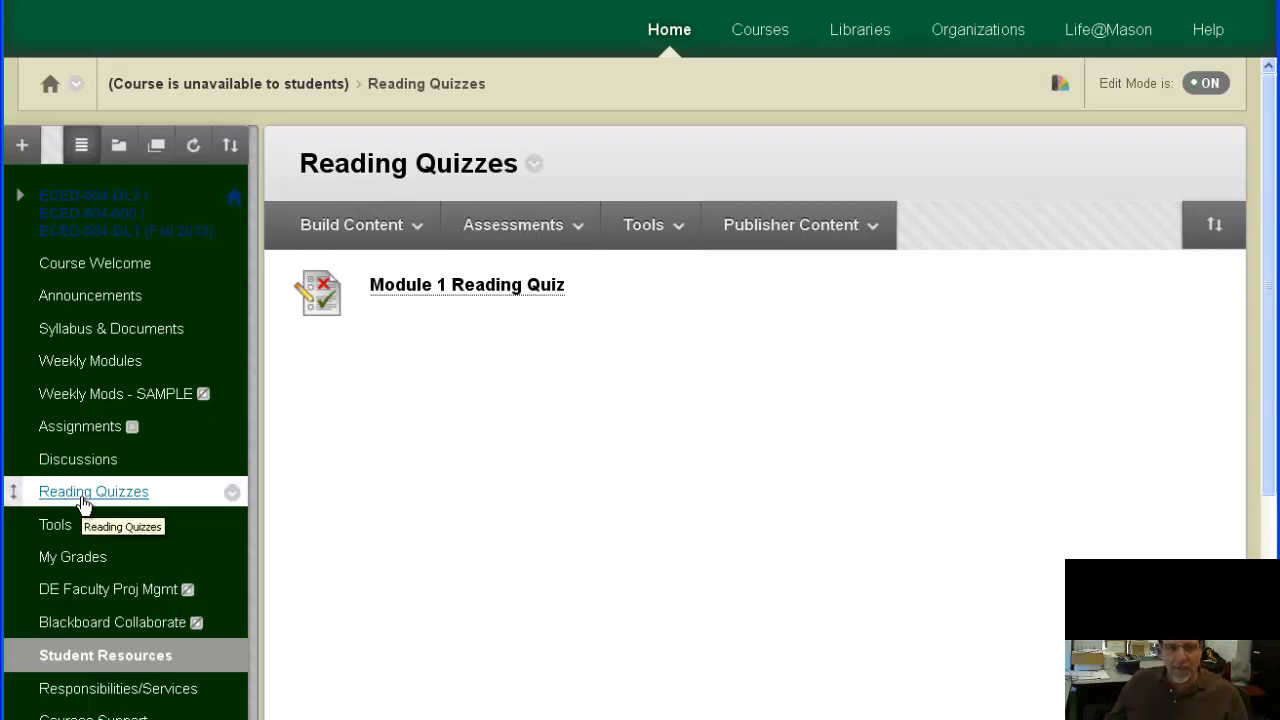
{"action": "scroll", "coordinate": [84, 503], "scroll_direction": "down", "scroll_amount": 4}
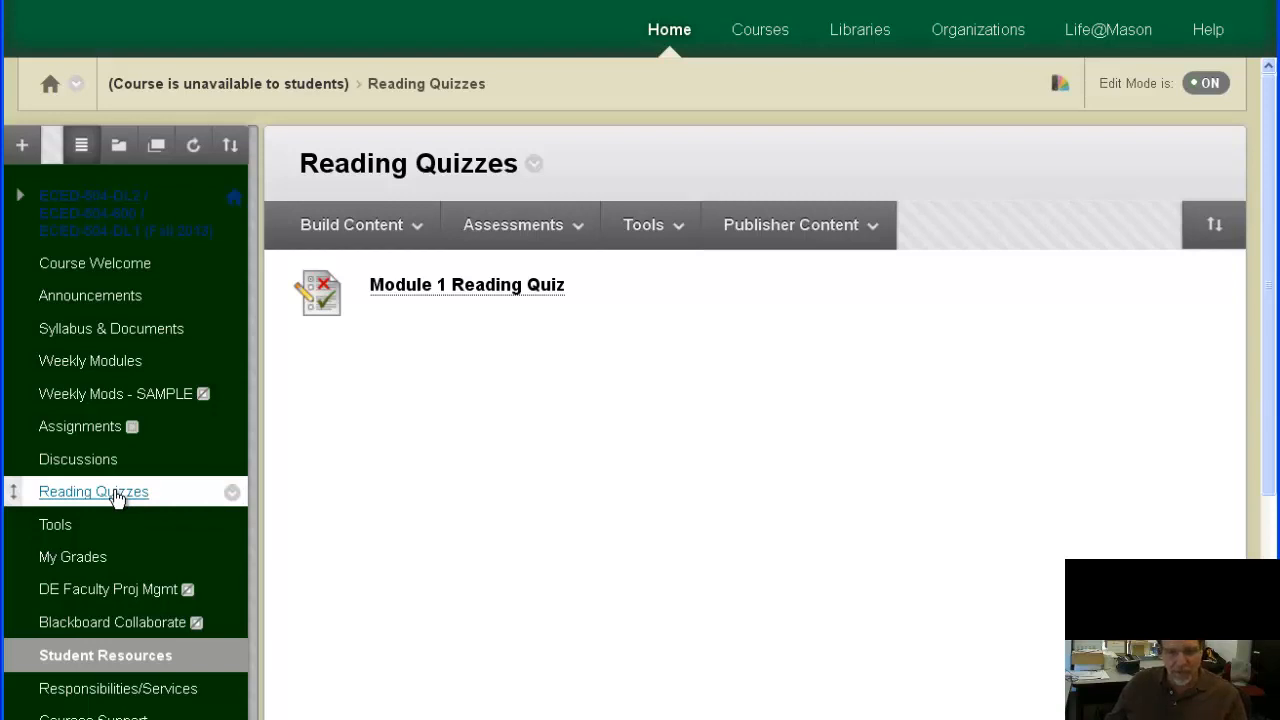
{"action": "scroll", "coordinate": [115, 497], "scroll_direction": "down", "scroll_amount": 5}
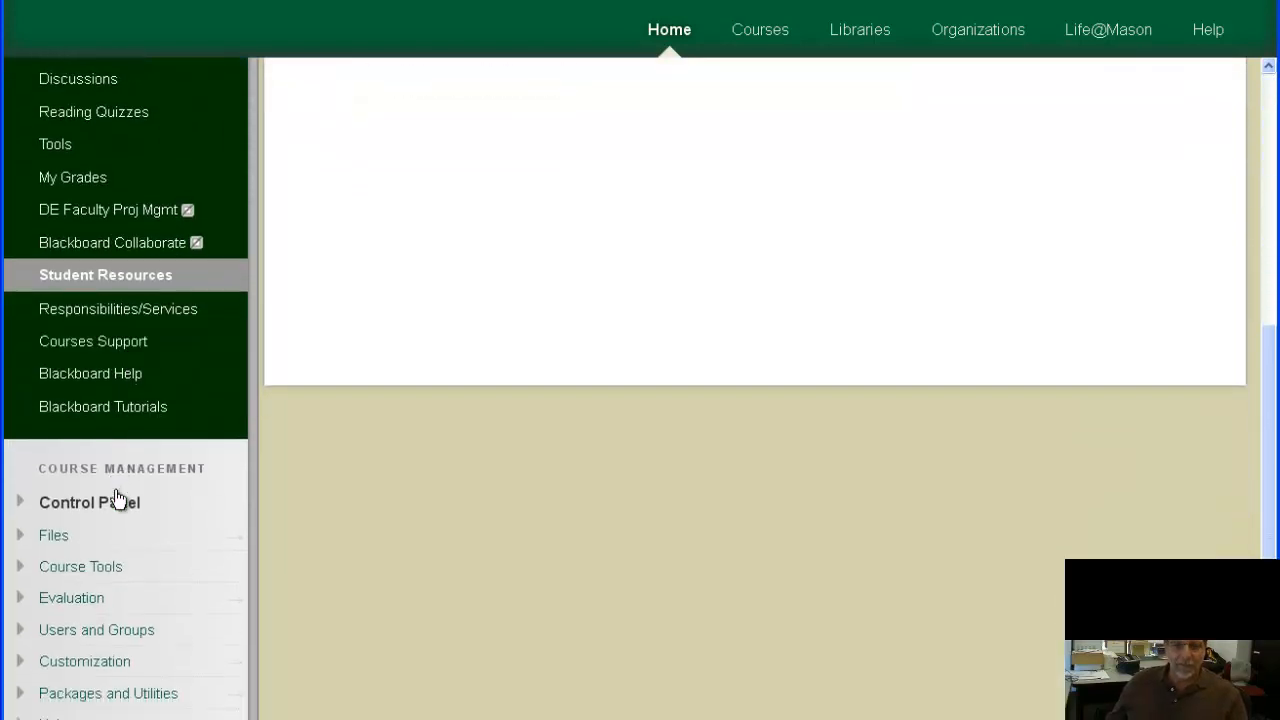
{"action": "left_click", "coordinate": [24, 570]}
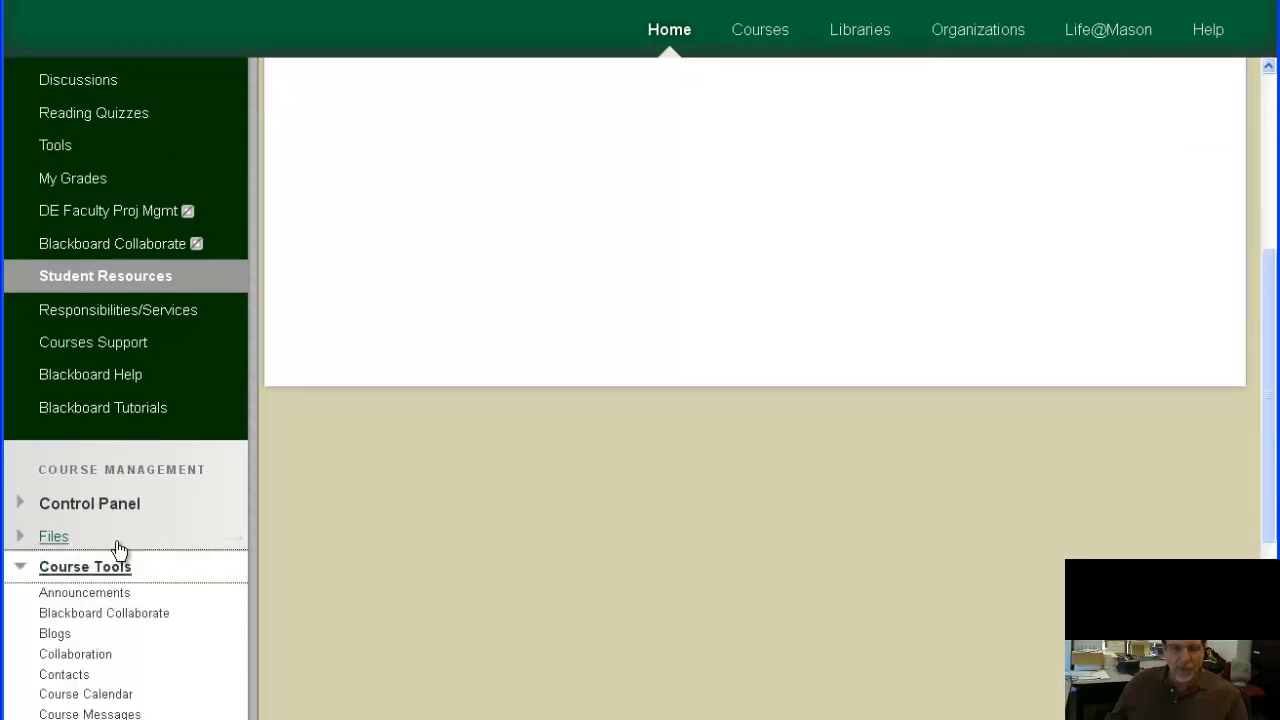
{"action": "scroll", "coordinate": [117, 548], "scroll_direction": "down", "scroll_amount": 3}
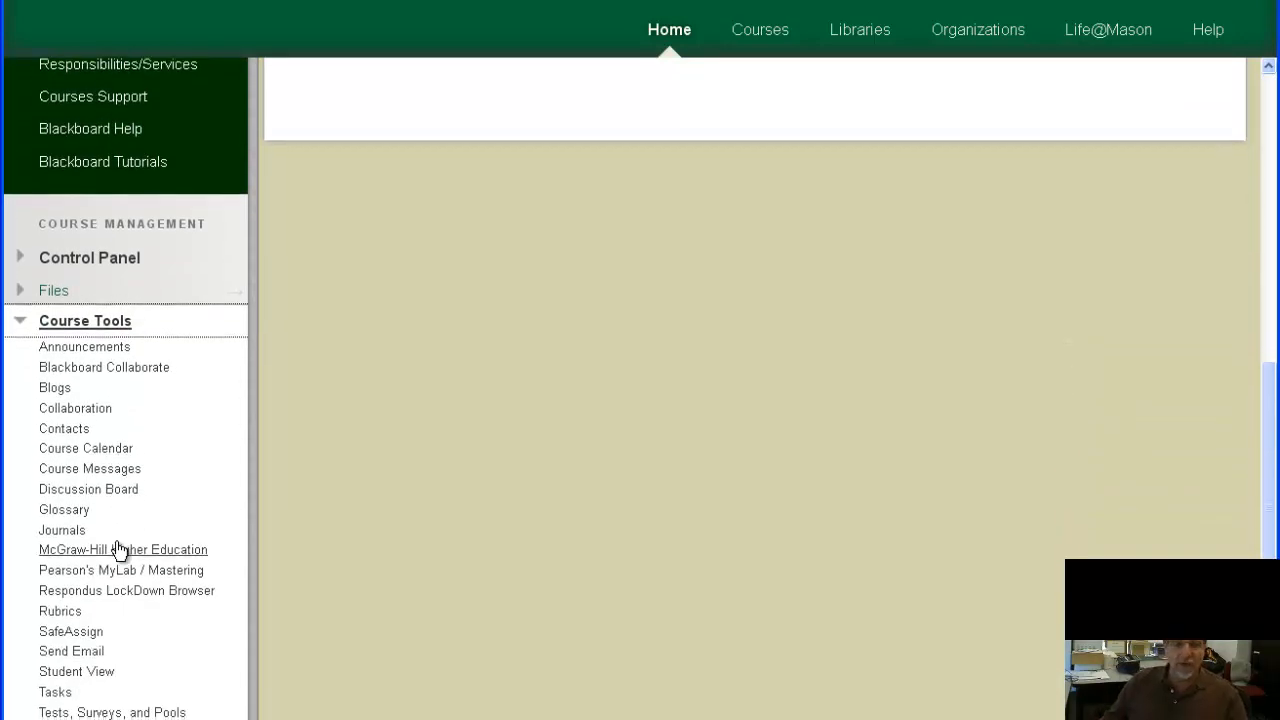
{"action": "scroll", "coordinate": [117, 548], "scroll_direction": "down", "scroll_amount": 2}
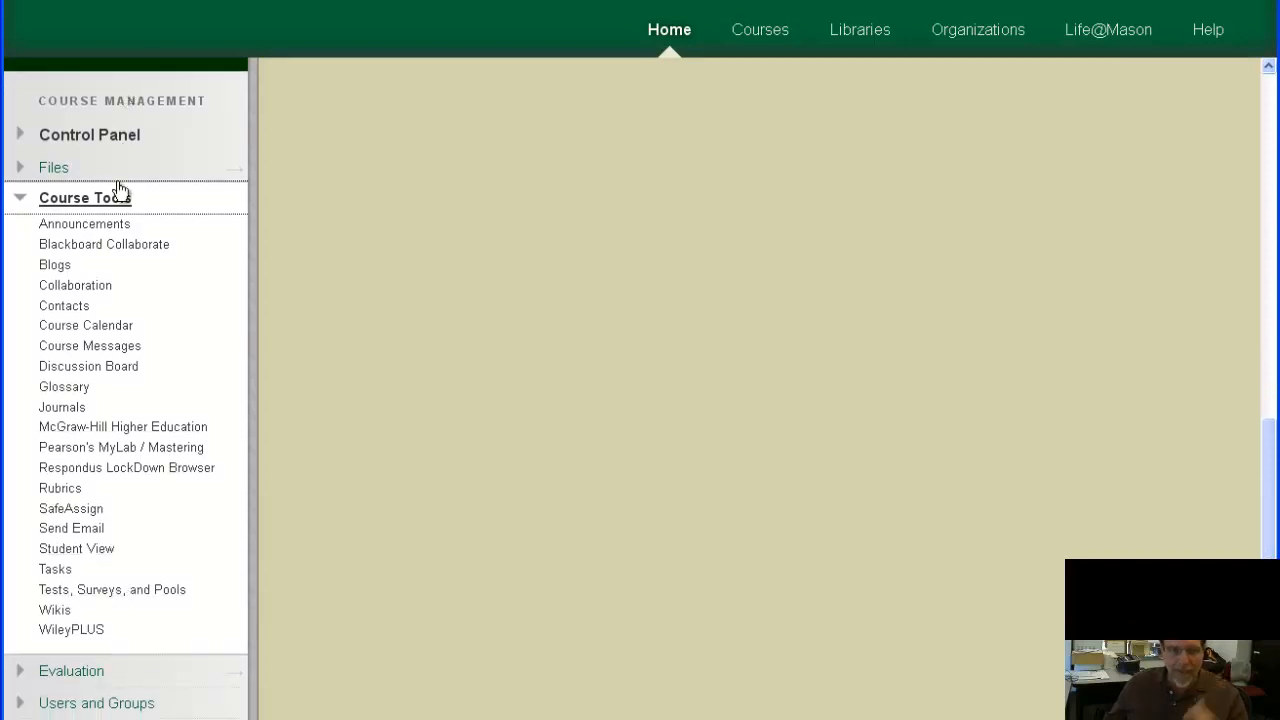
{"action": "left_click", "coordinate": [88, 590]}
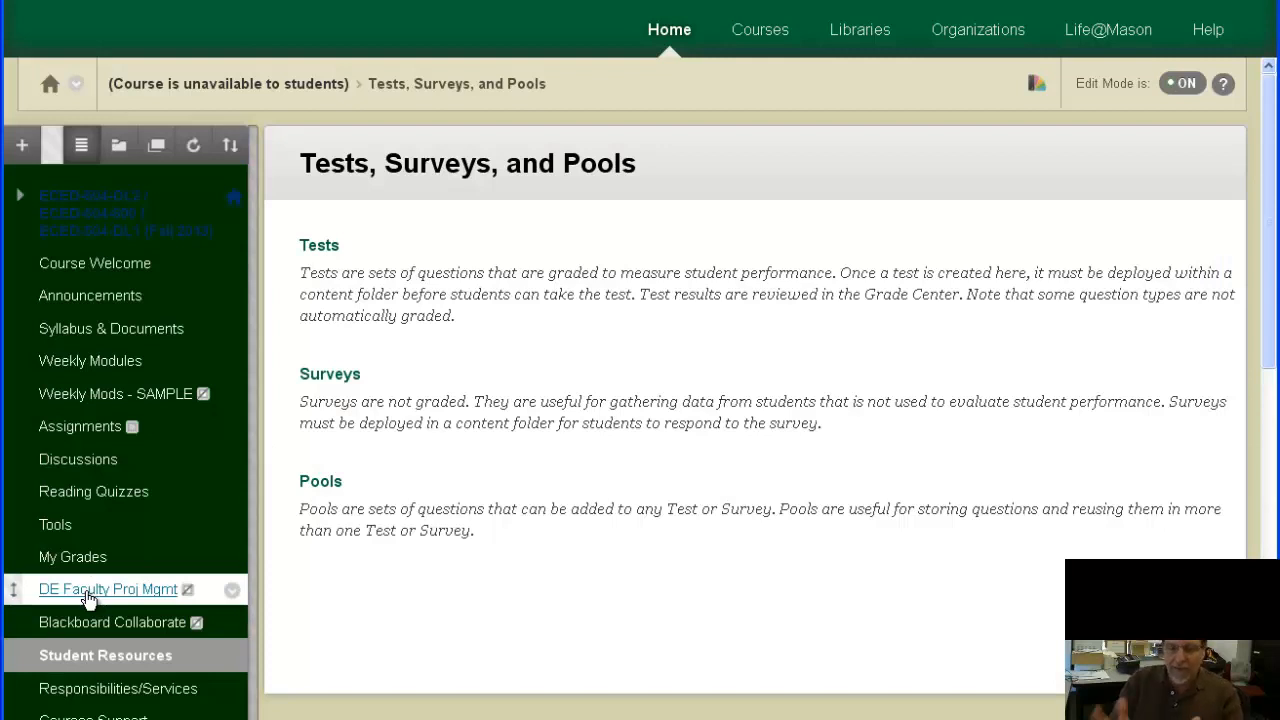
Step: Open the course's list of tests and check the options available for Module 1 Reading Quiz
{"action": "left_click", "coordinate": [321, 247]}
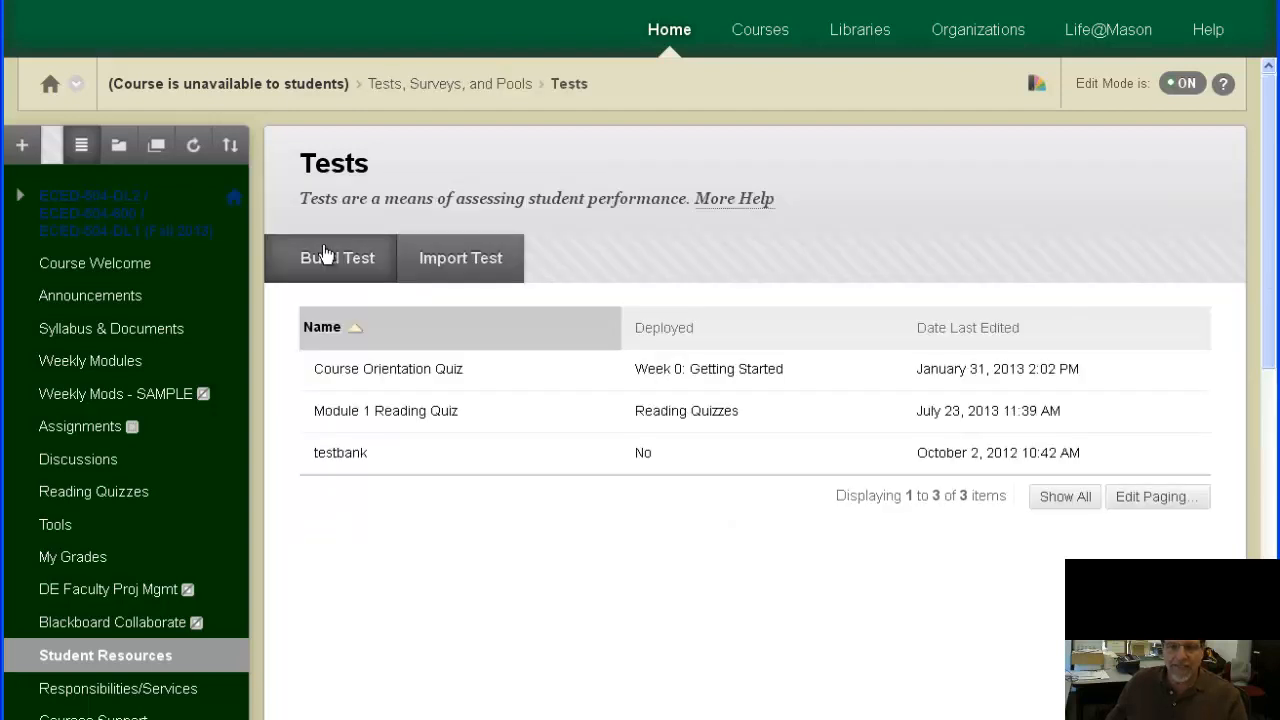
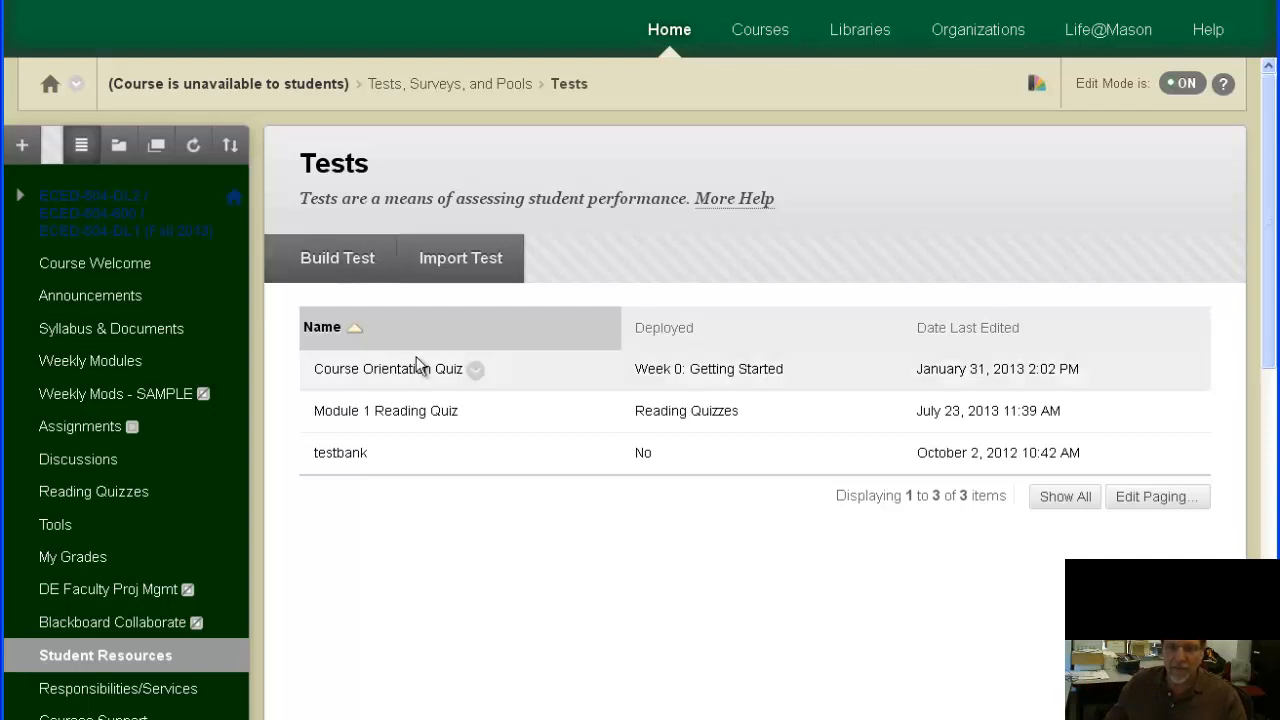
{"action": "left_click", "coordinate": [471, 414]}
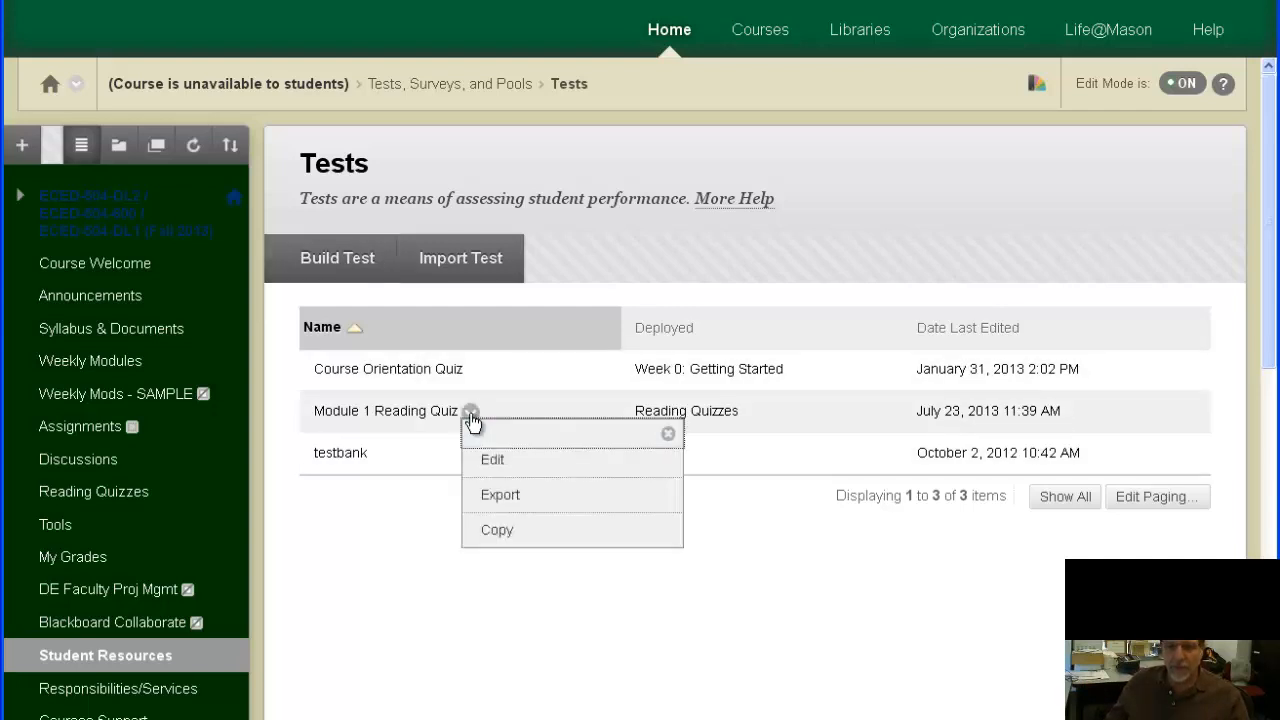
{"action": "left_click", "coordinate": [521, 395]}
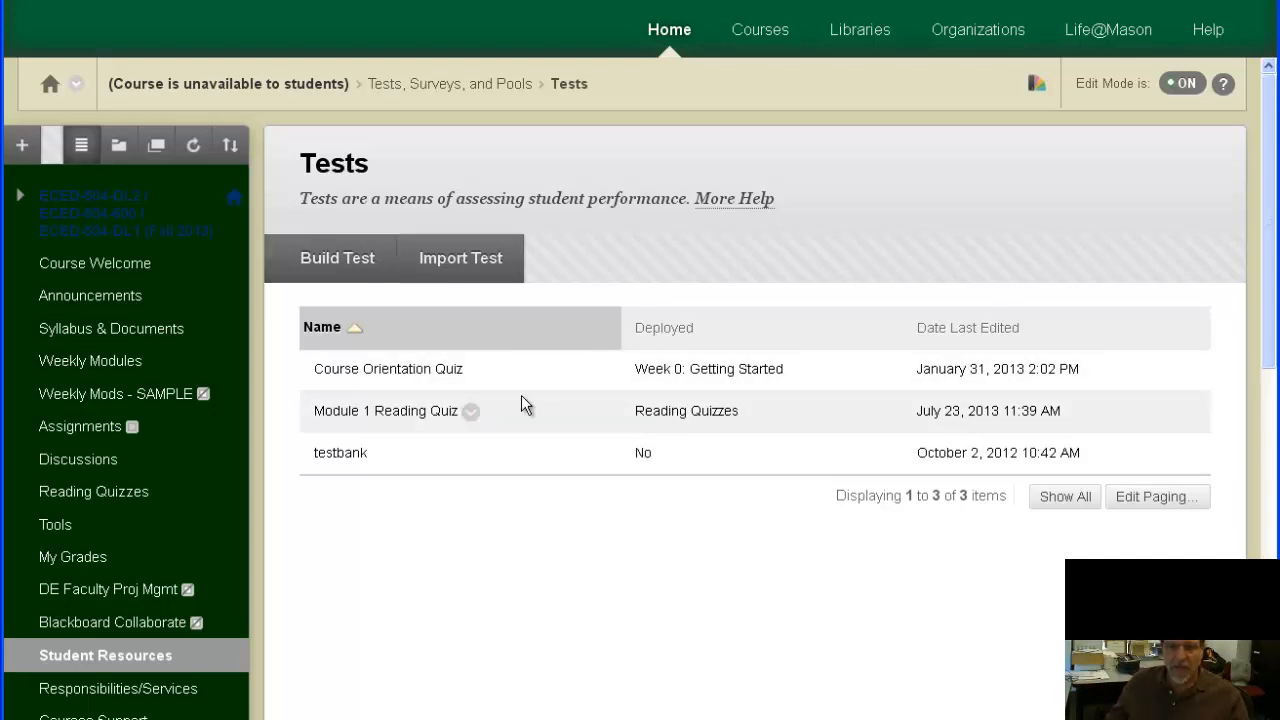
Step: Open the Reading Quizzes page, check the assessment types available there, and start creating a test
{"action": "left_click", "coordinate": [89, 500]}
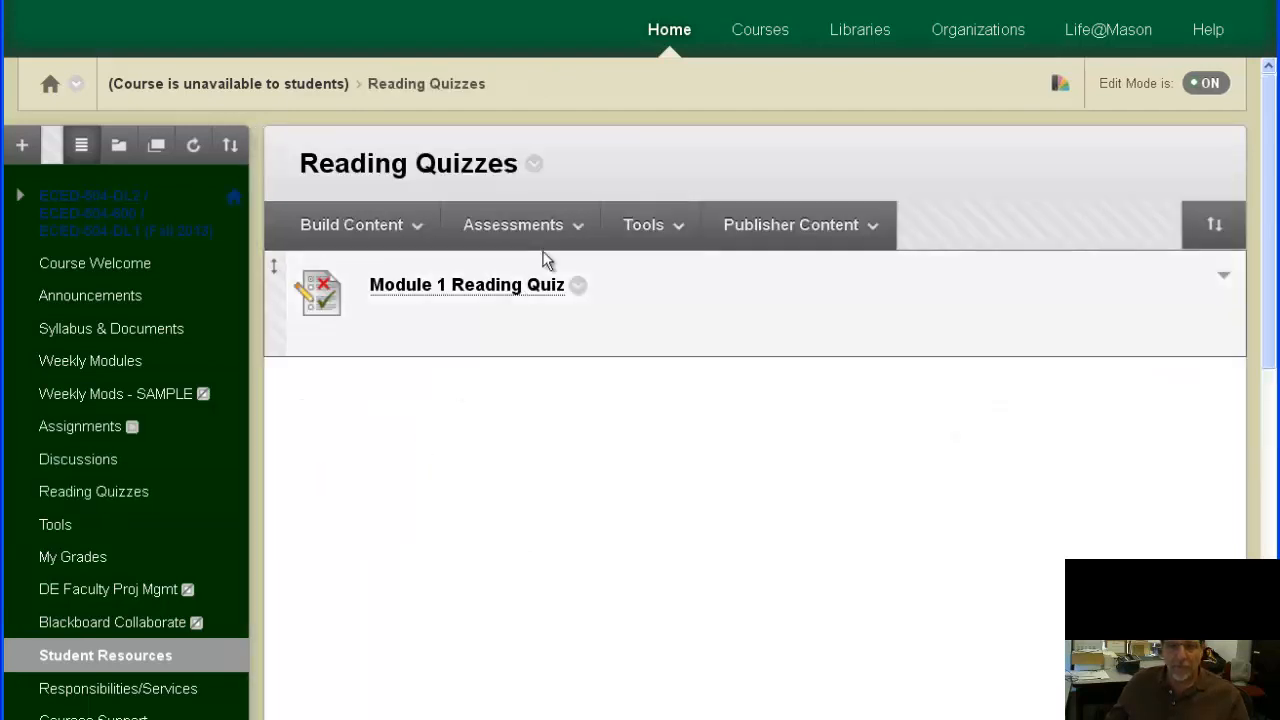
{"action": "left_click", "coordinate": [585, 226]}
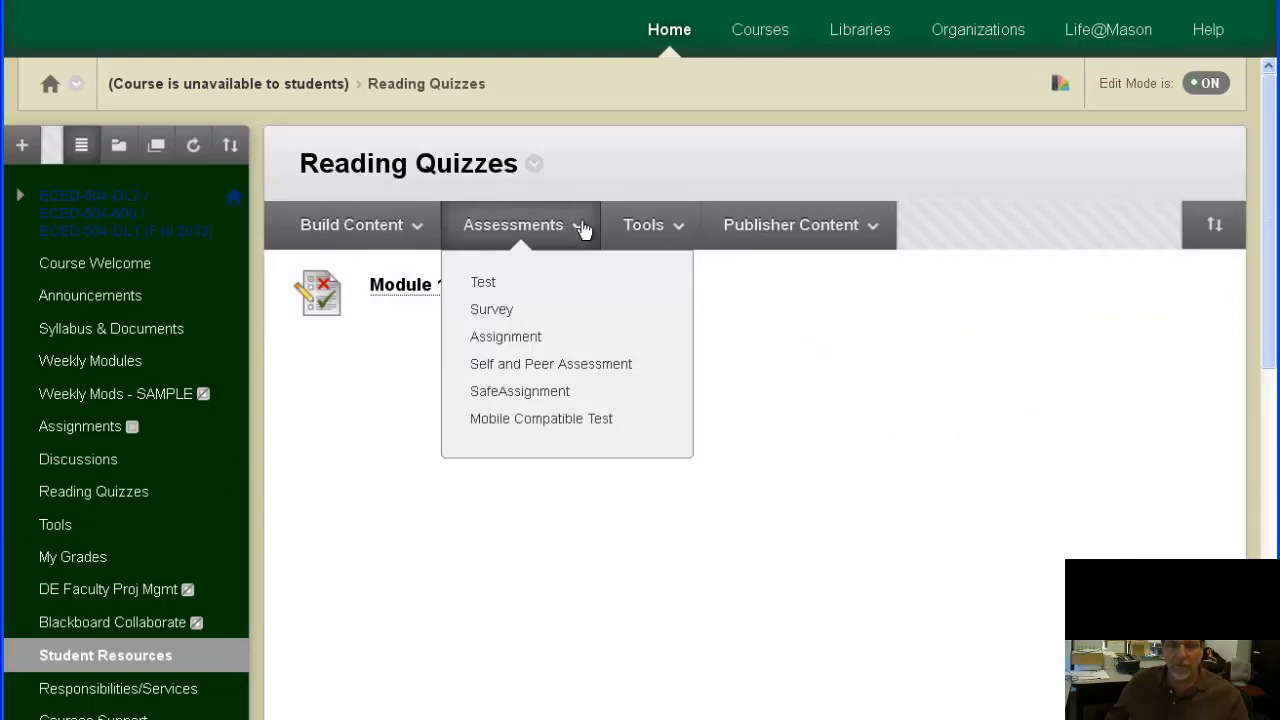
{"action": "left_click", "coordinate": [585, 230]}
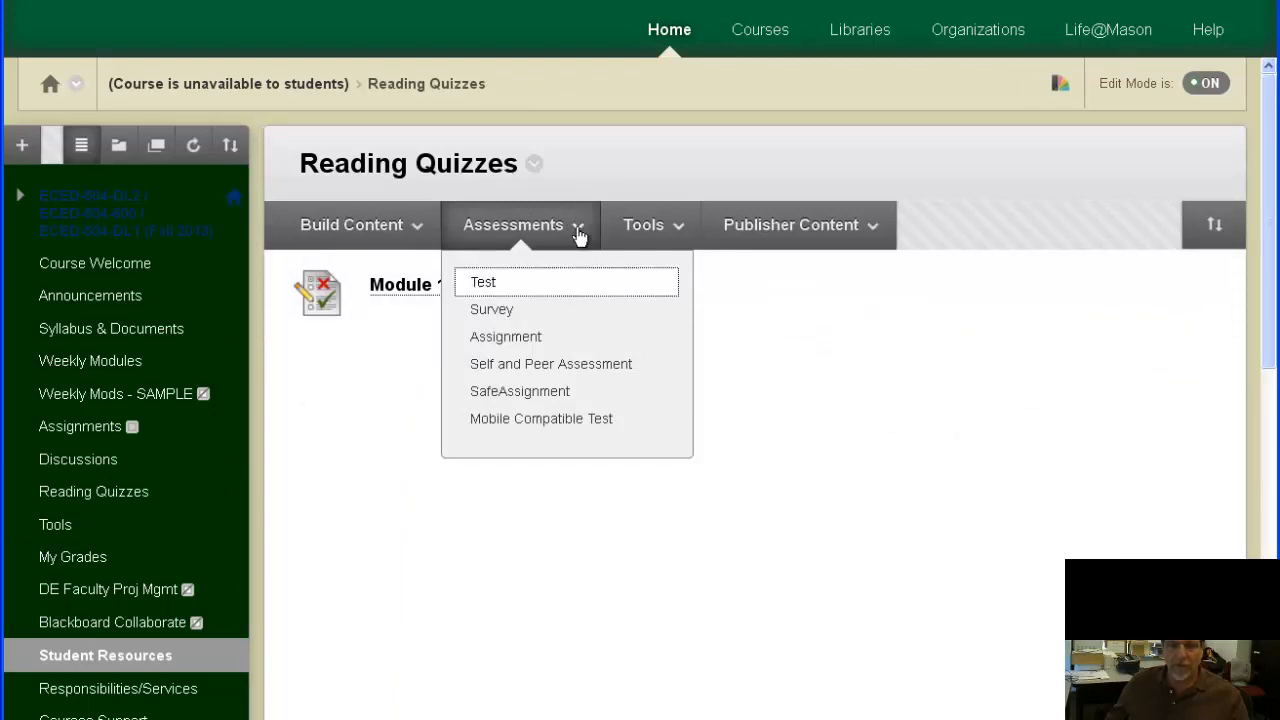
{"action": "left_click", "coordinate": [580, 236]}
{"action": "left_click", "coordinate": [578, 241]}
{"action": "mouse_move", "coordinate": [577, 231]}
{"action": "left_click", "coordinate": [495, 286]}
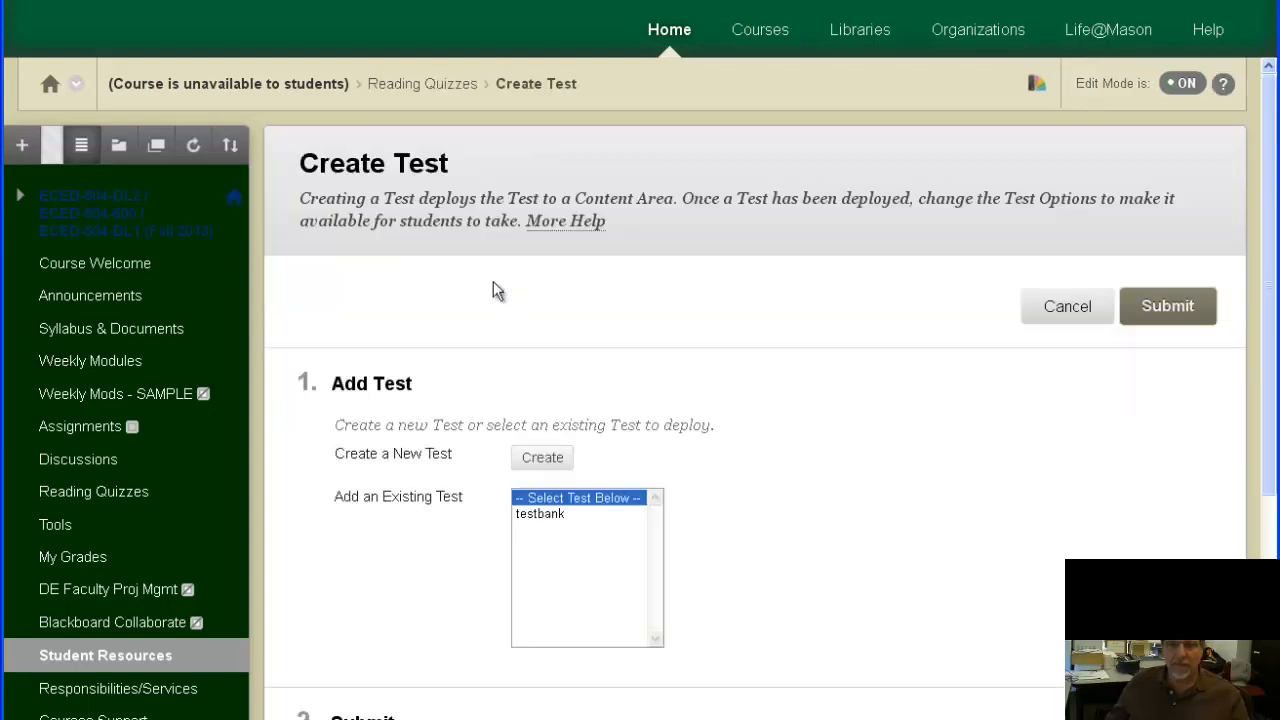
Step: Select testbank as the existing test to add, review the Add Test options, and cancel creating the test
{"action": "scroll", "coordinate": [780, 471], "scroll_direction": "down", "scroll_amount": 1}
{"action": "scroll", "coordinate": [784, 471], "scroll_direction": "down", "scroll_amount": 1}
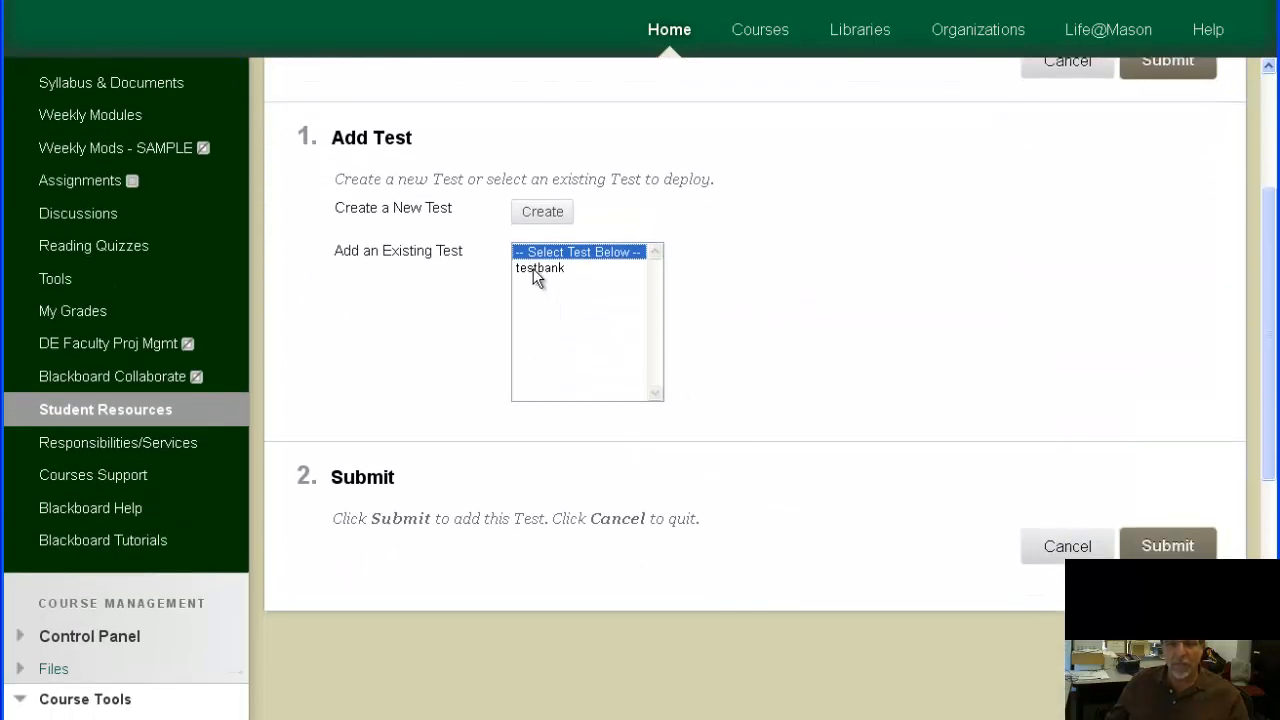
{"action": "left_click", "coordinate": [546, 268]}
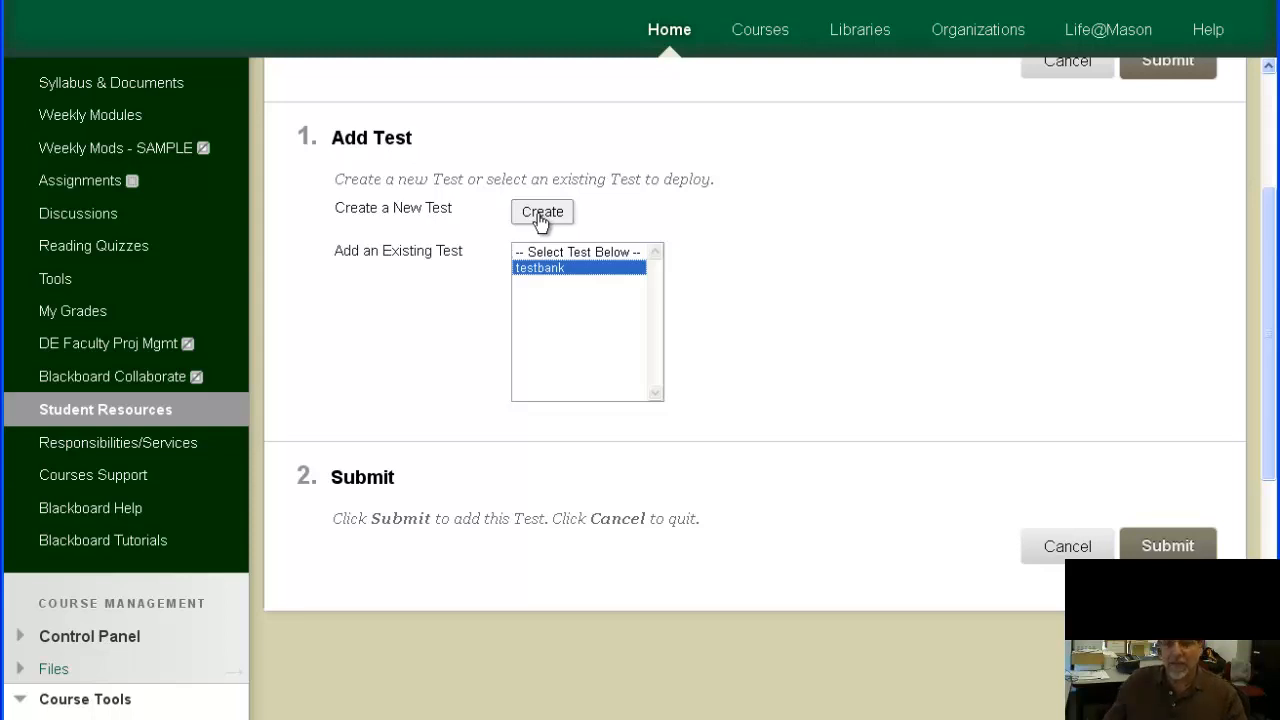
{"action": "left_click", "coordinate": [1093, 553]}
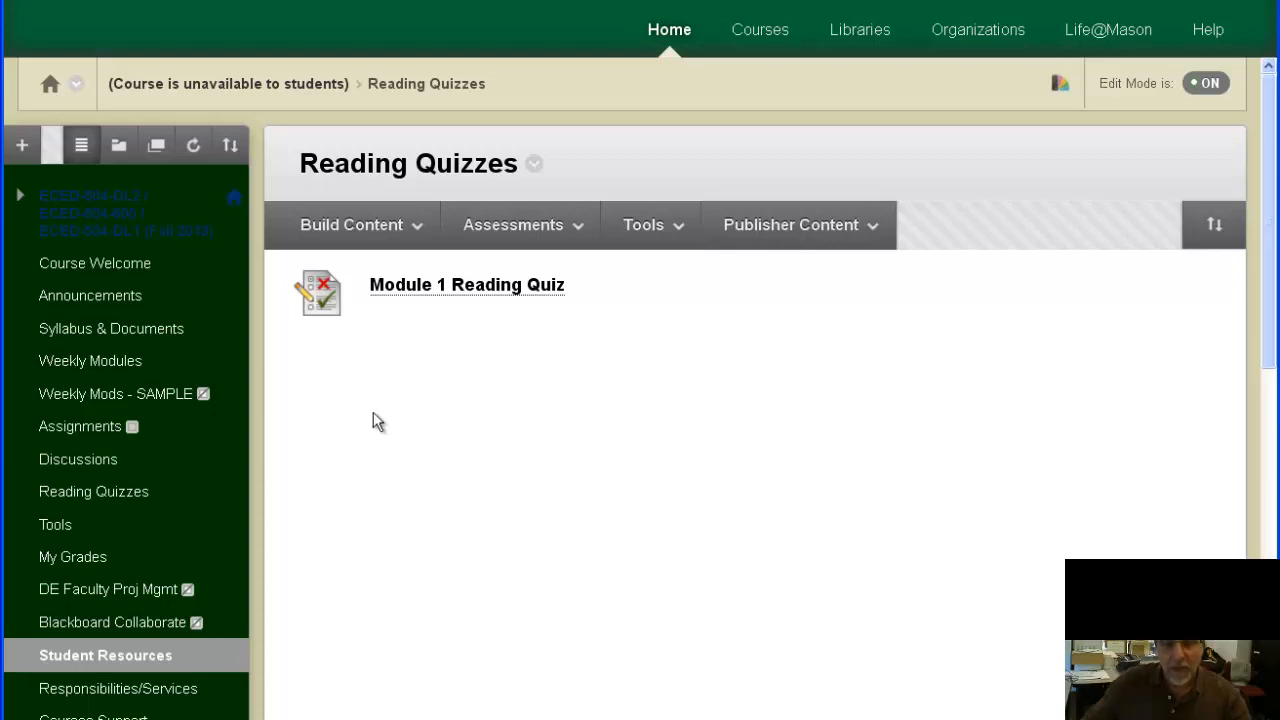
Step: View the Syllabus & Documents and Reading Quizzes pages, and open Module 1 from the Weekly Modules
{"action": "left_click", "coordinate": [120, 336]}
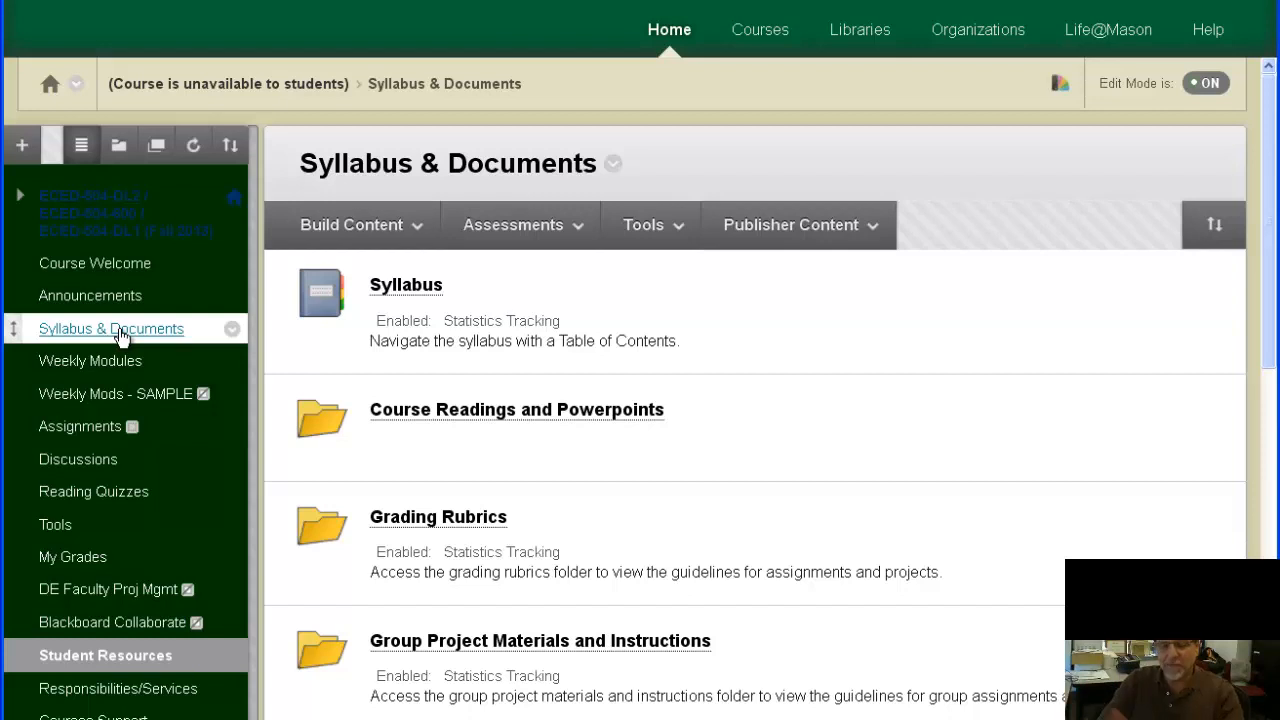
{"action": "left_click", "coordinate": [115, 494]}
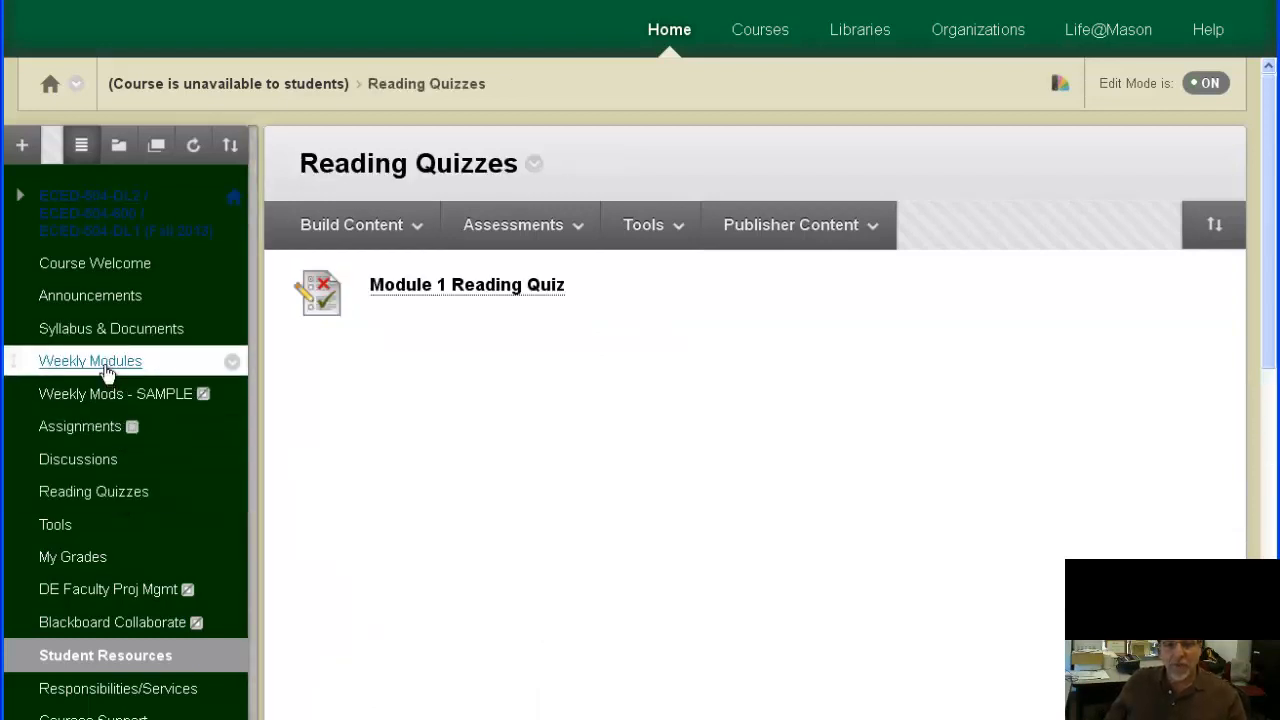
{"action": "left_click", "coordinate": [107, 368]}
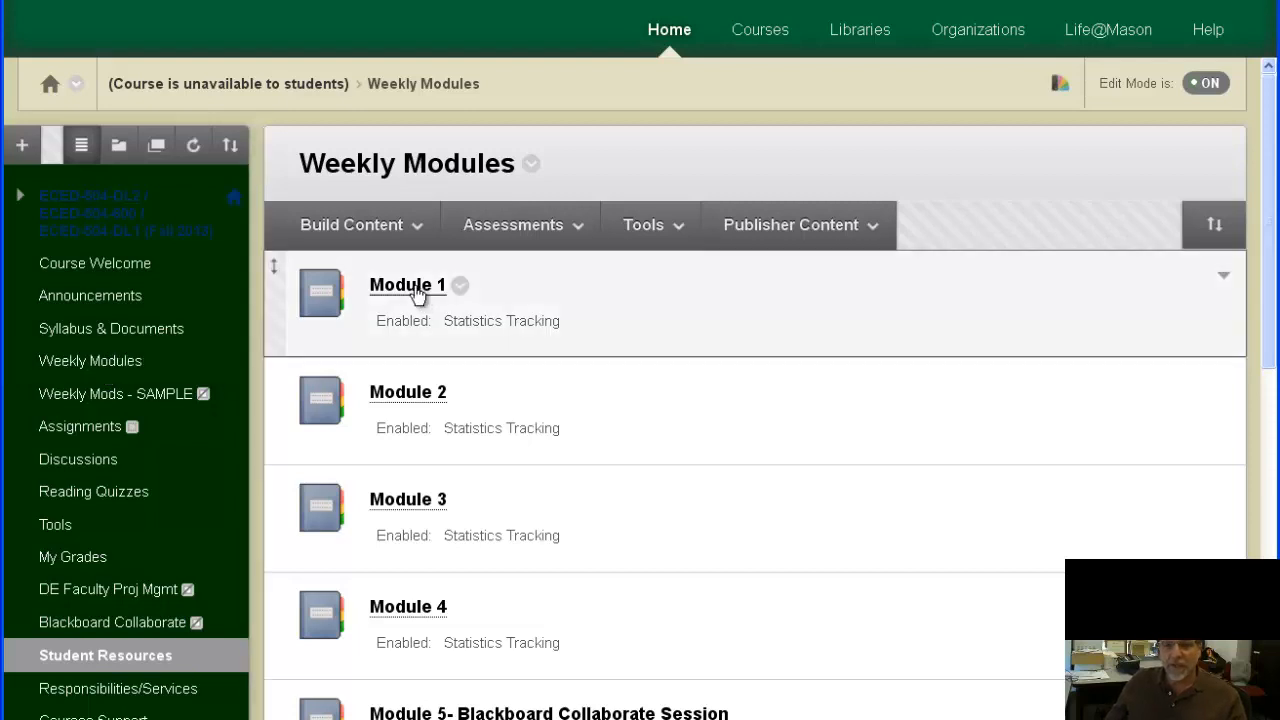
{"action": "left_click", "coordinate": [418, 294]}
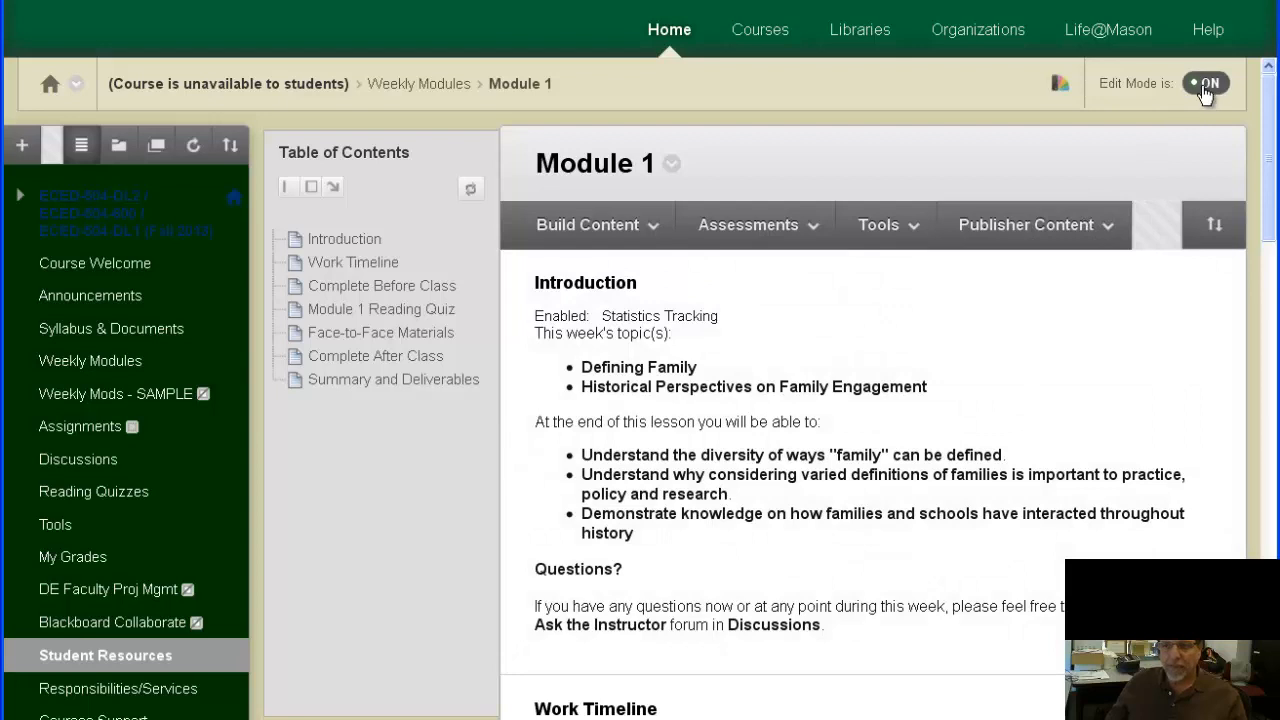
Step: Follow the Module 1 Reading Quiz link within Module 1 to the quiz's start page, and return to the Reading Quizzes page
{"action": "left_click", "coordinate": [588, 225]}
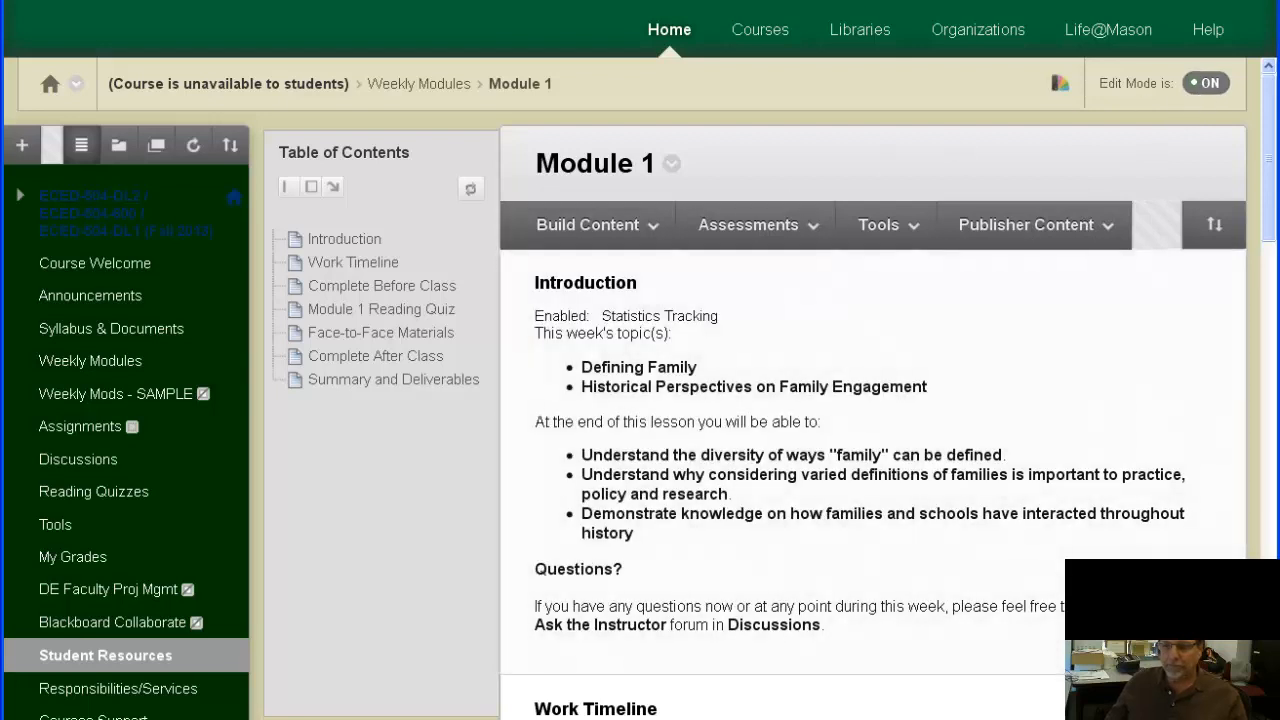
{"action": "left_click_drag", "start_coordinate": [1265, 208], "coordinate": [1267, 245]}
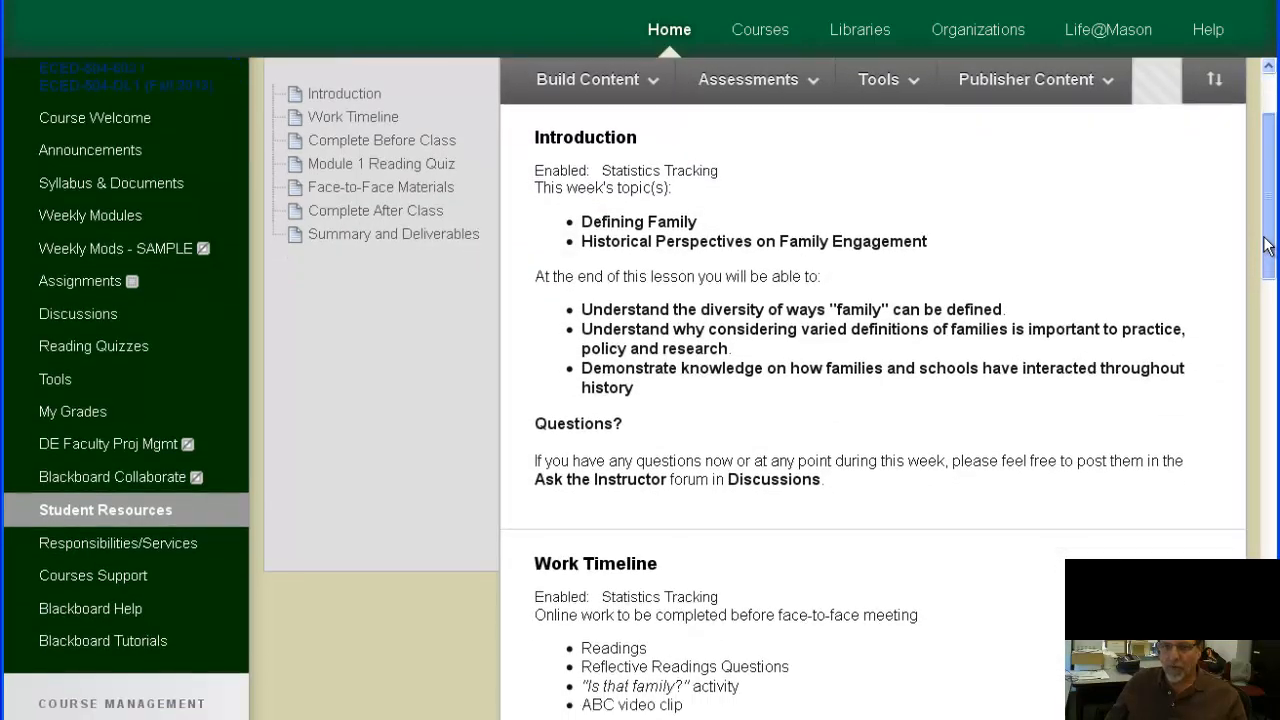
{"action": "left_click_drag", "start_coordinate": [462, 160], "coordinate": [268, 165]}
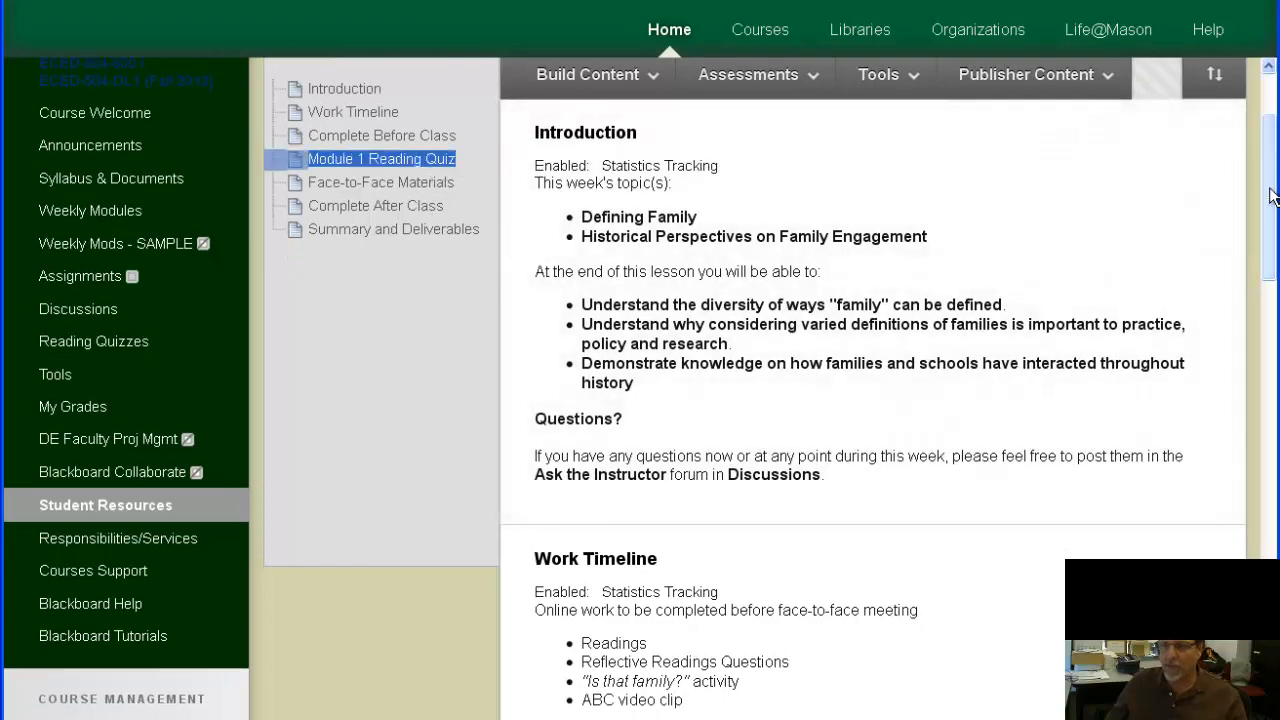
{"action": "left_click_drag", "start_coordinate": [1269, 214], "coordinate": [1270, 536]}
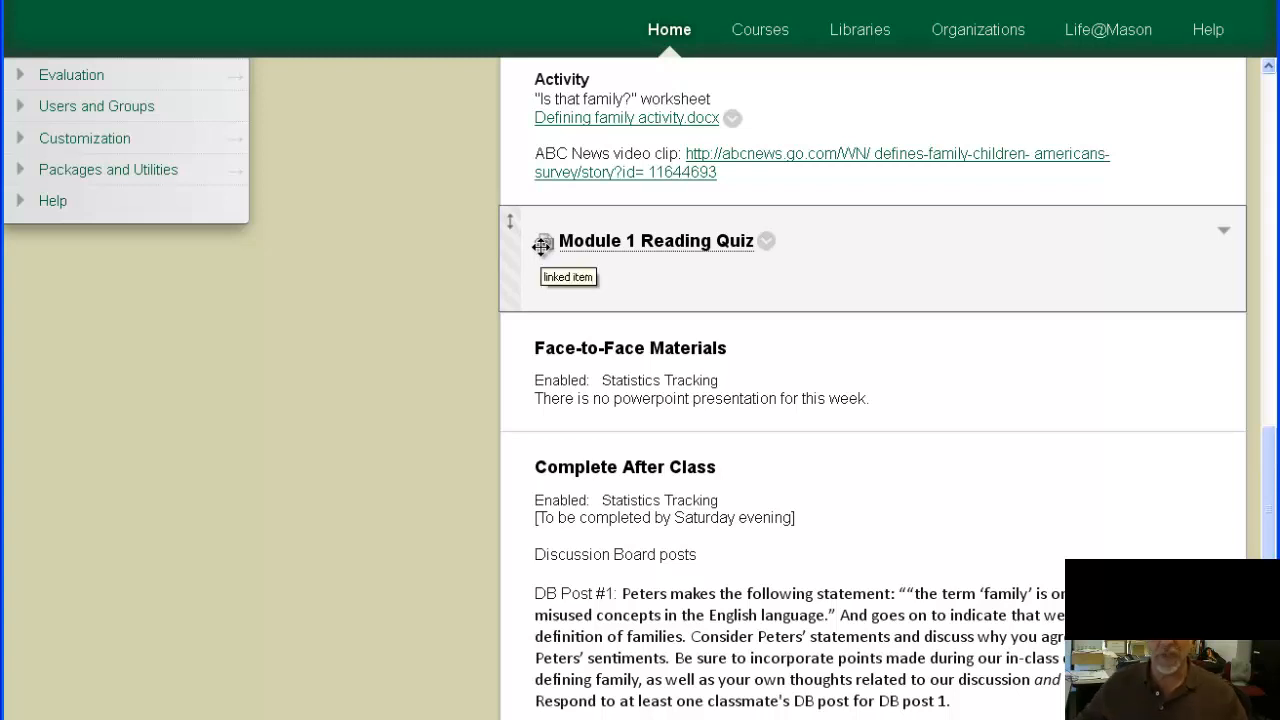
{"action": "left_click", "coordinate": [676, 248]}
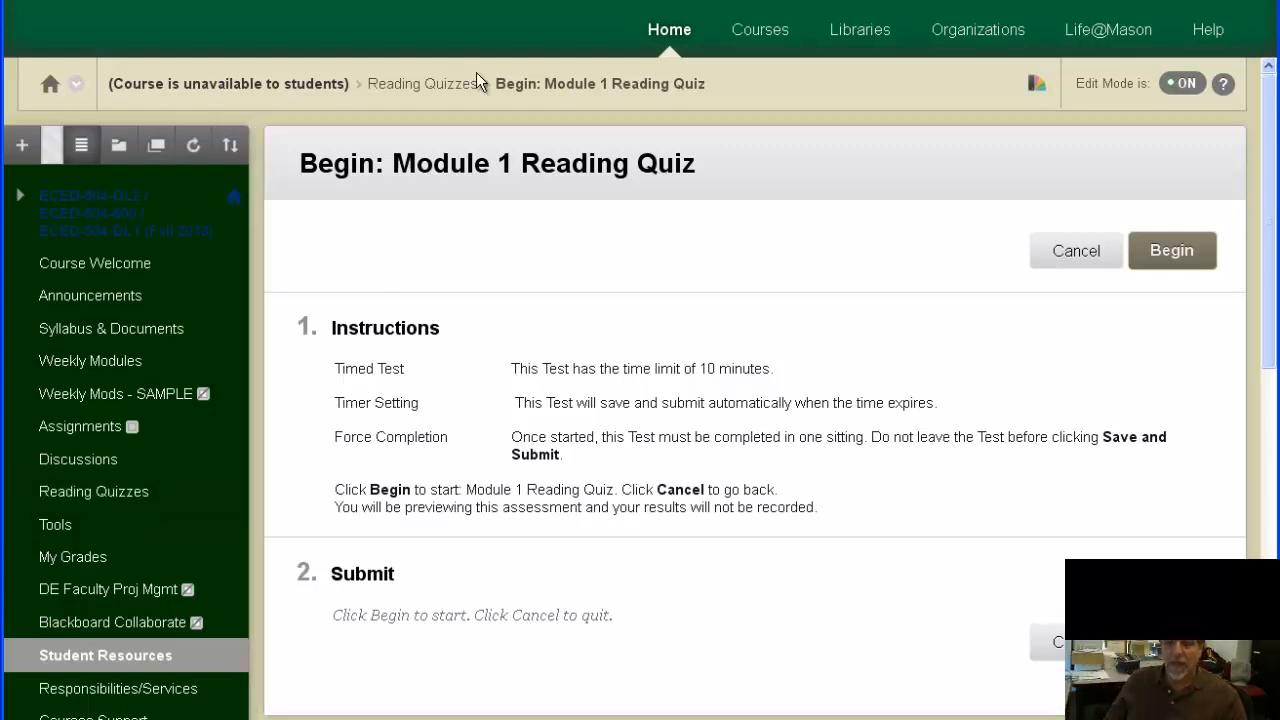
{"action": "left_click", "coordinate": [431, 83]}
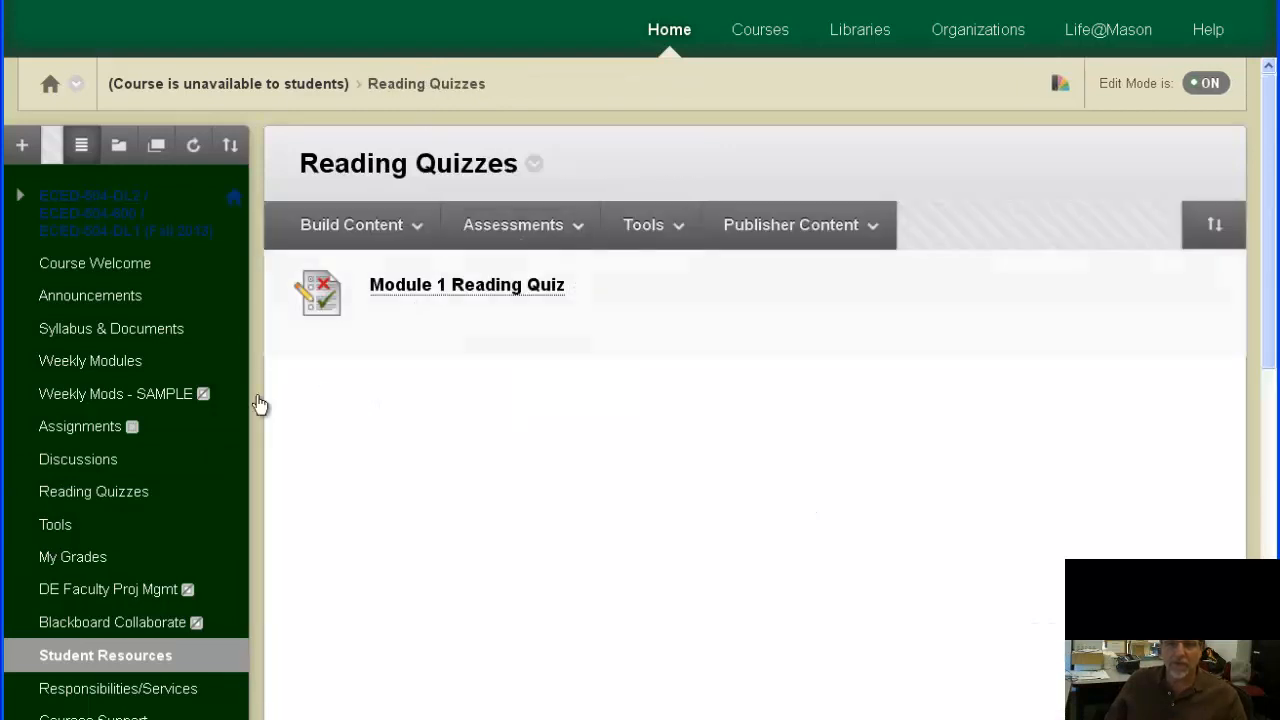
Step: Reopen Module 1 from the Weekly Modules and examine the Reading Quiz note and the quiz link below it
{"action": "left_click", "coordinate": [94, 362]}
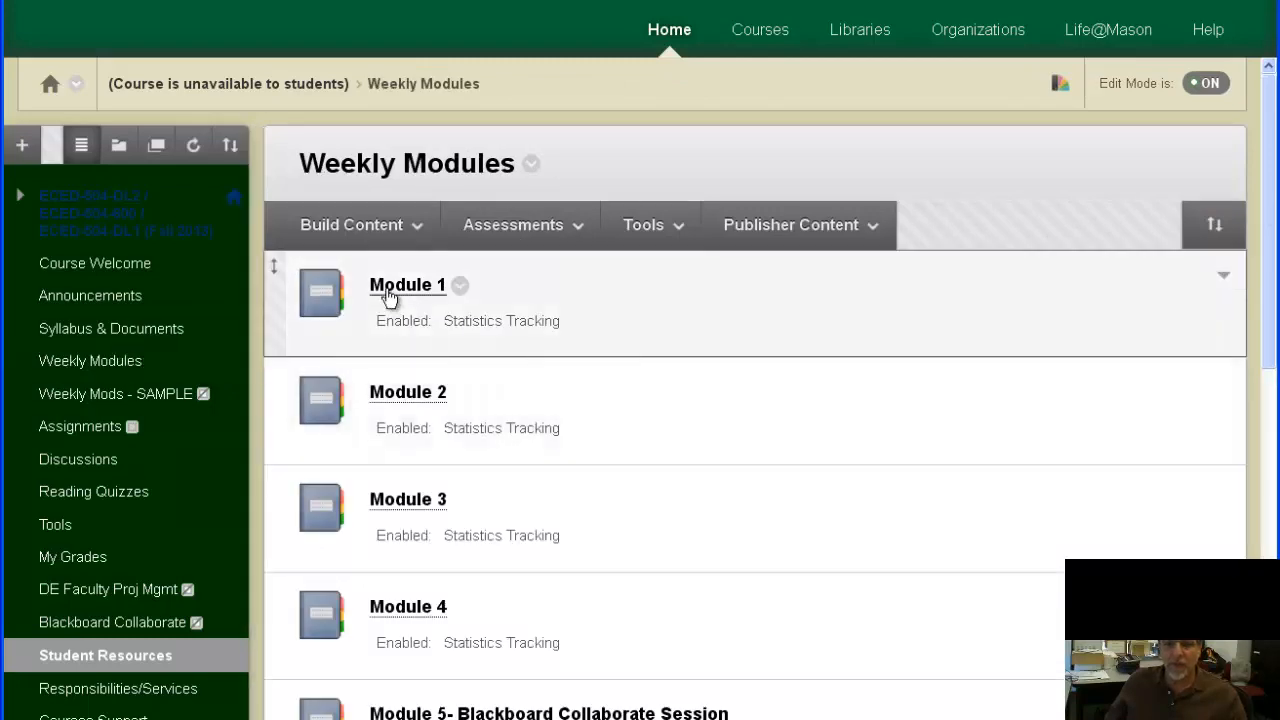
{"action": "left_click", "coordinate": [389, 297]}
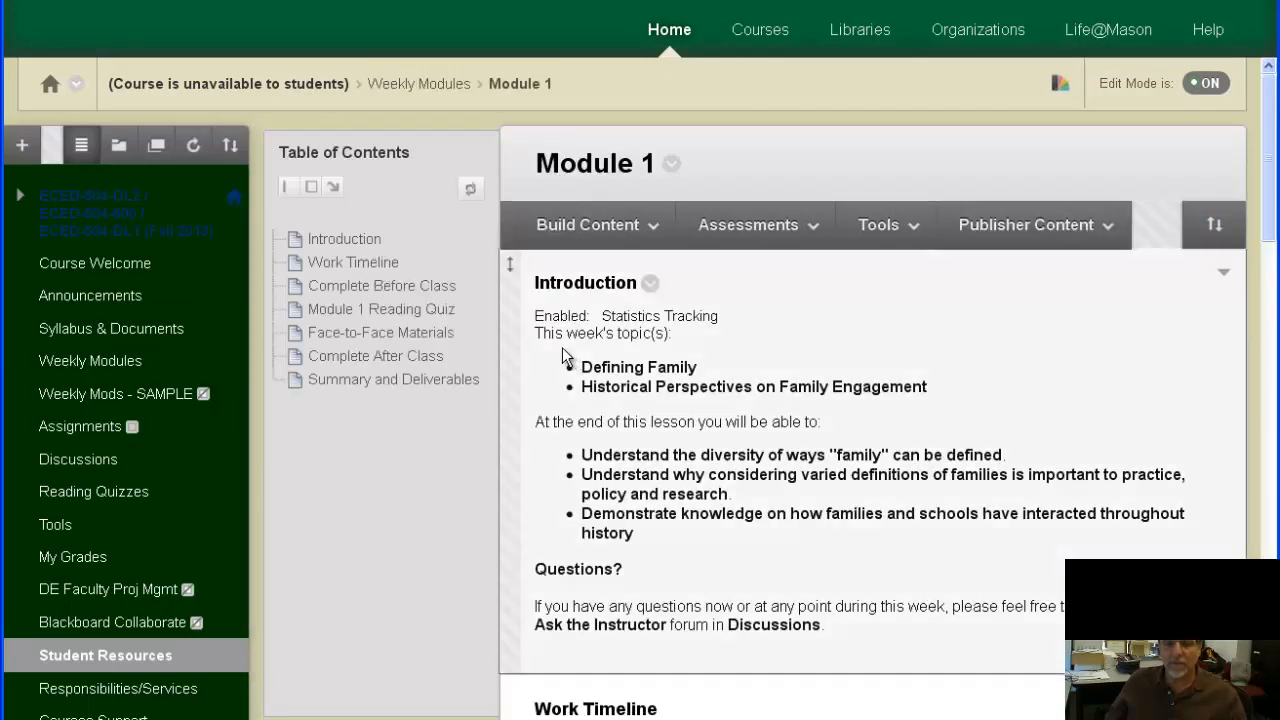
{"action": "scroll", "coordinate": [562, 347], "scroll_direction": "down", "scroll_amount": 6}
{"action": "scroll", "coordinate": [563, 349], "scroll_direction": "down", "scroll_amount": 6}
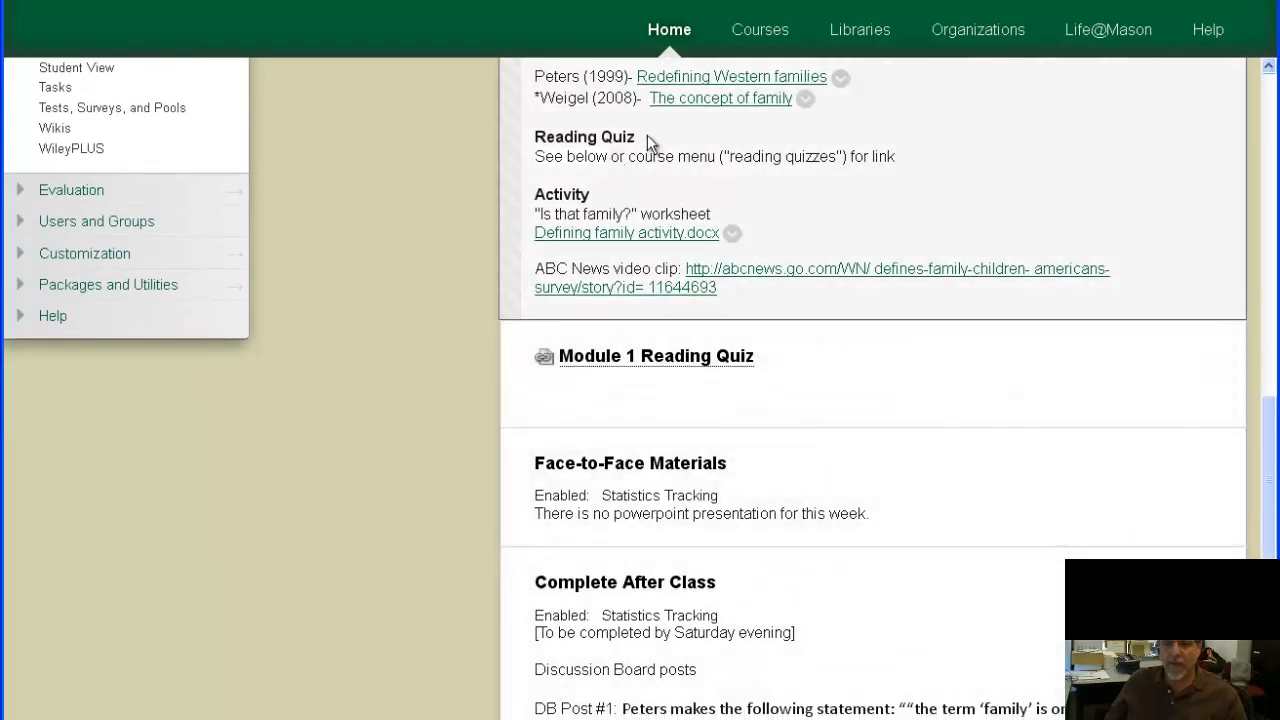
{"action": "left_click_drag", "start_coordinate": [648, 138], "coordinate": [534, 137]}
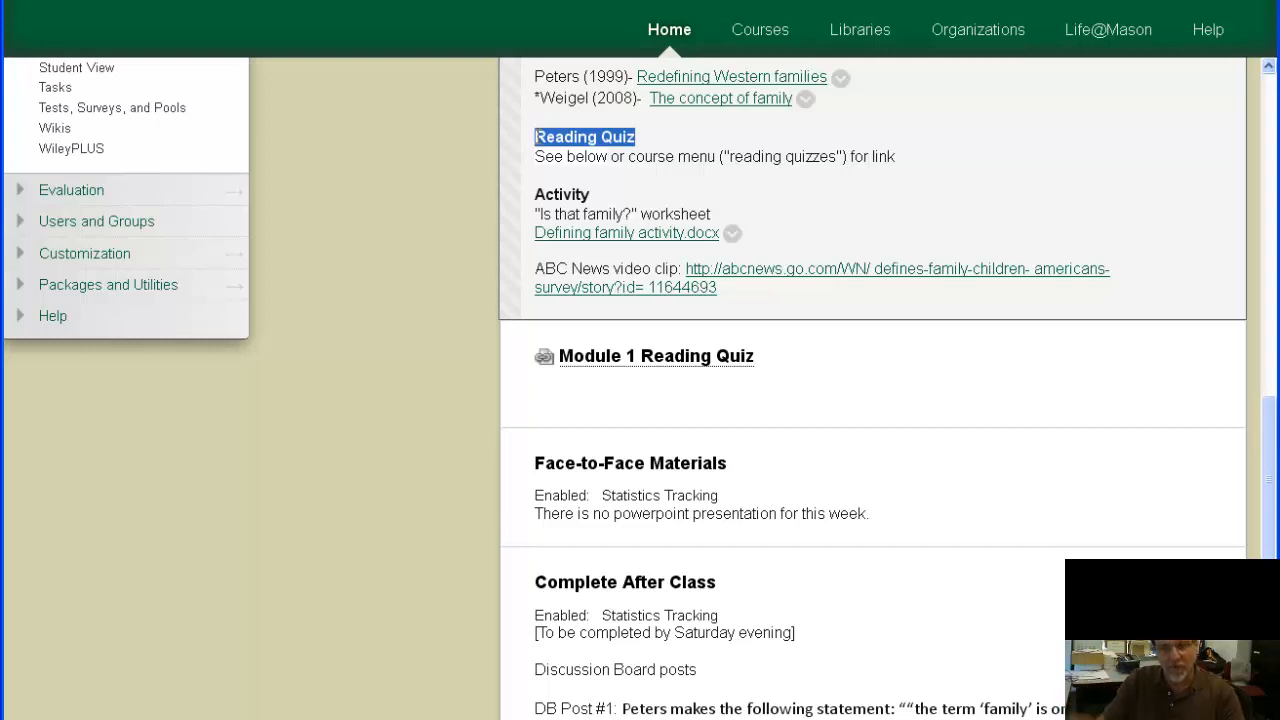
{"action": "left_click", "coordinate": [822, 395]}
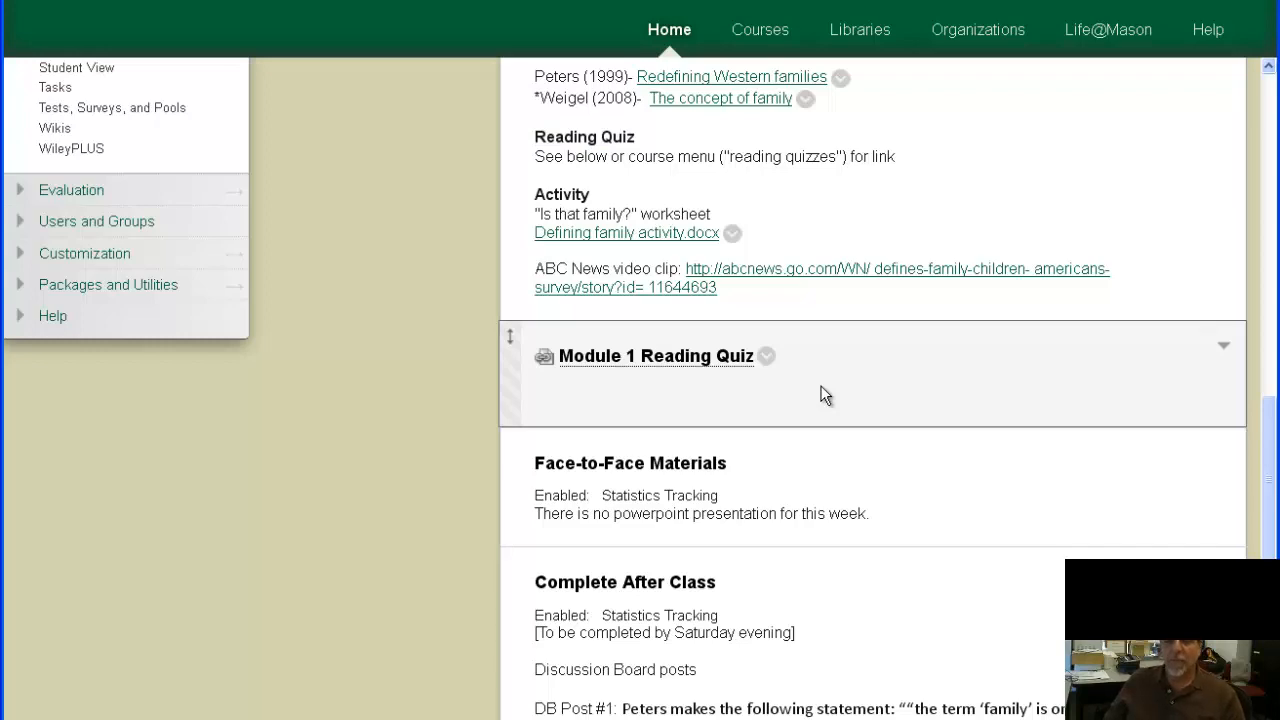
Step: Start creating a course link in Module 1 and open the list of course items to choose from
{"action": "scroll", "coordinate": [822, 395], "scroll_direction": "up", "scroll_amount": 12}
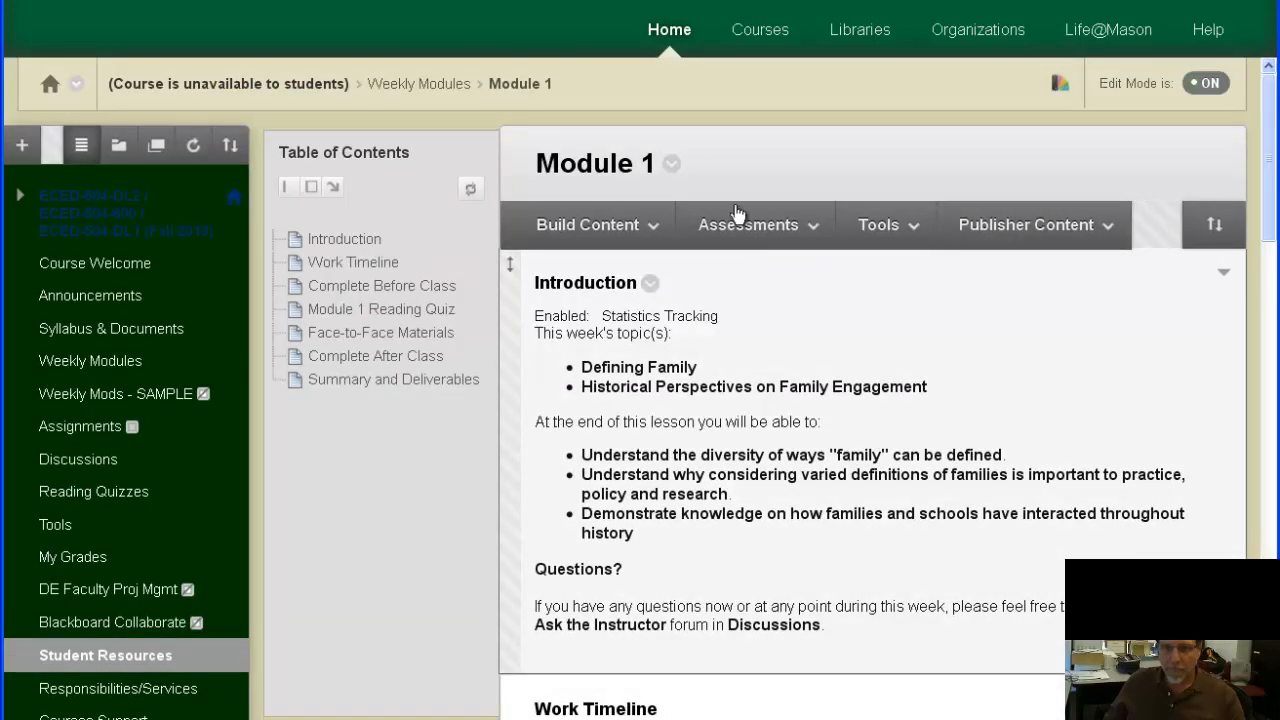
{"action": "left_click", "coordinate": [658, 228]}
{"action": "mouse_move", "coordinate": [637, 212]}
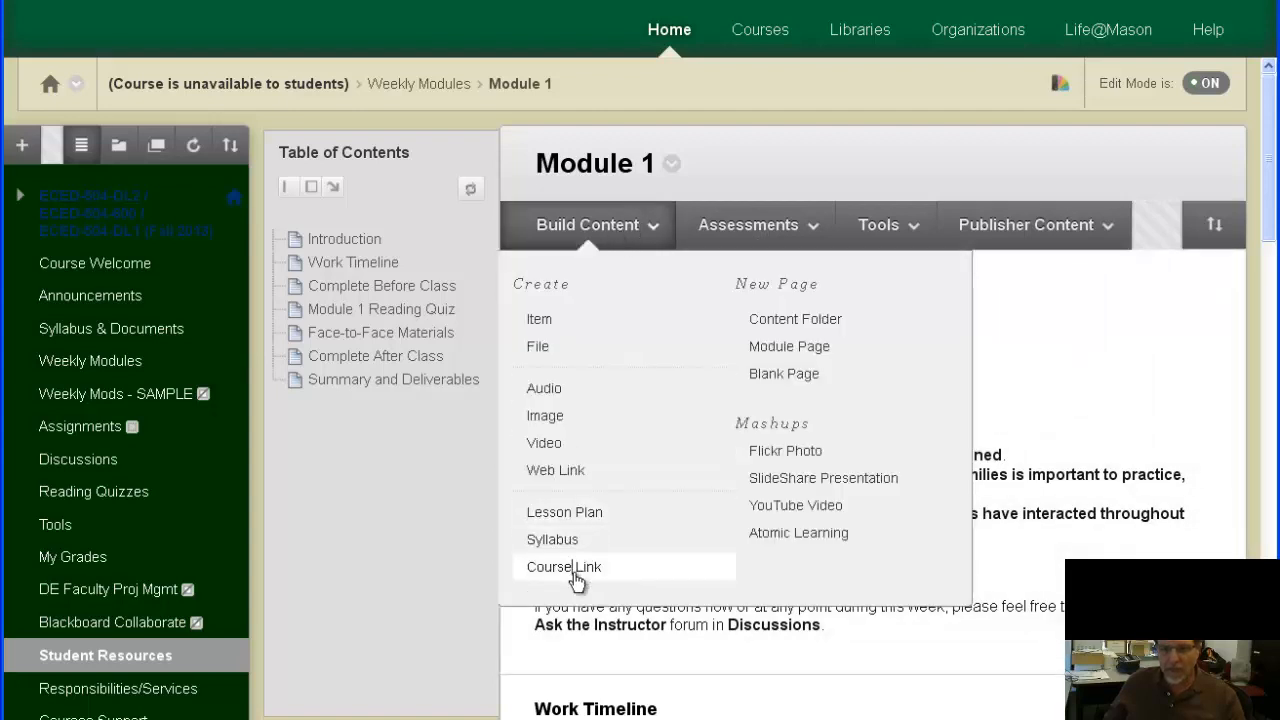
{"action": "left_click", "coordinate": [570, 567]}
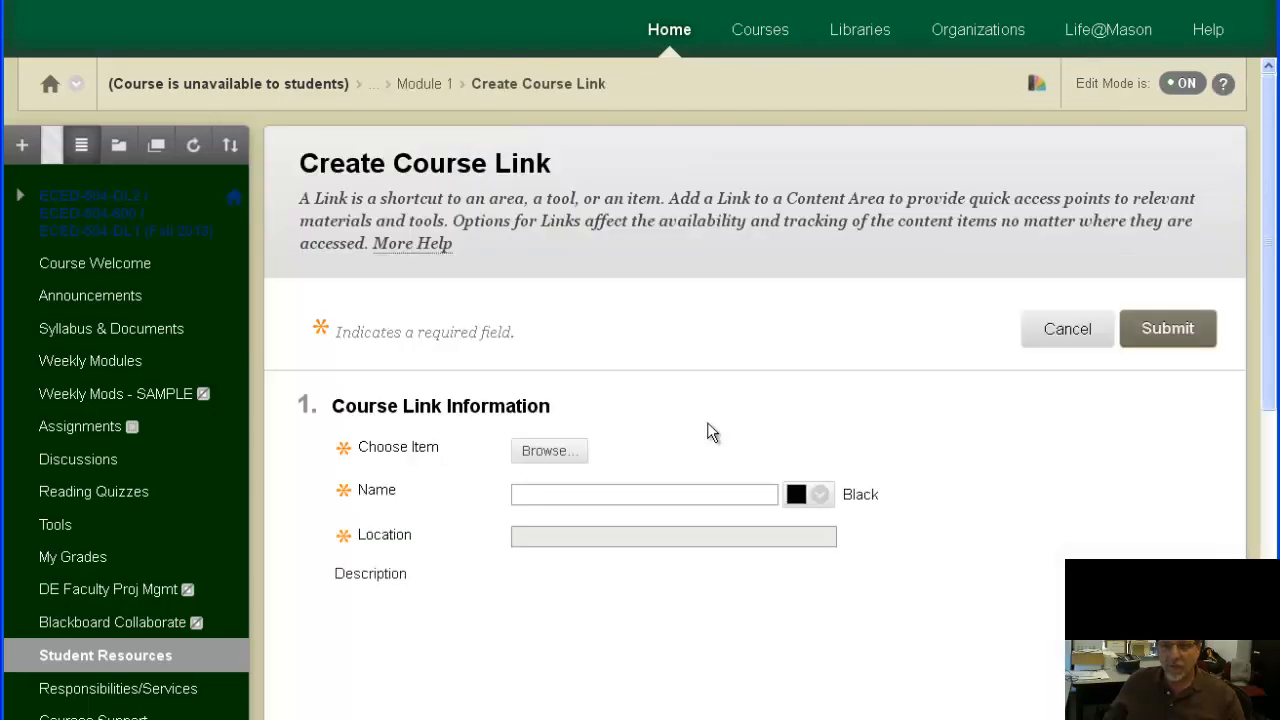
{"action": "left_click", "coordinate": [553, 454]}
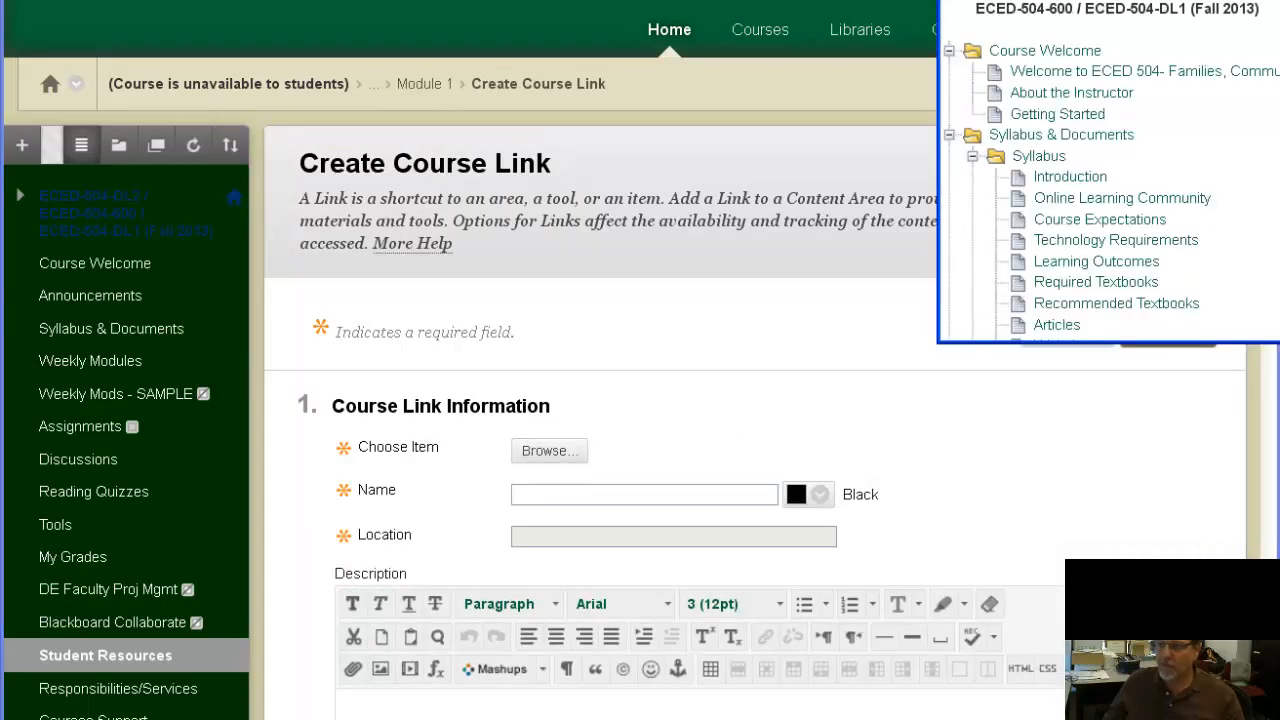
Step: Look through the course items for Module 1 Reading Quiz under Reading Quizzes, and cancel creating the course link
{"action": "scroll", "coordinate": [1108, 170], "scroll_direction": "down", "scroll_amount": 10}
{"action": "scroll", "coordinate": [1108, 170], "scroll_direction": "up", "scroll_amount": 15}
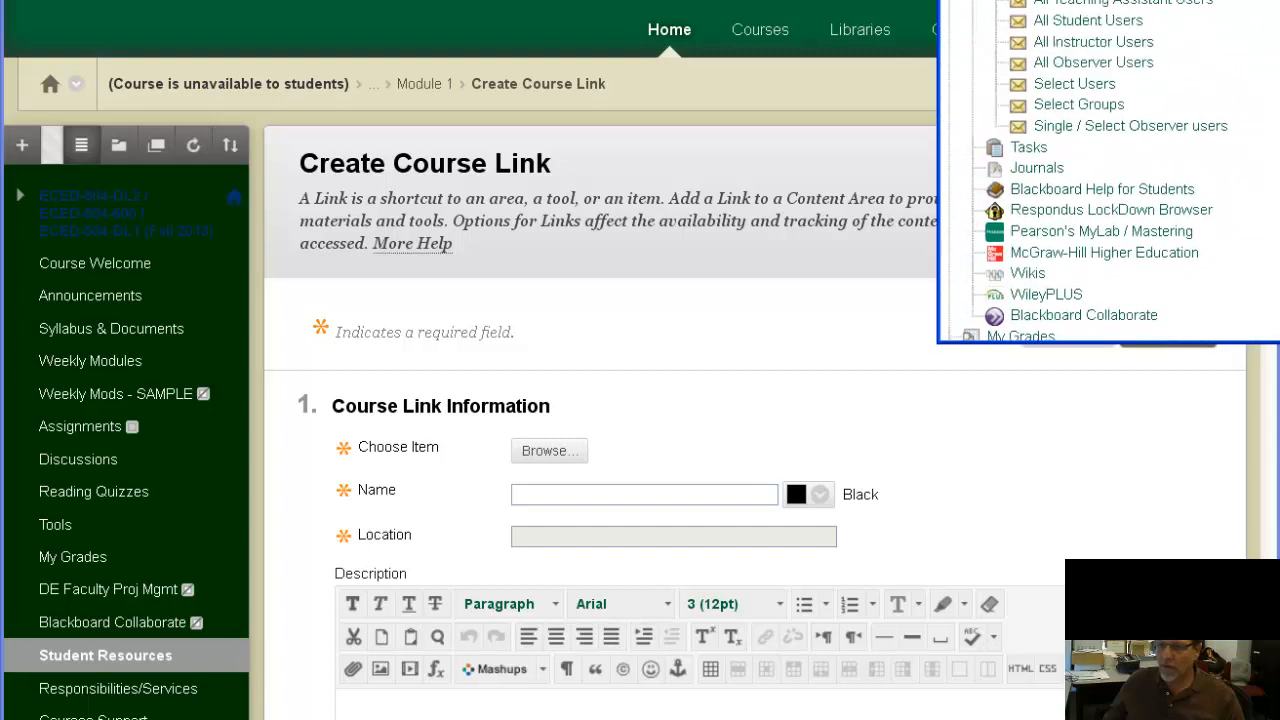
{"action": "scroll", "coordinate": [1051, 172], "scroll_direction": "up", "scroll_amount": 1}
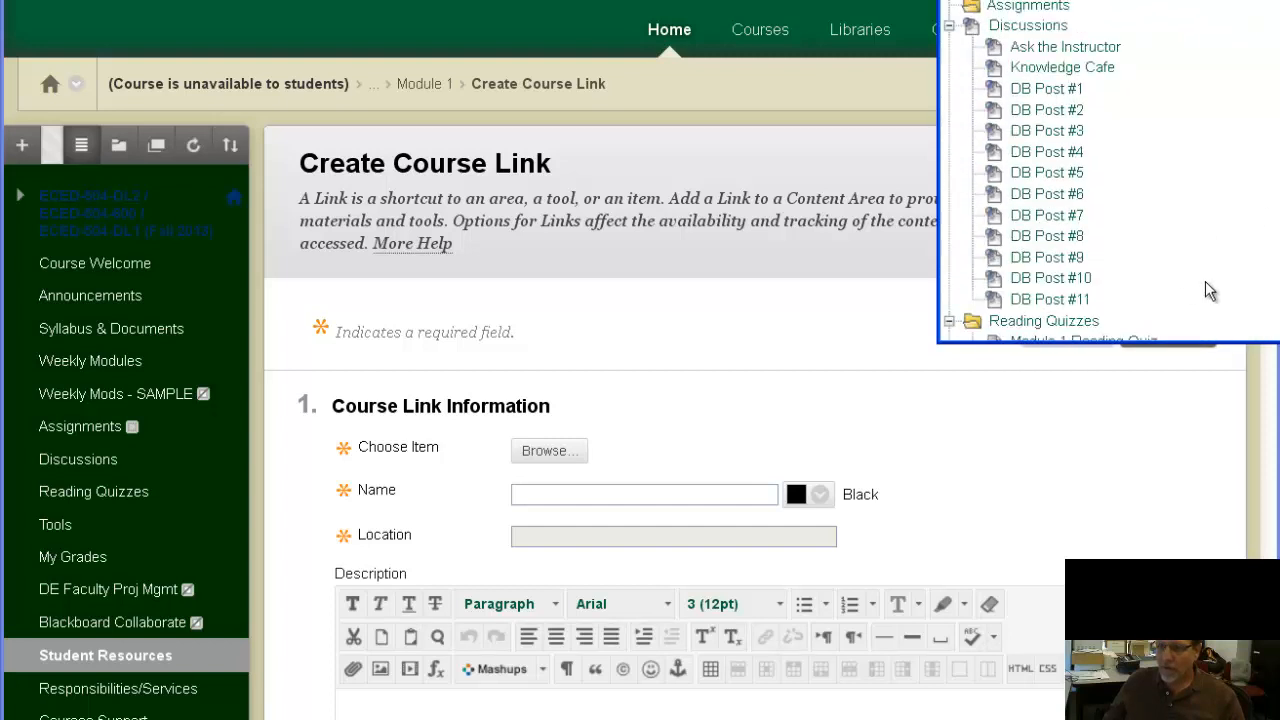
{"action": "scroll", "coordinate": [1210, 289], "scroll_direction": "down", "scroll_amount": 5}
{"action": "left_click_drag", "start_coordinate": [1144, 0], "coordinate": [938, 35]}
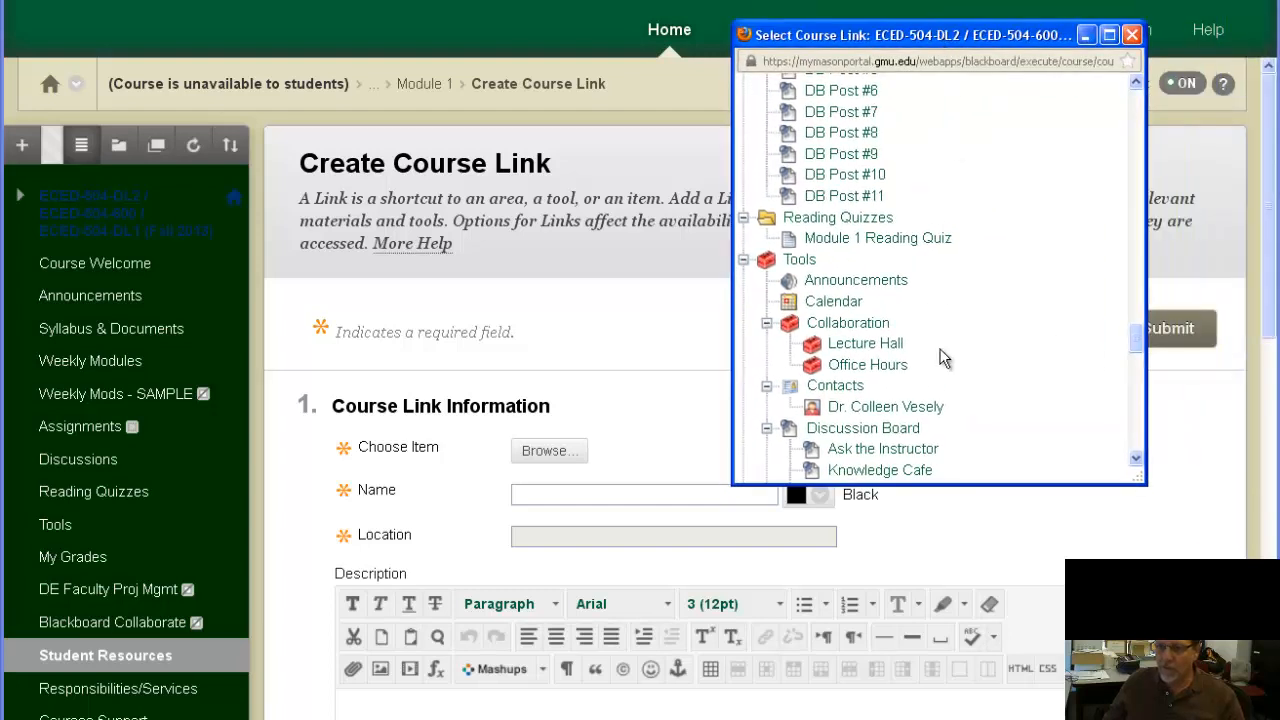
{"action": "scroll", "coordinate": [1140, 350], "scroll_direction": "down", "scroll_amount": 2}
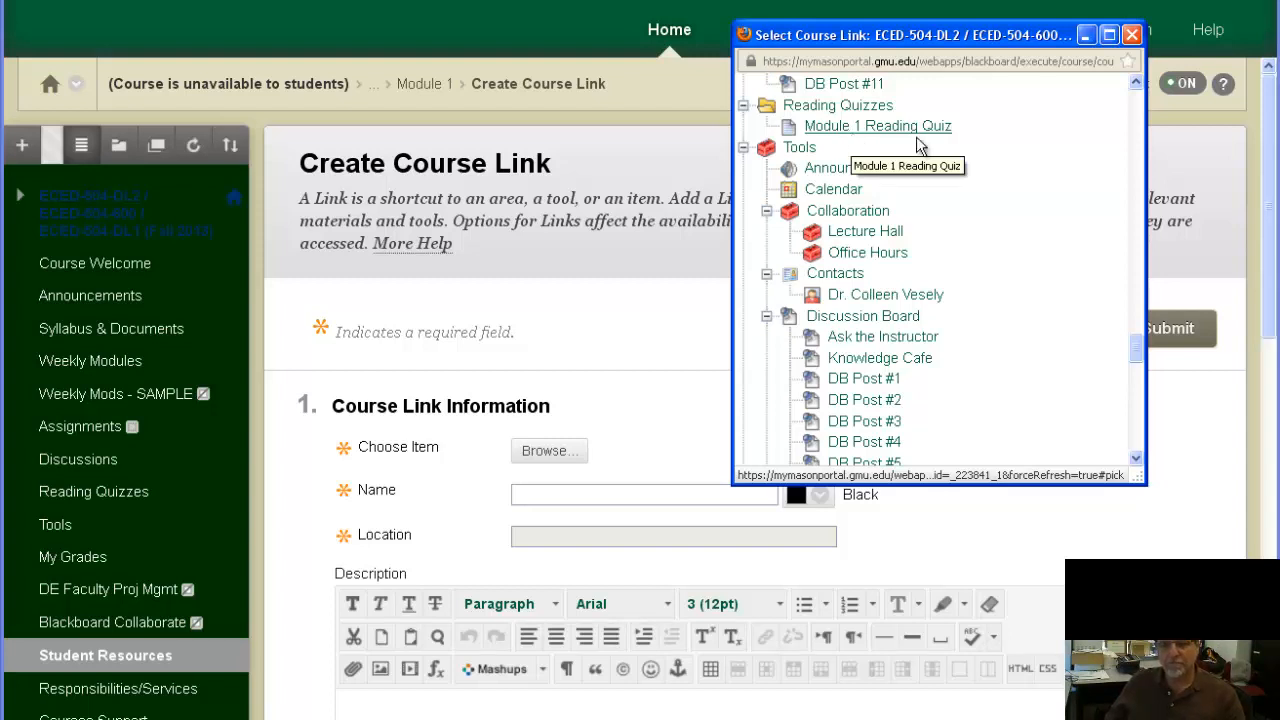
{"action": "left_click", "coordinate": [1132, 35]}
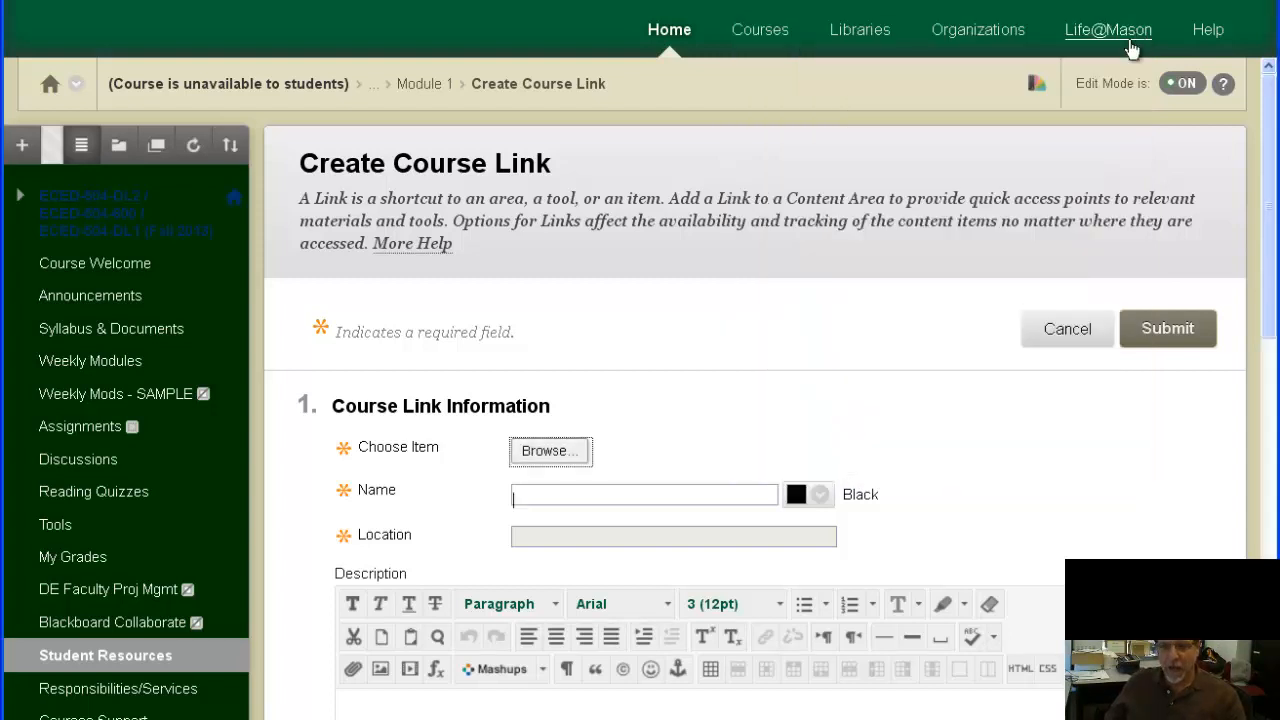
{"action": "left_click", "coordinate": [1057, 318]}
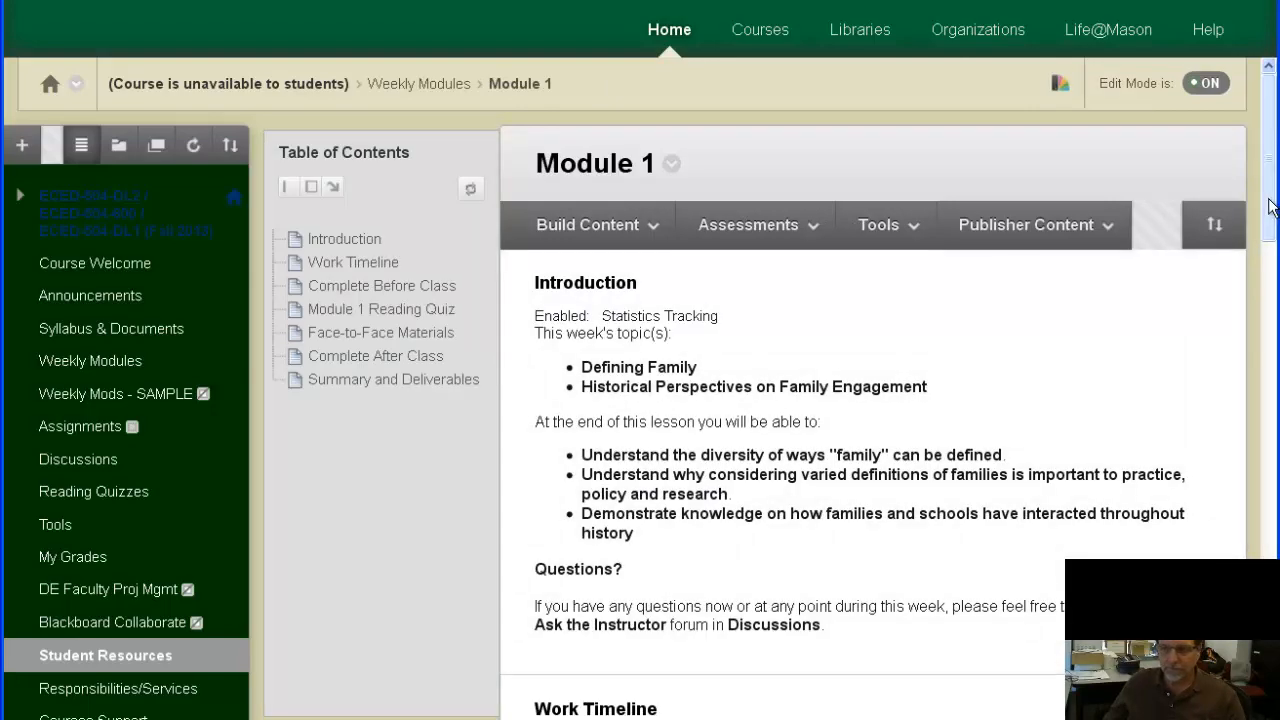
Step: Look over Module 1's Complete After Class section and open the course's Discussion Board
{"action": "scroll", "coordinate": [1237, 454], "scroll_direction": "down", "scroll_amount": 5}
{"action": "scroll", "coordinate": [1237, 454], "scroll_direction": "down", "scroll_amount": 9}
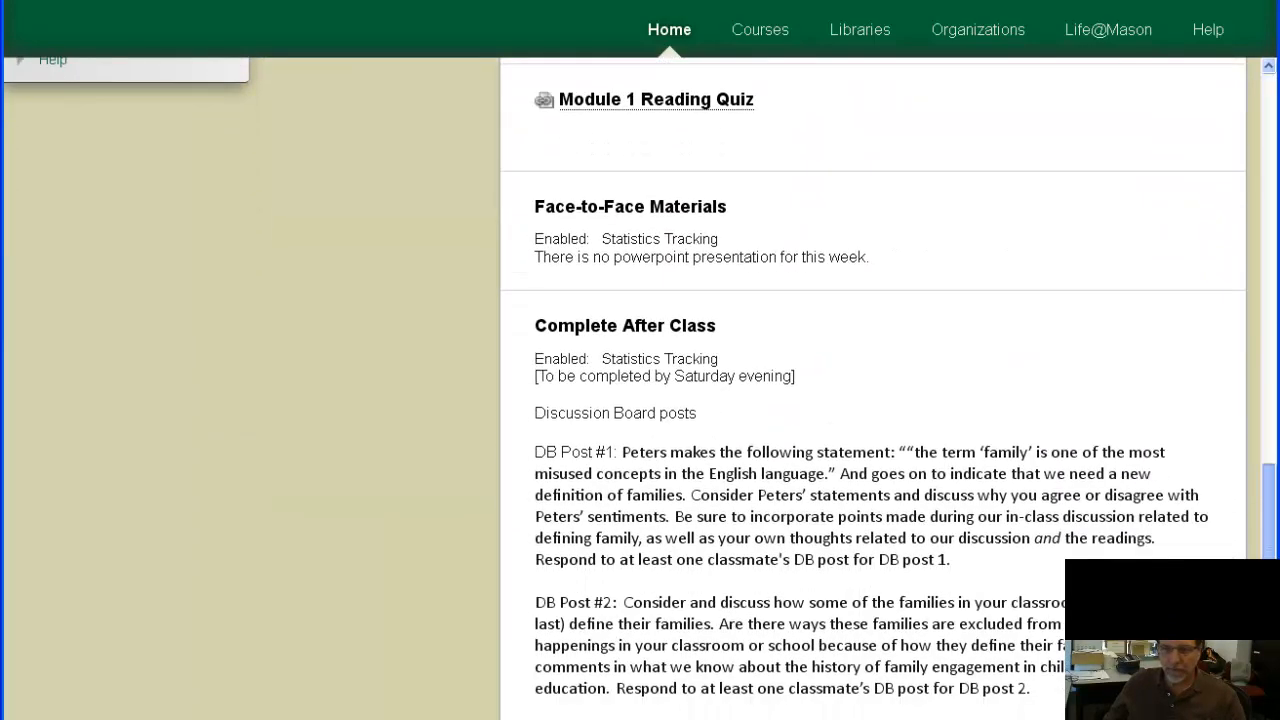
{"action": "left_click_drag", "start_coordinate": [1268, 636], "coordinate": [1216, 182]}
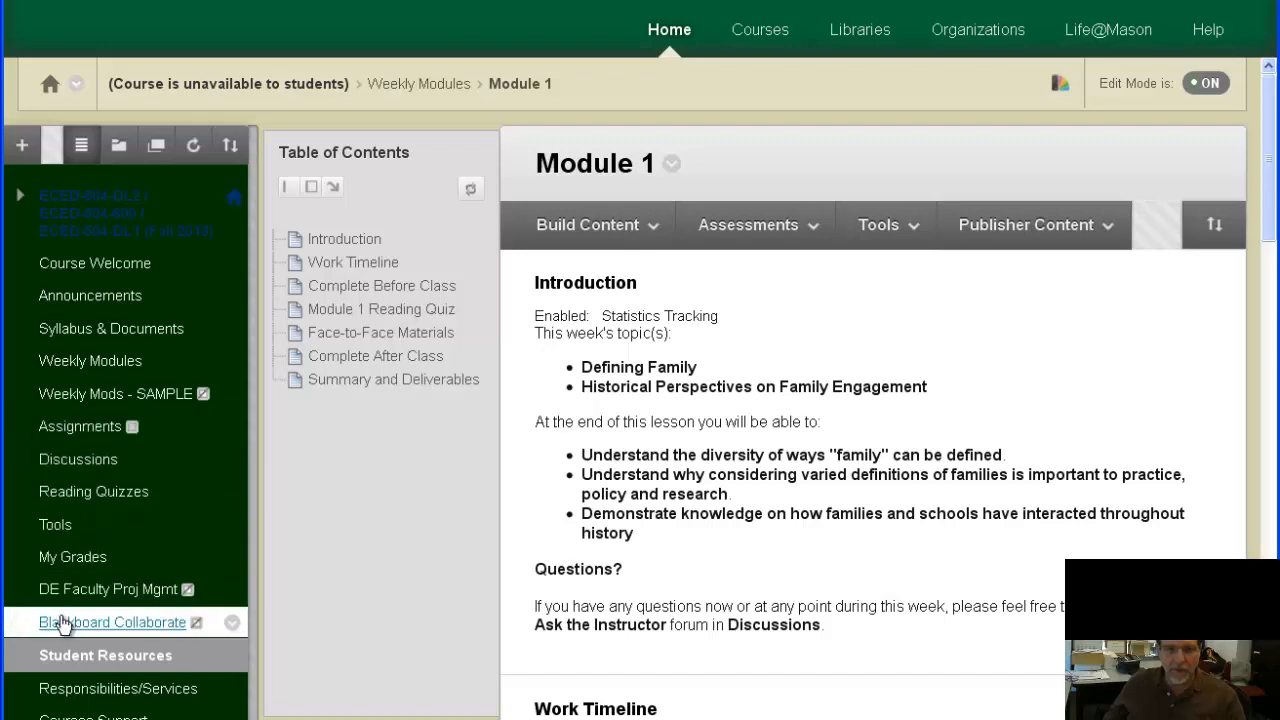
{"action": "left_click", "coordinate": [74, 471]}
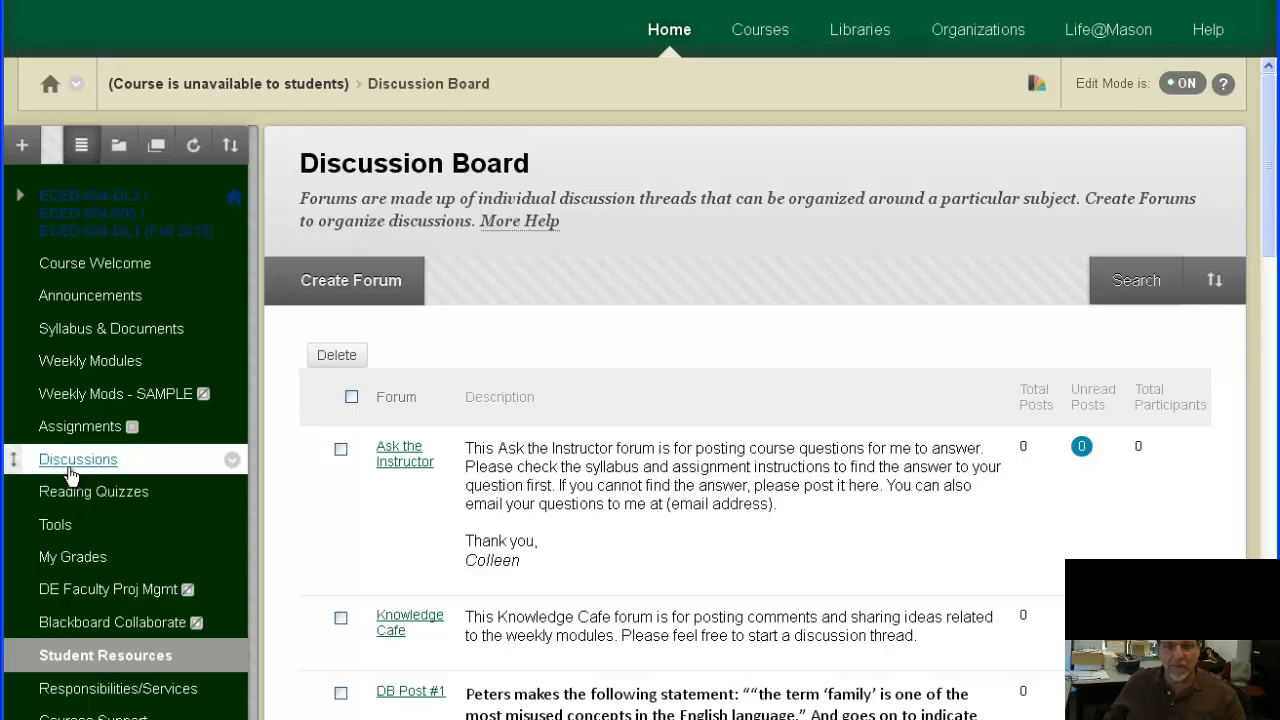
Step: Open the Discussion Board from the Course Tools to view the course's list of discussion boards, and collapse the Course Tools
{"action": "scroll", "coordinate": [90, 525], "scroll_direction": "down", "scroll_amount": 6}
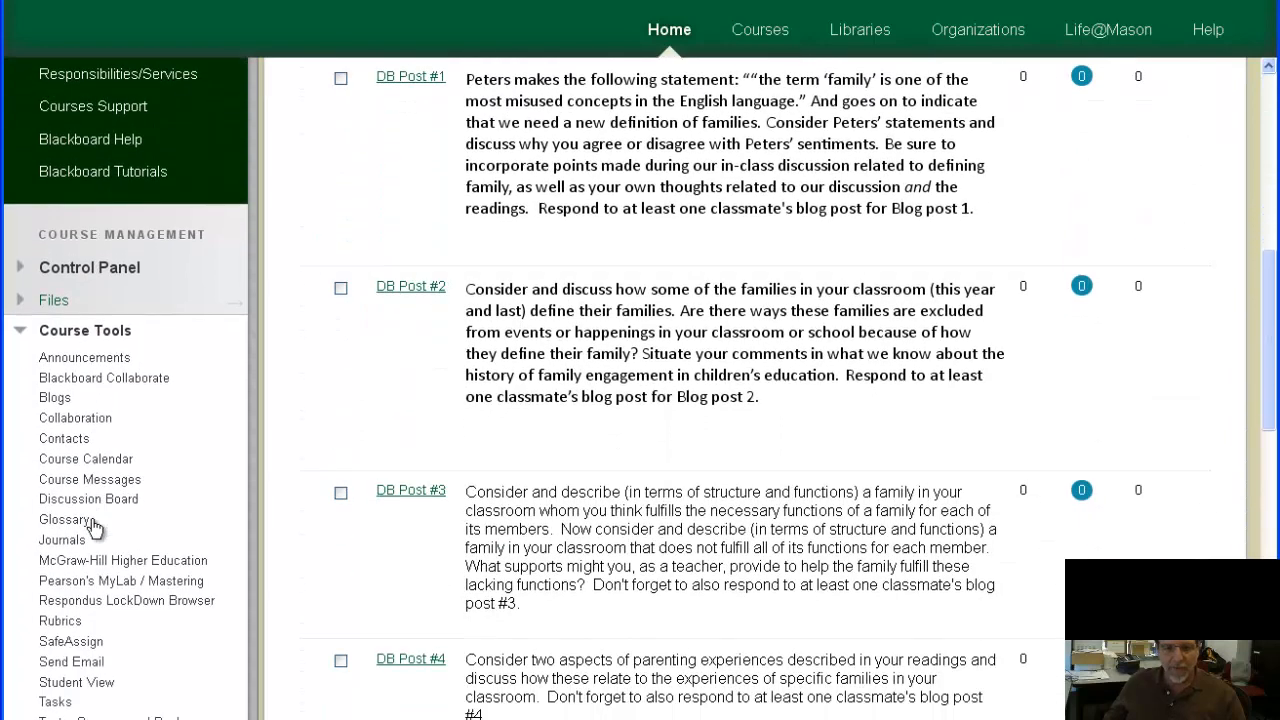
{"action": "left_click", "coordinate": [88, 503]}
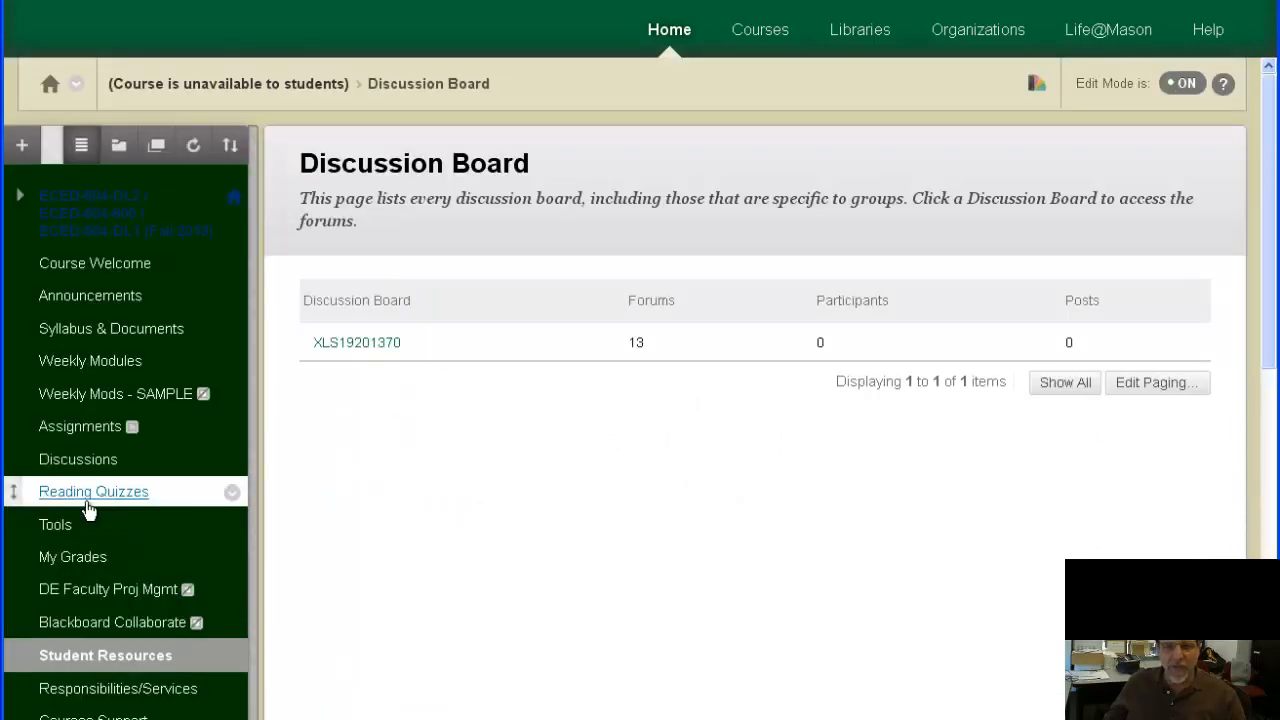
{"action": "scroll", "coordinate": [88, 509], "scroll_direction": "down", "scroll_amount": 6}
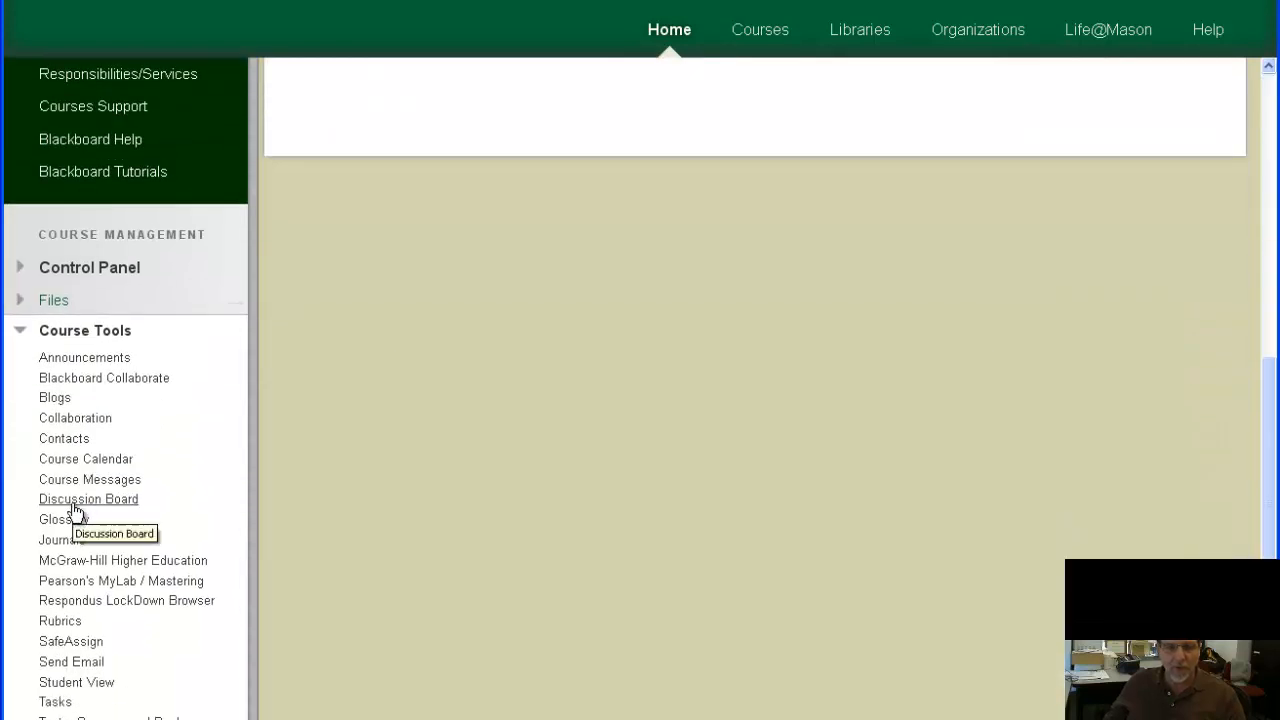
{"action": "left_click", "coordinate": [20, 331]}
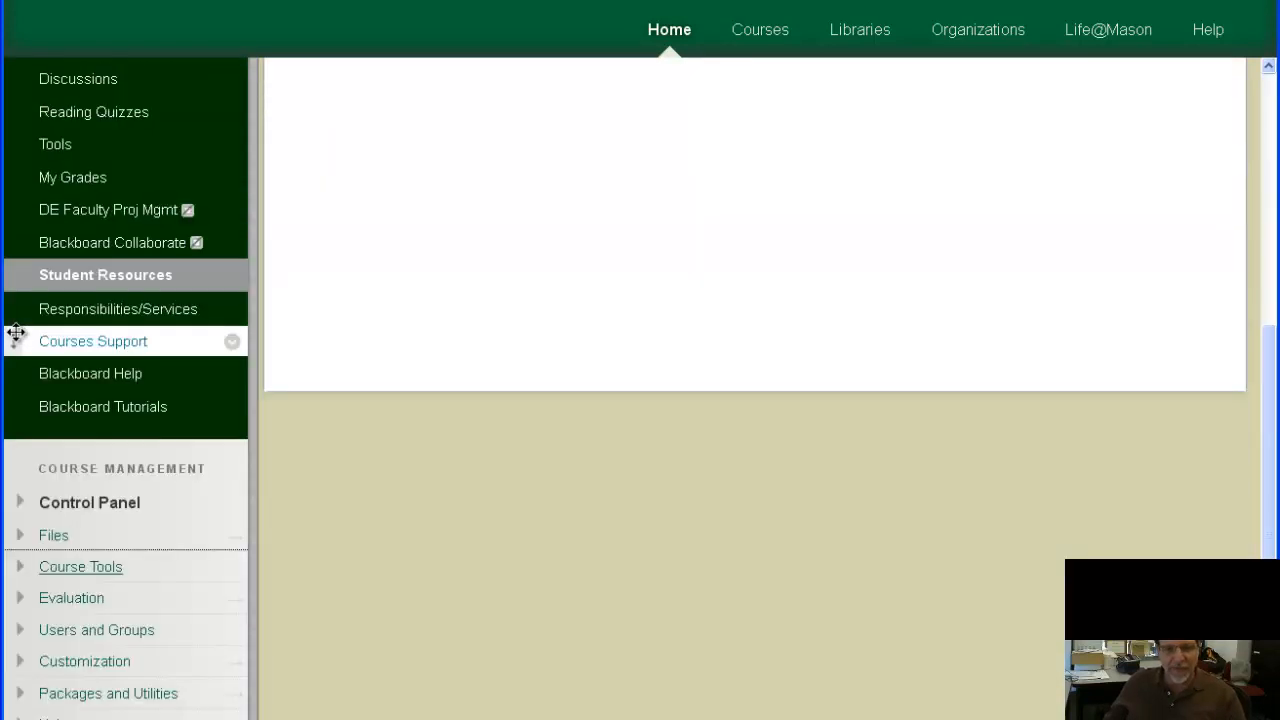
Step: Return to the course's Discussions and look over the forums, including DB Post #1 and DB Post #2
{"action": "scroll", "coordinate": [110, 380], "scroll_direction": "up", "scroll_amount": 2}
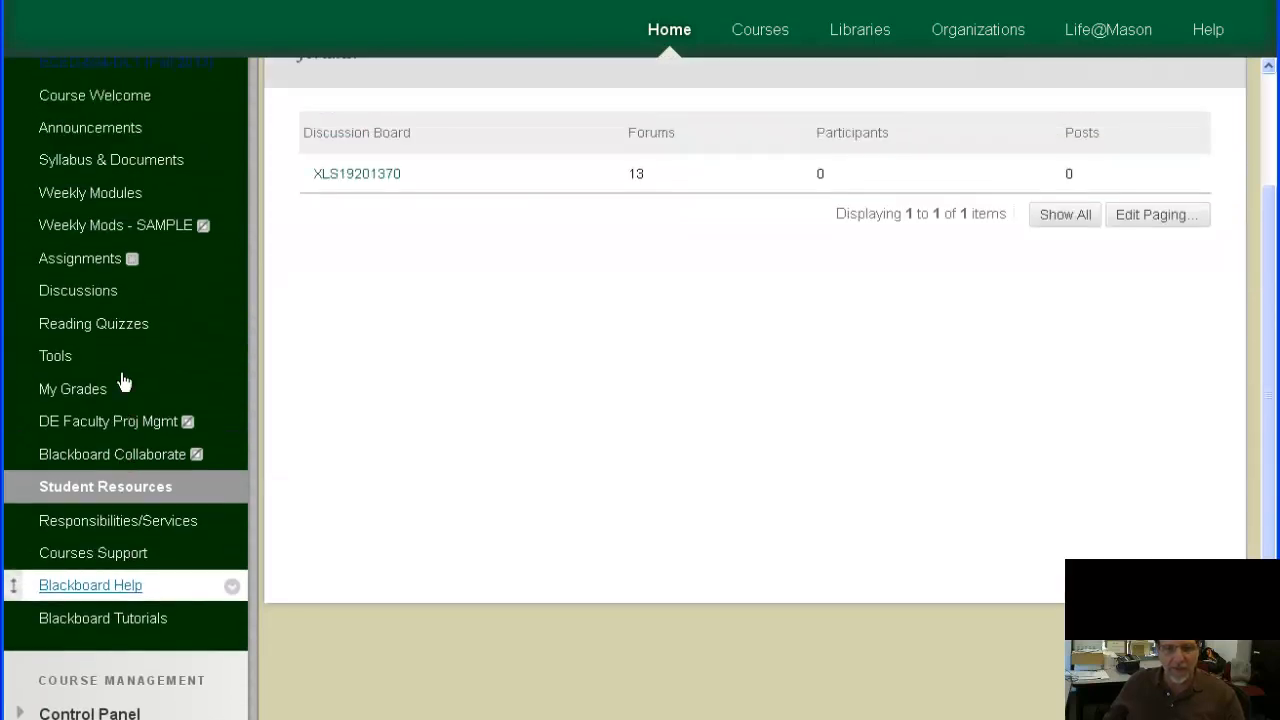
{"action": "scroll", "coordinate": [122, 380], "scroll_direction": "up", "scroll_amount": 1}
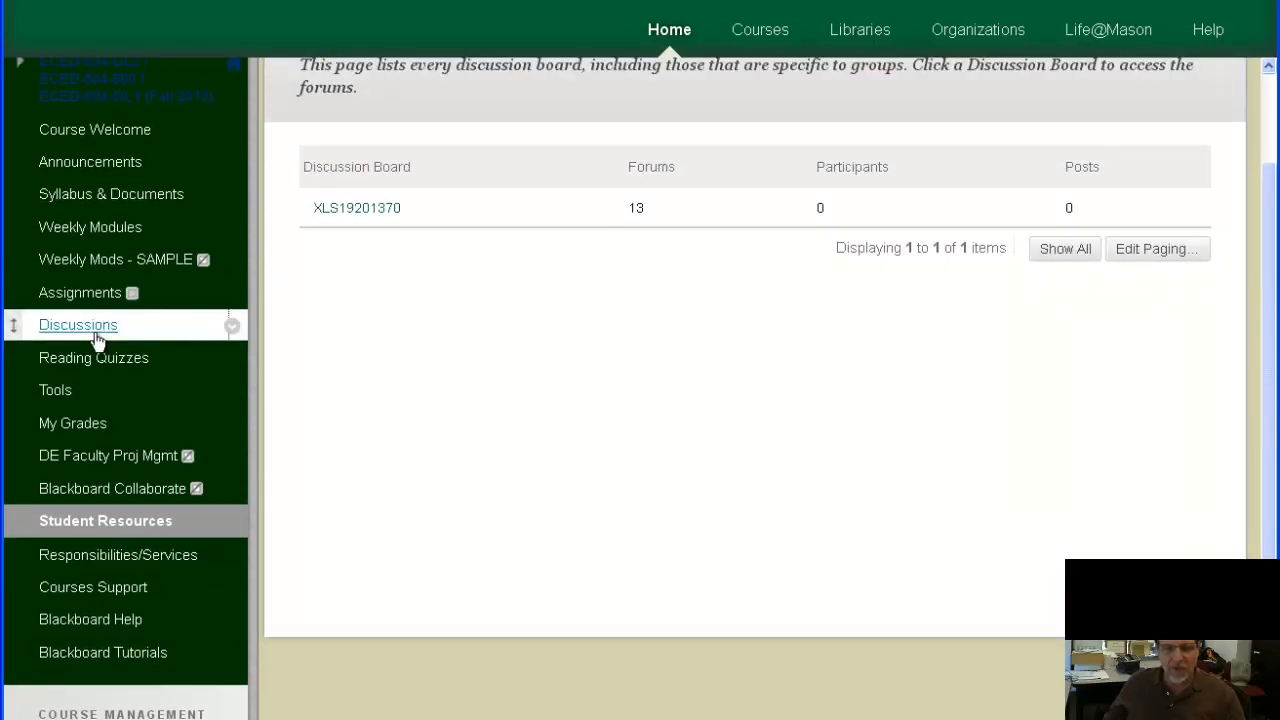
{"action": "left_click", "coordinate": [100, 338]}
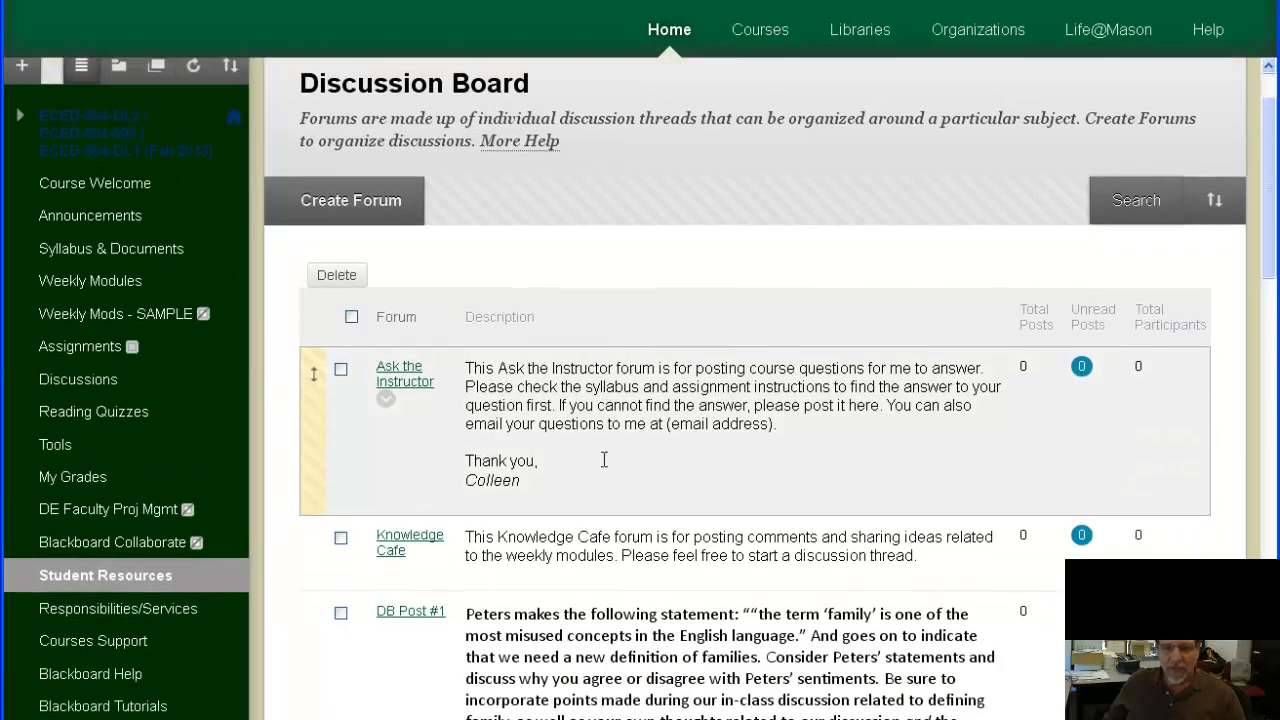
{"action": "scroll", "coordinate": [570, 415], "scroll_direction": "down", "scroll_amount": 3}
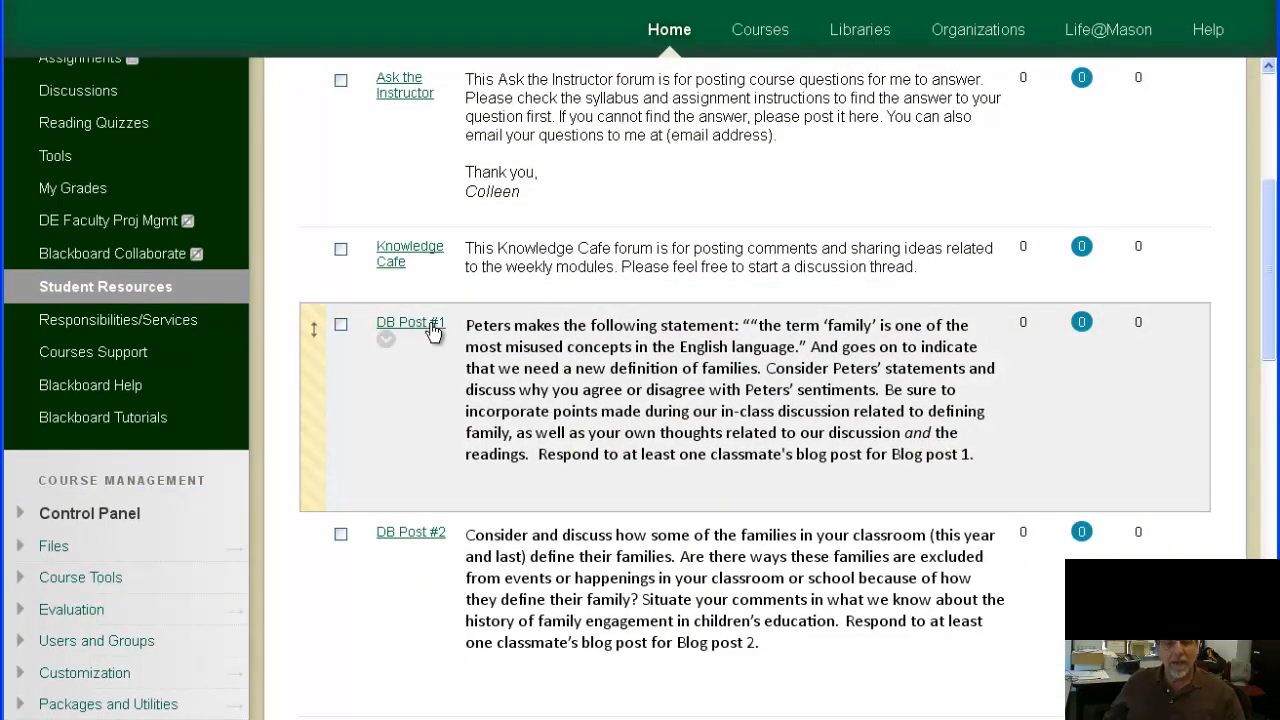
{"action": "scroll", "coordinate": [430, 323], "scroll_direction": "up", "scroll_amount": 1}
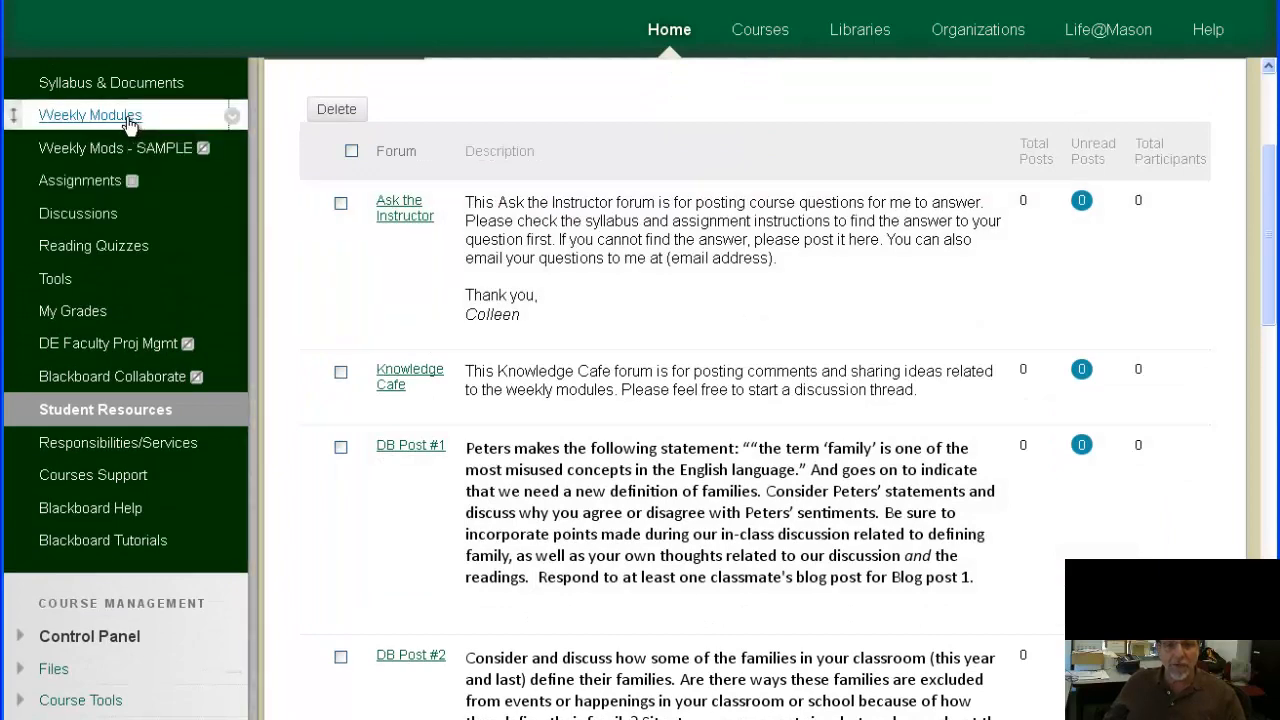
Step: Open Module 2 from the Weekly Modules and look through its sections from Introduction to Summary and Deliverables
{"action": "left_click", "coordinate": [100, 116]}
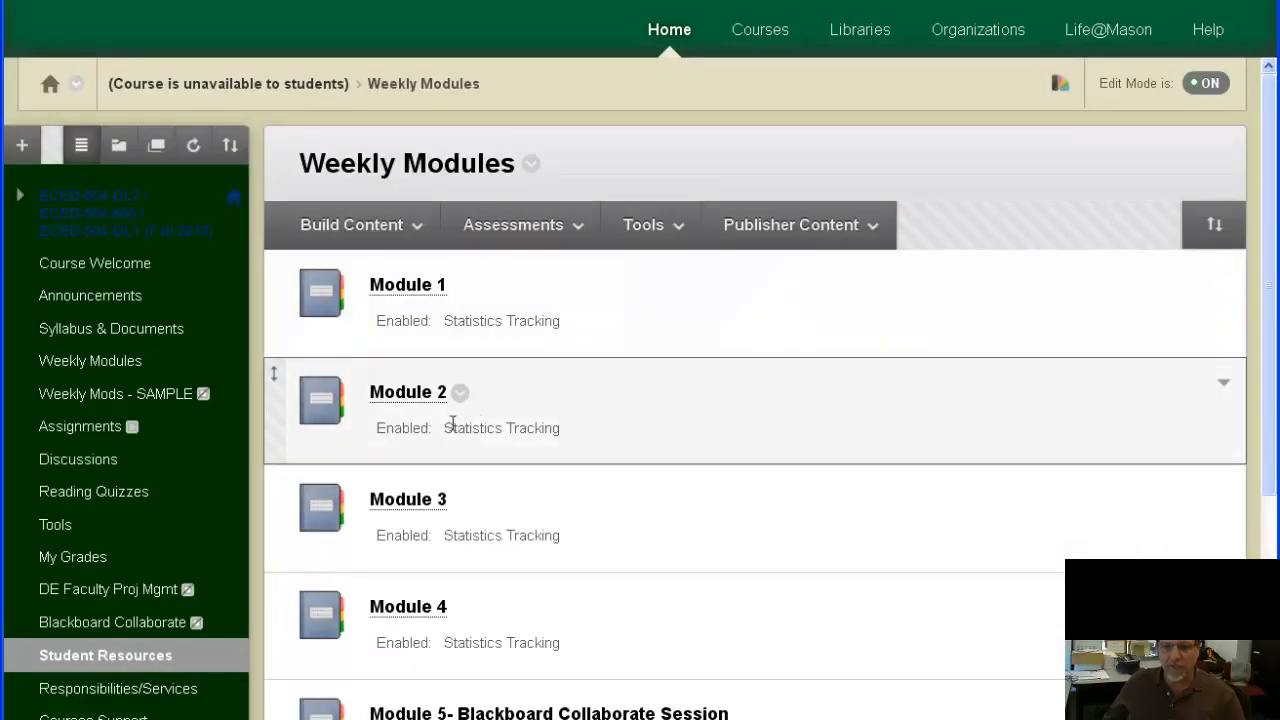
{"action": "left_click", "coordinate": [408, 394]}
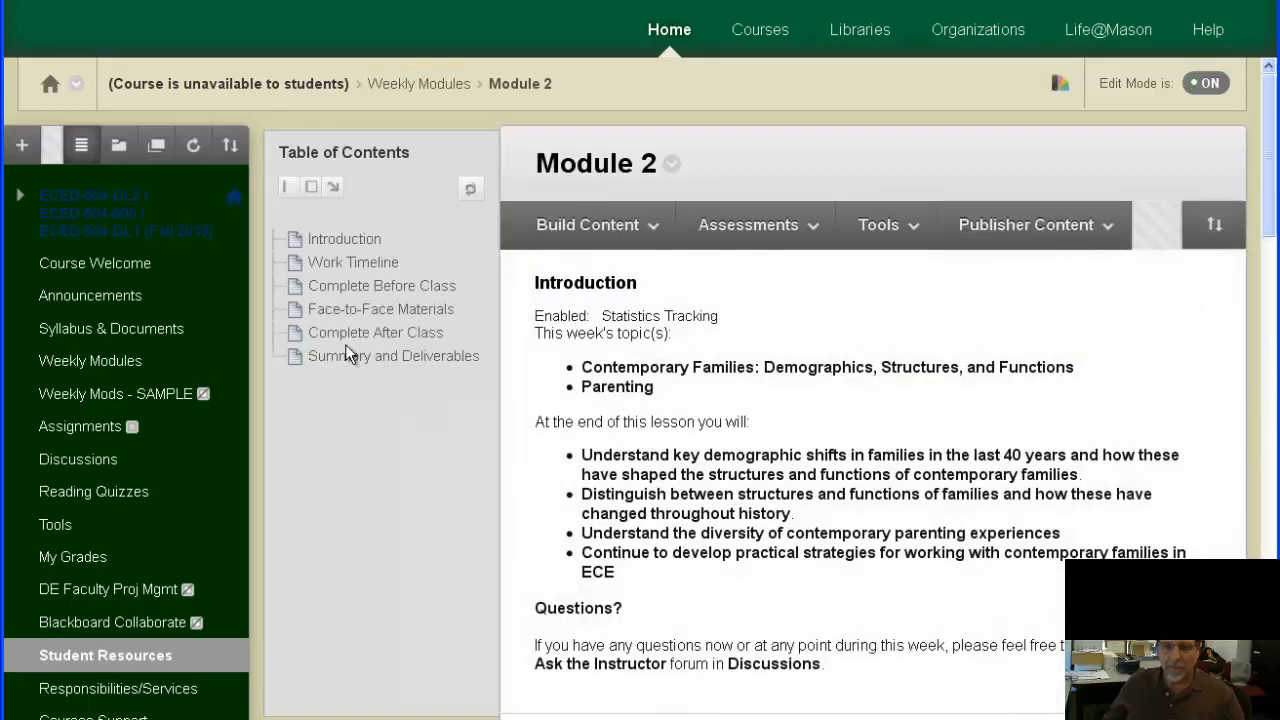
{"action": "scroll", "coordinate": [856, 399], "scroll_direction": "down", "scroll_amount": 8}
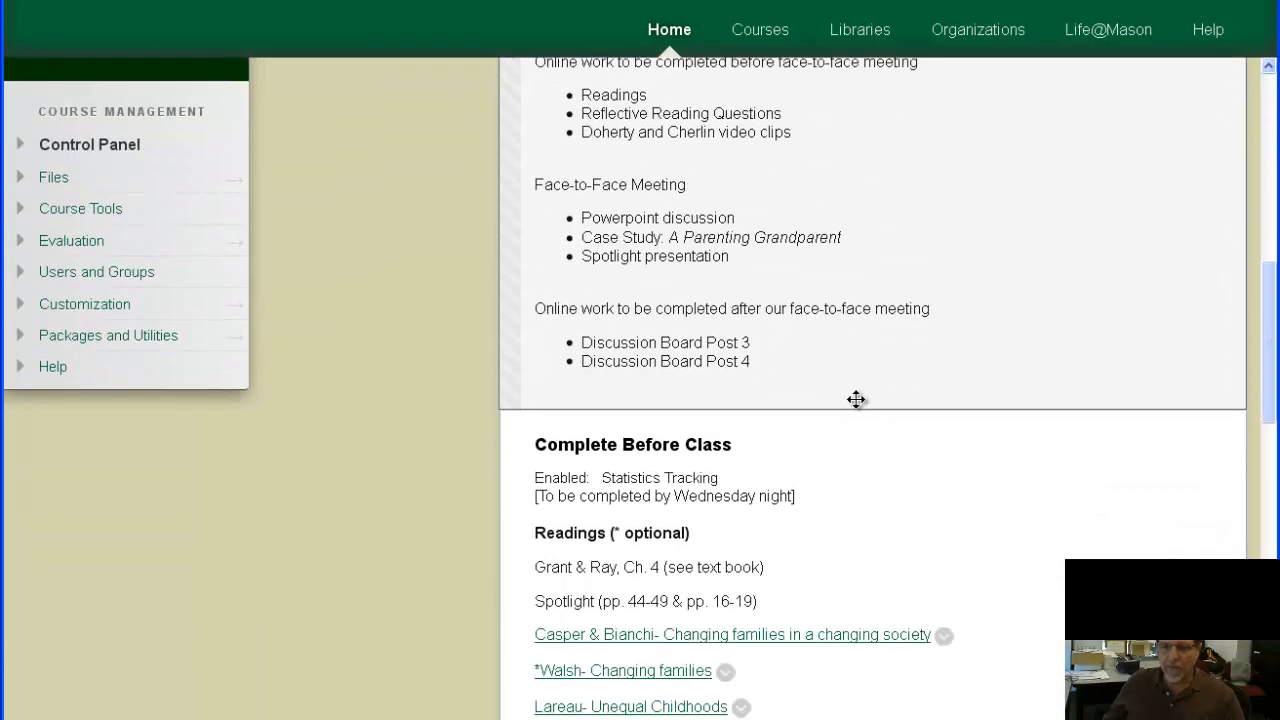
{"action": "scroll", "coordinate": [856, 400], "scroll_direction": "down", "scroll_amount": 3}
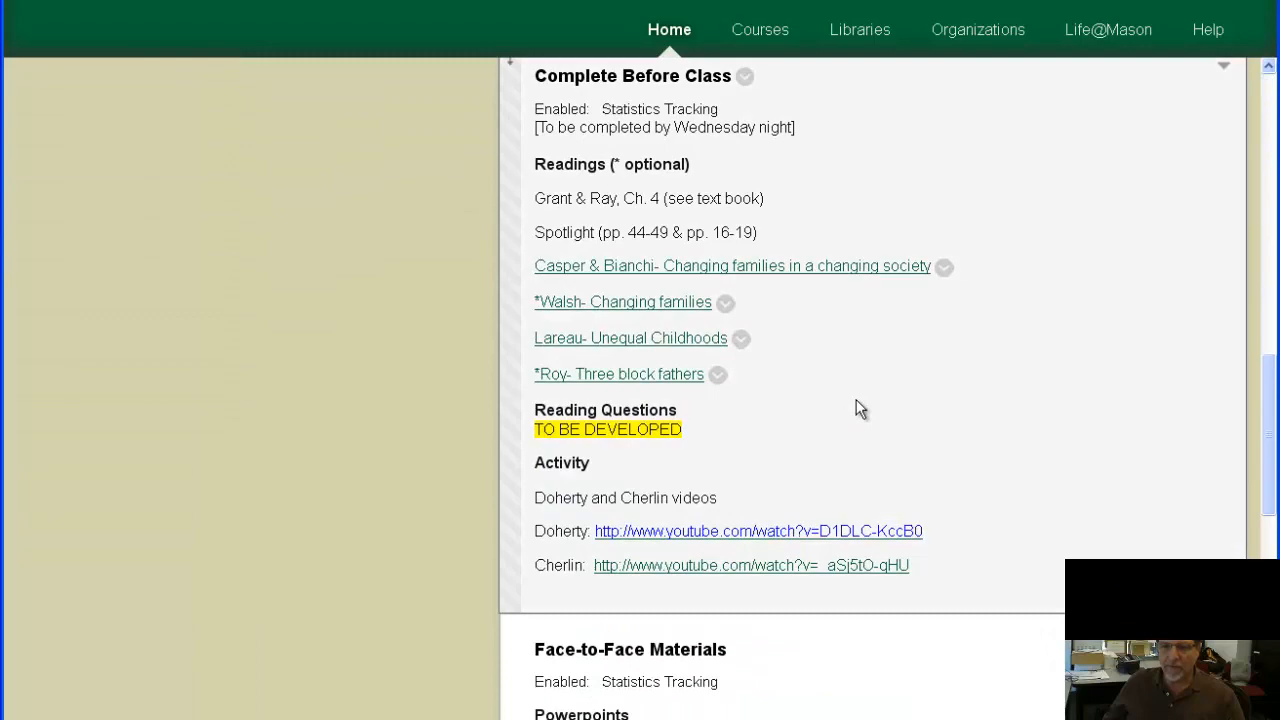
{"action": "scroll", "coordinate": [856, 409], "scroll_direction": "down", "scroll_amount": 5}
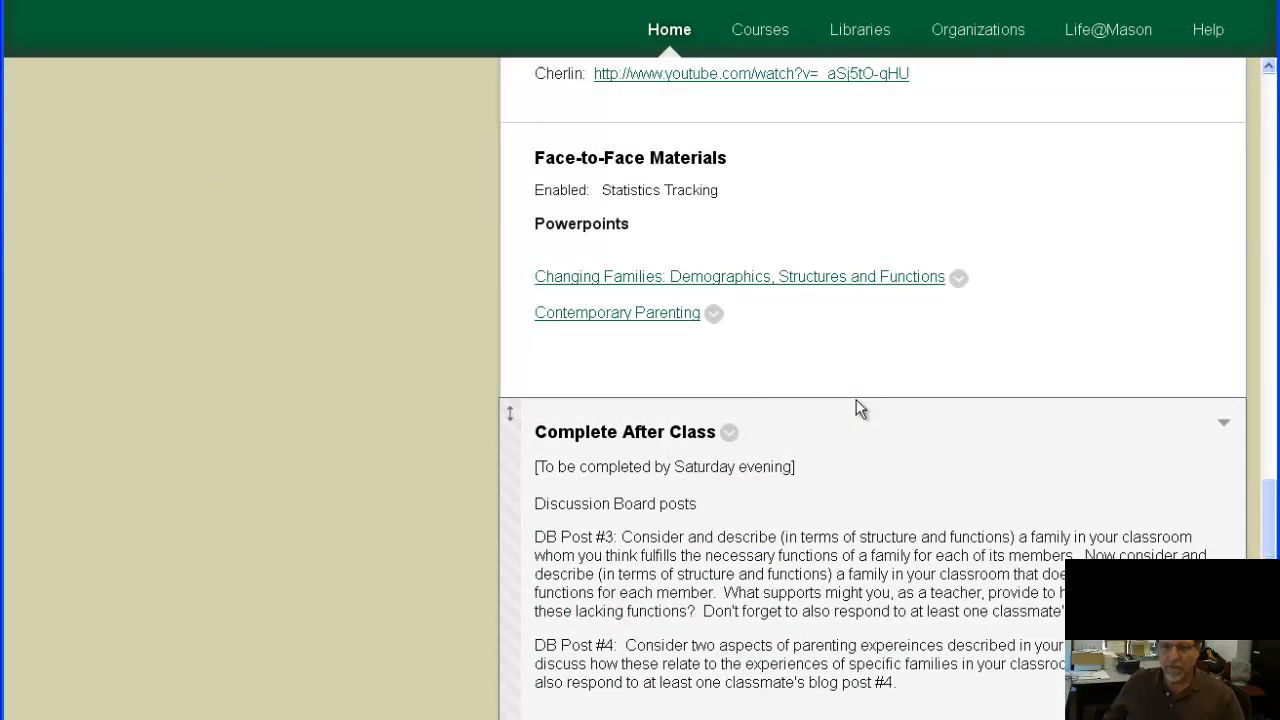
{"action": "scroll", "coordinate": [856, 409], "scroll_direction": "down", "scroll_amount": 4}
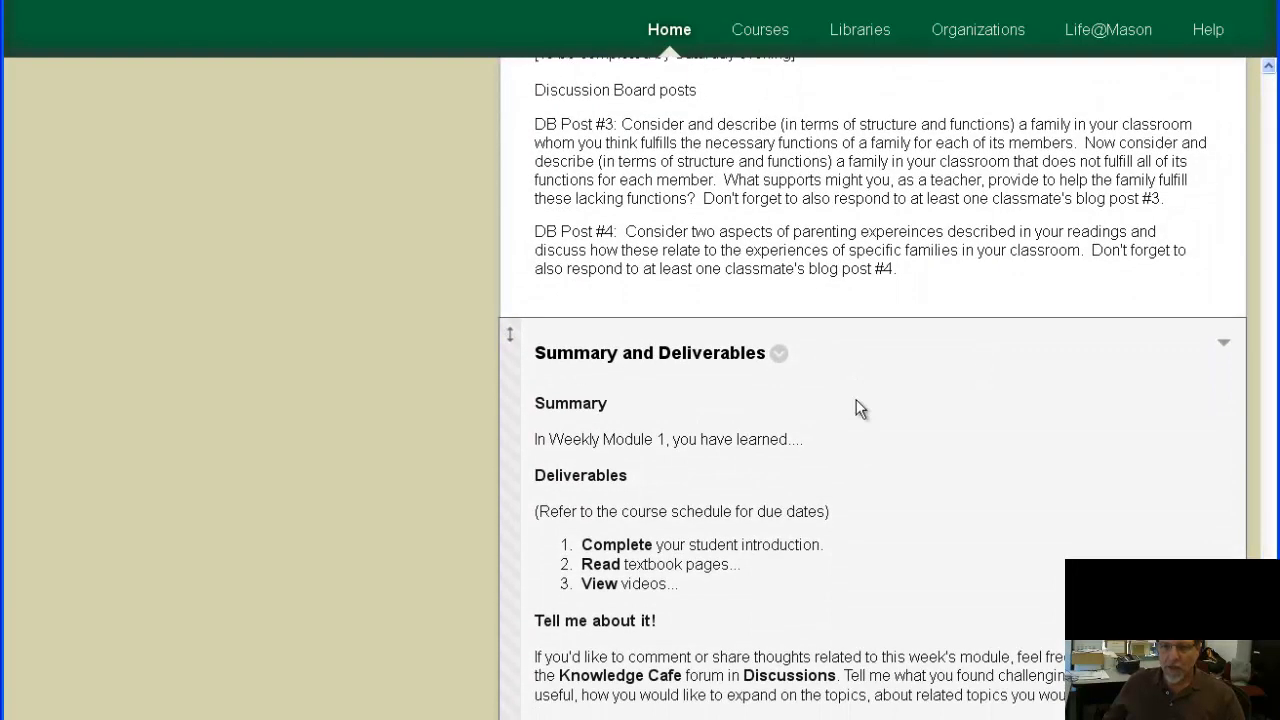
{"action": "scroll", "coordinate": [856, 400], "scroll_direction": "up", "scroll_amount": 15}
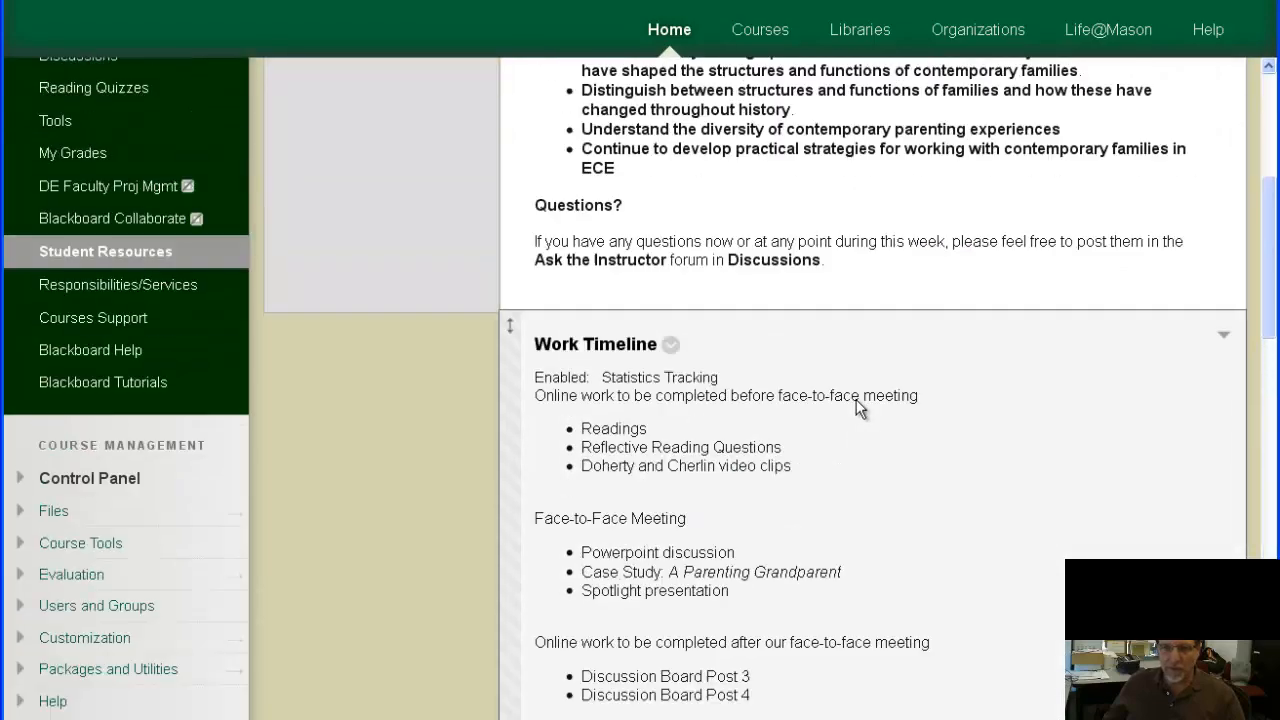
{"action": "scroll", "coordinate": [455, 389], "scroll_direction": "down", "scroll_amount": 1}
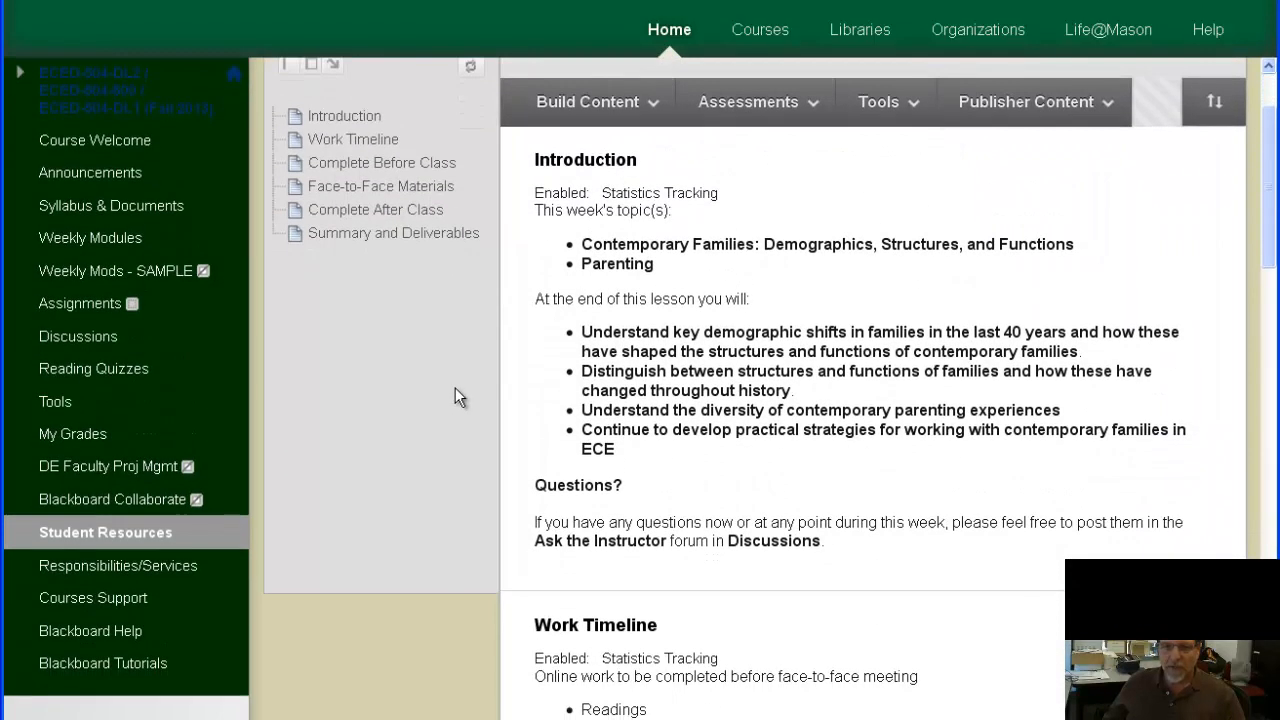
Step: Look over the assessment and tool types that can be added to Module 2, and start creating a course link there
{"action": "left_click", "coordinate": [801, 112]}
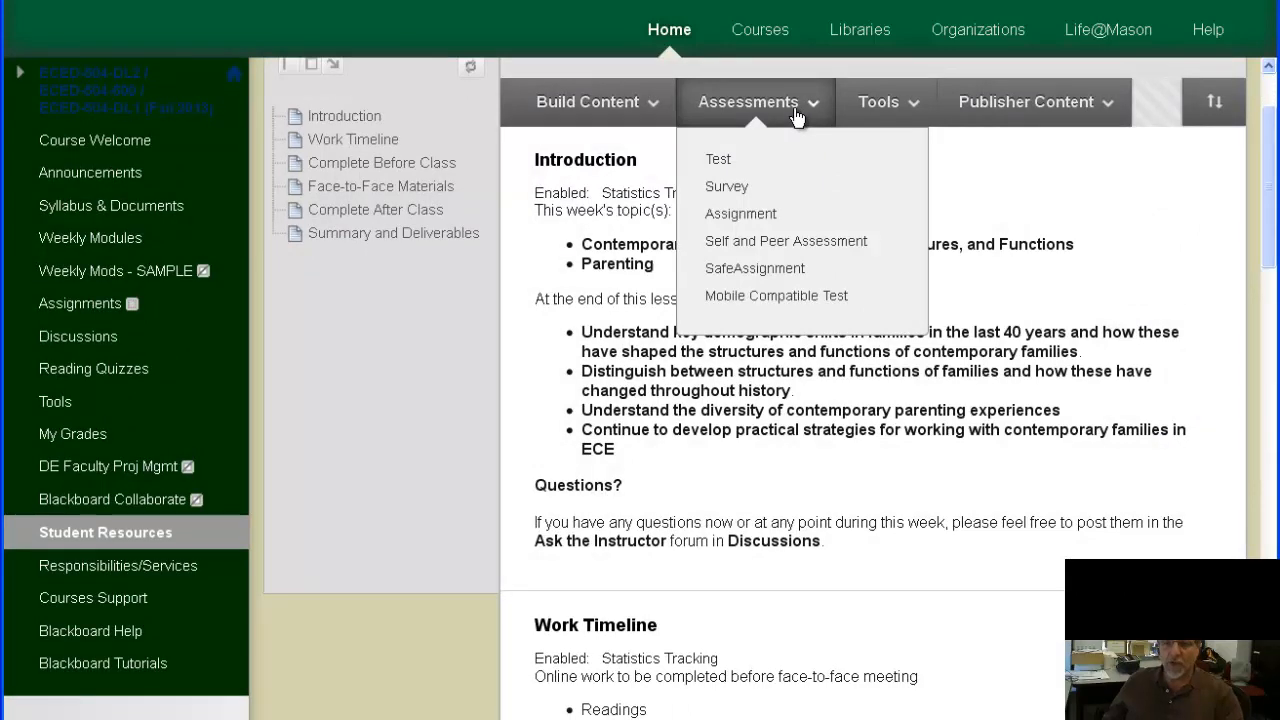
{"action": "left_click", "coordinate": [652, 110]}
{"action": "left_click", "coordinate": [801, 108]}
{"action": "left_click", "coordinate": [915, 103]}
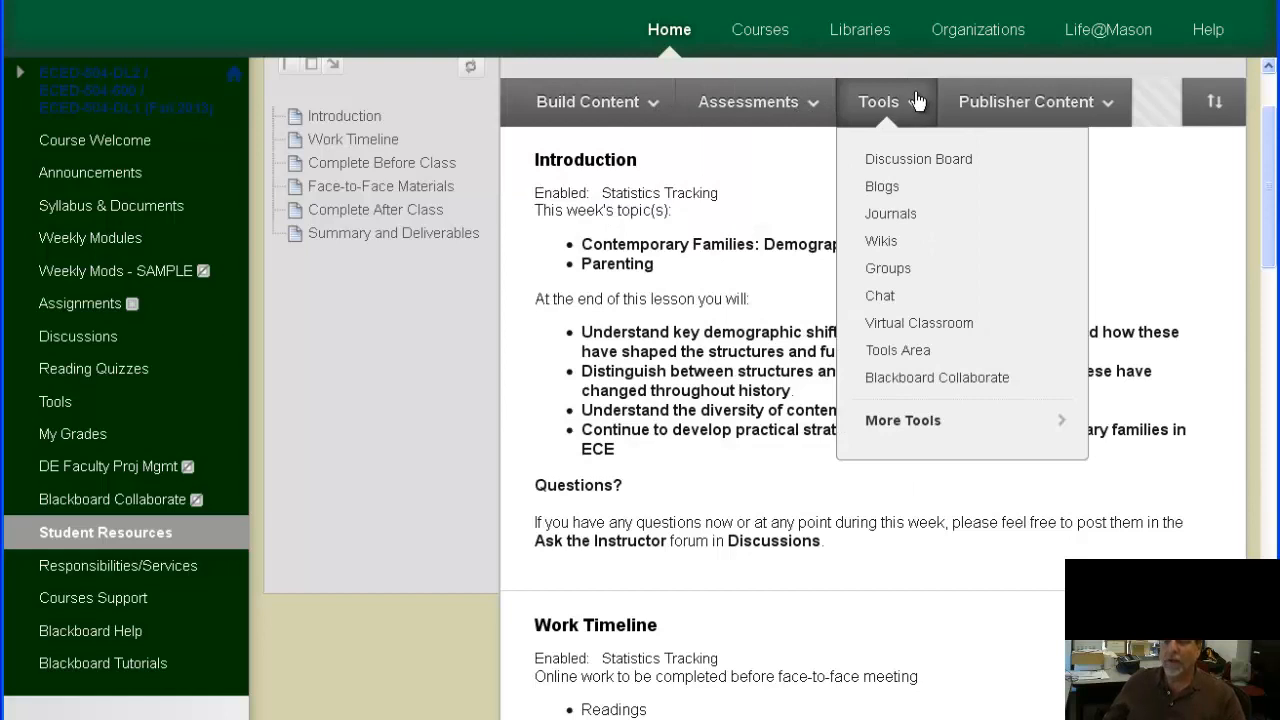
{"action": "left_click", "coordinate": [611, 103]}
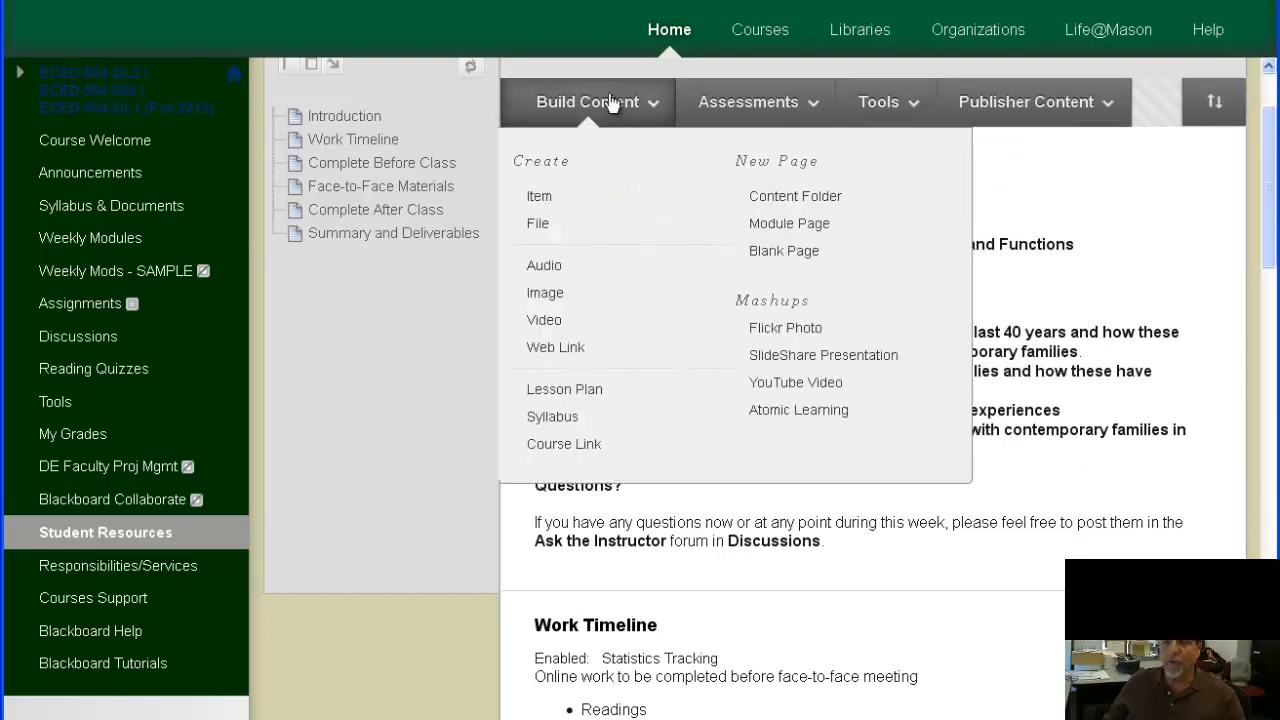
{"action": "left_click", "coordinate": [586, 445]}
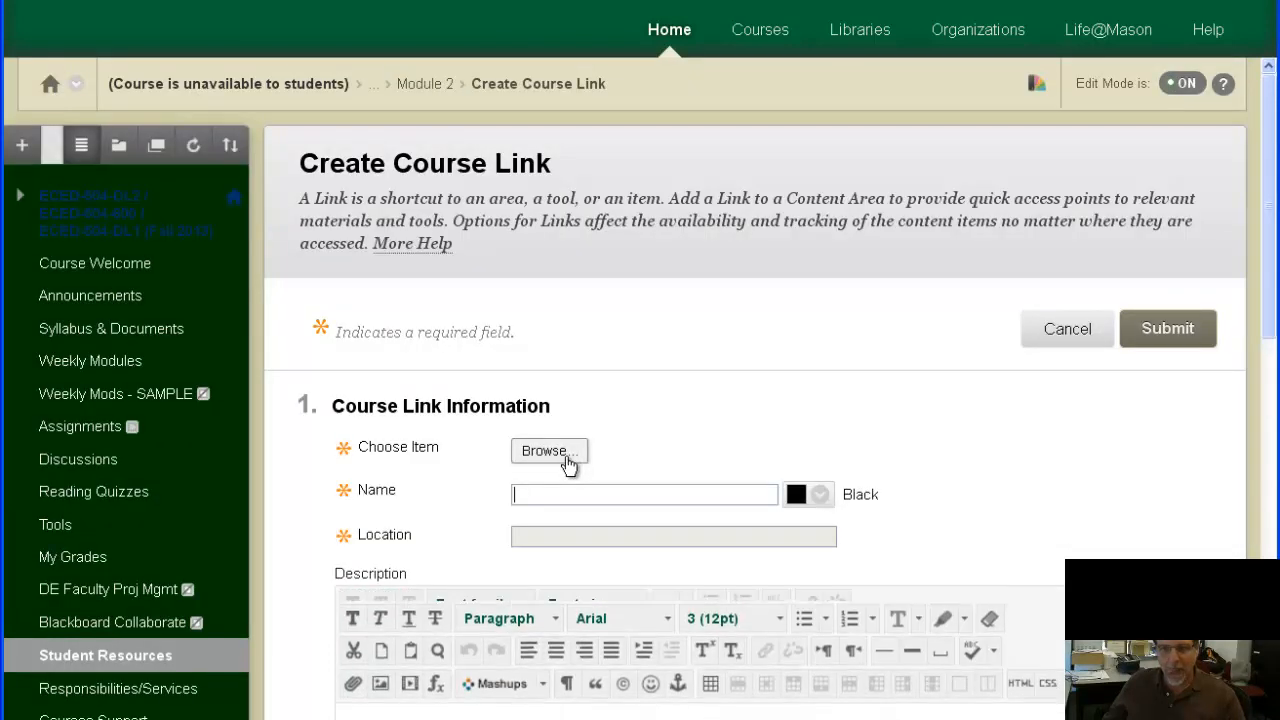
Step: Choose DB Post #2 under Discussions as the item for the Module 2 course link, collapsing the module folders in the enlarged item list
{"action": "left_click", "coordinate": [568, 458]}
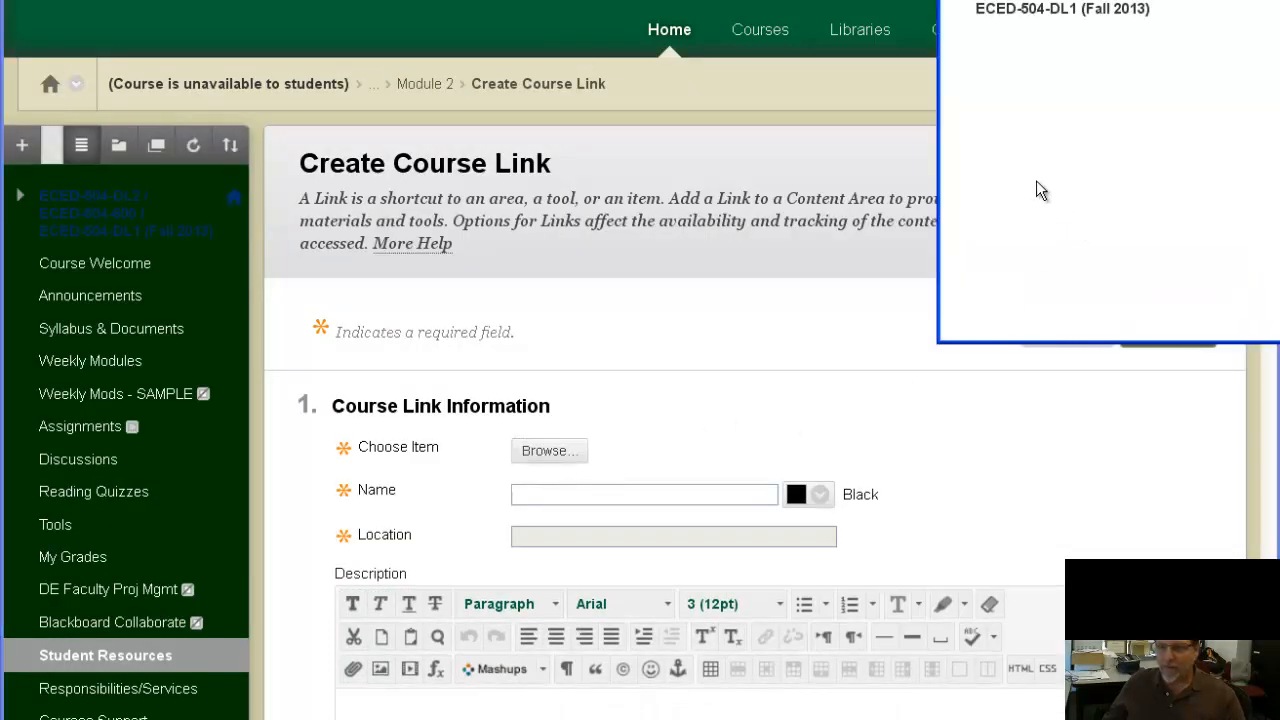
{"action": "left_click", "coordinate": [948, 134]}
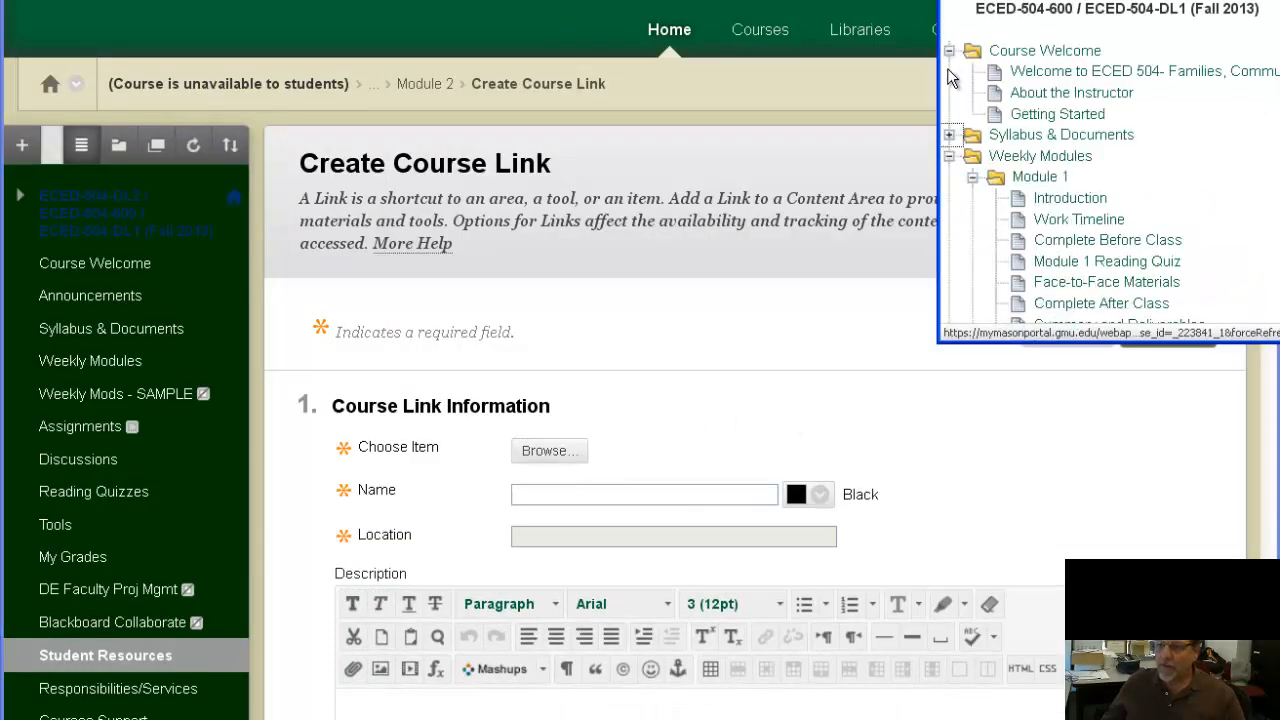
{"action": "left_click", "coordinate": [949, 157]}
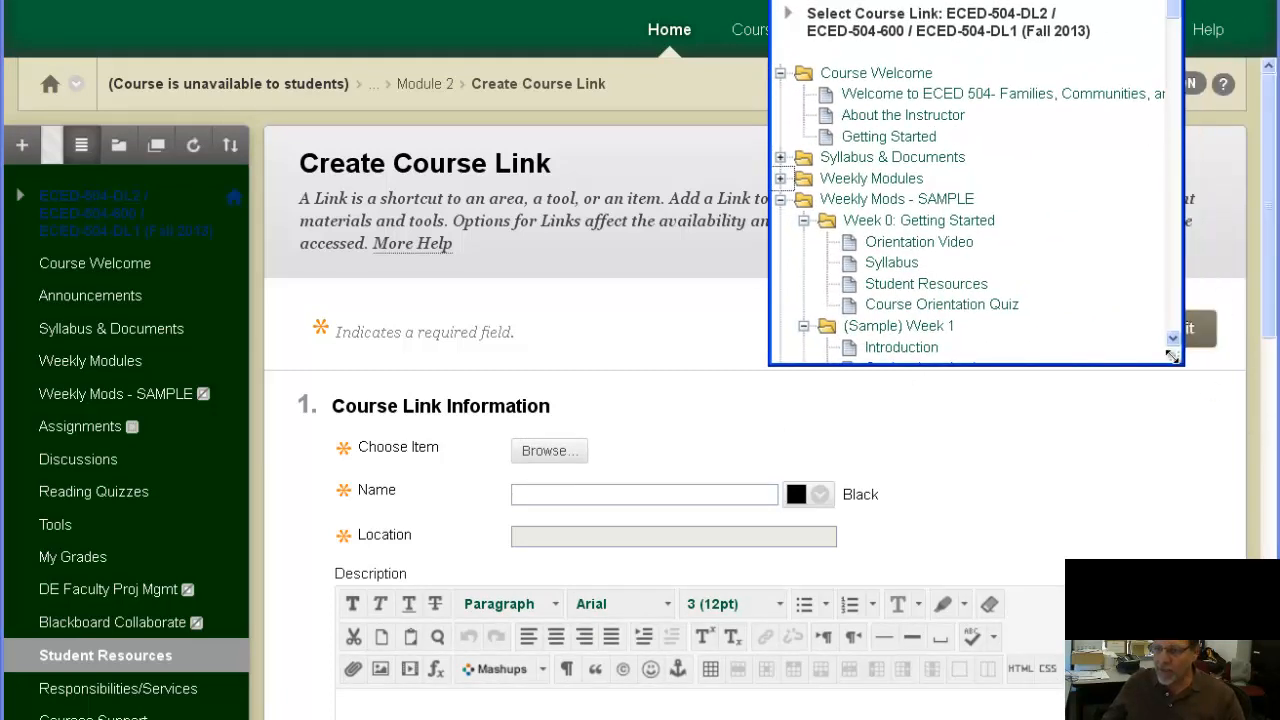
{"action": "left_click_drag", "start_coordinate": [1177, 357], "coordinate": [1165, 574]}
{"action": "left_click", "coordinate": [780, 199]}
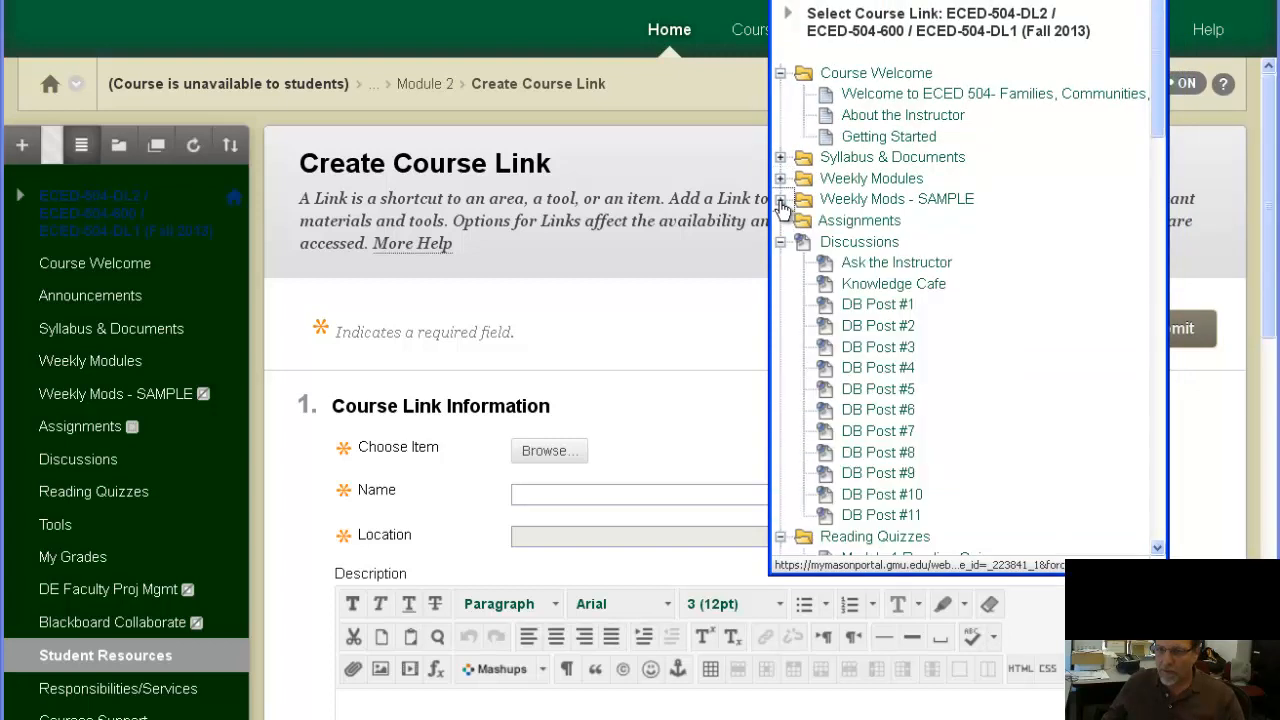
{"action": "left_click", "coordinate": [874, 331]}
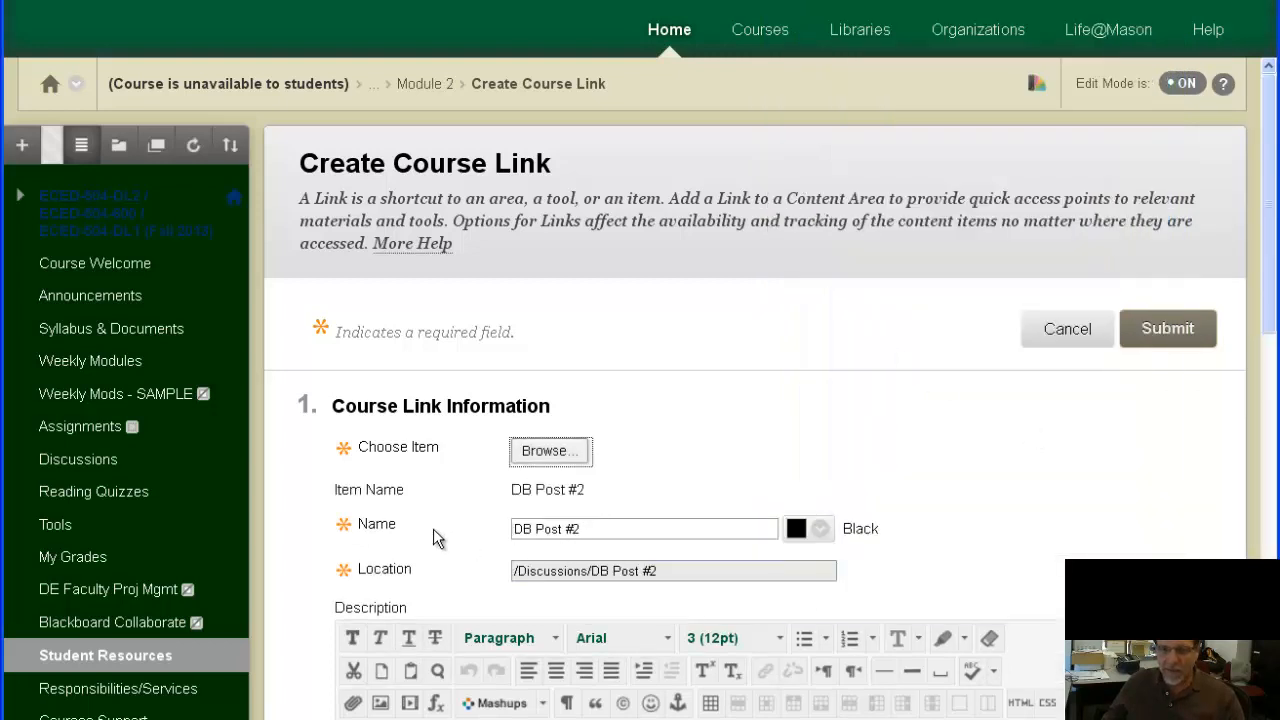
Step: Examine the course link's name, location, description and Standard Options, and cancel creating the link
{"action": "left_click_drag", "start_coordinate": [588, 528], "coordinate": [465, 522]}
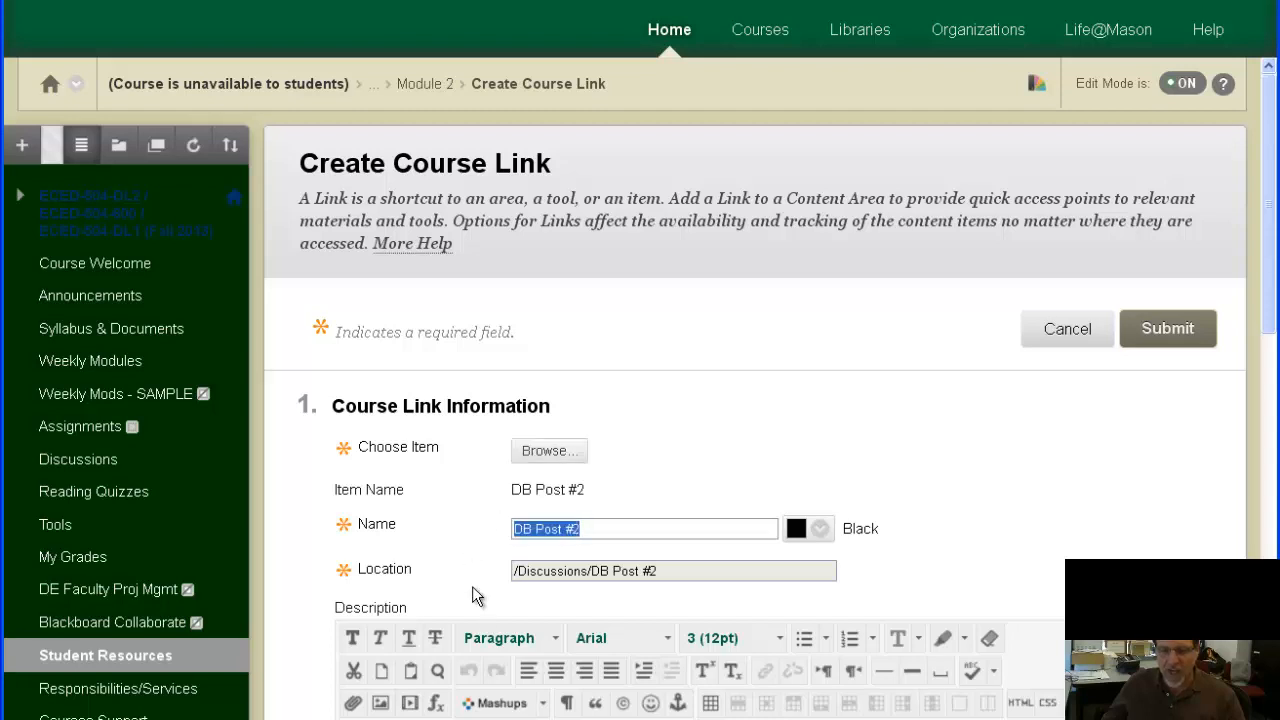
{"action": "left_click_drag", "start_coordinate": [674, 572], "coordinate": [480, 567]}
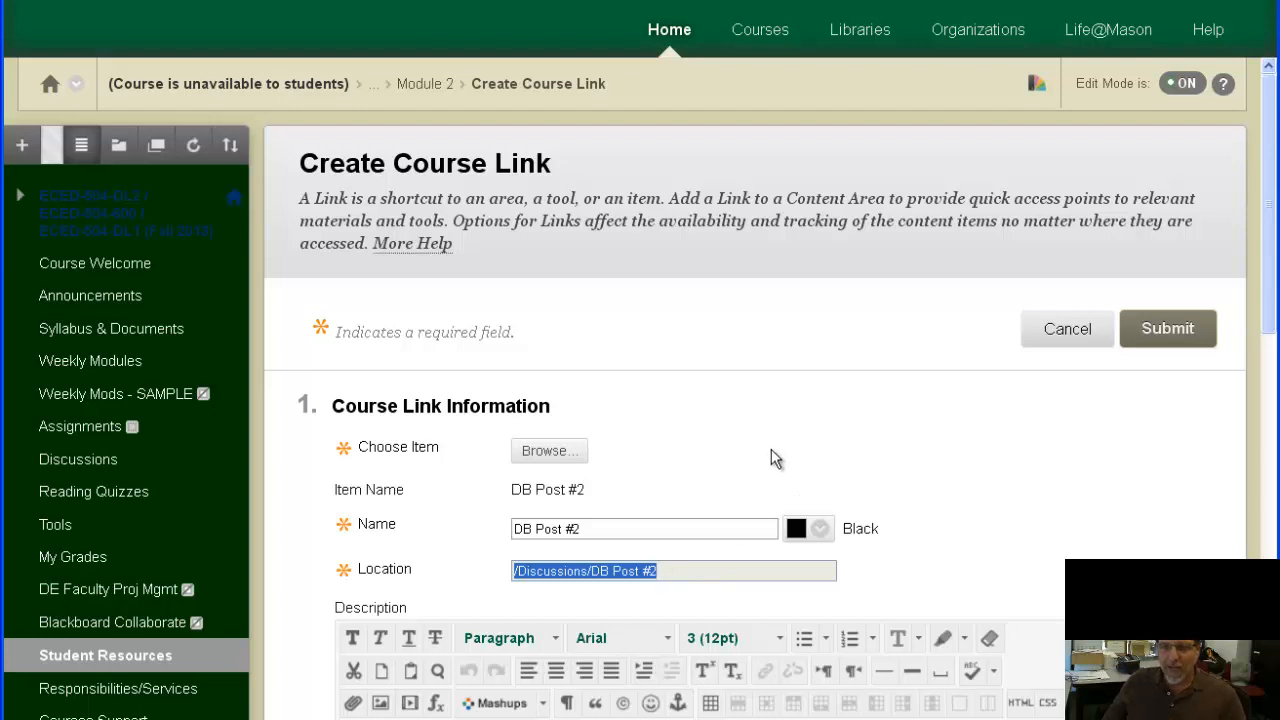
{"action": "scroll", "coordinate": [773, 457], "scroll_direction": "down", "scroll_amount": 4}
{"action": "scroll", "coordinate": [617, 387], "scroll_direction": "down", "scroll_amount": 4}
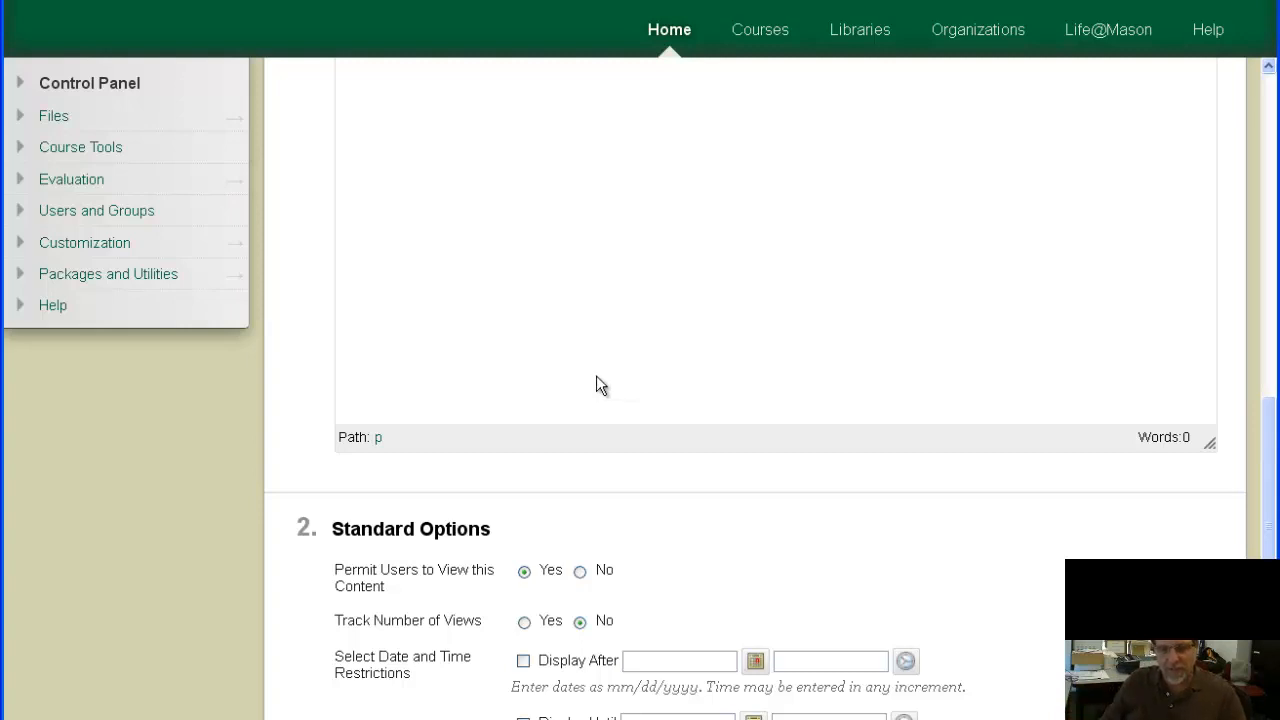
{"action": "scroll", "coordinate": [597, 380], "scroll_direction": "down", "scroll_amount": 3}
{"action": "scroll", "coordinate": [597, 380], "scroll_direction": "up", "scroll_amount": 3}
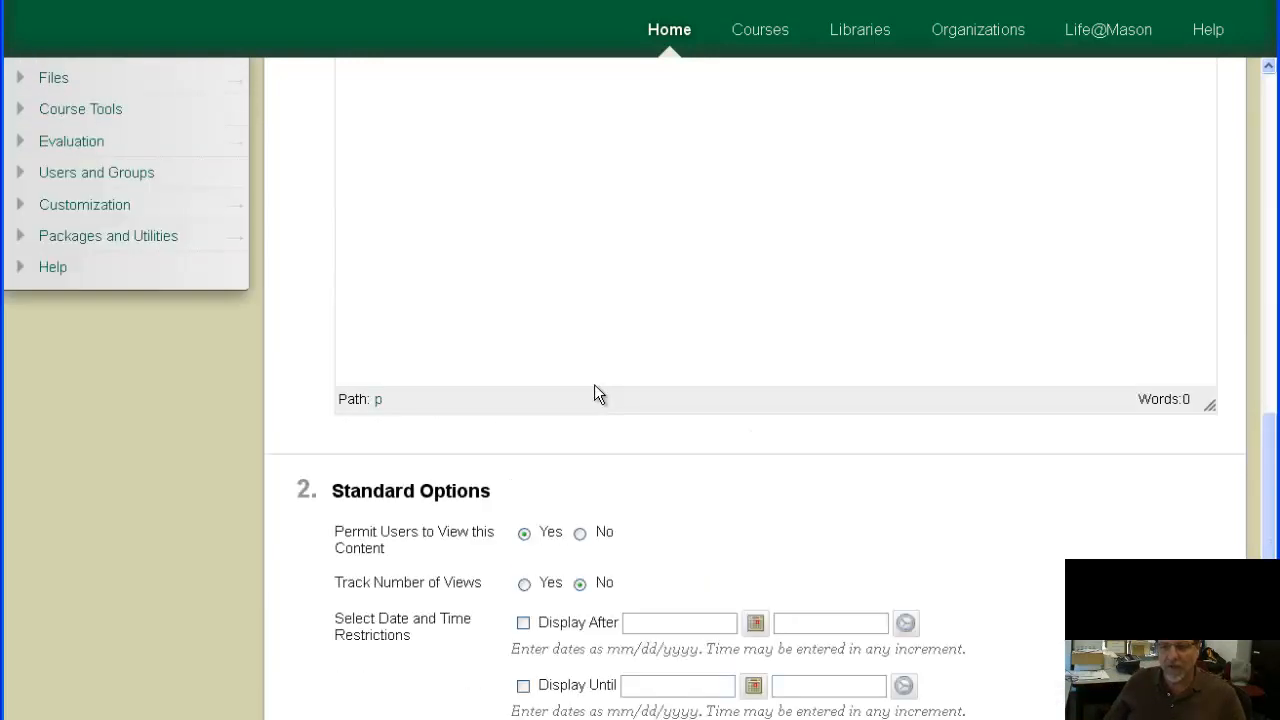
{"action": "scroll", "coordinate": [594, 384], "scroll_direction": "up", "scroll_amount": 8}
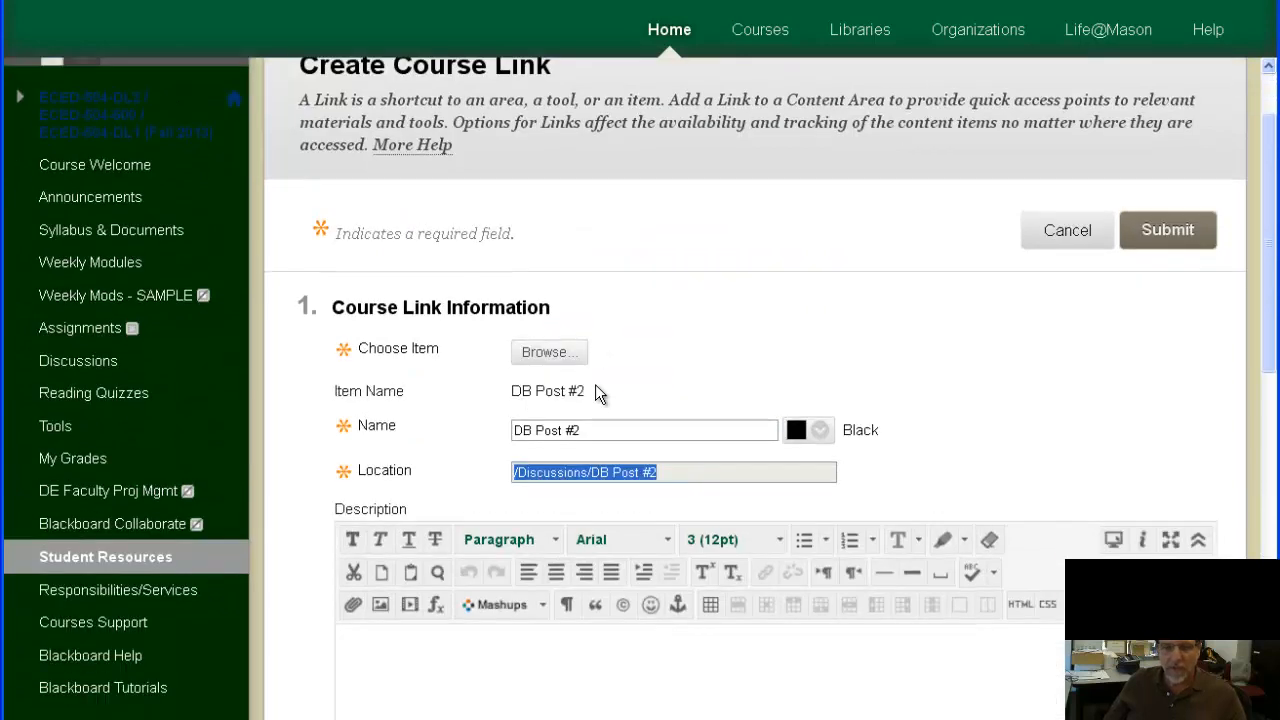
{"action": "scroll", "coordinate": [595, 391], "scroll_direction": "down", "scroll_amount": 1}
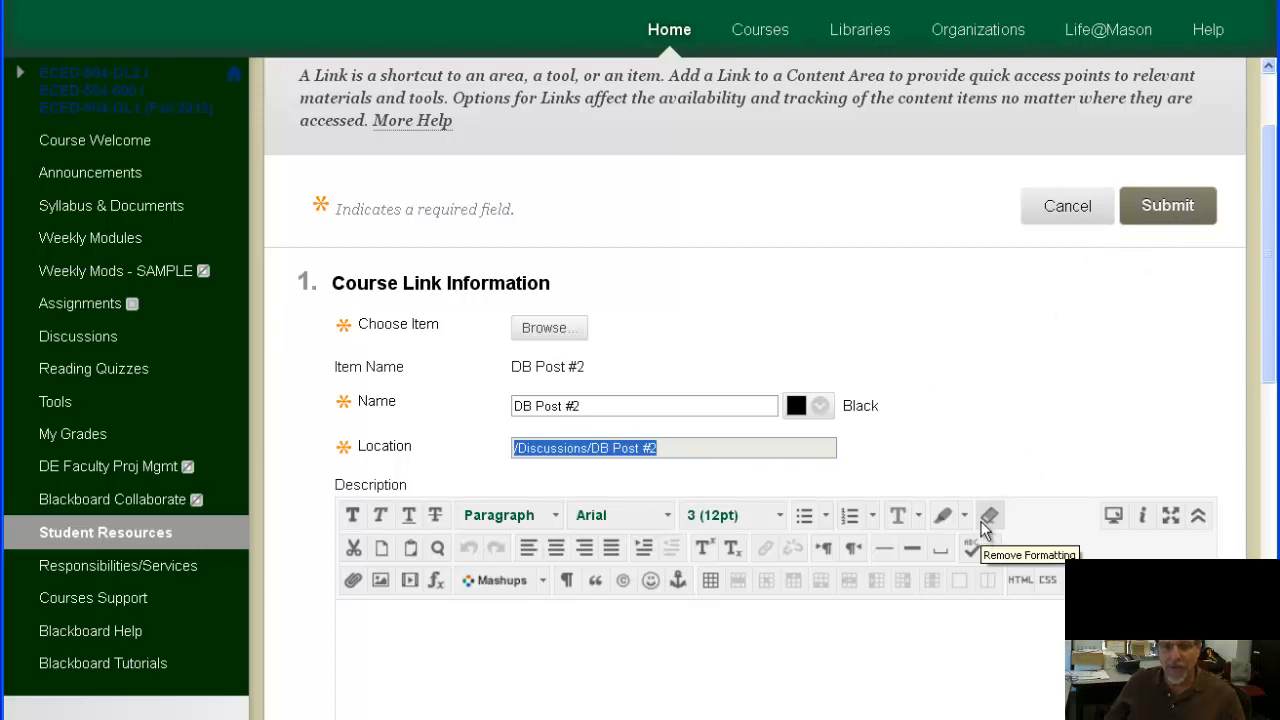
{"action": "left_click", "coordinate": [1091, 208]}
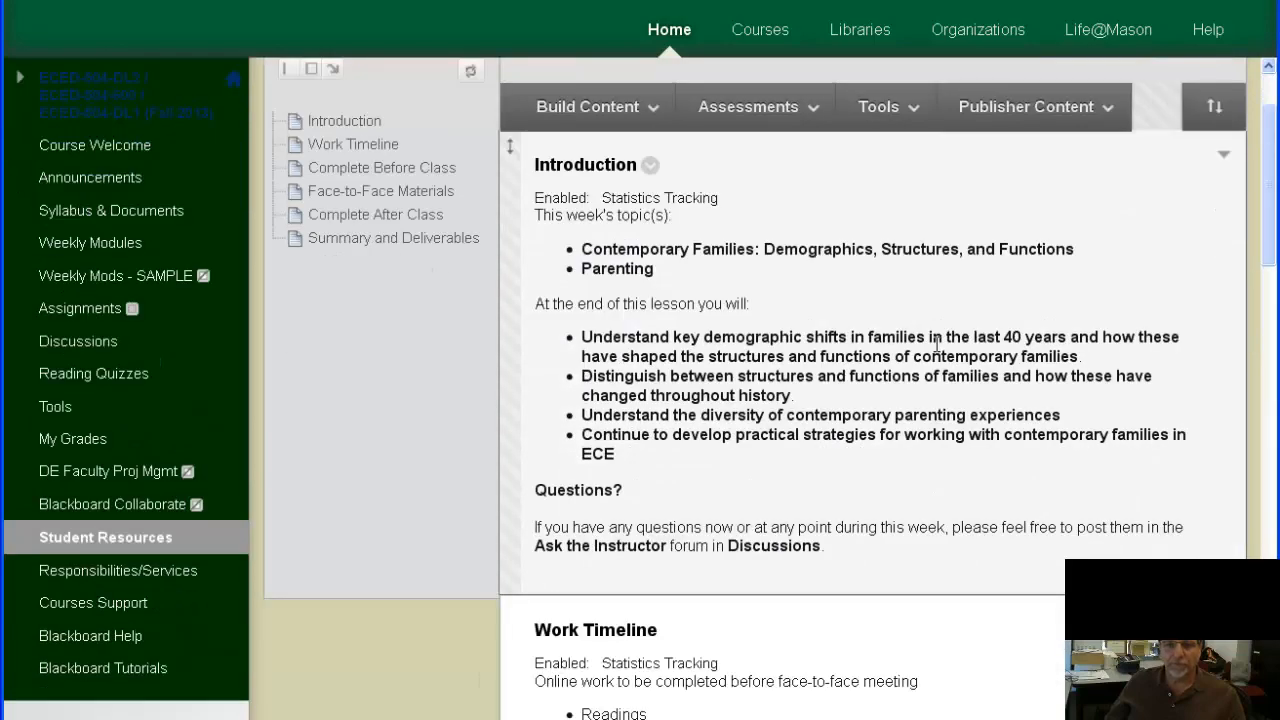
Step: Look over Module 2's Complete Before Class section and the Discussion Board posts in its Complete After Class section
{"action": "scroll", "coordinate": [937, 345], "scroll_direction": "down", "scroll_amount": 3}
{"action": "scroll", "coordinate": [937, 345], "scroll_direction": "down", "scroll_amount": 7}
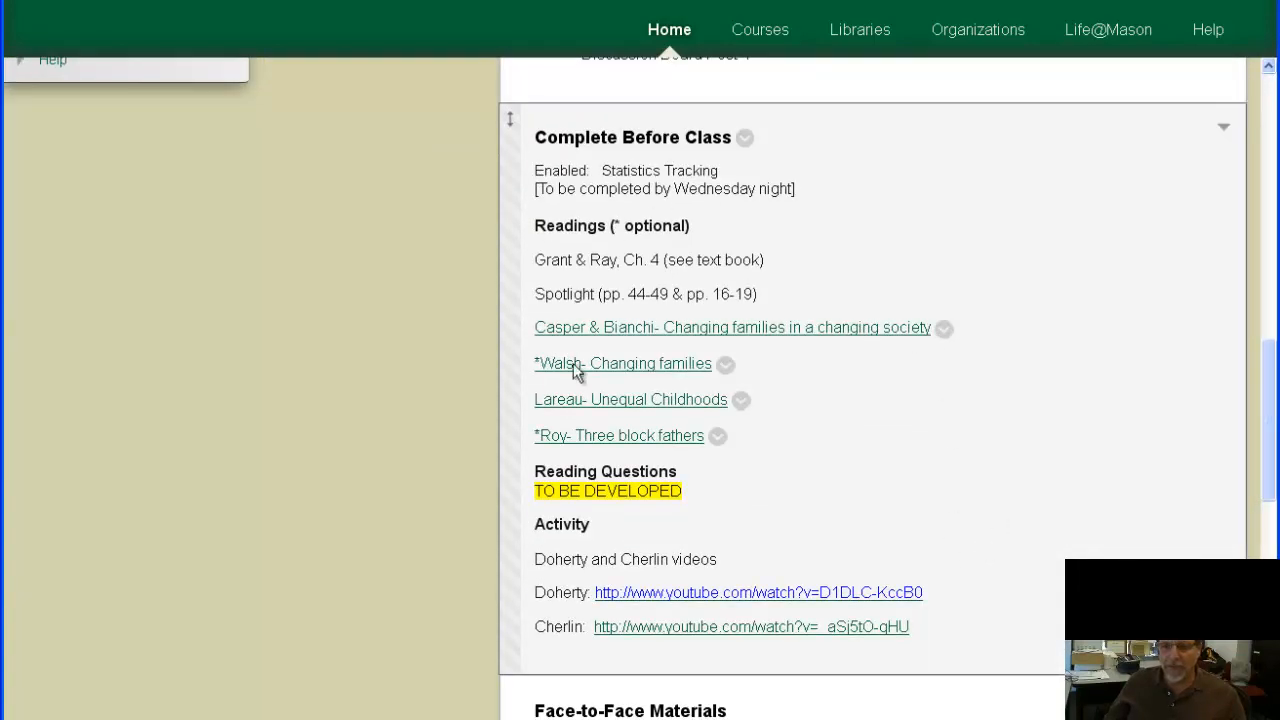
{"action": "scroll", "coordinate": [665, 537], "scroll_direction": "down", "scroll_amount": 10}
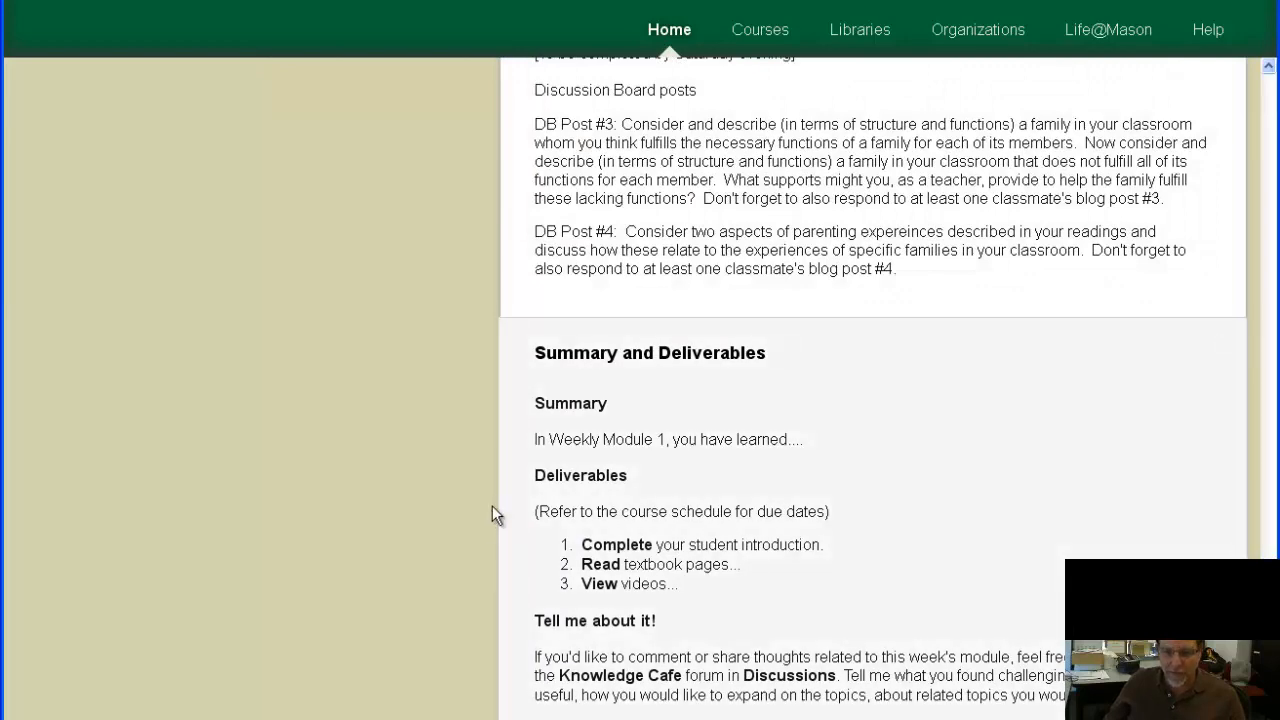
Step: Look over Module 2's Summary and Deliverables section, and return through the module's sections to its Introduction
{"action": "left_click_drag", "start_coordinate": [514, 386], "coordinate": [522, 357]}
{"action": "scroll", "coordinate": [600, 420], "scroll_direction": "up", "scroll_amount": 10}
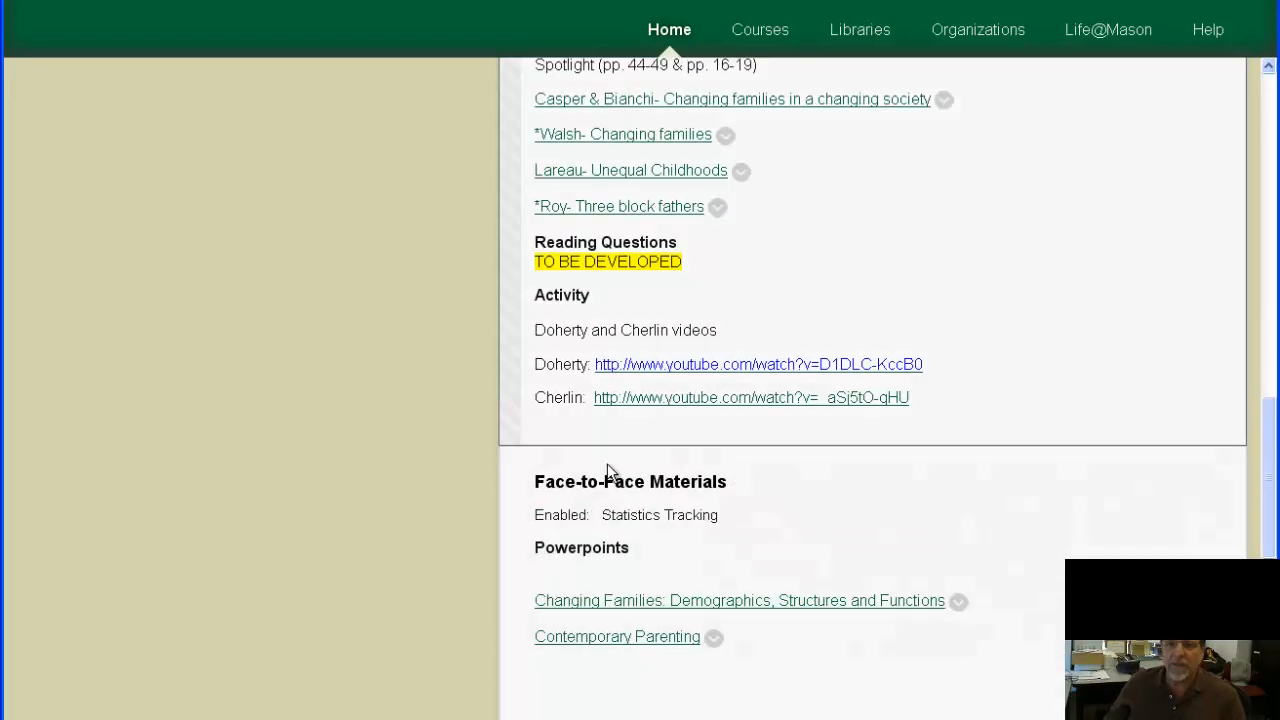
{"action": "scroll", "coordinate": [777, 405], "scroll_direction": "up", "scroll_amount": 5}
{"action": "scroll", "coordinate": [781, 395], "scroll_direction": "up", "scroll_amount": 5}
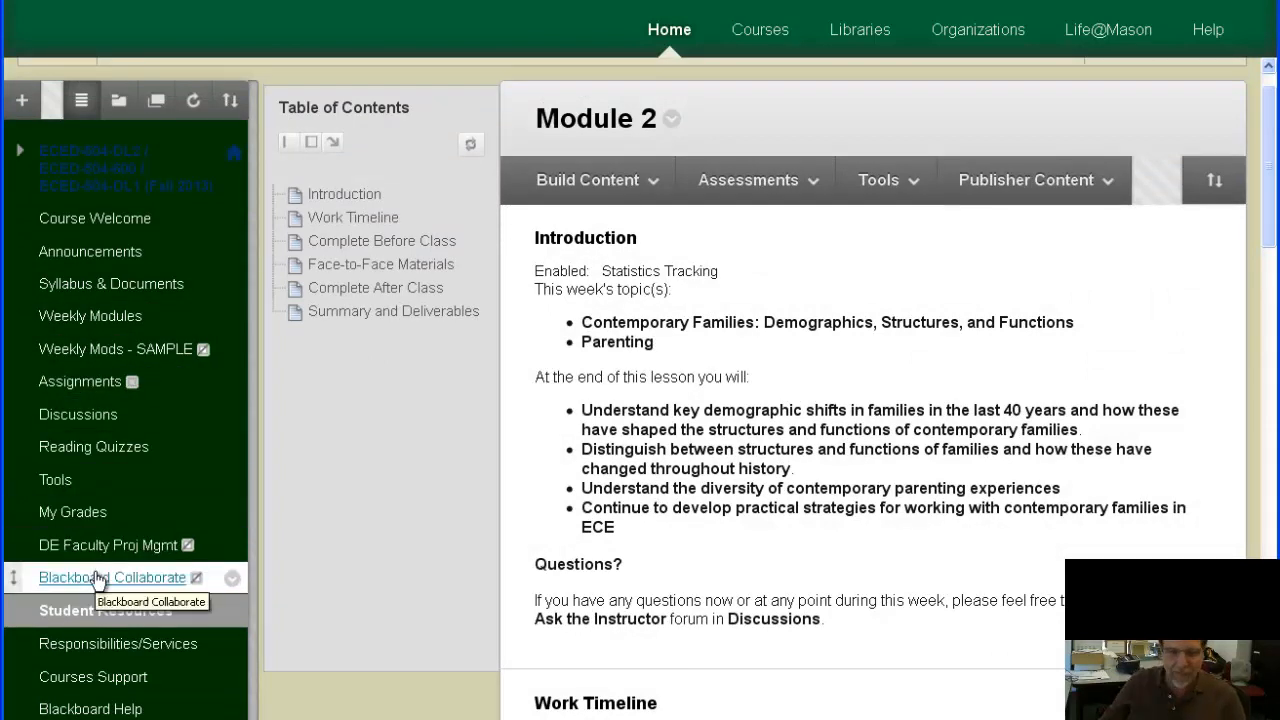
{"action": "scroll", "coordinate": [97, 580], "scroll_direction": "up", "scroll_amount": 1}
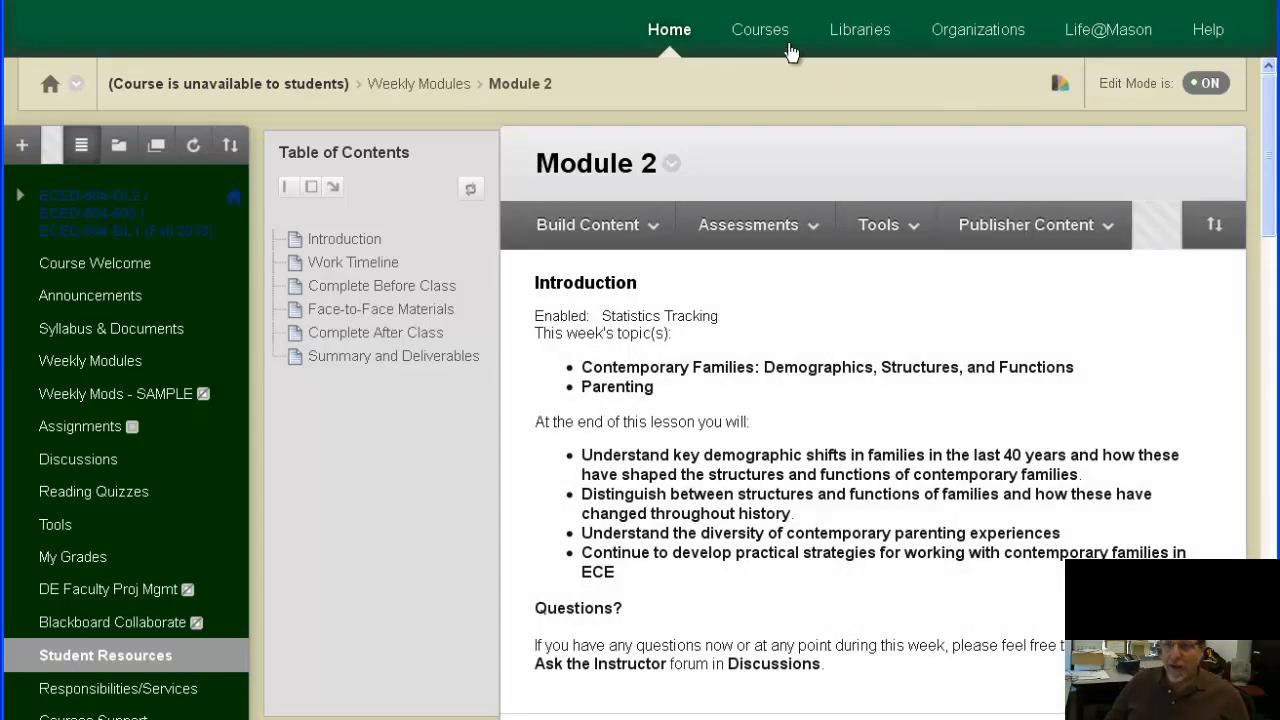
Step: Open the My Courses page and look through the Course List
{"action": "left_click", "coordinate": [783, 44]}
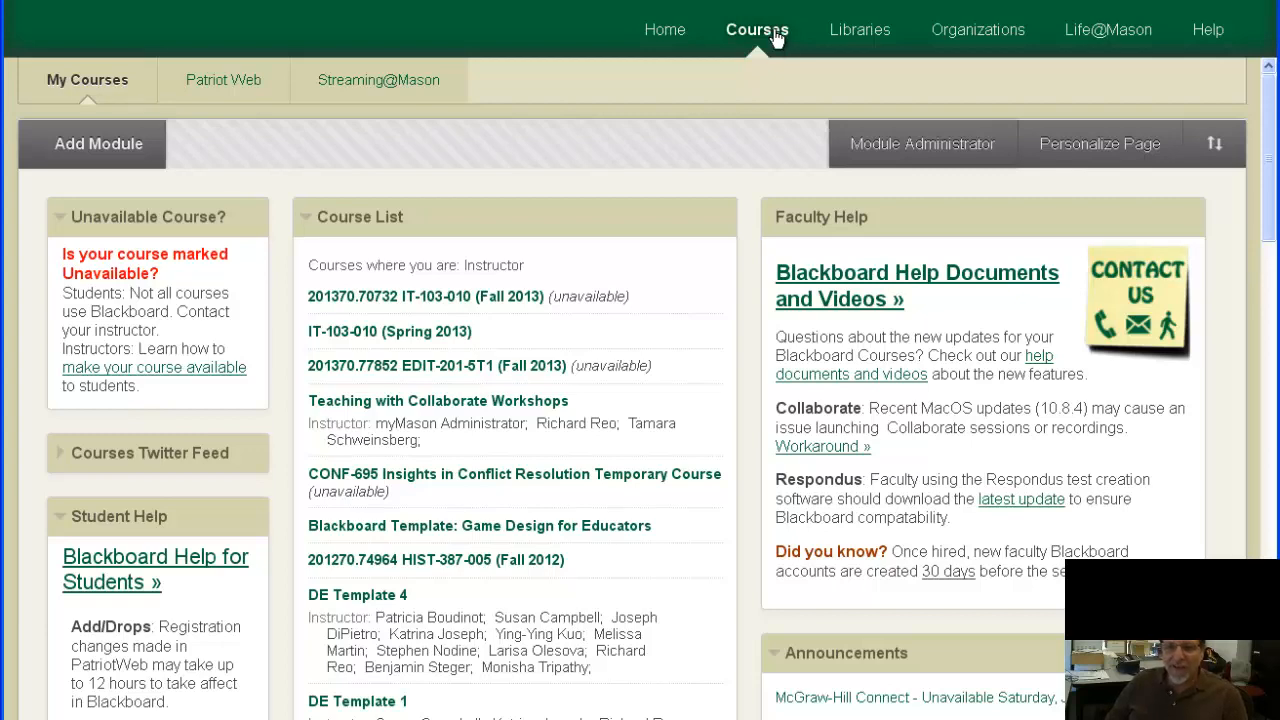
{"action": "scroll", "coordinate": [668, 305], "scroll_direction": "down", "scroll_amount": 3}
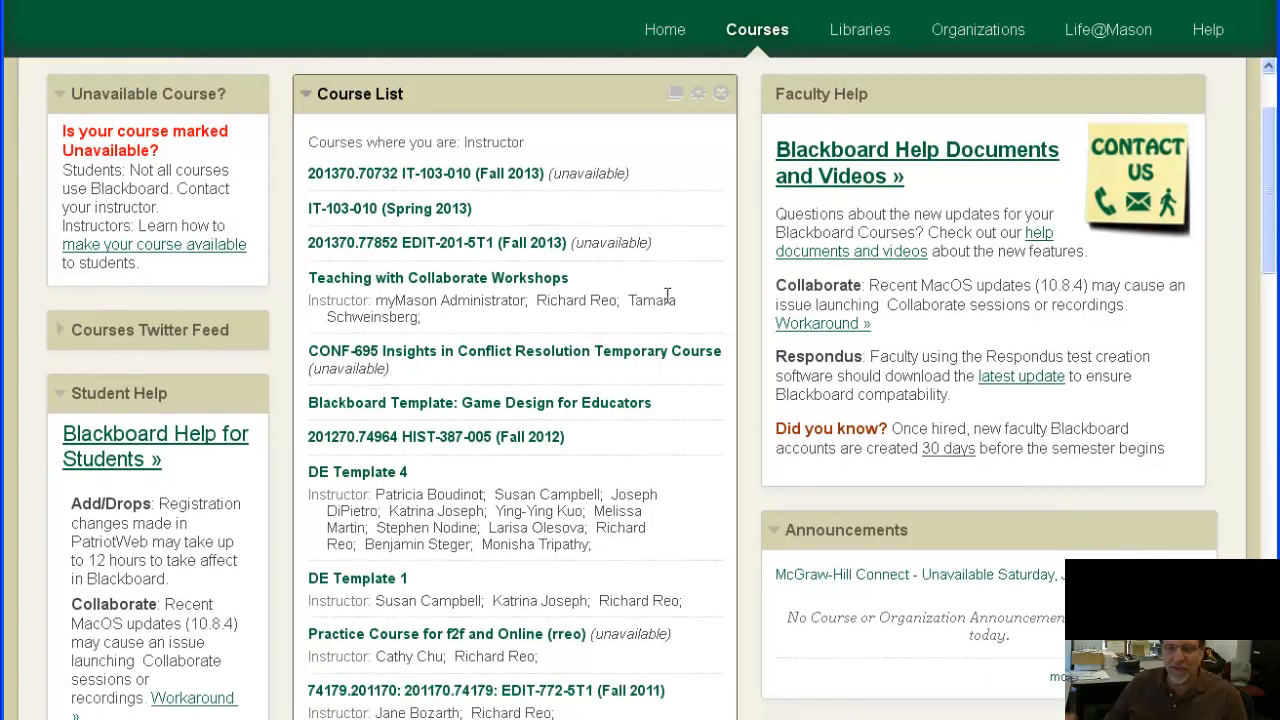
{"action": "scroll", "coordinate": [668, 295], "scroll_direction": "up", "scroll_amount": 3}
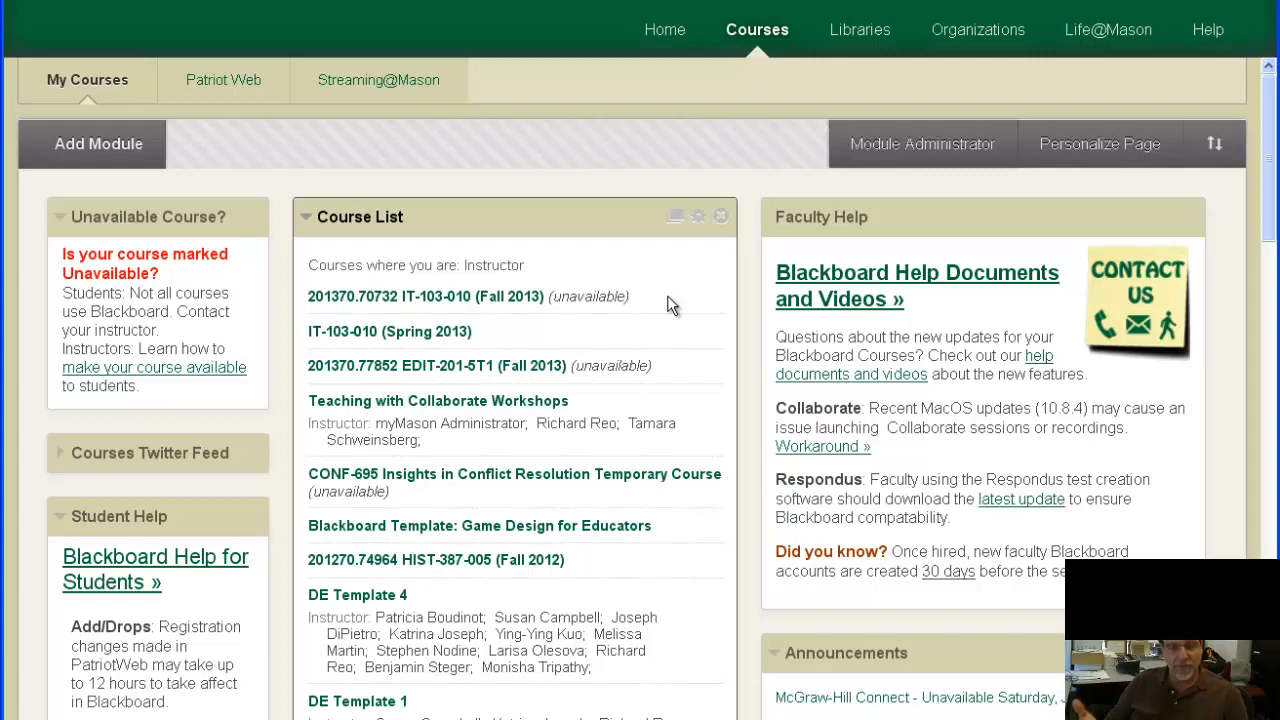
Step: Open Meeting 1 [F2F] Week of 1/14 in the Triweekly Modules of the Hybrid FLC organization
{"action": "left_click", "coordinate": [977, 30]}
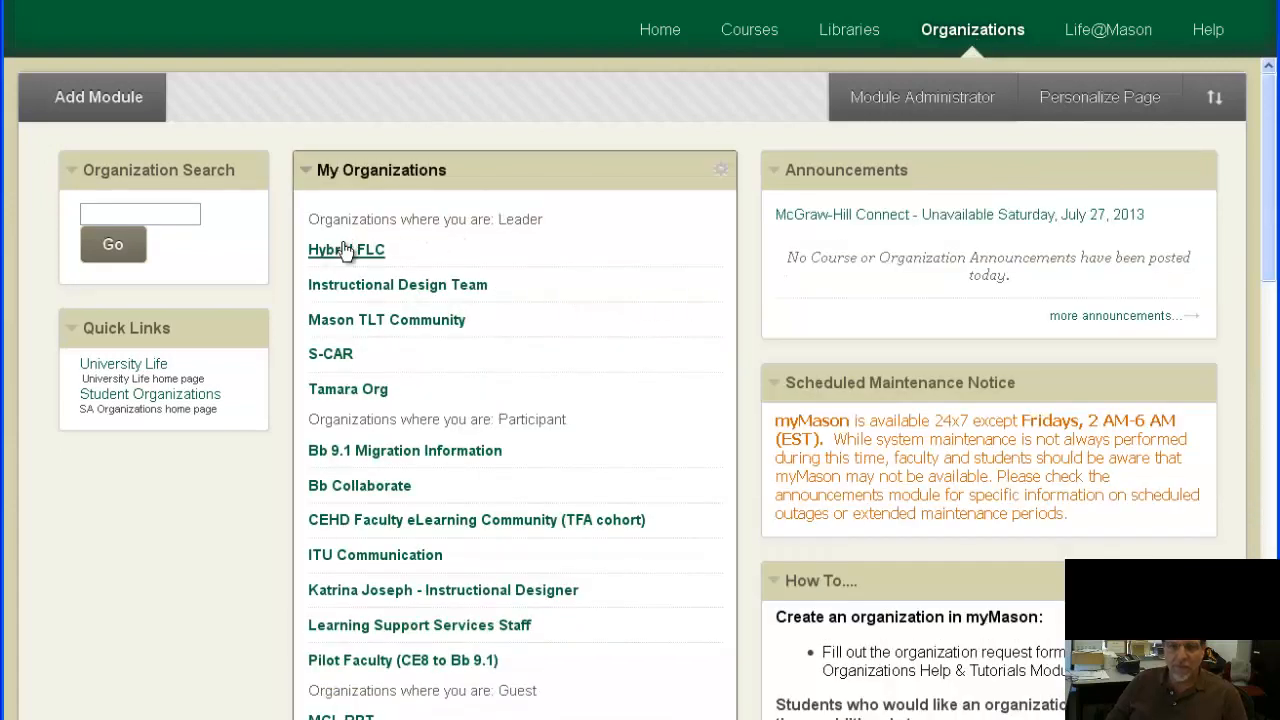
{"action": "left_click", "coordinate": [342, 252]}
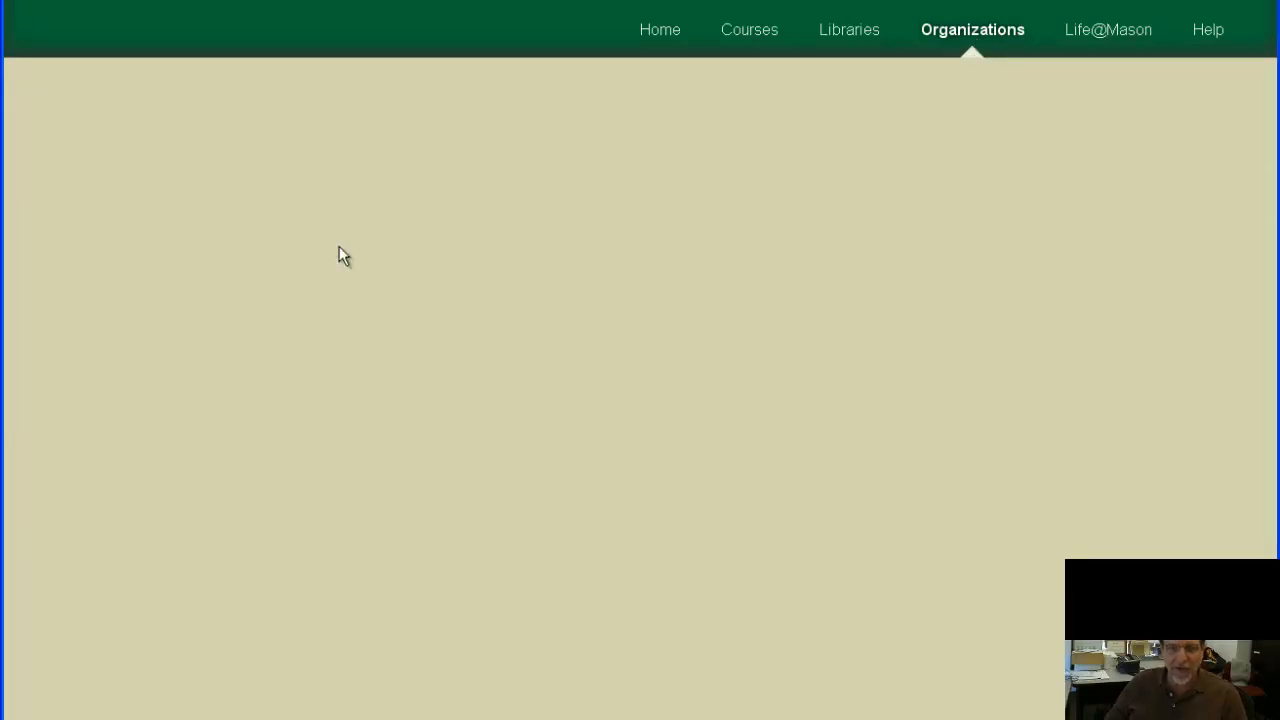
{"action": "mouse_move", "coordinate": [341, 252]}
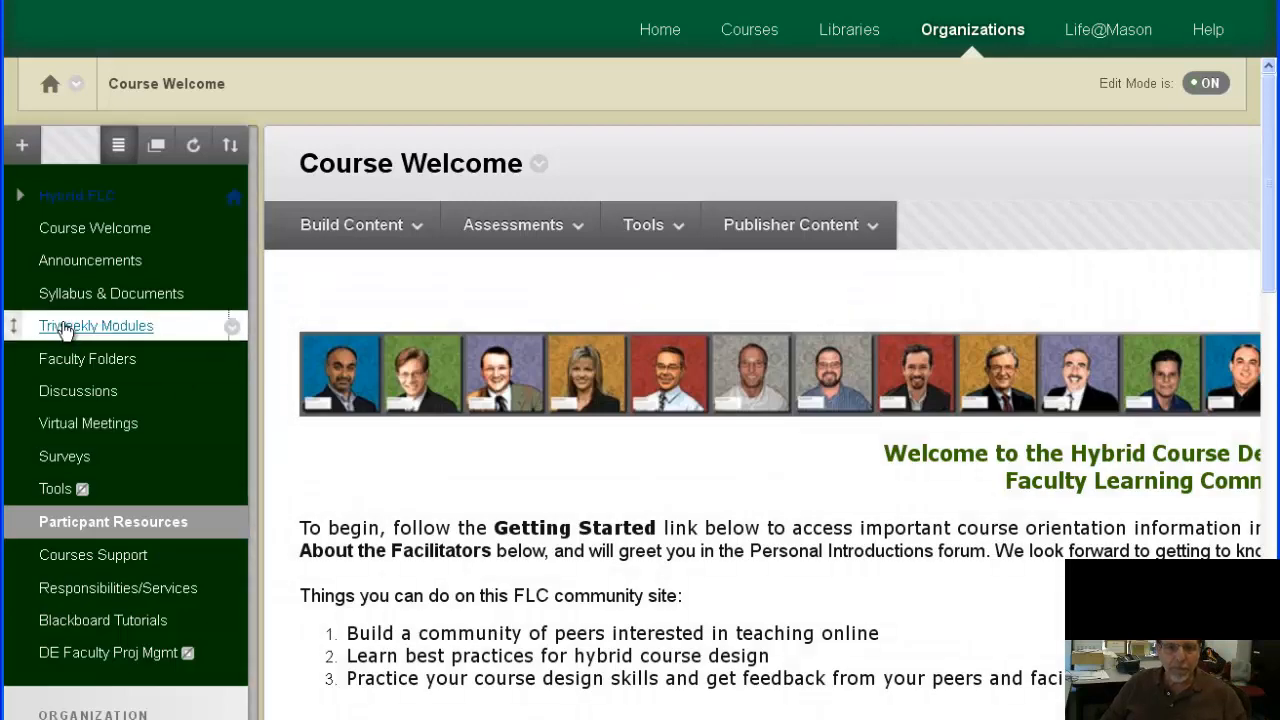
{"action": "left_click", "coordinate": [64, 331]}
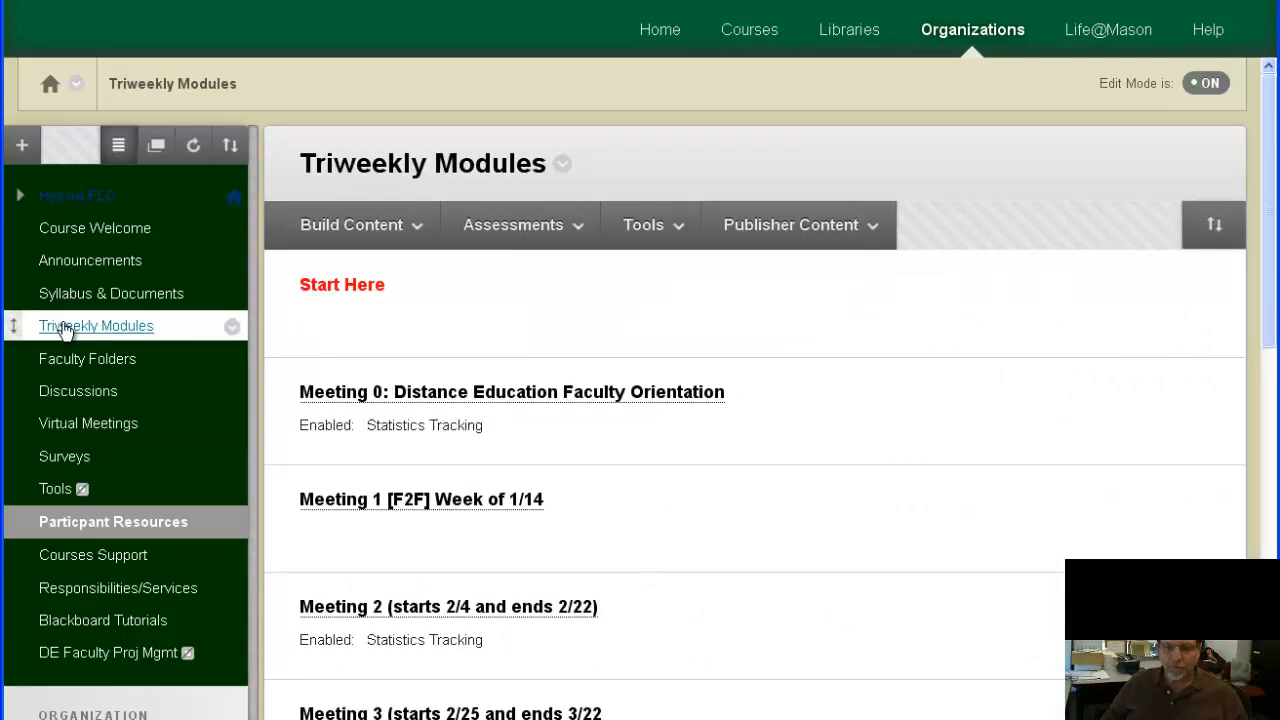
{"action": "scroll", "coordinate": [950, 267], "scroll_direction": "down", "scroll_amount": 5}
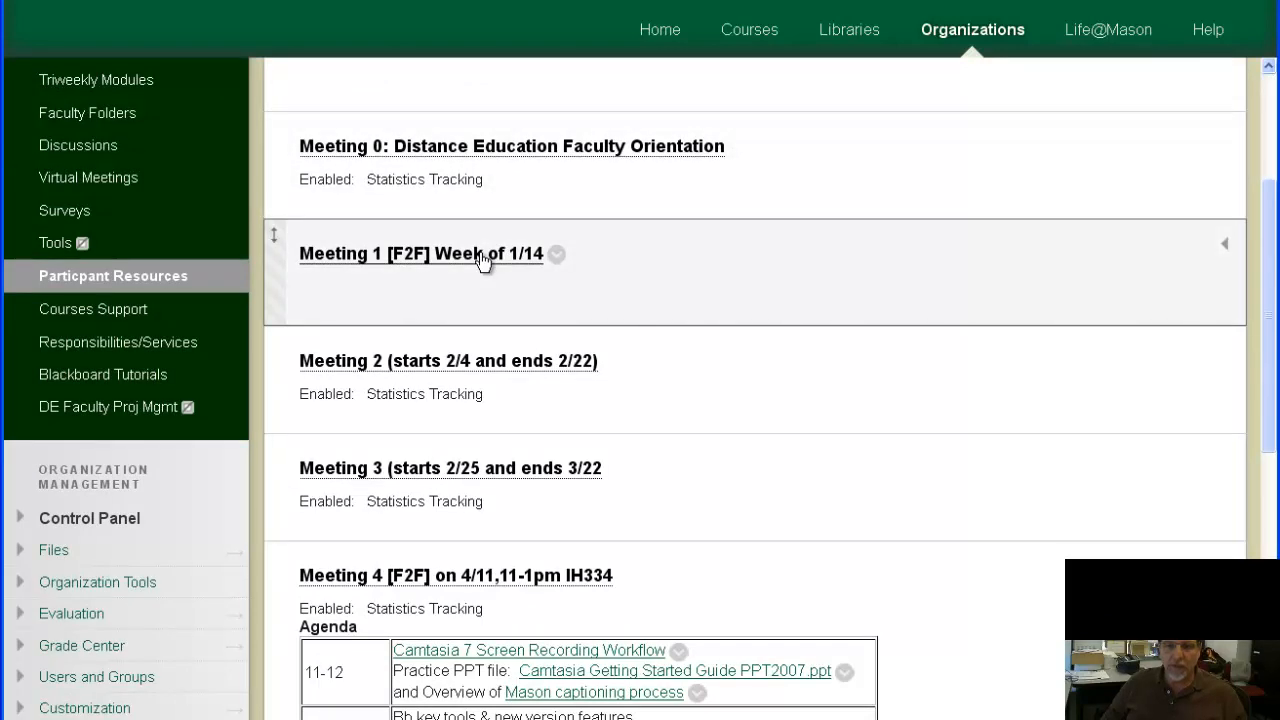
{"action": "left_click", "coordinate": [481, 256]}
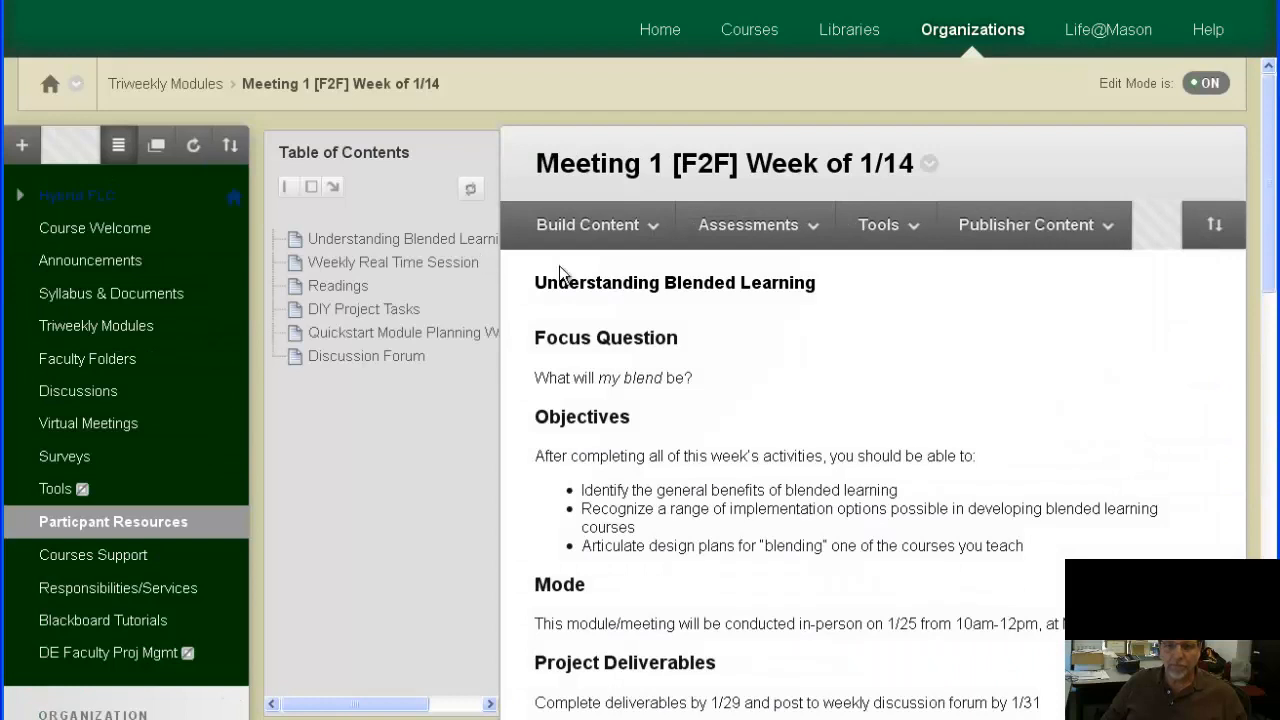
Step: Open Meeting 2 (starts 2/4 and ends 2/22) and look over its Blended Interactions section through Project Deliverables
{"action": "left_click", "coordinate": [84, 327]}
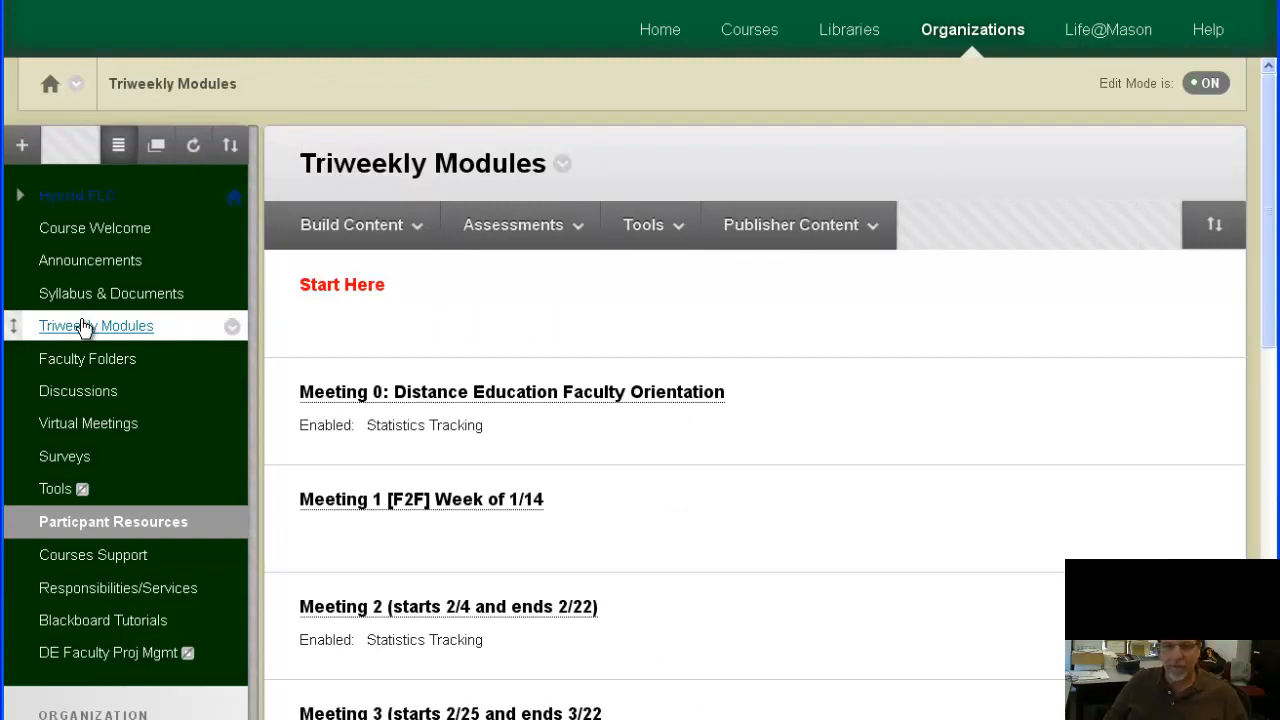
{"action": "scroll", "coordinate": [620, 378], "scroll_direction": "down", "scroll_amount": 3}
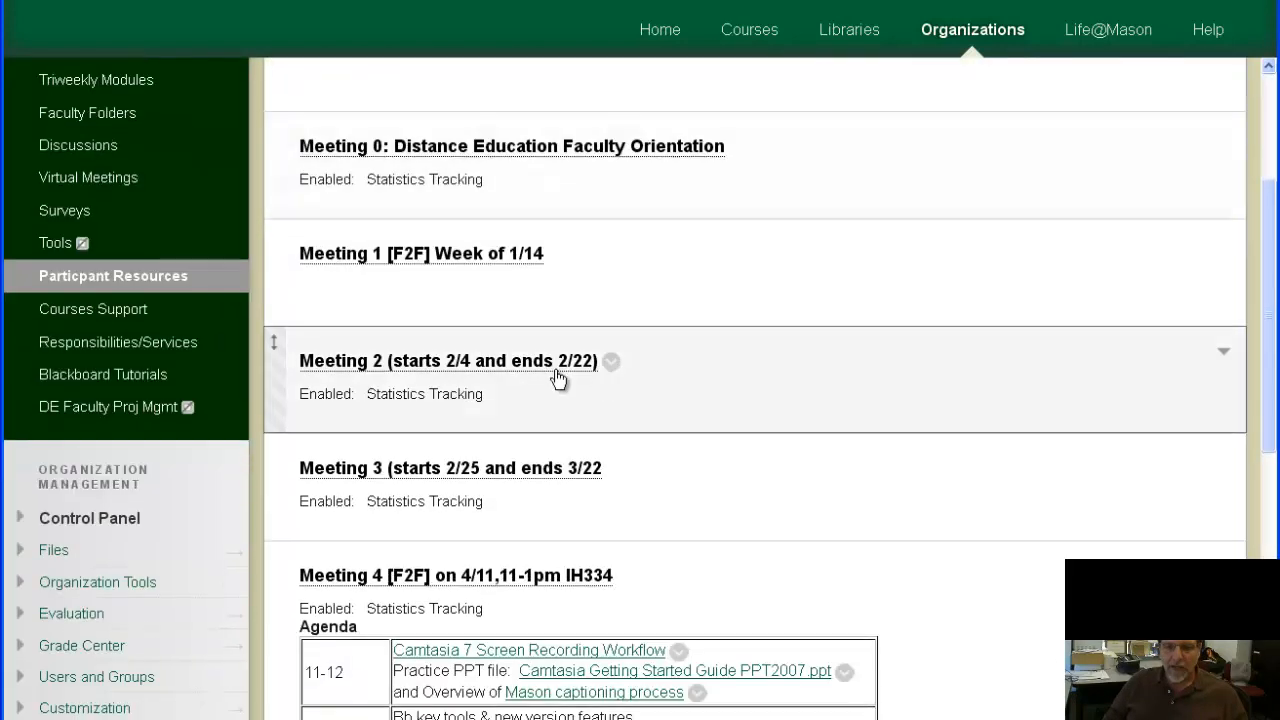
{"action": "left_click", "coordinate": [493, 363]}
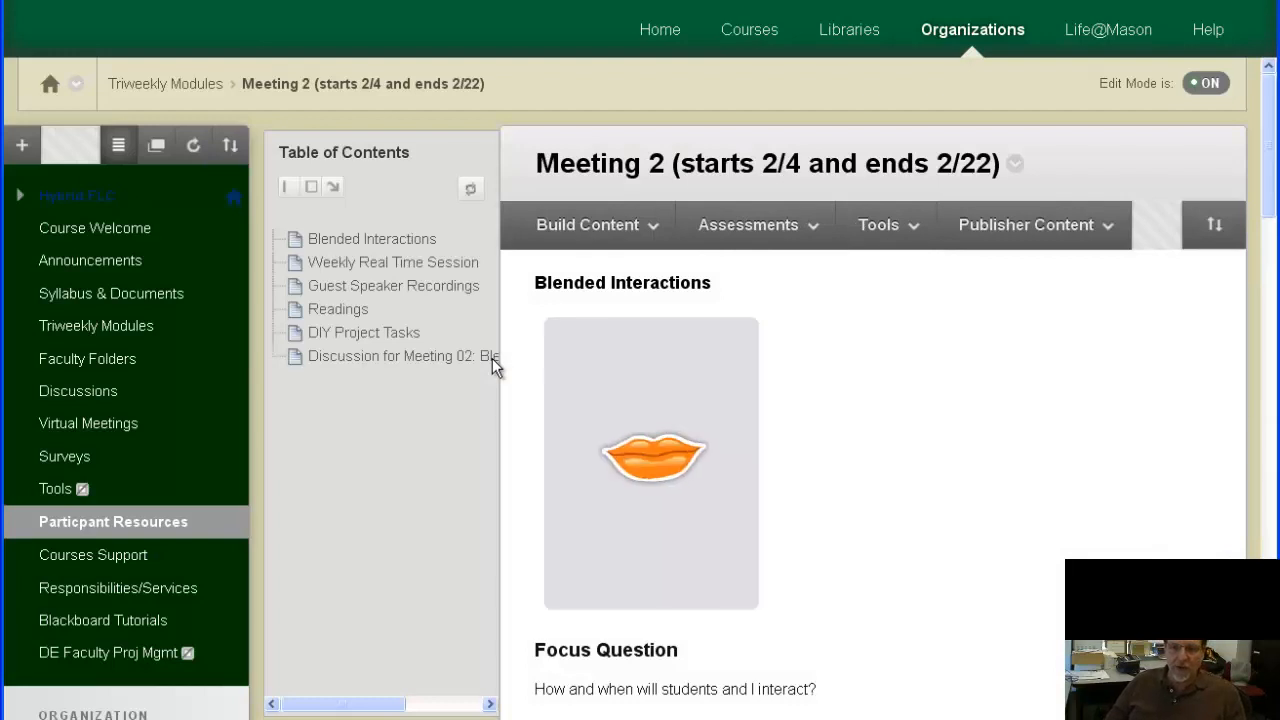
{"action": "scroll", "coordinate": [777, 389], "scroll_direction": "down", "scroll_amount": 1}
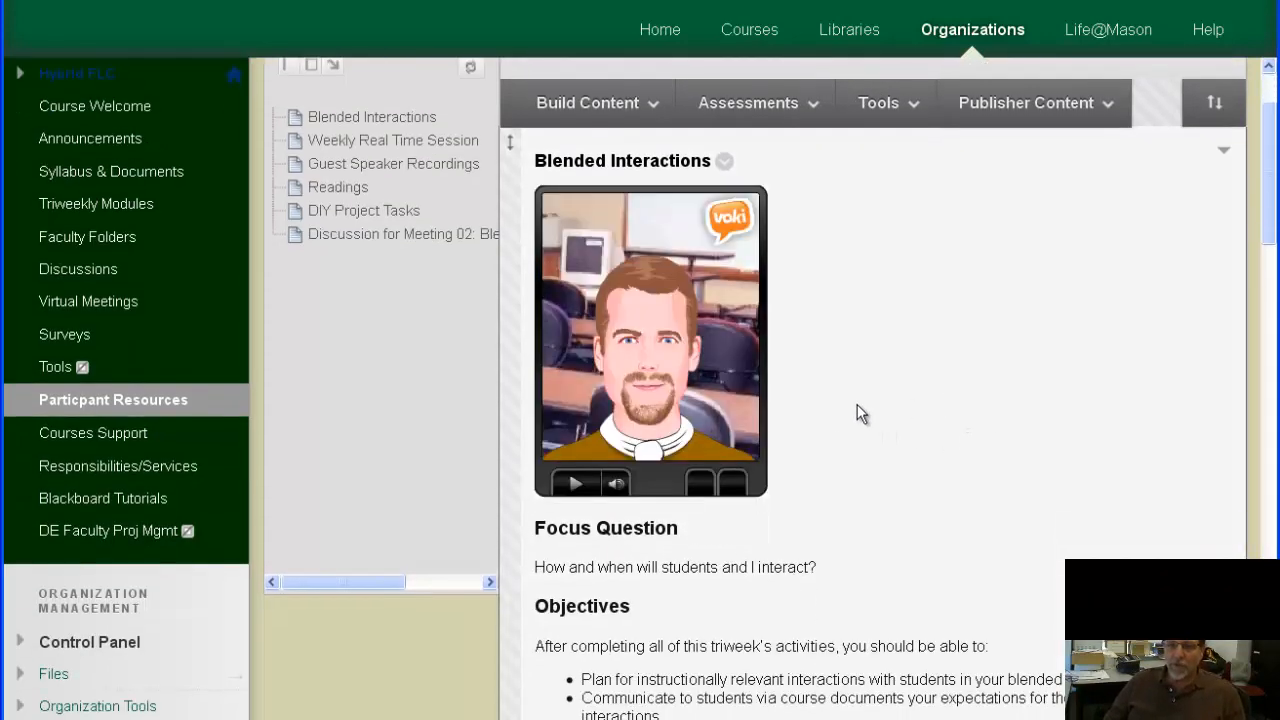
{"action": "scroll", "coordinate": [857, 404], "scroll_direction": "up", "scroll_amount": 1}
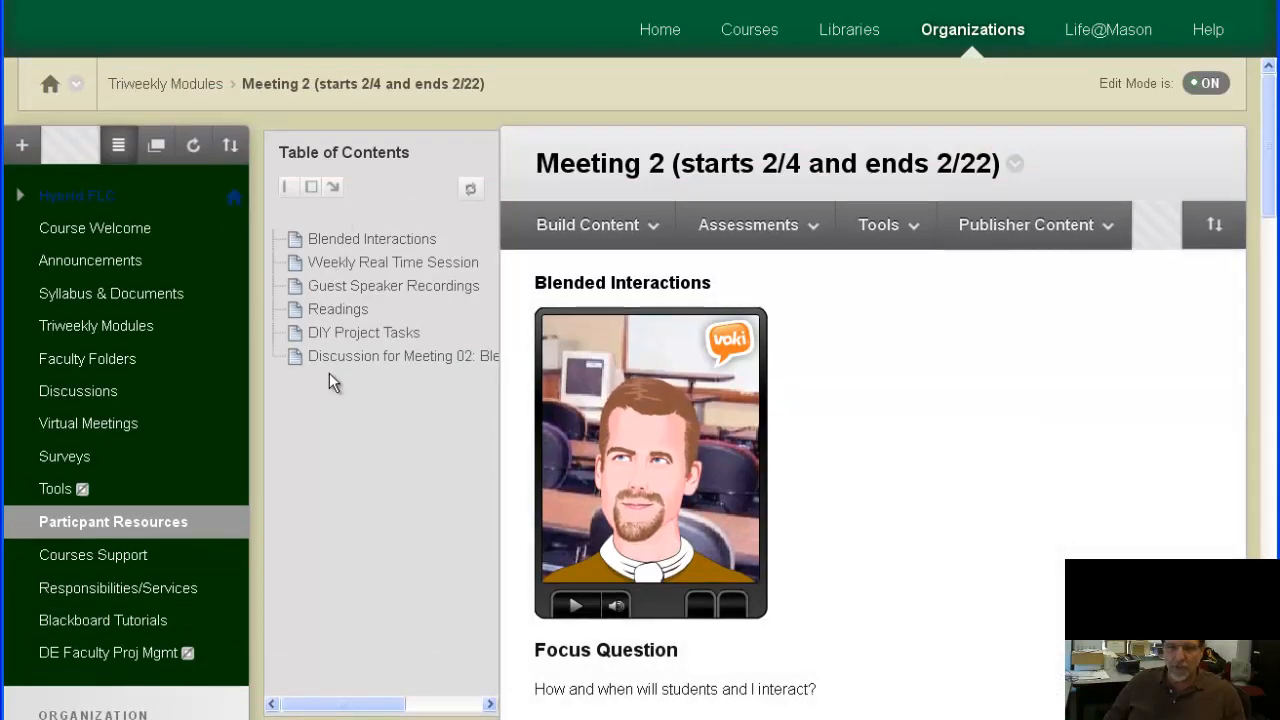
{"action": "scroll", "coordinate": [965, 356], "scroll_direction": "down", "scroll_amount": 2}
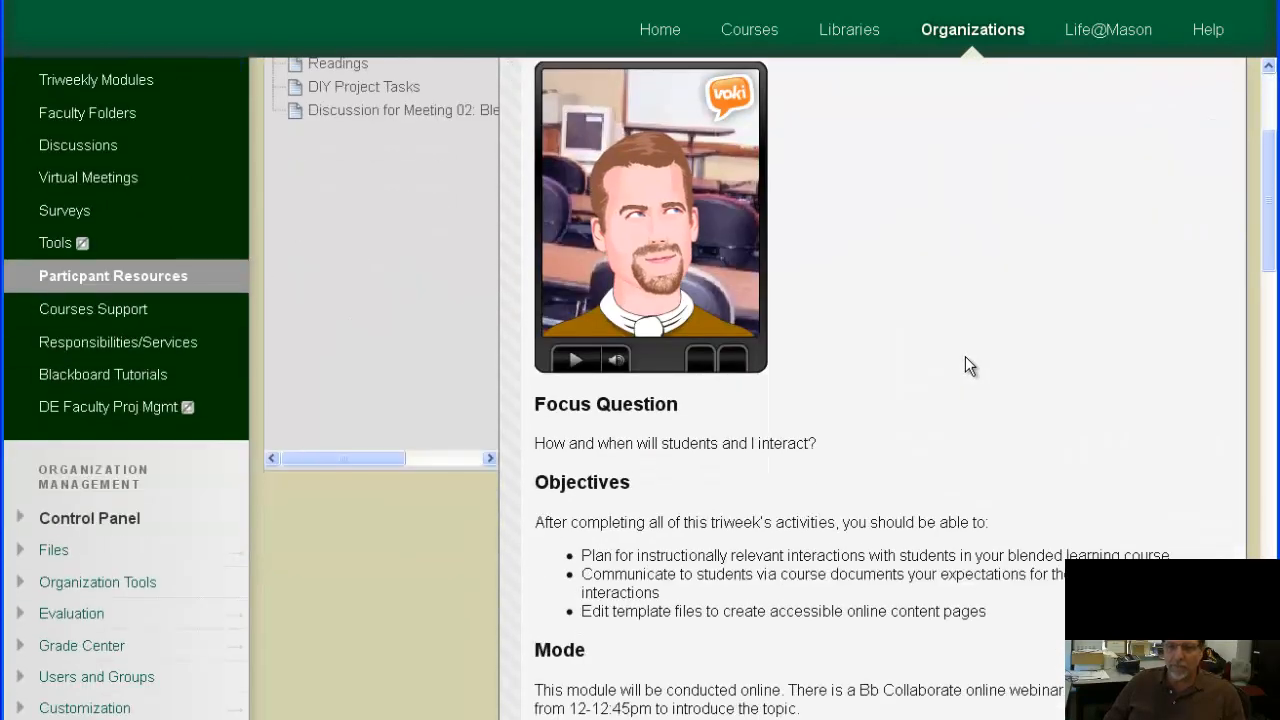
{"action": "scroll", "coordinate": [951, 380], "scroll_direction": "down", "scroll_amount": 2}
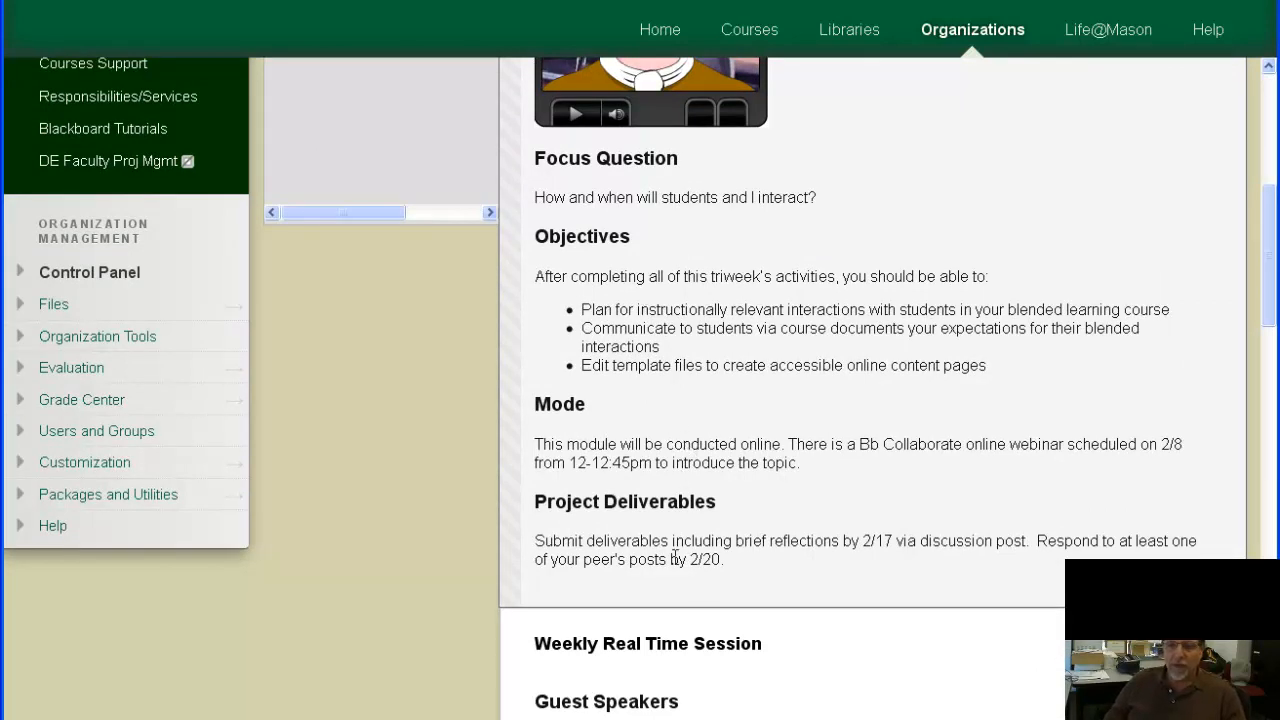
Step: Highlight Meeting 2's Mode, Project Deliverables and Focus Question passages one after another, and clear the highlighting
{"action": "left_click_drag", "start_coordinate": [537, 413], "coordinate": [820, 475]}
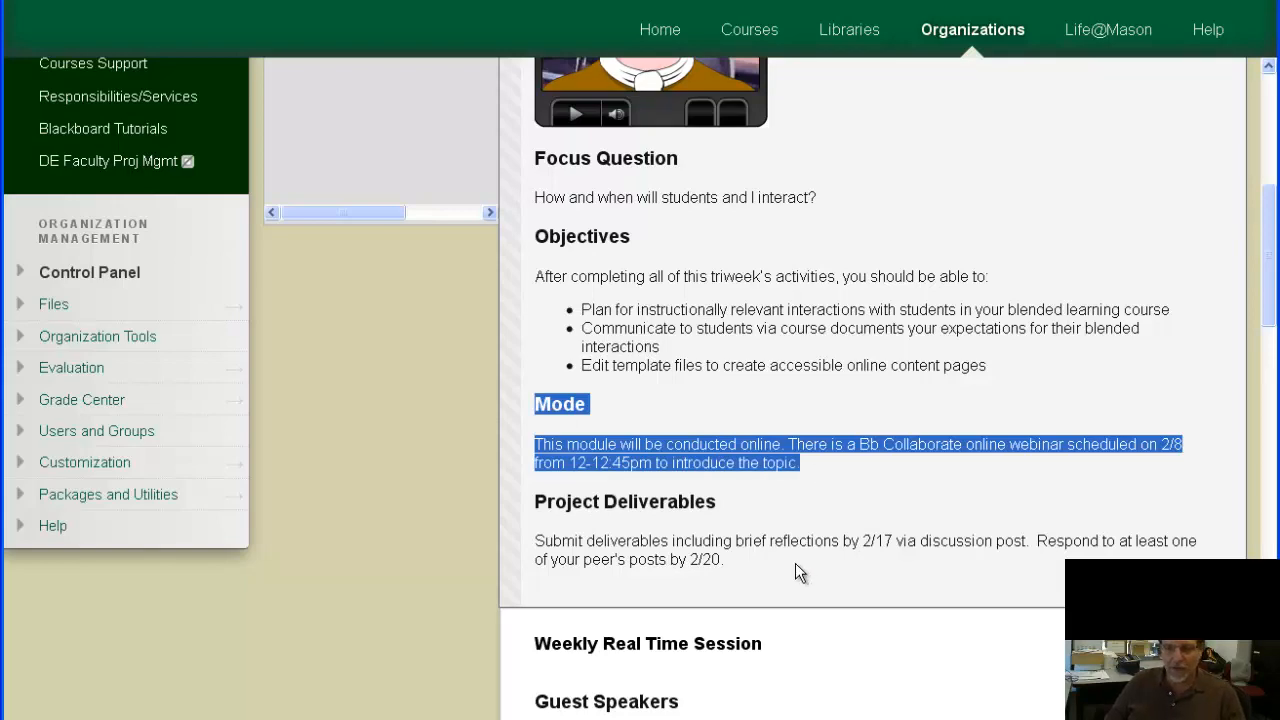
{"action": "left_click_drag", "start_coordinate": [795, 563], "coordinate": [651, 500]}
{"action": "scroll", "coordinate": [721, 471], "scroll_direction": "up", "scroll_amount": 1}
{"action": "scroll", "coordinate": [721, 471], "scroll_direction": "up", "scroll_amount": 3}
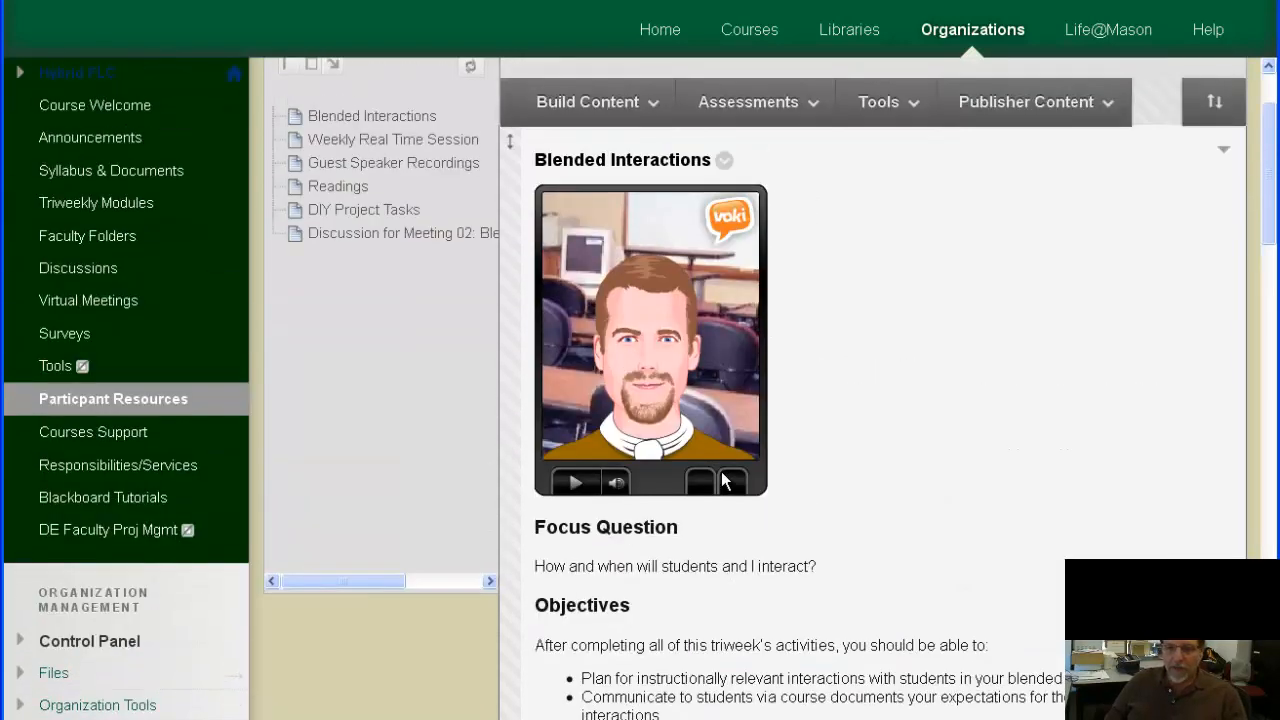
{"action": "left_click_drag", "start_coordinate": [844, 566], "coordinate": [534, 527]}
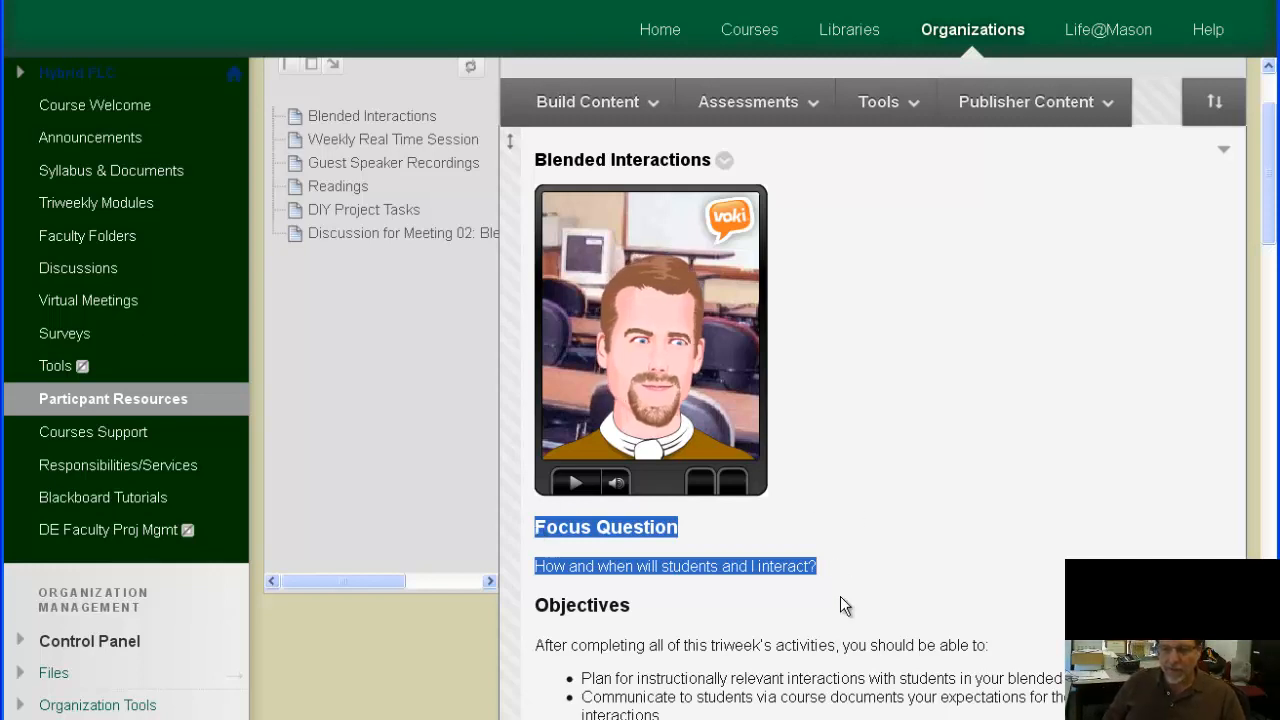
{"action": "left_click", "coordinate": [835, 566]}
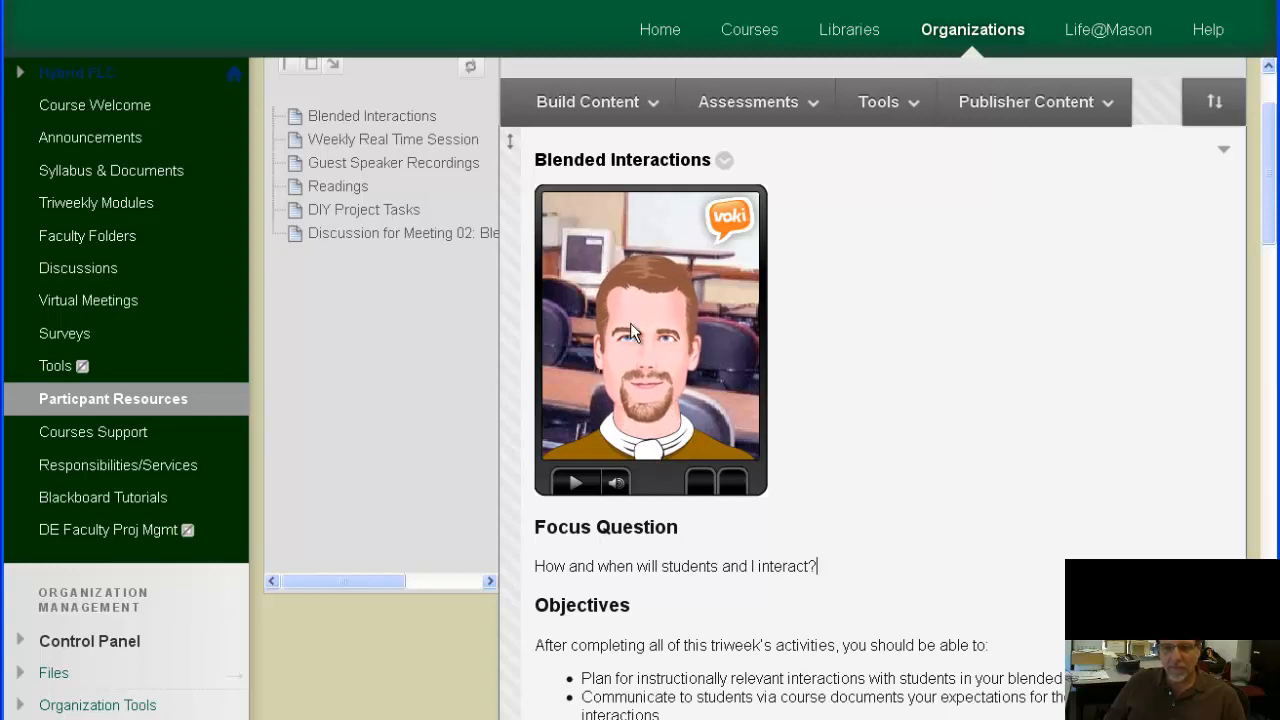
Step: Open Meeting 3 from Triweekly Modules and look over its Blended Assessments of Learning section, including the focus question, objectives and deliverables
{"action": "scroll", "coordinate": [630, 323], "scroll_direction": "up", "scroll_amount": 3}
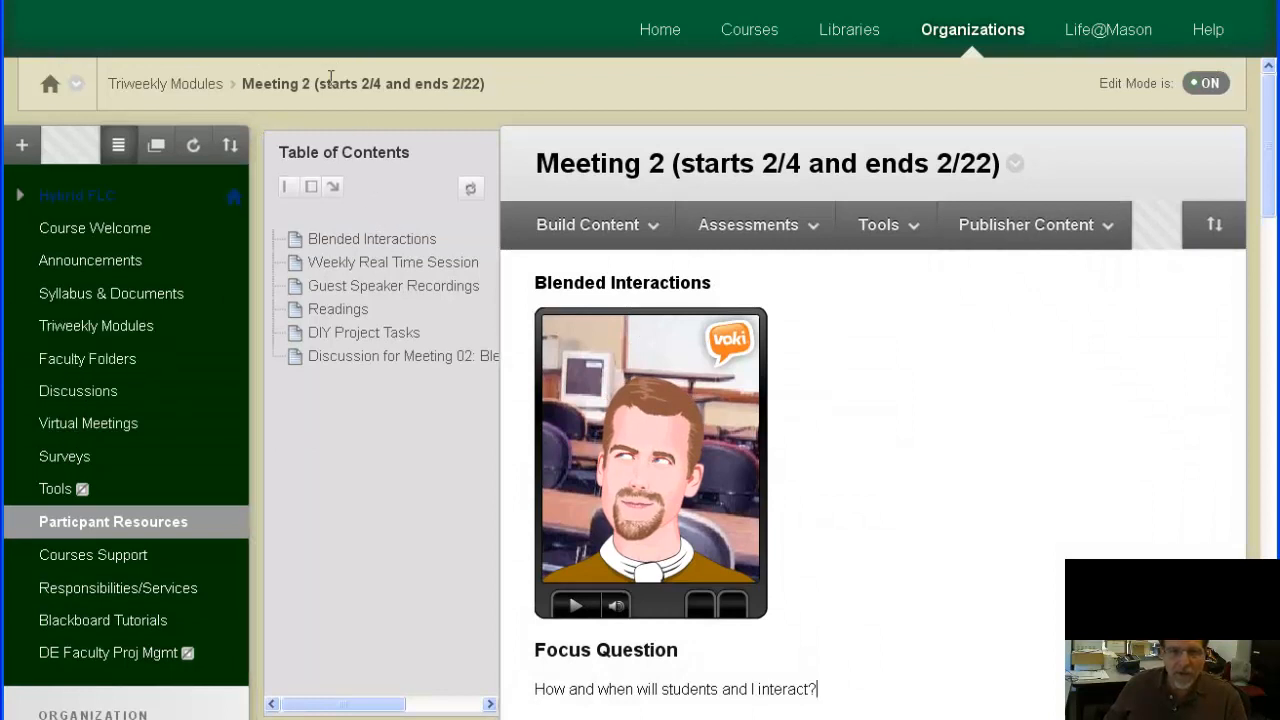
{"action": "left_click", "coordinate": [215, 88]}
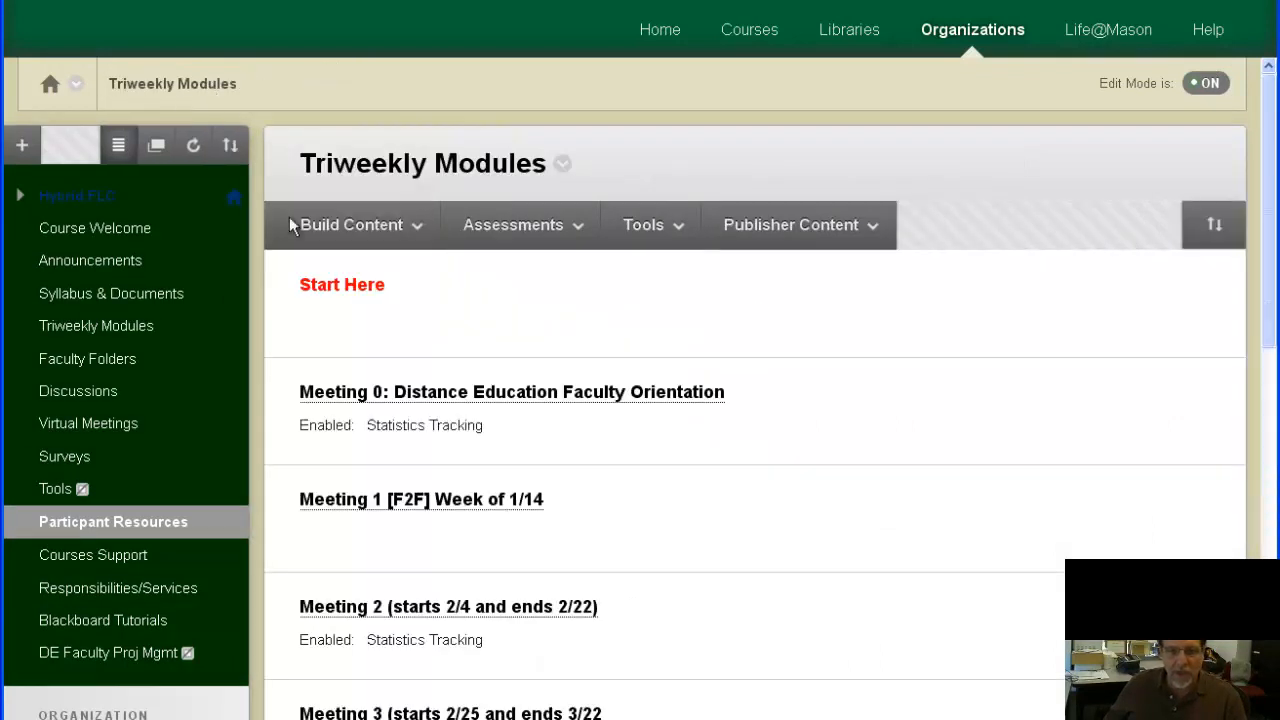
{"action": "left_click", "coordinate": [441, 713]}
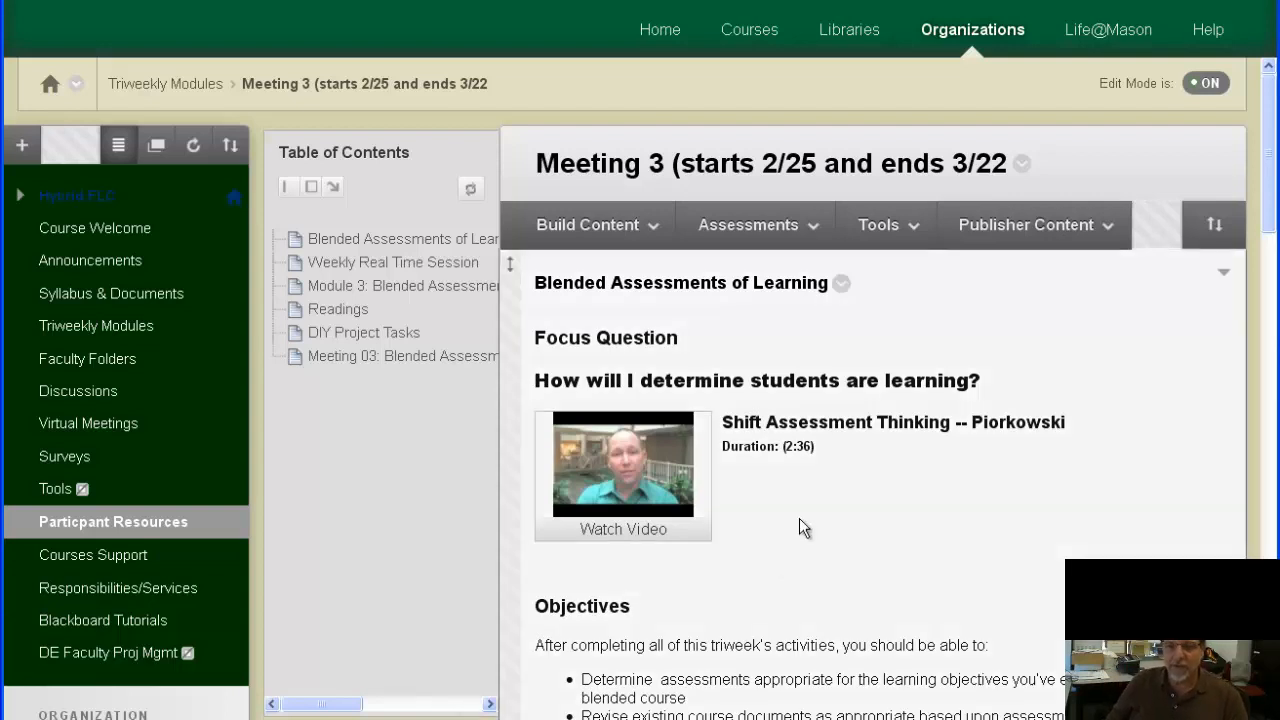
{"action": "scroll", "coordinate": [799, 518], "scroll_direction": "down", "scroll_amount": 2}
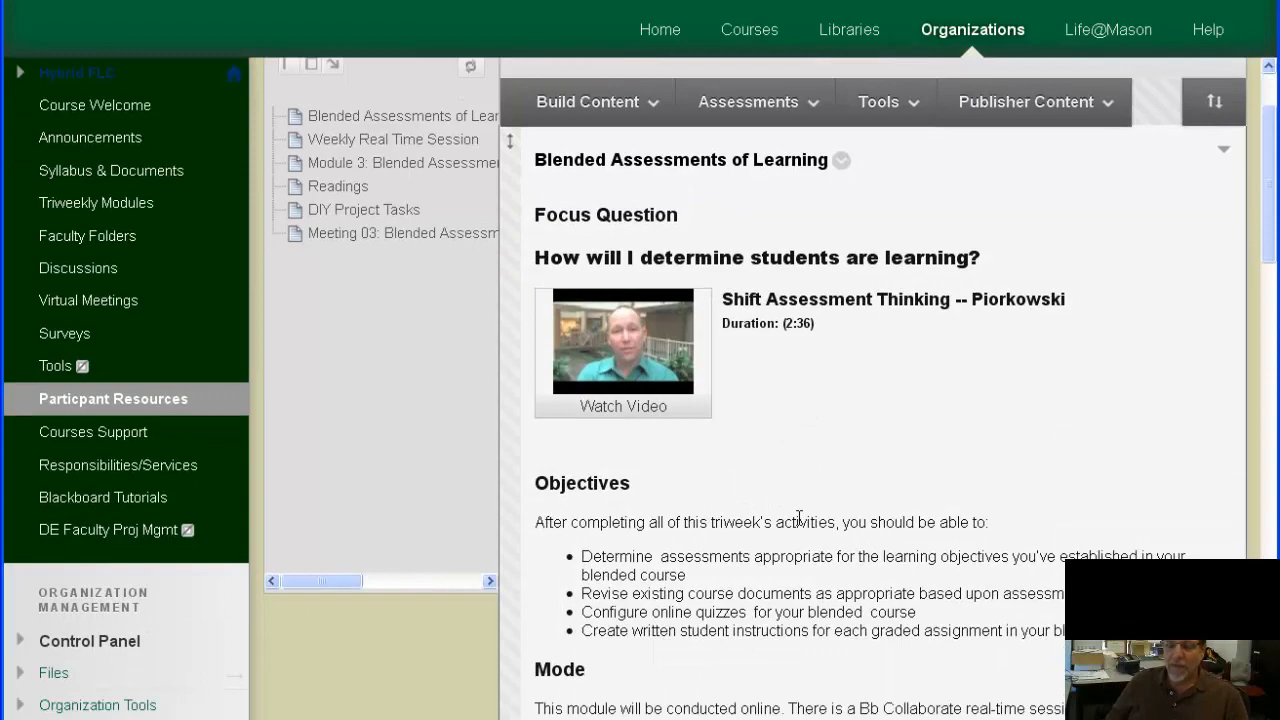
{"action": "scroll", "coordinate": [799, 518], "scroll_direction": "up", "scroll_amount": 2}
{"action": "scroll", "coordinate": [799, 518], "scroll_direction": "down", "scroll_amount": 5}
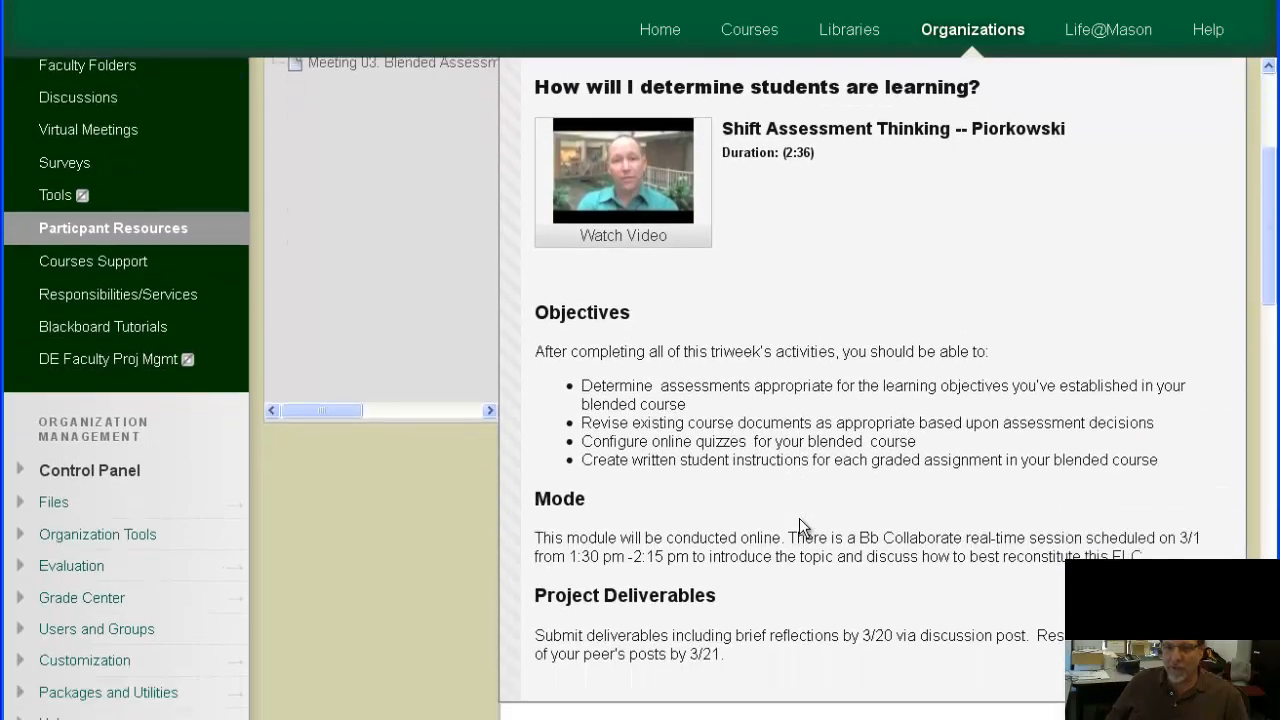
{"action": "scroll", "coordinate": [799, 518], "scroll_direction": "down", "scroll_amount": 3}
{"action": "scroll", "coordinate": [799, 518], "scroll_direction": "up", "scroll_amount": 8}
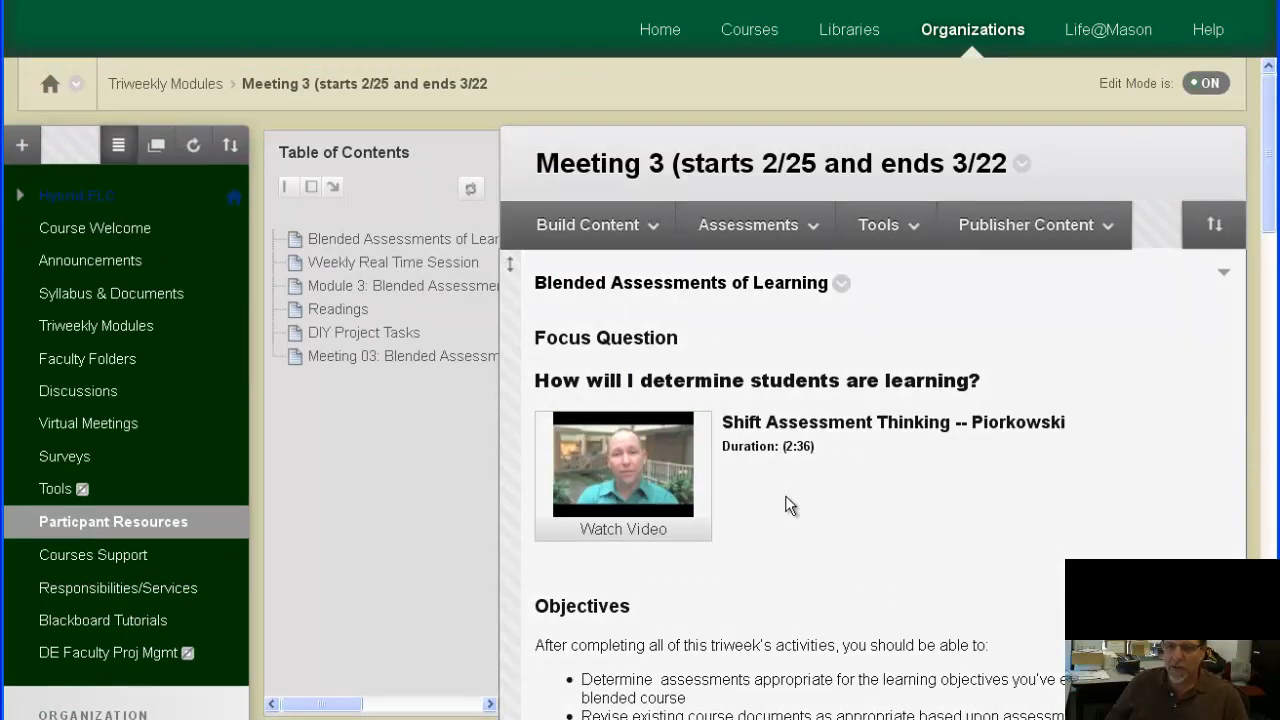
{"action": "scroll", "coordinate": [788, 505], "scroll_direction": "down", "scroll_amount": 2}
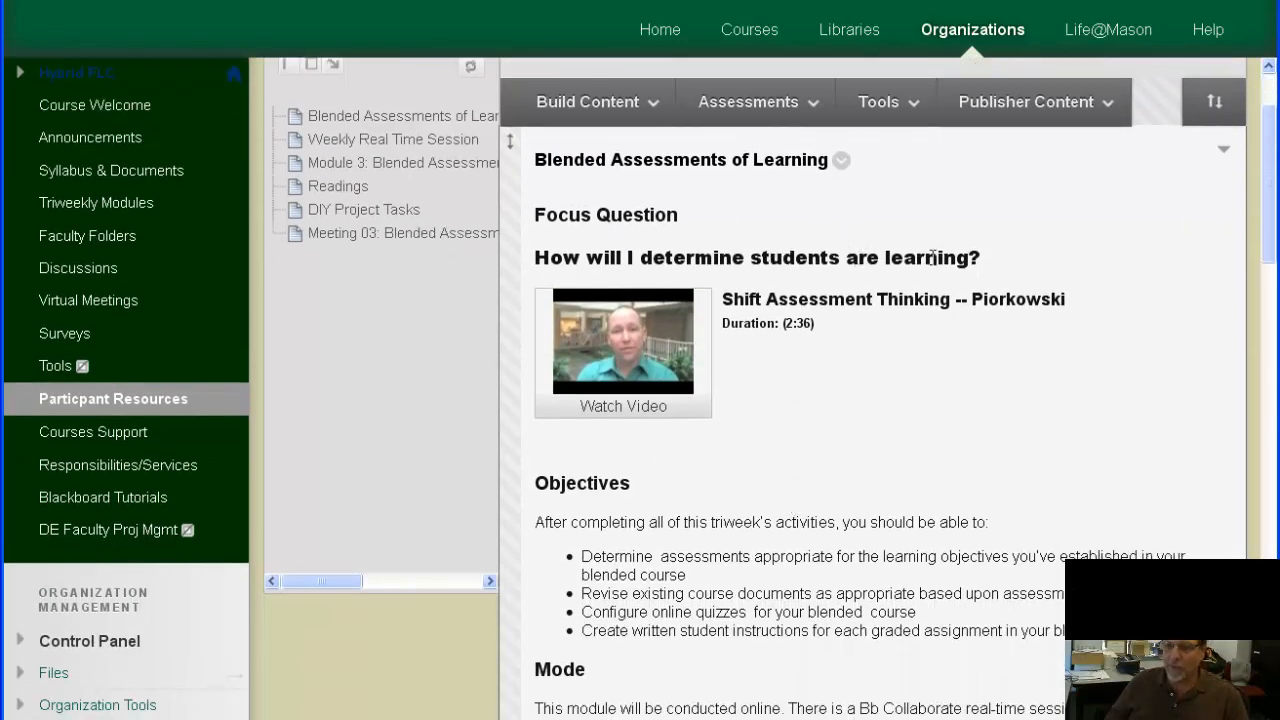
Step: Preview the embedded Shift Assessment Thinking video, skipping ahead to about 0:20, and close its player
{"action": "left_click", "coordinate": [636, 410]}
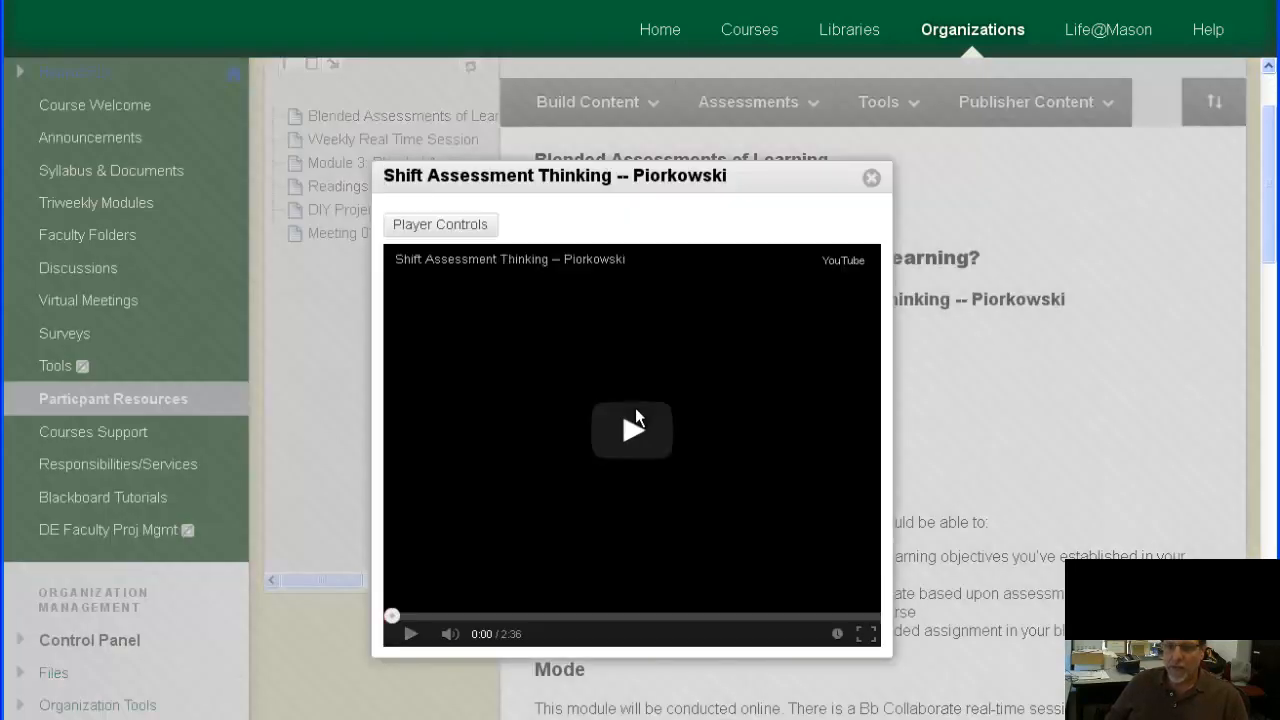
{"action": "left_click", "coordinate": [633, 426]}
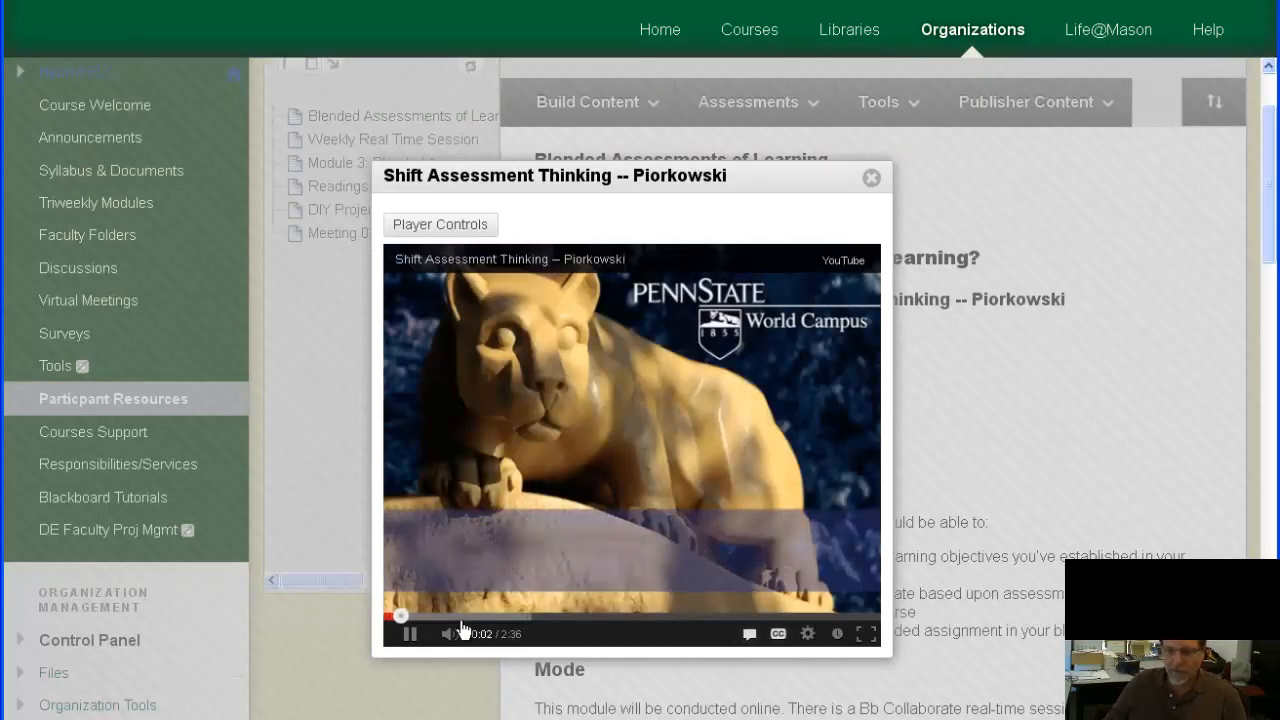
{"action": "left_click", "coordinate": [446, 615]}
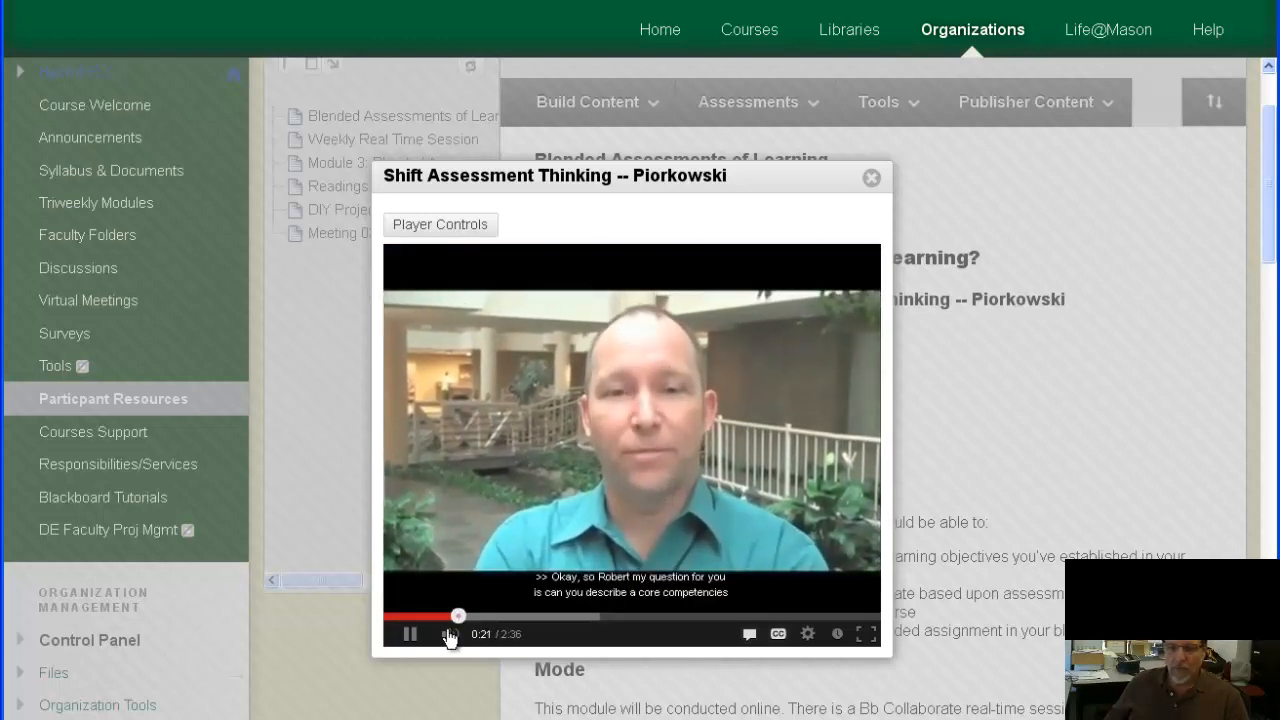
{"action": "left_click", "coordinate": [411, 634]}
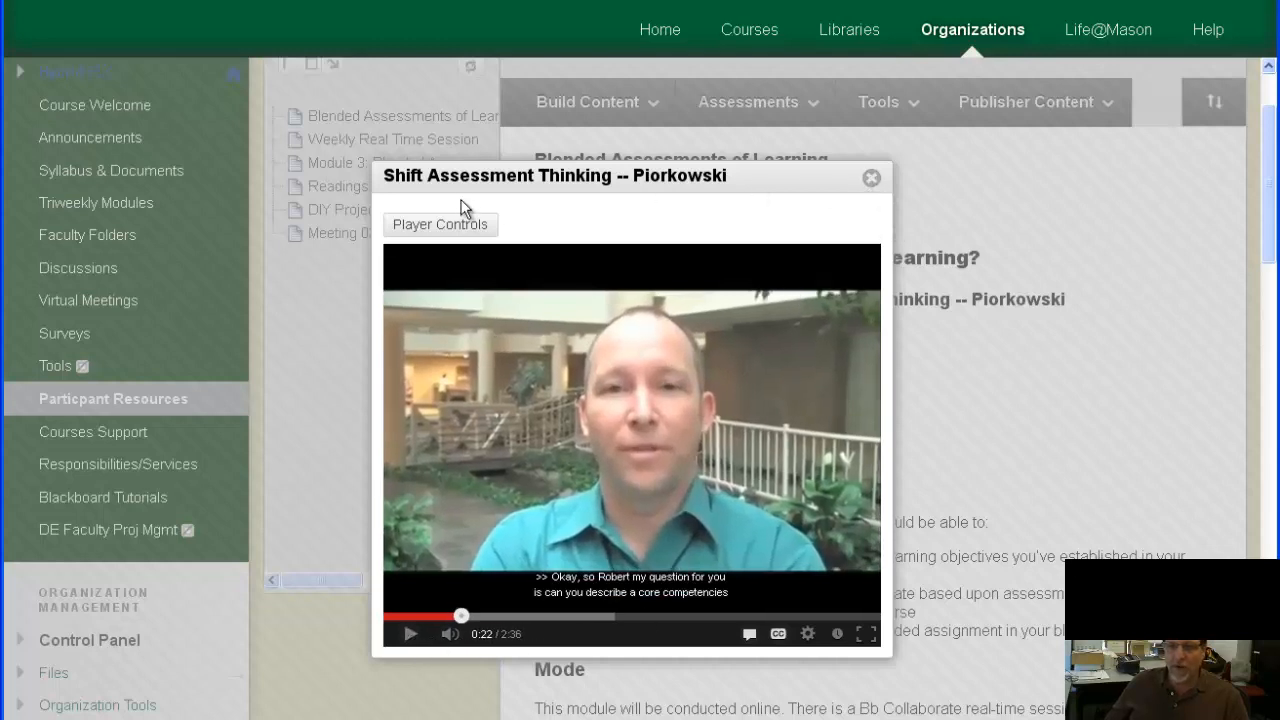
{"action": "left_click", "coordinate": [872, 180]}
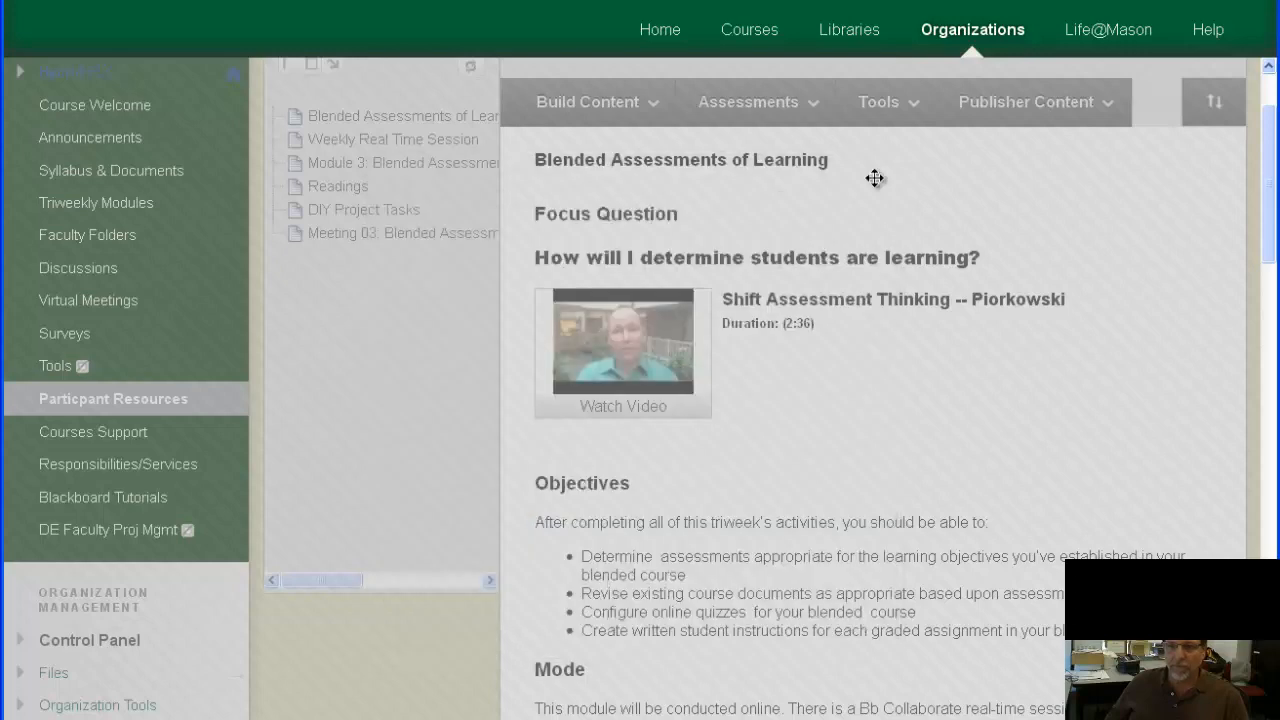
Step: Highlight Meeting 3's focus question, reopen the Shift Assessment Thinking video player, and close it
{"action": "left_click_drag", "start_coordinate": [537, 257], "coordinate": [1062, 268]}
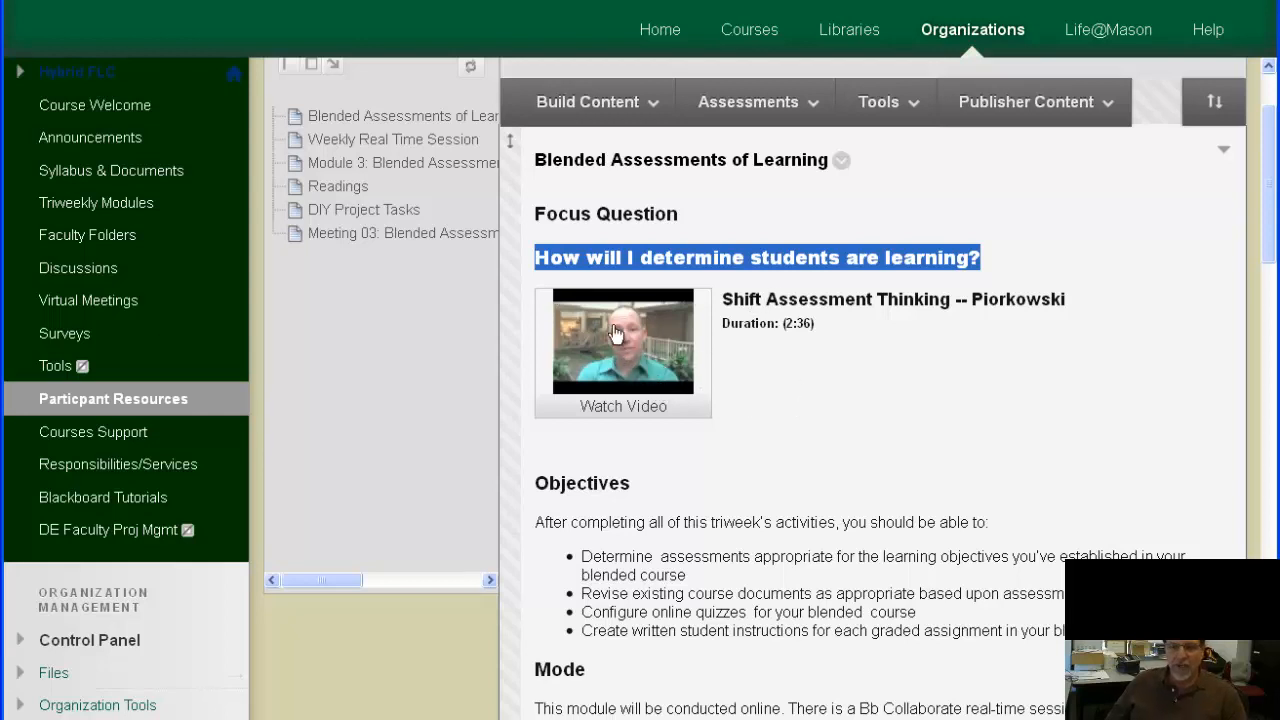
{"action": "left_click", "coordinate": [645, 415]}
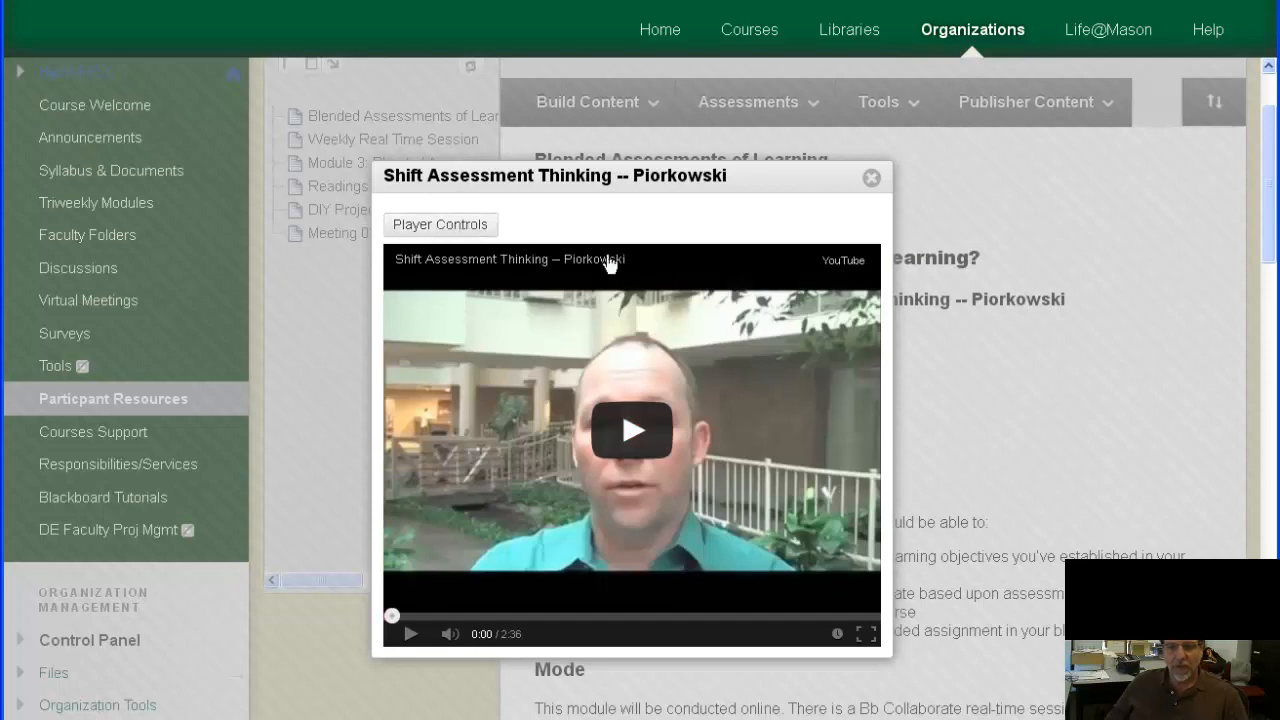
{"action": "left_click", "coordinate": [872, 179]}
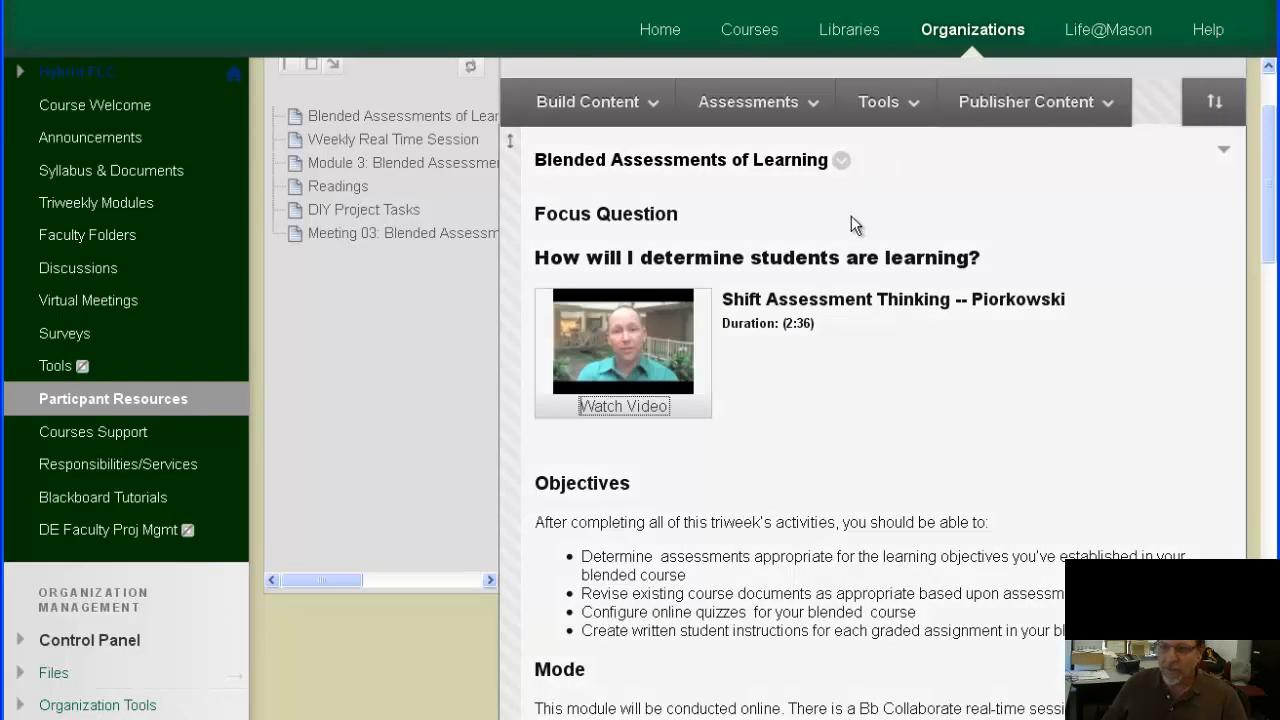
Step: Open the Blended Assessments of Learning item for editing and look over its heading and text content
{"action": "left_click", "coordinate": [842, 161]}
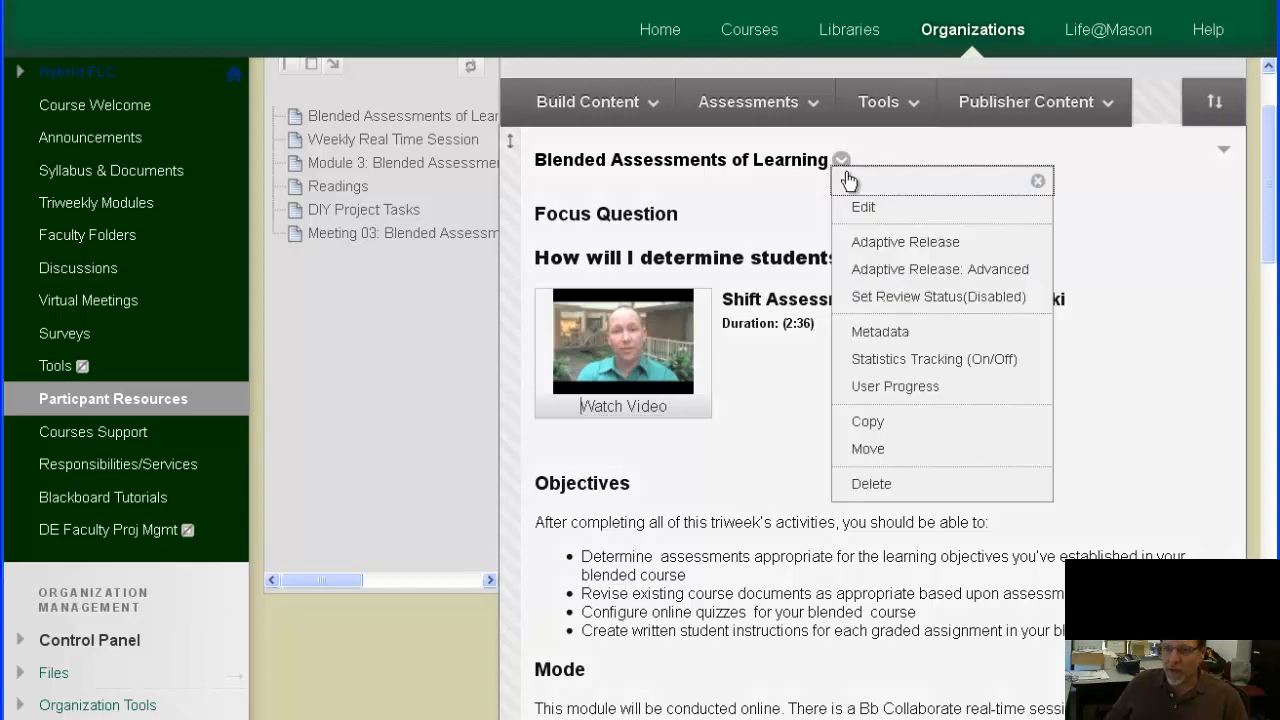
{"action": "left_click", "coordinate": [864, 210]}
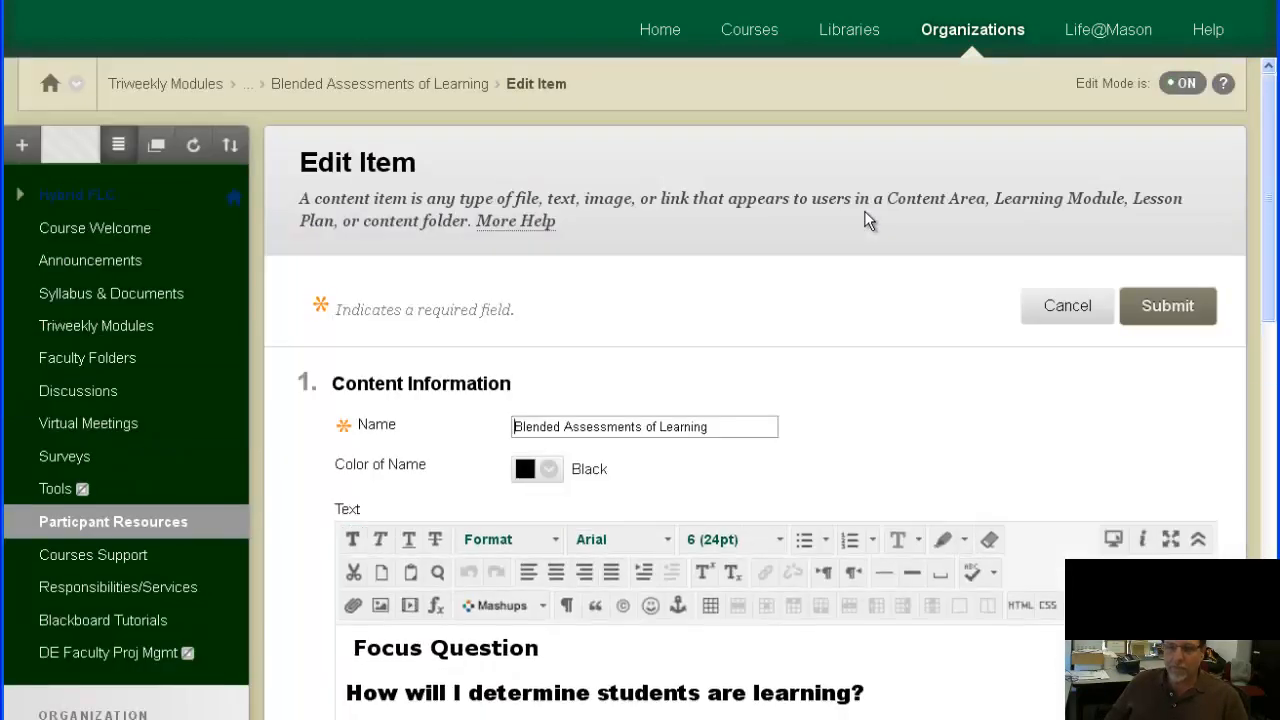
{"action": "left_click_drag", "start_coordinate": [448, 164], "coordinate": [283, 165]}
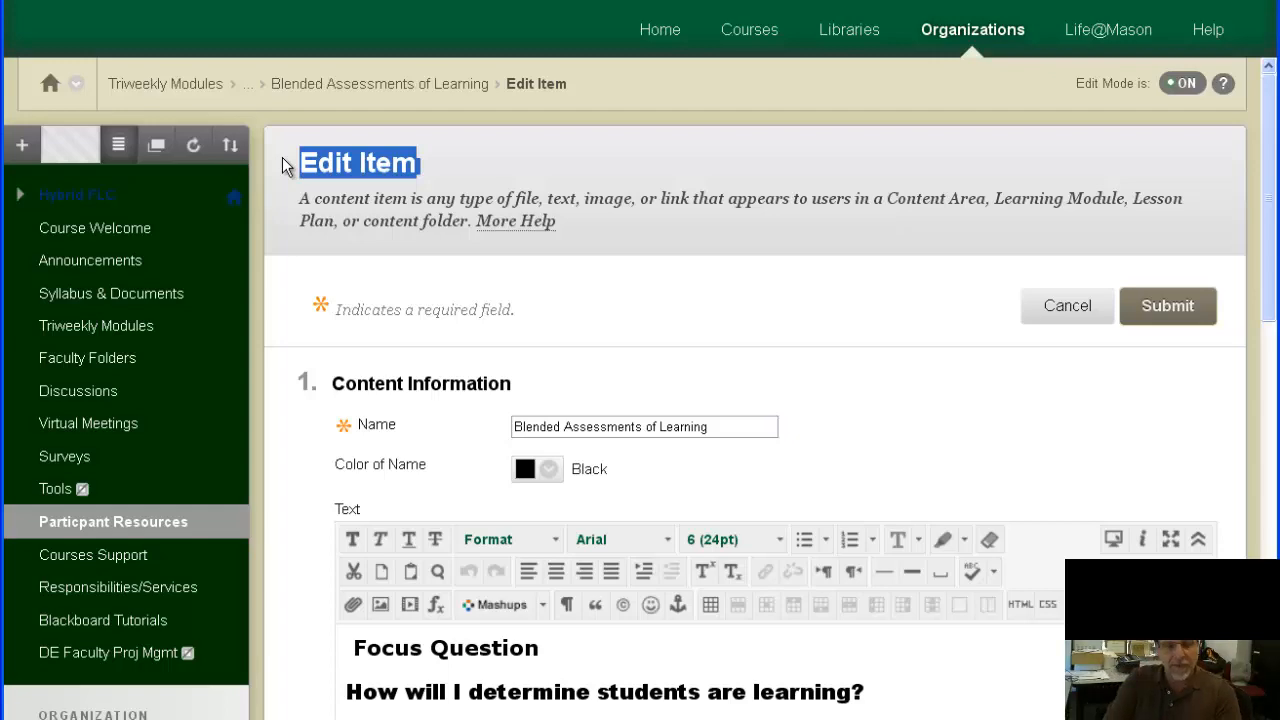
{"action": "scroll", "coordinate": [793, 280], "scroll_direction": "down", "scroll_amount": 6}
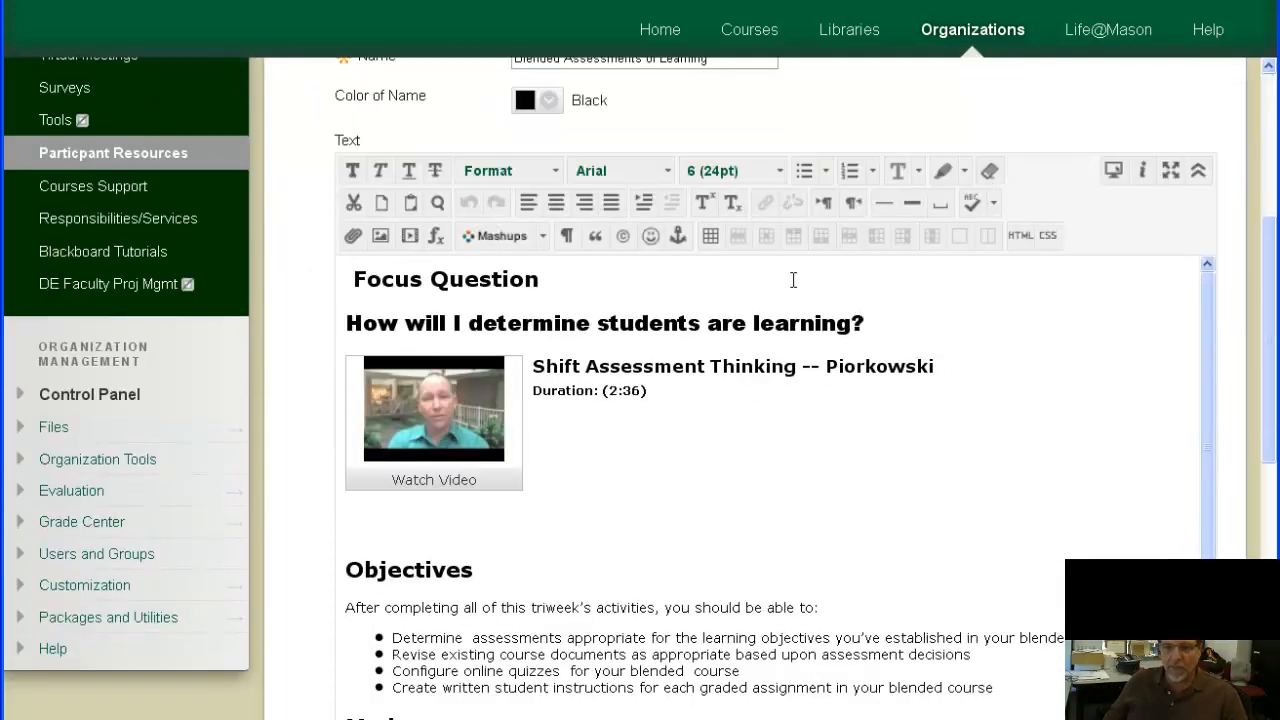
{"action": "scroll", "coordinate": [793, 280], "scroll_direction": "down", "scroll_amount": 1}
{"action": "scroll", "coordinate": [793, 280], "scroll_direction": "up", "scroll_amount": 3}
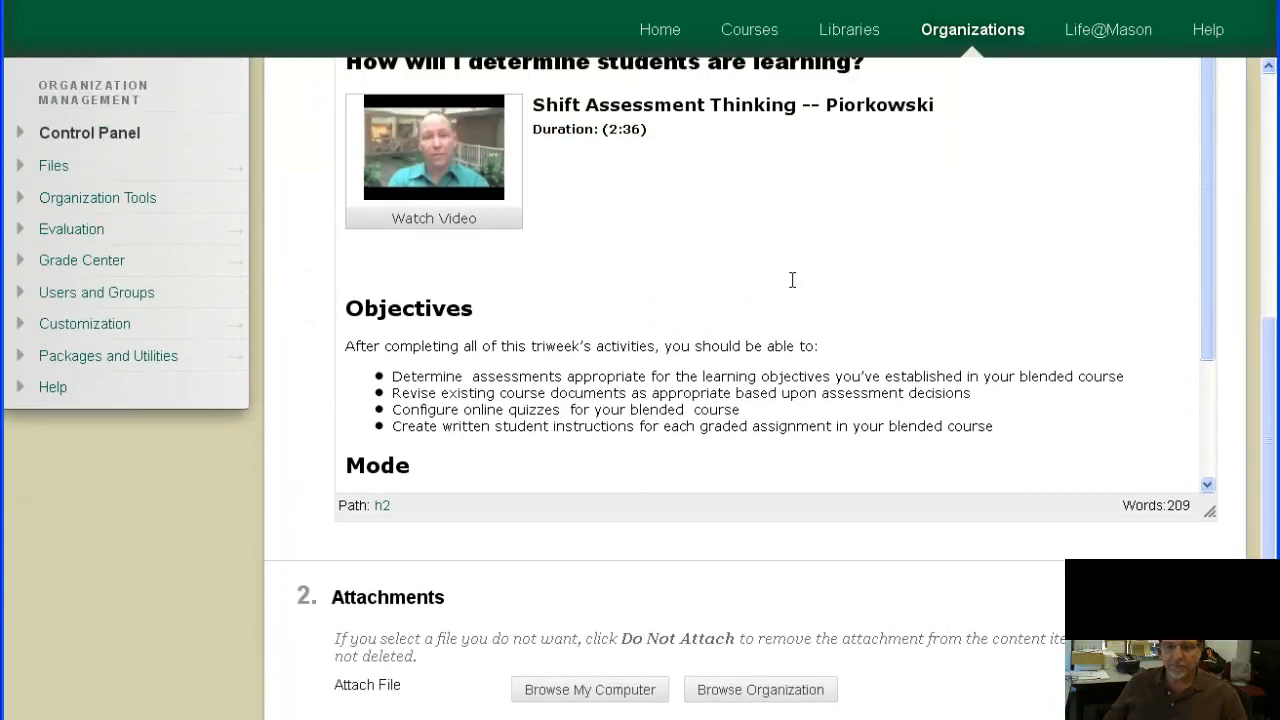
{"action": "left_click_drag", "start_coordinate": [1220, 551], "coordinate": [1118, 324]}
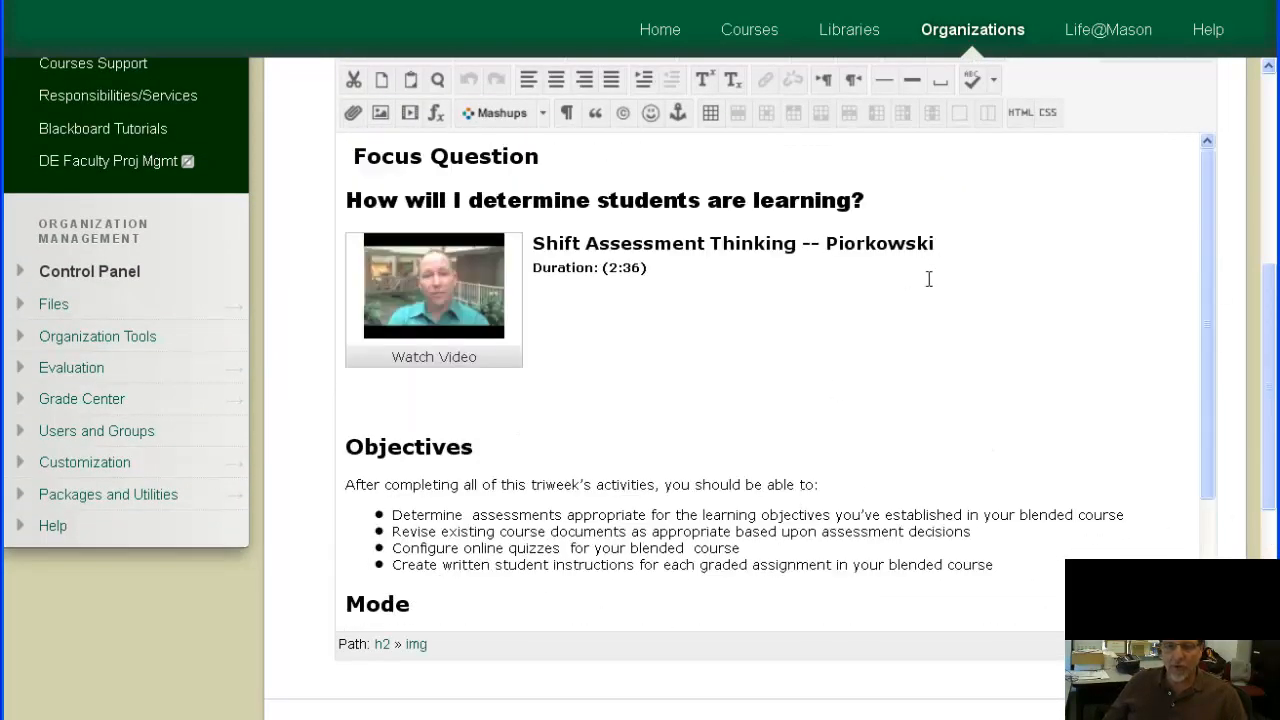
Step: Place the insertion point on the blank line below the embedded video thumbnail and start a YouTube Video mashup
{"action": "left_click", "coordinate": [555, 362]}
{"action": "left_click", "coordinate": [889, 215]}
{"action": "left_click", "coordinate": [651, 346]}
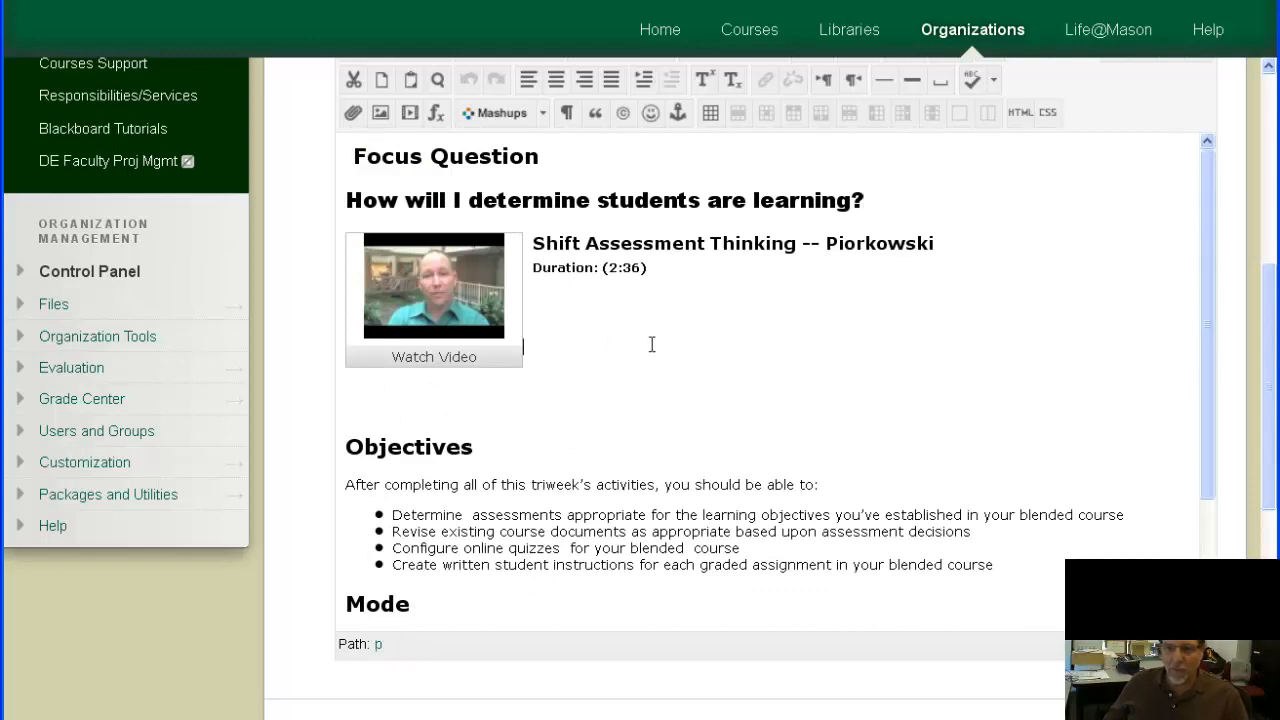
{"action": "left_click_drag", "start_coordinate": [484, 200], "coordinate": [903, 246]}
{"action": "left_click", "coordinate": [770, 380]}
{"action": "left_click", "coordinate": [543, 115]}
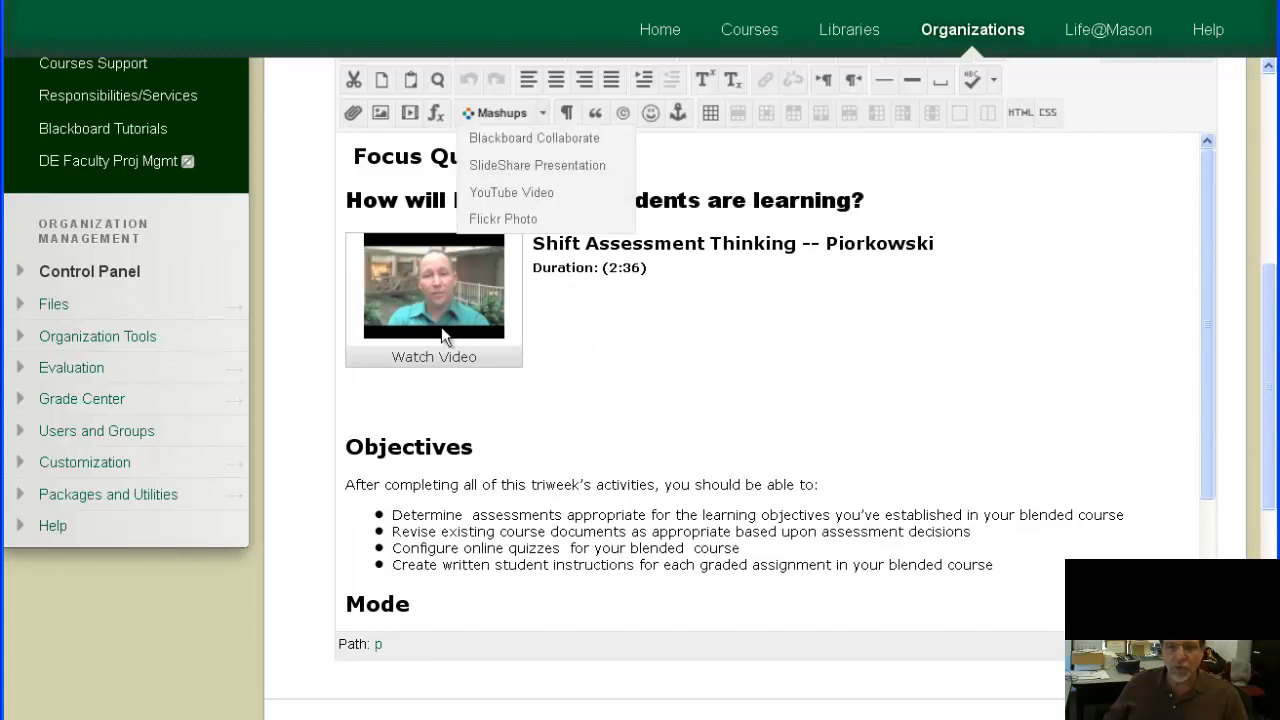
{"action": "left_click", "coordinate": [414, 403]}
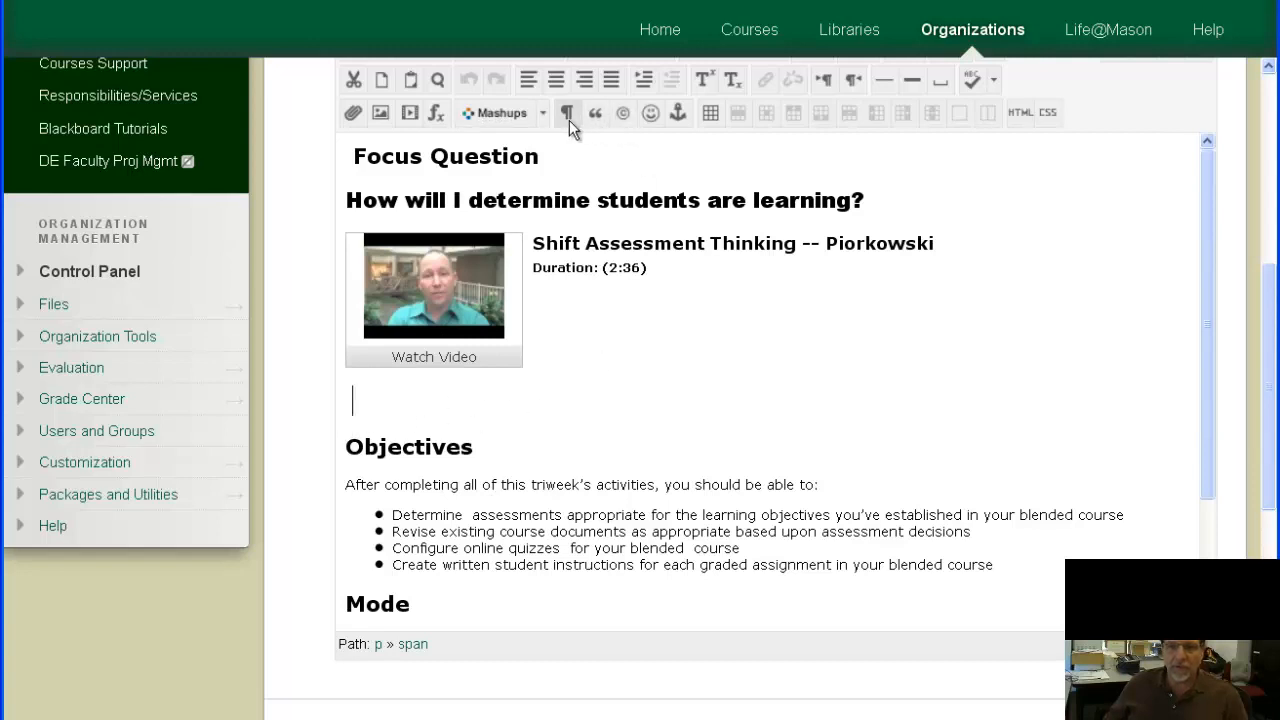
{"action": "left_click", "coordinate": [542, 113]}
{"action": "left_click", "coordinate": [527, 194]}
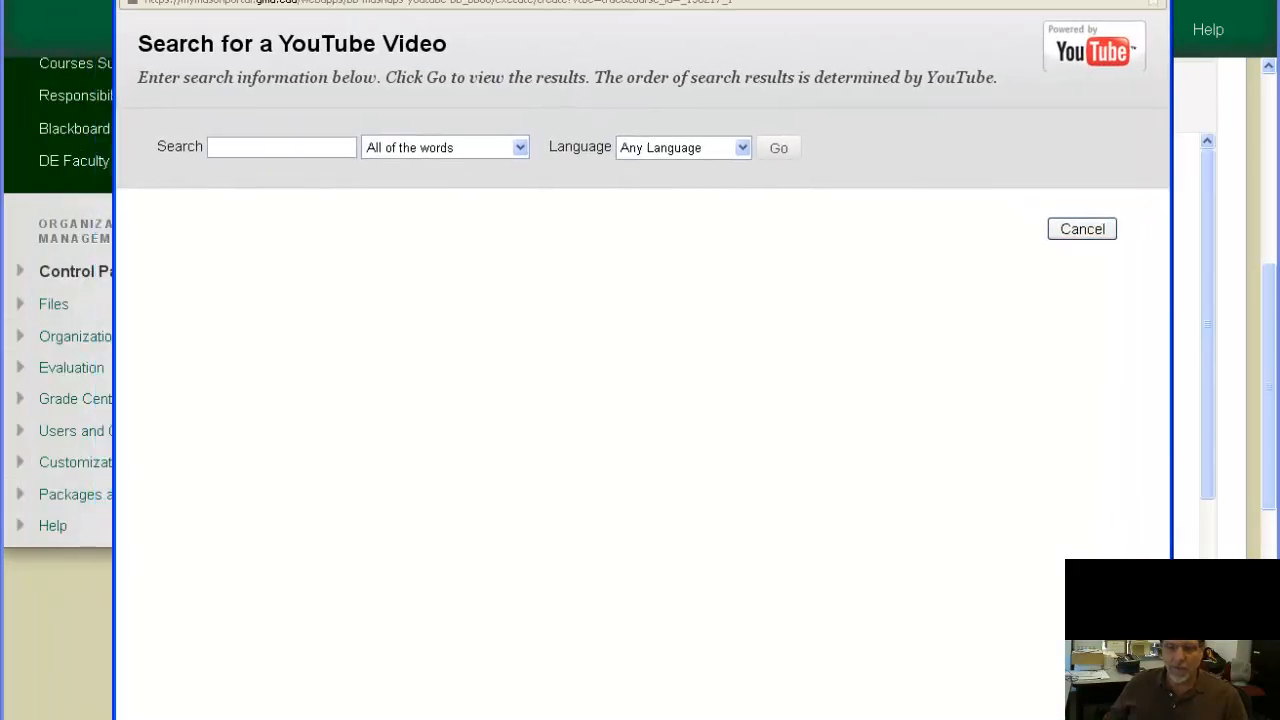
Step: Search YouTube for "online learning" matching all of the words
{"action": "left_click", "coordinate": [258, 150]}
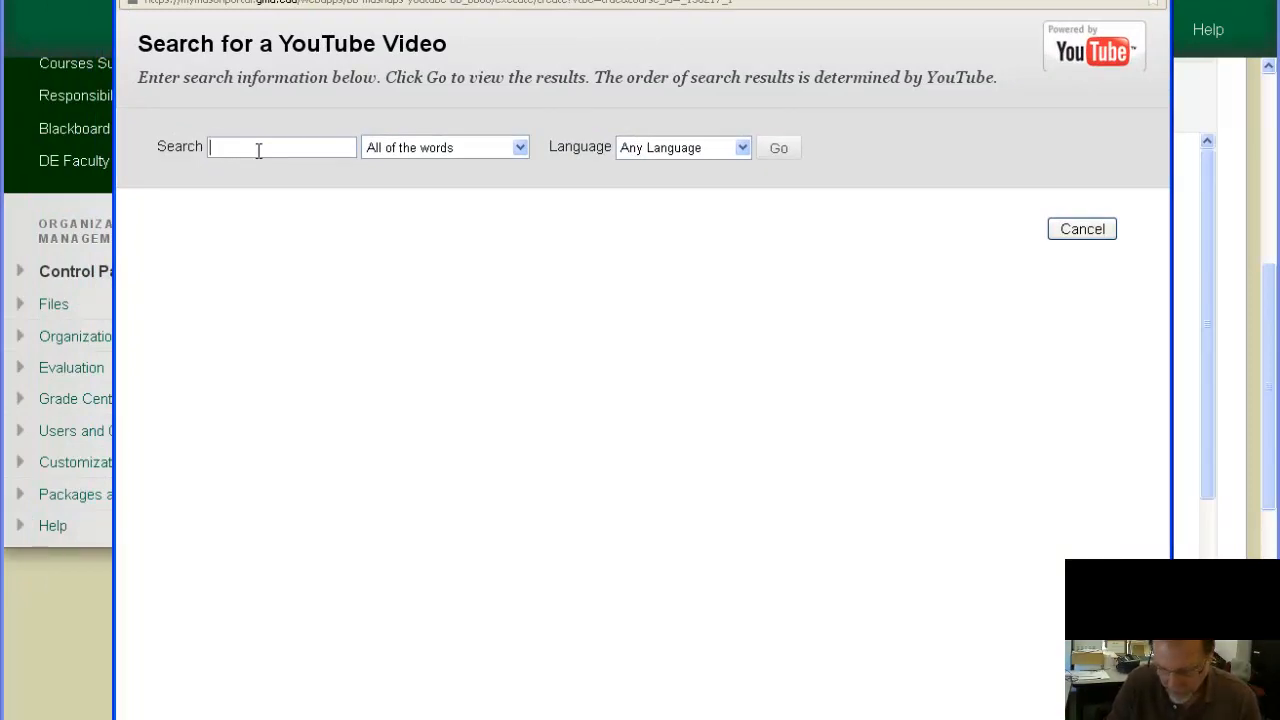
{"action": "type", "text": "b"}
{"action": "key", "text": "BackSpace"}
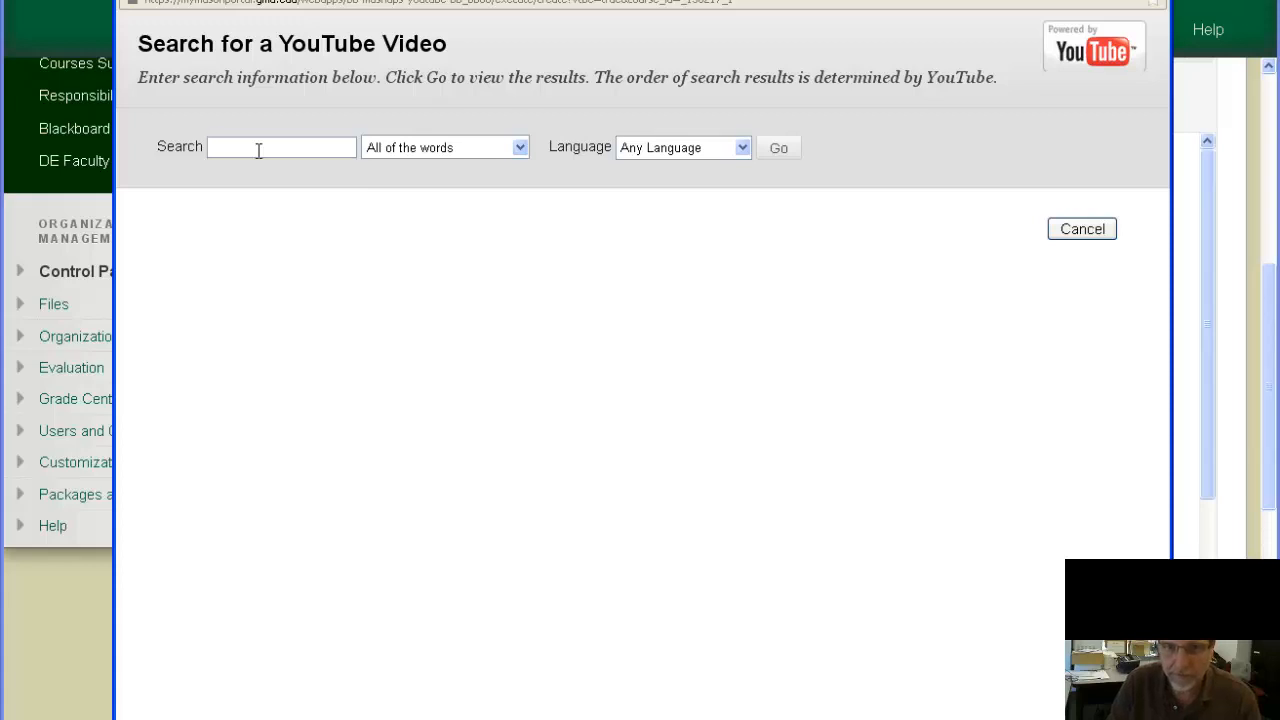
{"action": "type", "text": "online learn"}
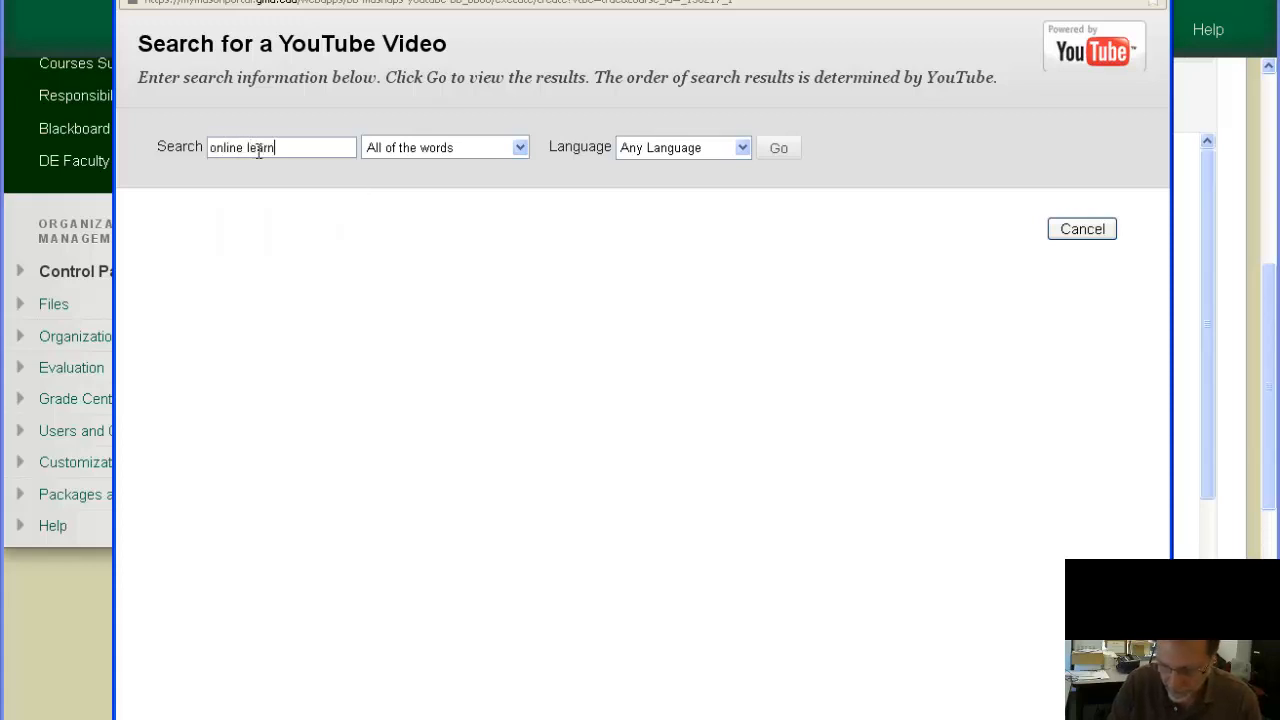
{"action": "type", "text": "ing"}
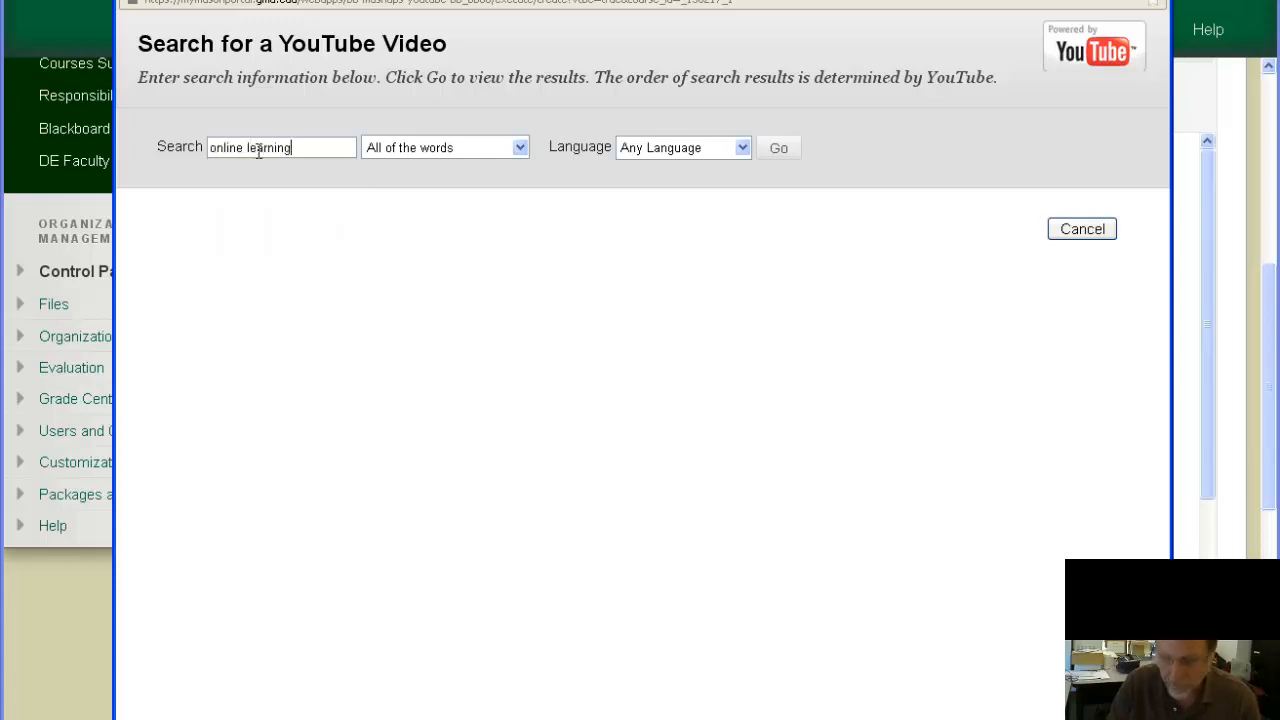
{"action": "left_click", "coordinate": [775, 147]}
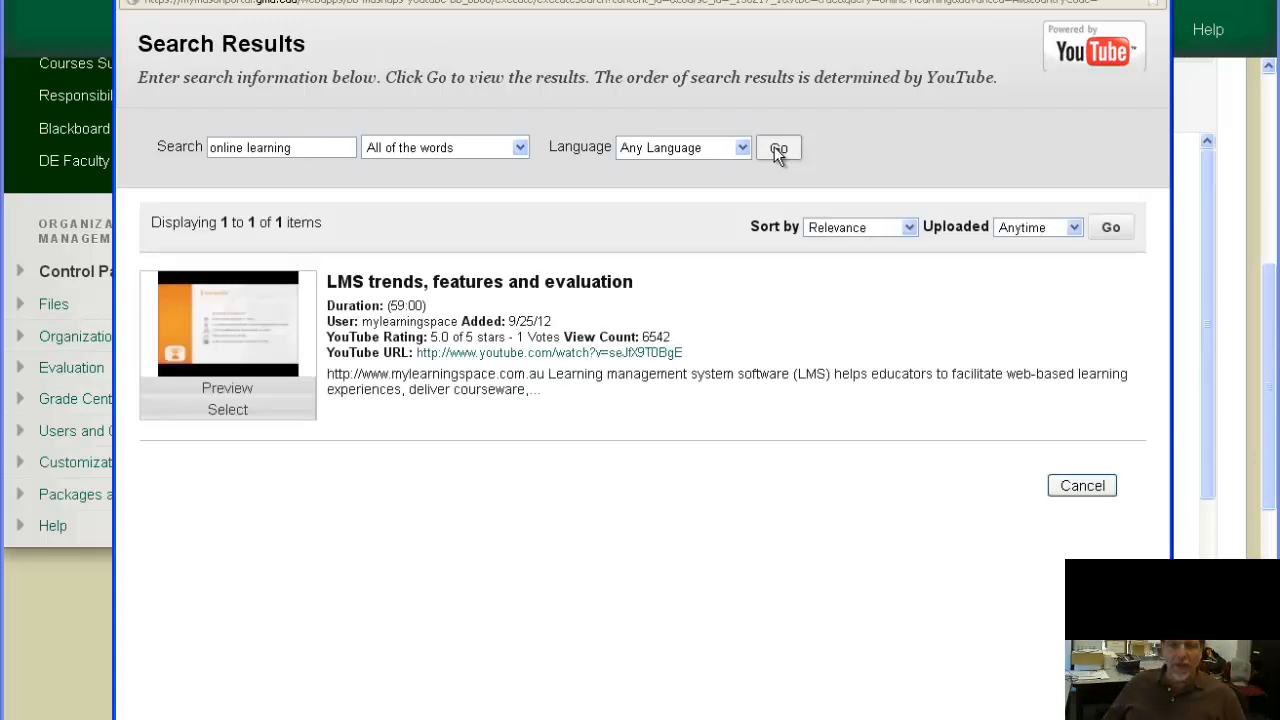
Step: Rerun the YouTube search with the match option set to At least one of the words
{"action": "left_click", "coordinate": [518, 149]}
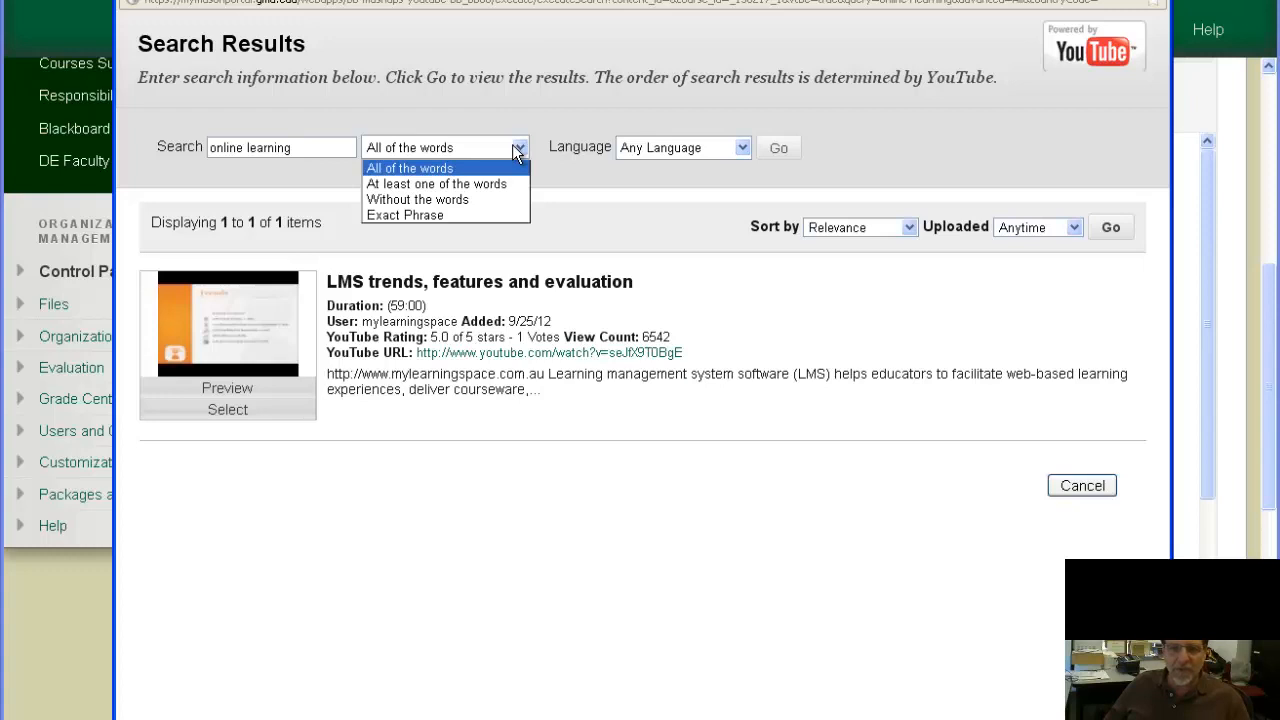
{"action": "left_click", "coordinate": [488, 184]}
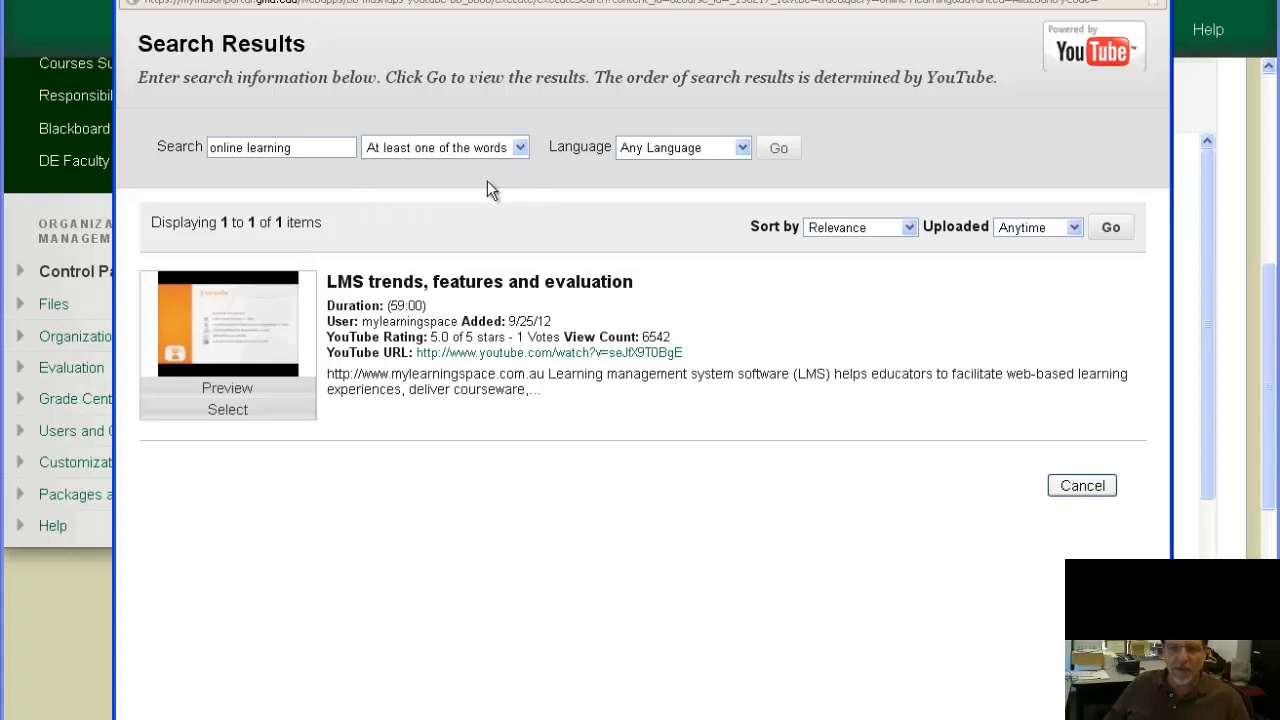
{"action": "left_click", "coordinate": [781, 150]}
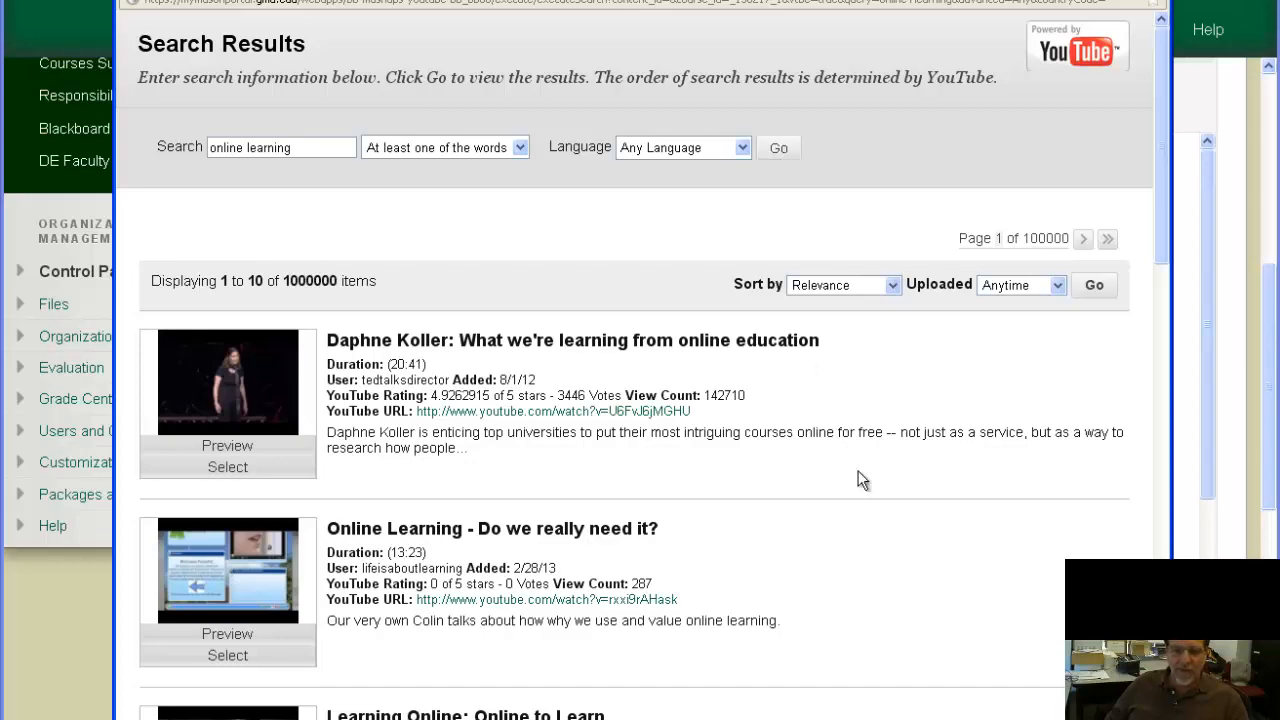
{"action": "left_click_drag", "start_coordinate": [1161, 228], "coordinate": [1159, 169]}
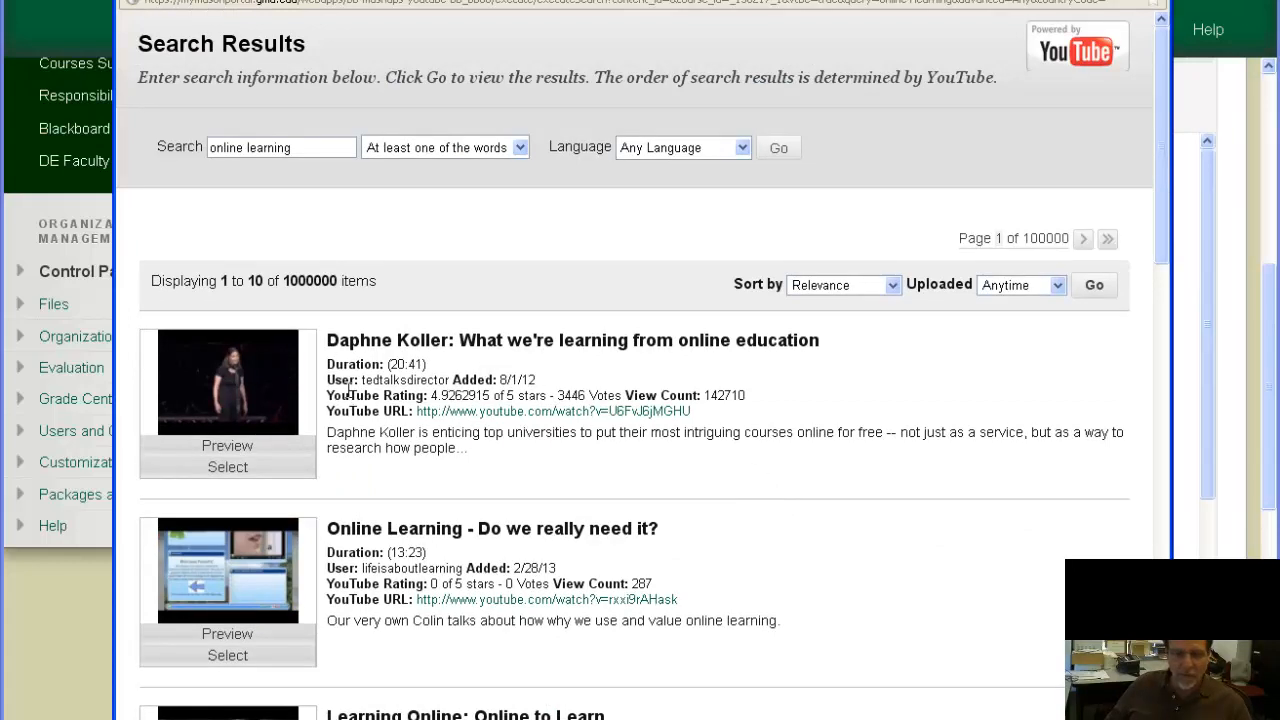
Step: Highlight the "What we're learning from online education" result, preview it from about 1:40, and close its player
{"action": "left_click_drag", "start_coordinate": [327, 340], "coordinate": [885, 345]}
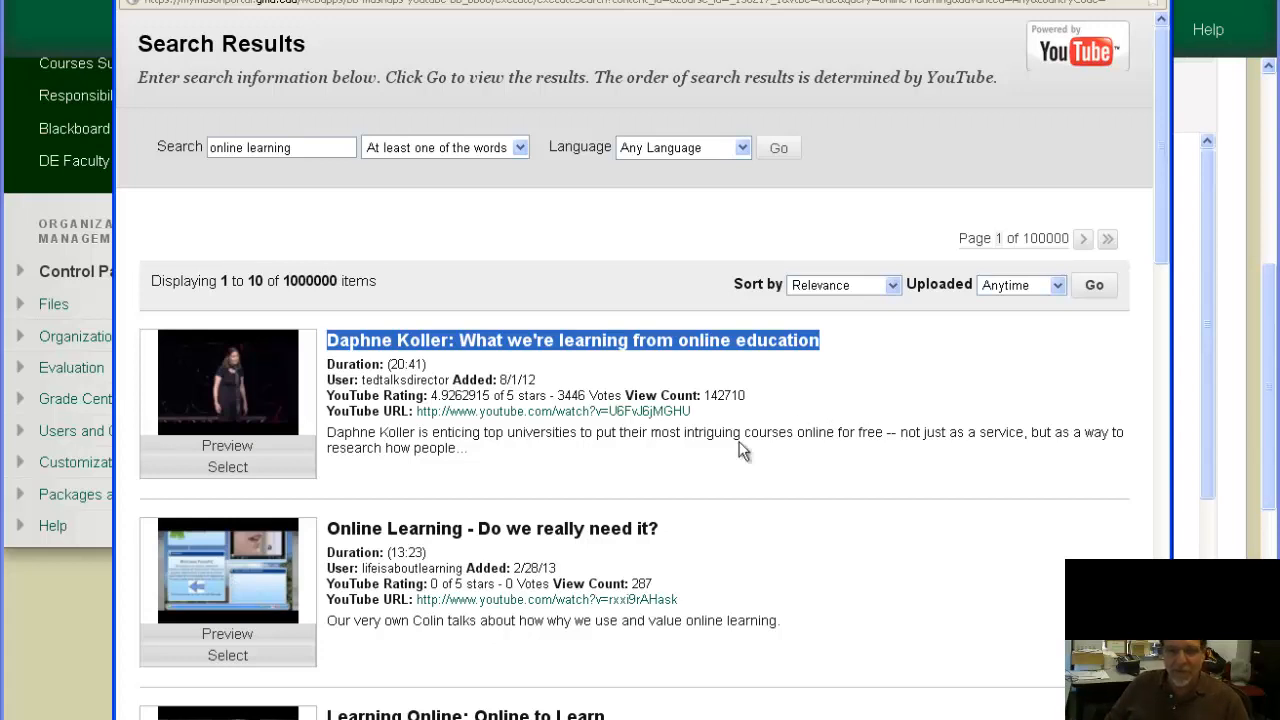
{"action": "left_click", "coordinate": [223, 452]}
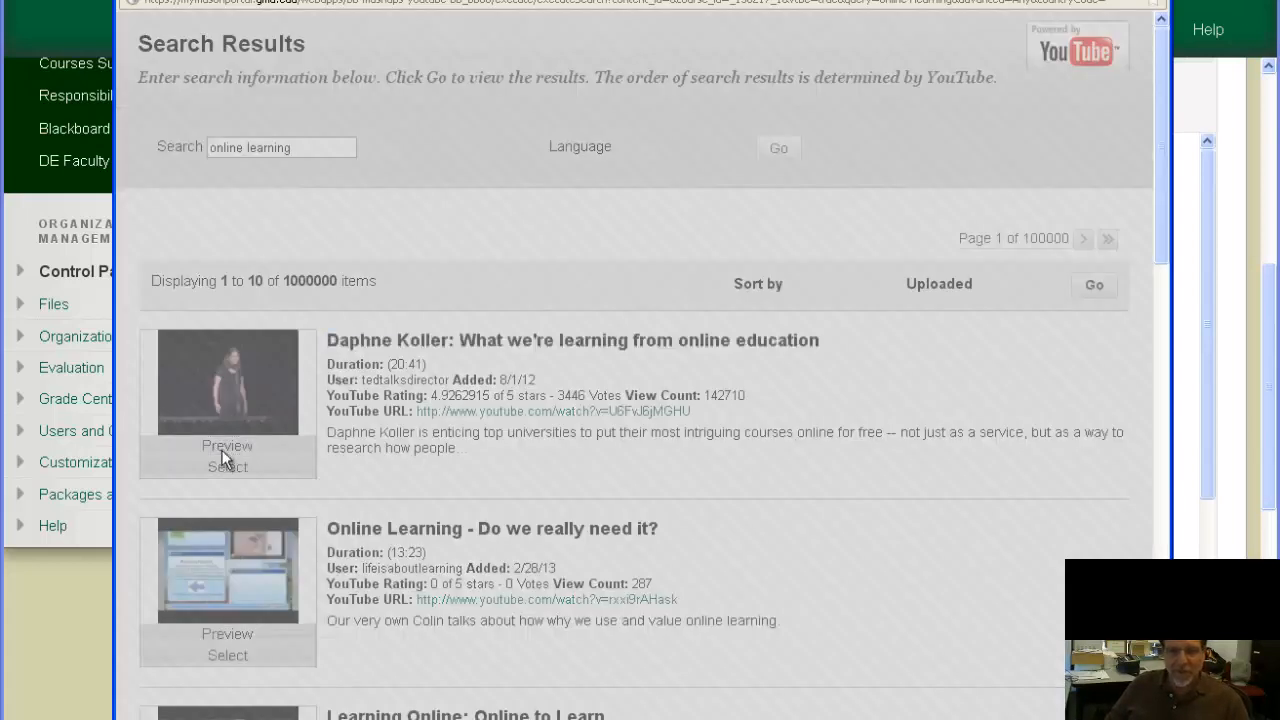
{"action": "left_click", "coordinate": [628, 448]}
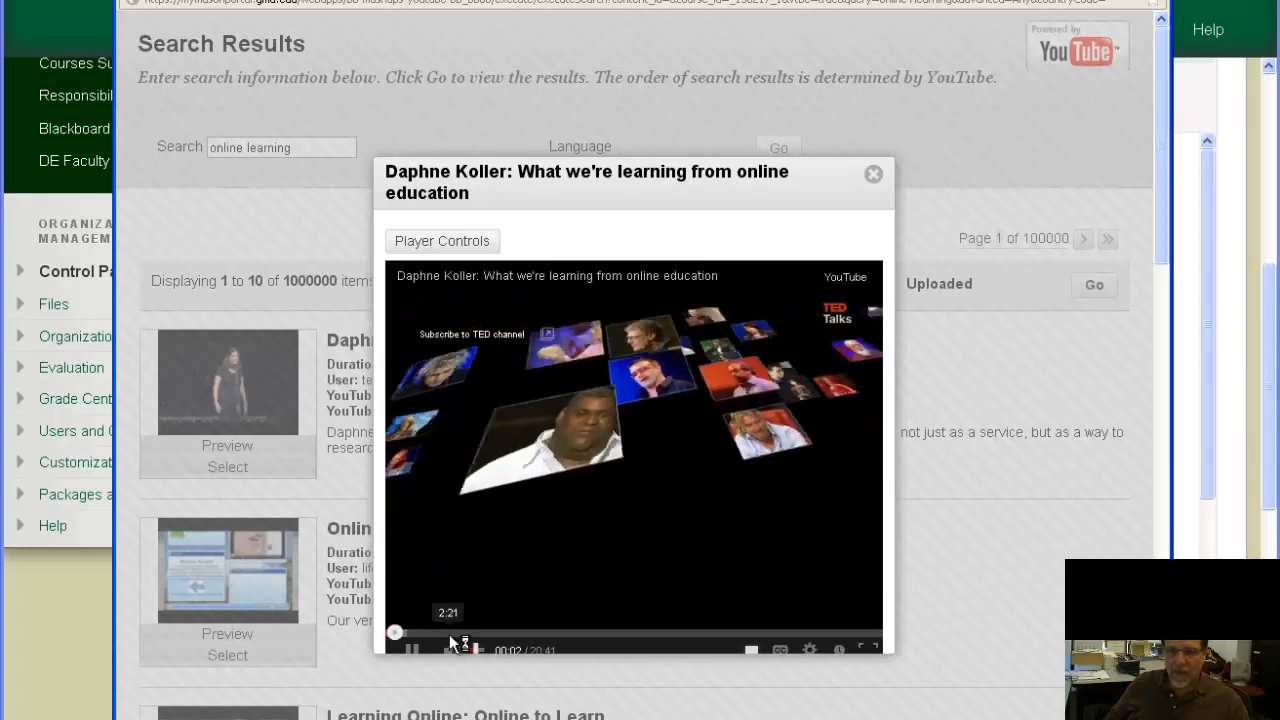
{"action": "left_click", "coordinate": [431, 632]}
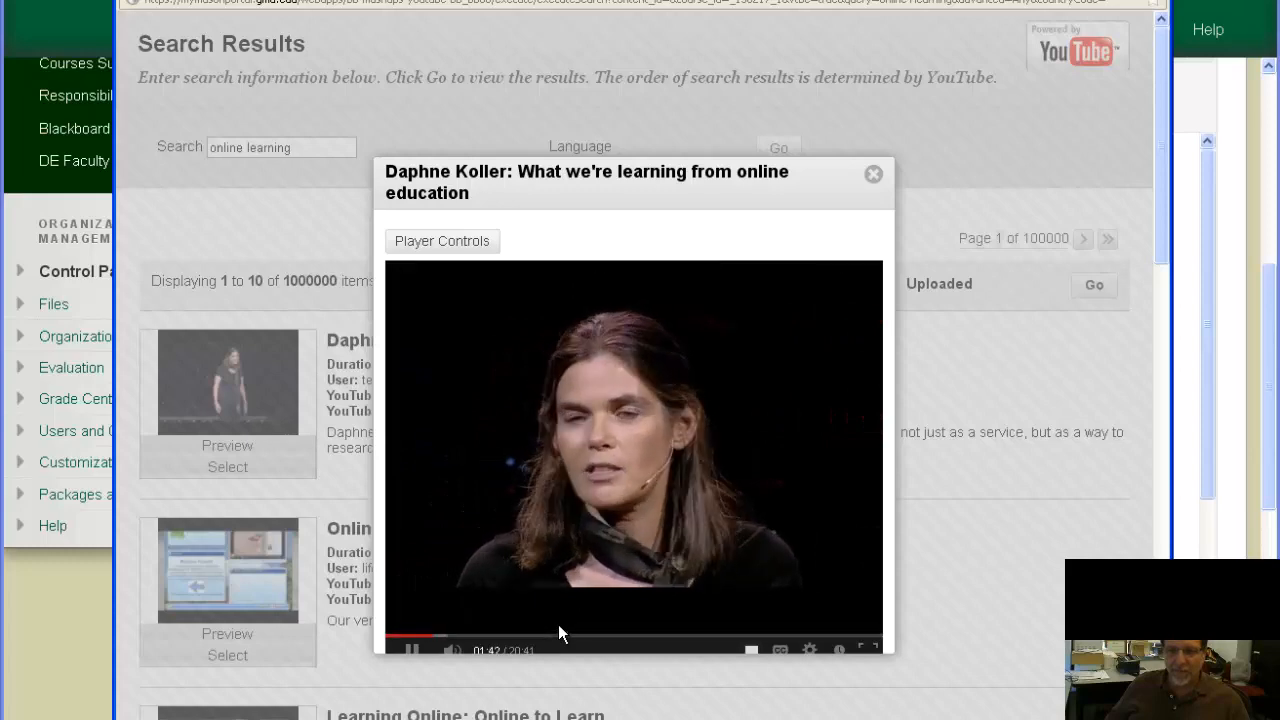
{"action": "left_click", "coordinate": [874, 176]}
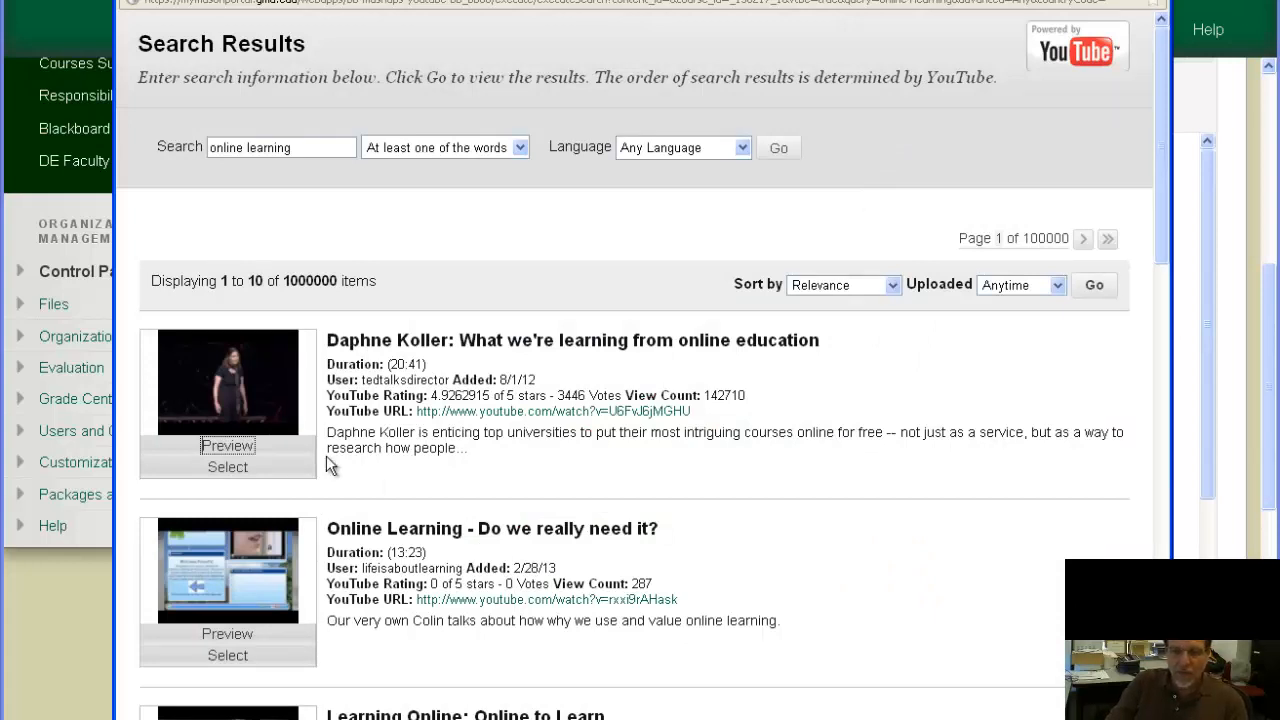
Step: Select the "What we're learning from online education" video for the mashup and look over its name and YouTube details
{"action": "left_click", "coordinate": [246, 462]}
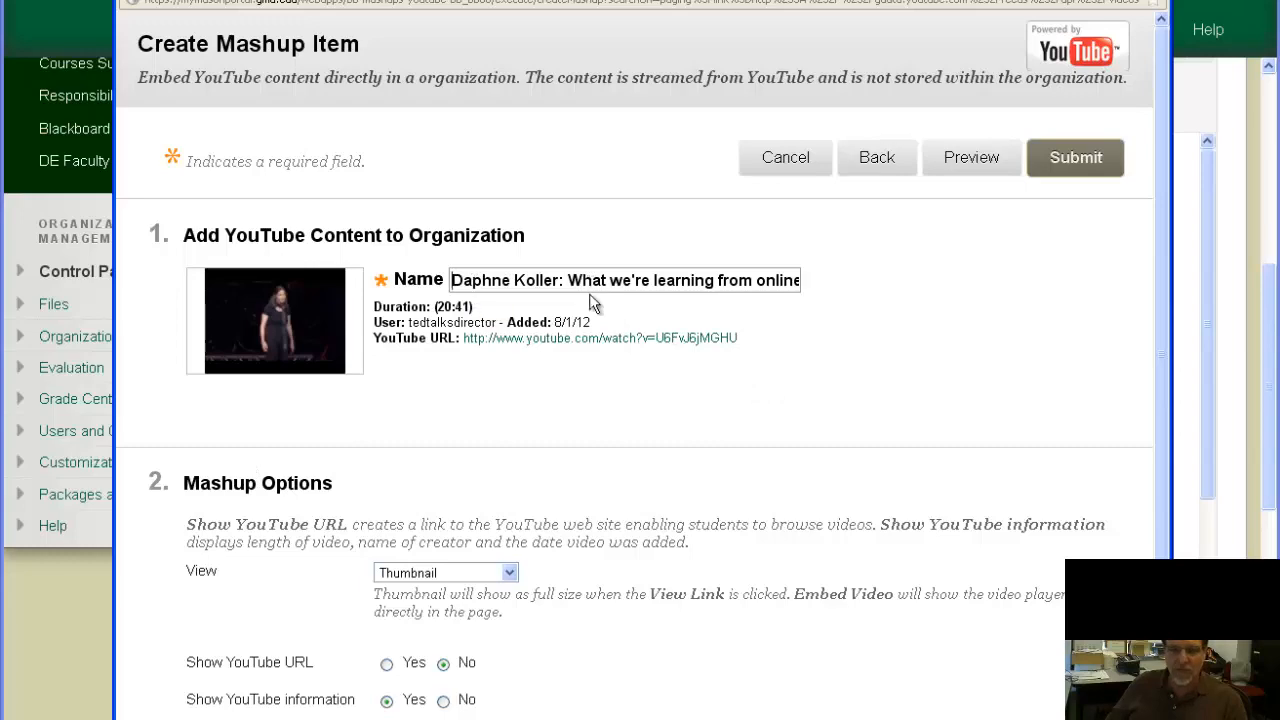
{"action": "scroll", "coordinate": [612, 401], "scroll_direction": "down", "scroll_amount": 2}
{"action": "scroll", "coordinate": [612, 403], "scroll_direction": "up", "scroll_amount": 2}
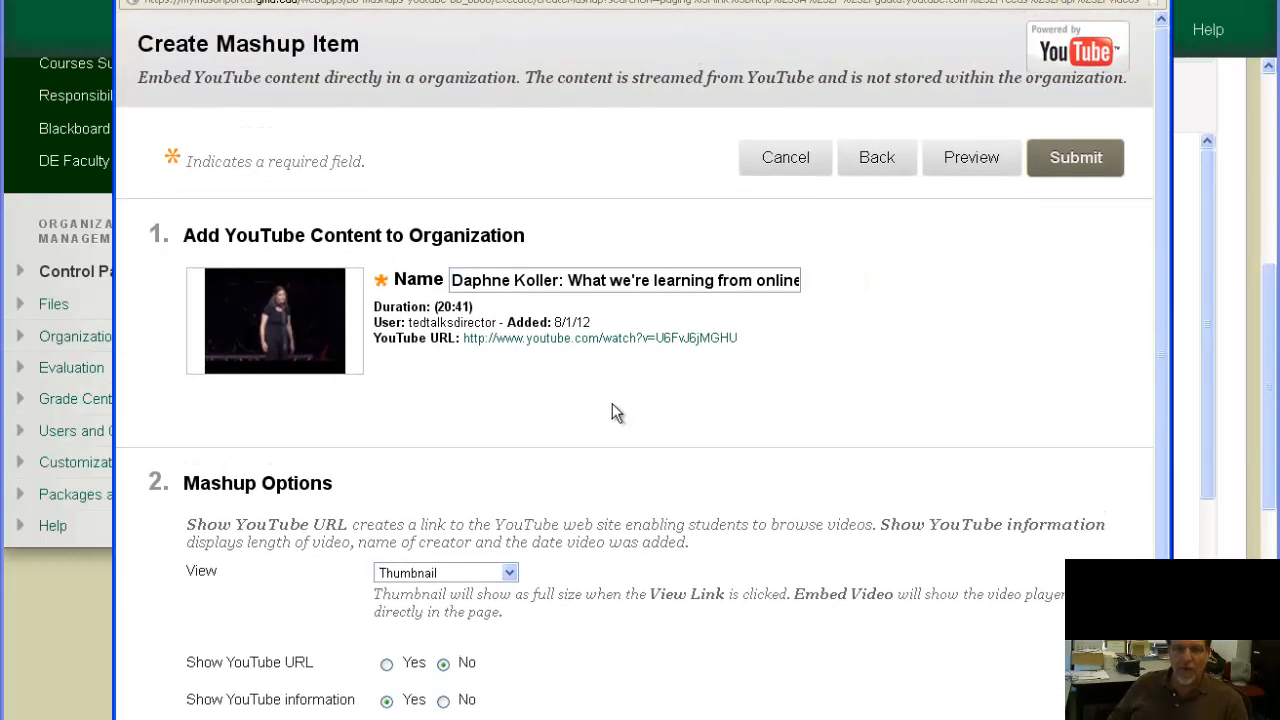
{"action": "left_click_drag", "start_coordinate": [487, 1], "coordinate": [512, 16]}
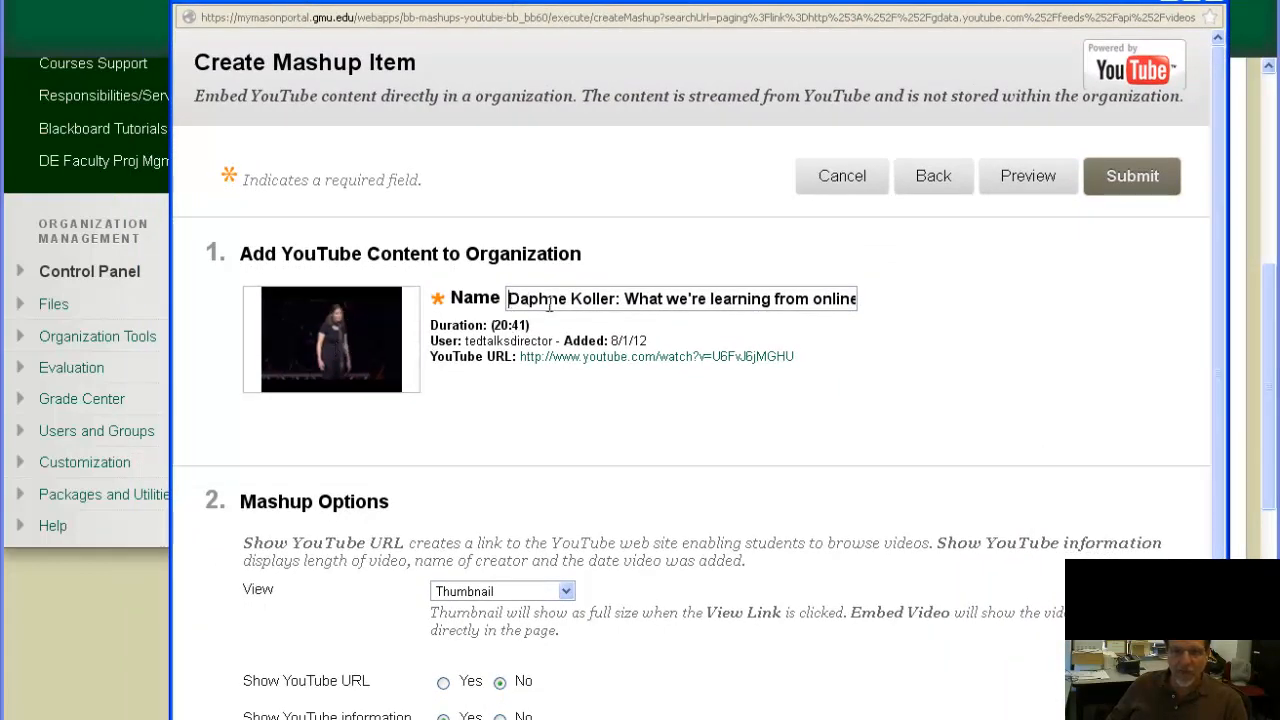
{"action": "left_click_drag", "start_coordinate": [508, 298], "coordinate": [940, 306]}
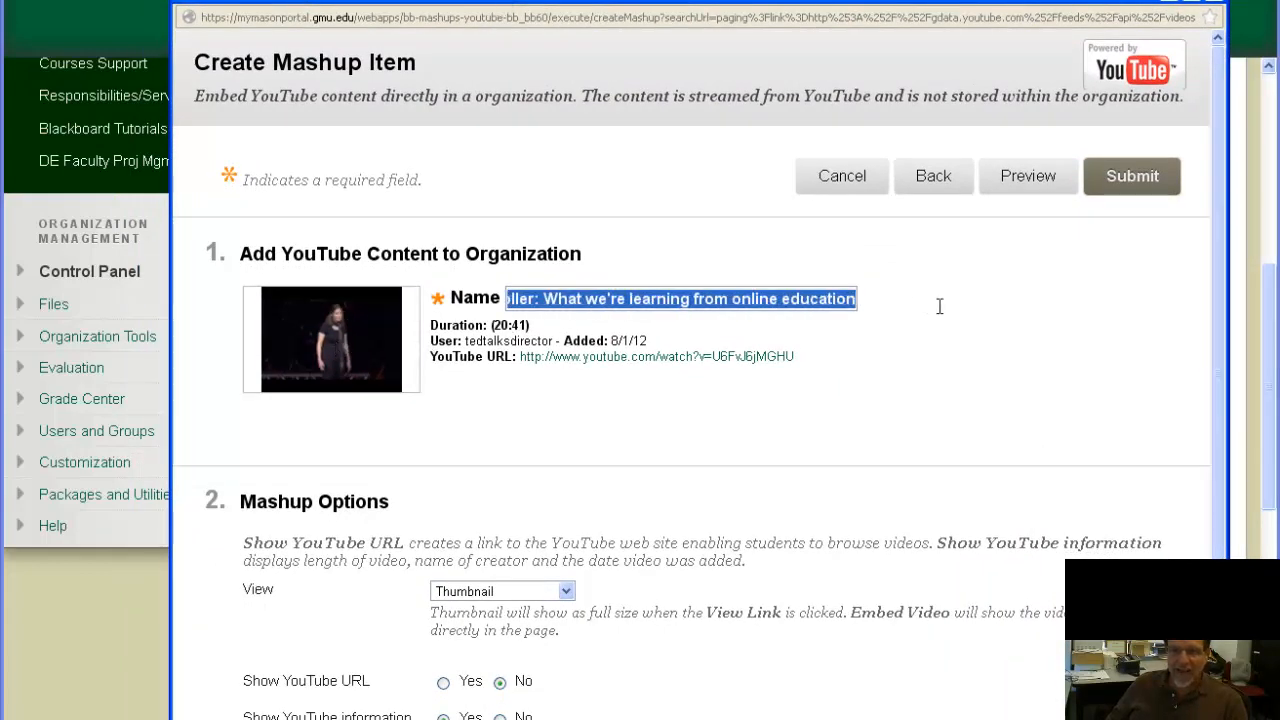
{"action": "left_click", "coordinate": [455, 352]}
{"action": "left_click_drag", "start_coordinate": [455, 357], "coordinate": [552, 382]}
{"action": "left_click", "coordinate": [597, 431]}
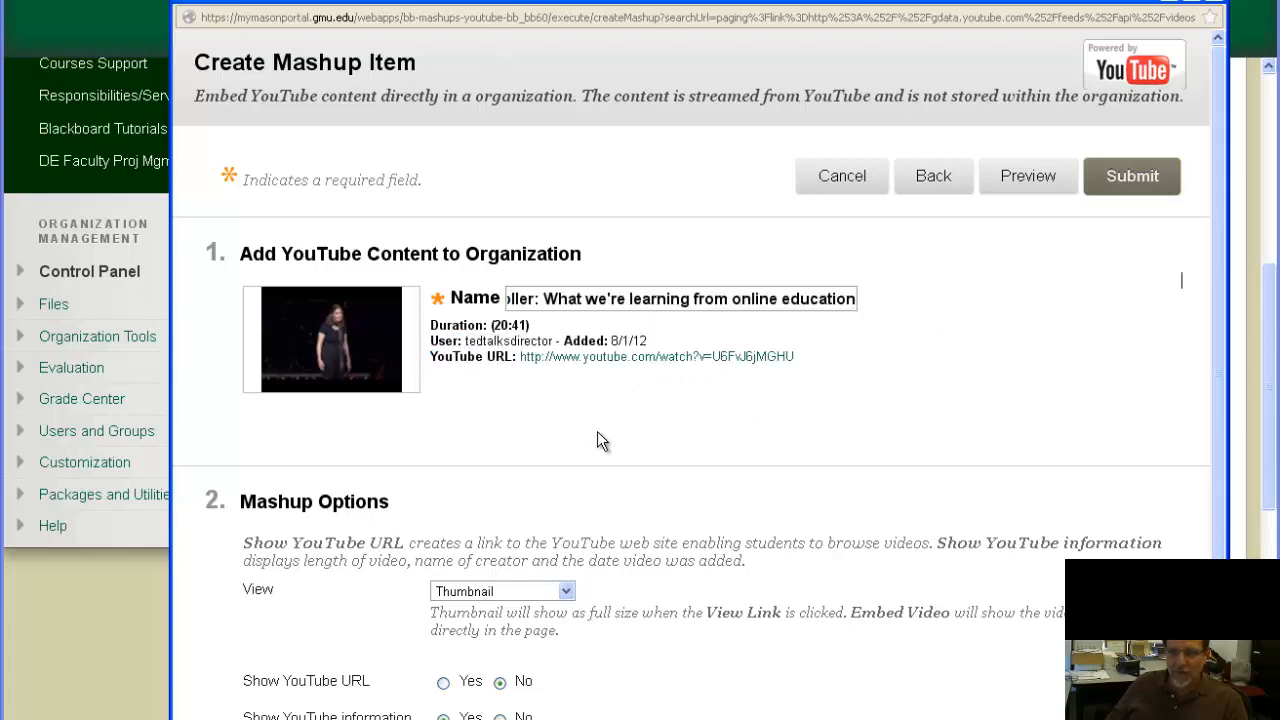
Step: Check the mashup's View options, keep Thumbnail, and preview the mashup item
{"action": "scroll", "coordinate": [727, 498], "scroll_direction": "down", "scroll_amount": 2}
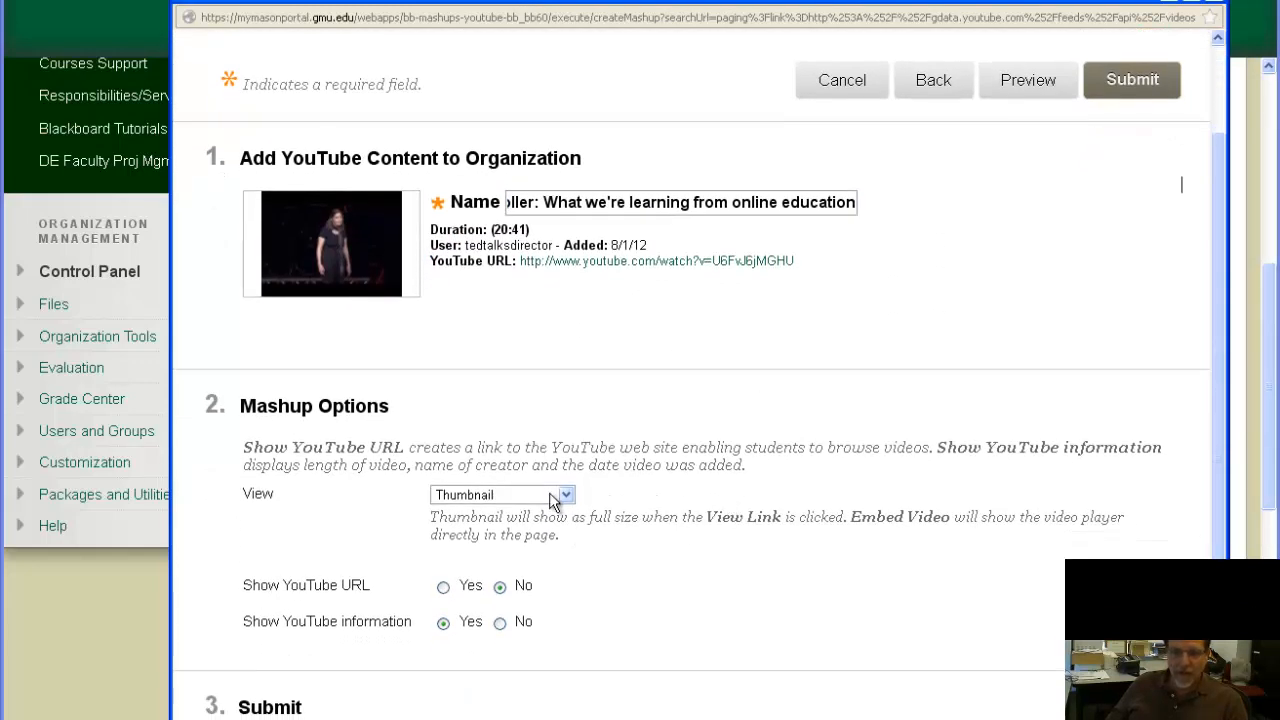
{"action": "left_click", "coordinate": [556, 496]}
{"action": "left_click", "coordinate": [556, 497]}
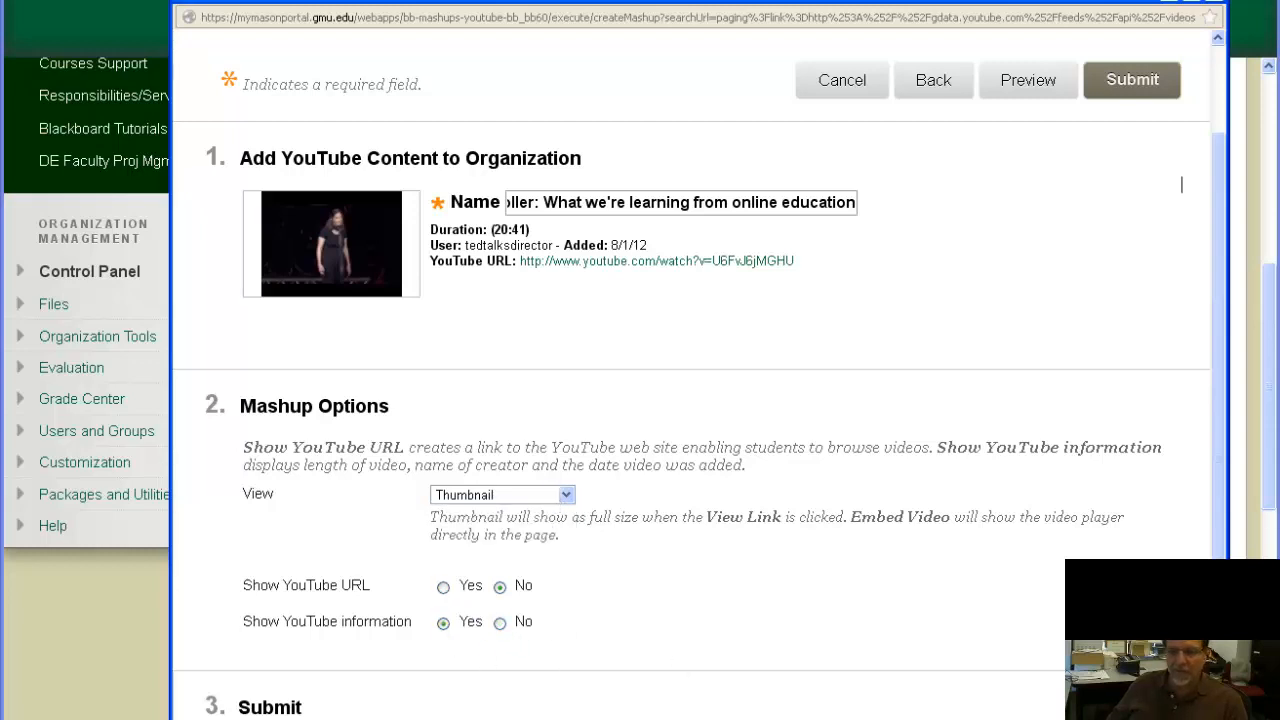
{"action": "left_click", "coordinate": [1028, 80]}
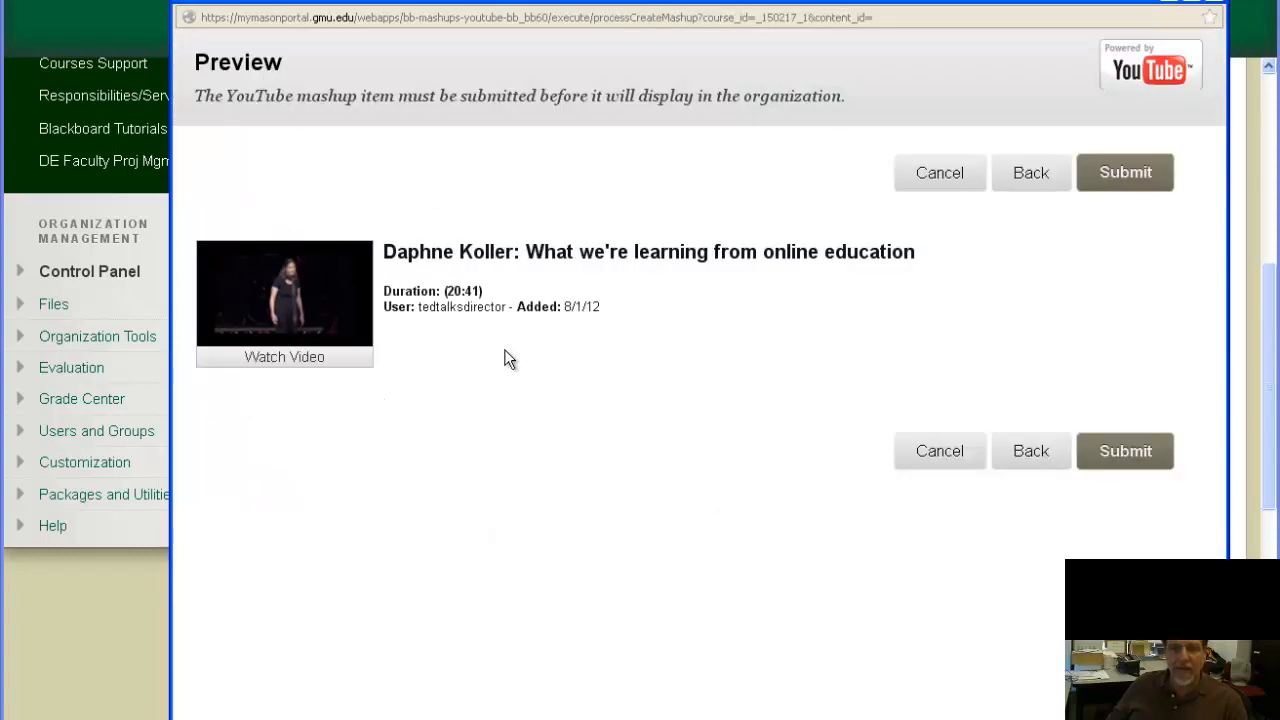
Step: Cancel the YouTube mashup and look over the item's edit form, from its name and text to attachments and standard options
{"action": "left_click", "coordinate": [961, 462]}
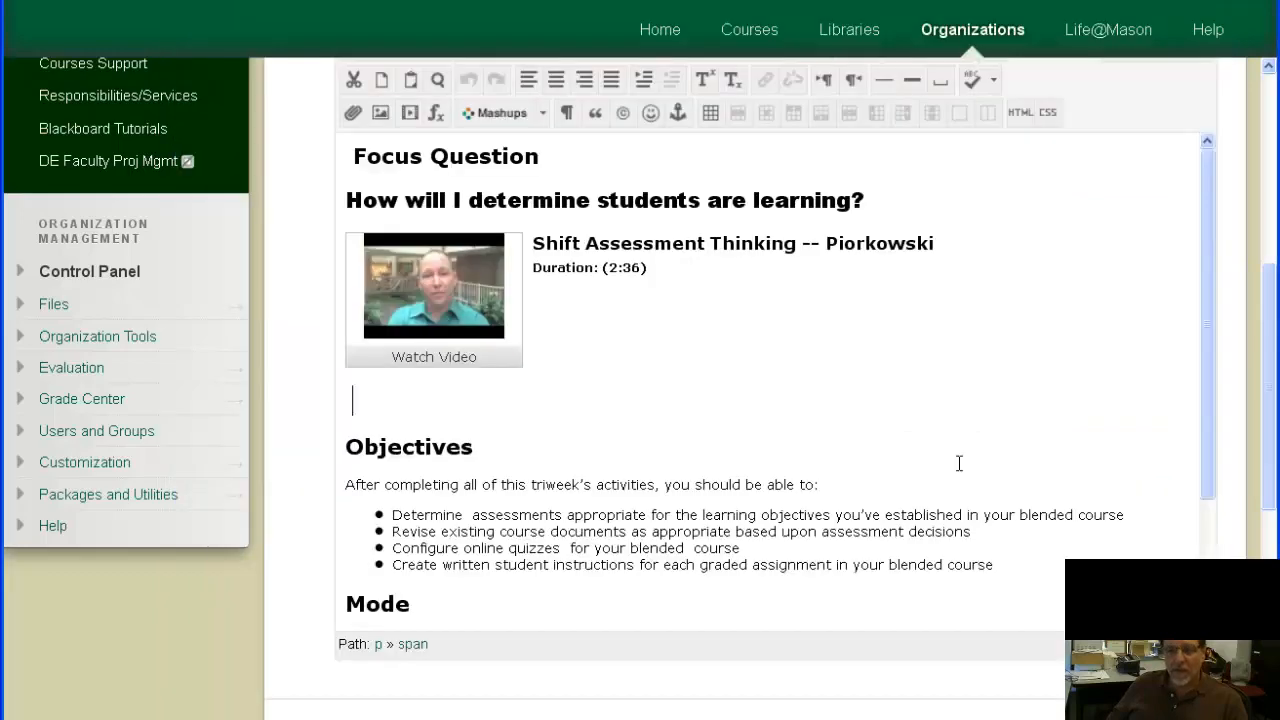
{"action": "scroll", "coordinate": [950, 520], "scroll_direction": "down", "scroll_amount": 3}
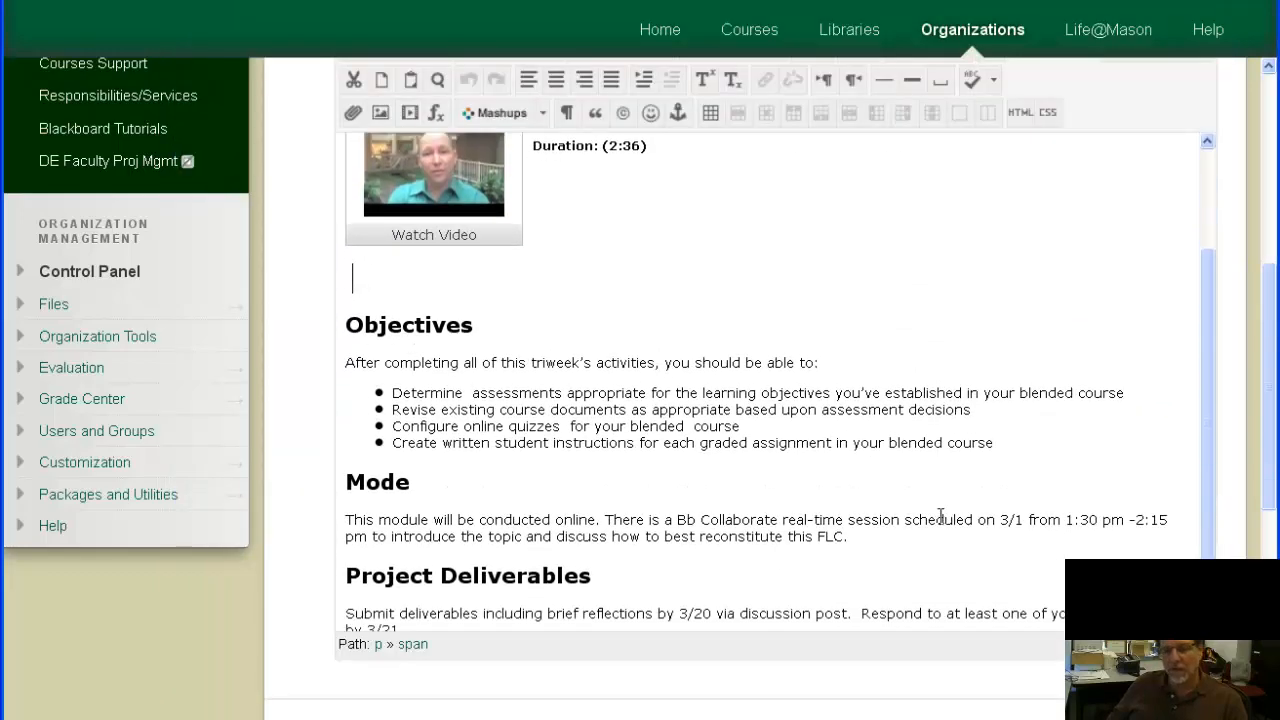
{"action": "scroll", "coordinate": [1236, 306], "scroll_direction": "down", "scroll_amount": 5}
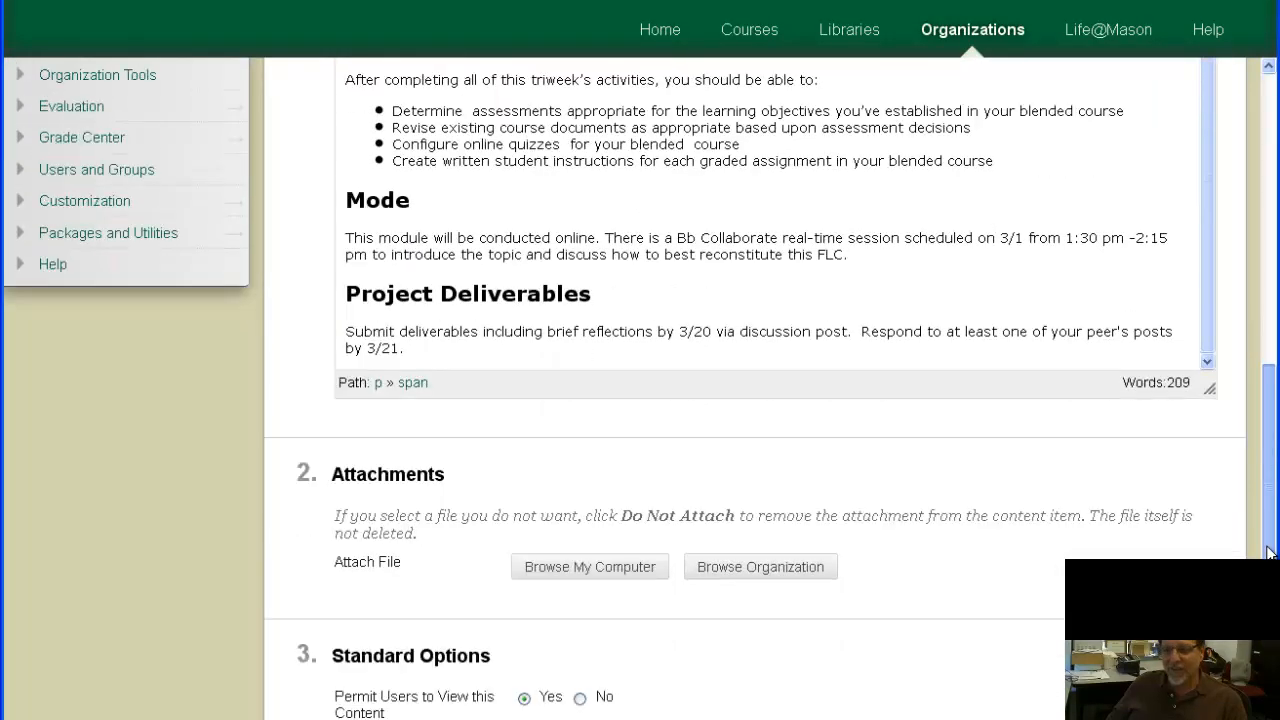
{"action": "scroll", "coordinate": [1236, 306], "scroll_direction": "up", "scroll_amount": 10}
{"action": "scroll", "coordinate": [1236, 250], "scroll_direction": "down", "scroll_amount": 2}
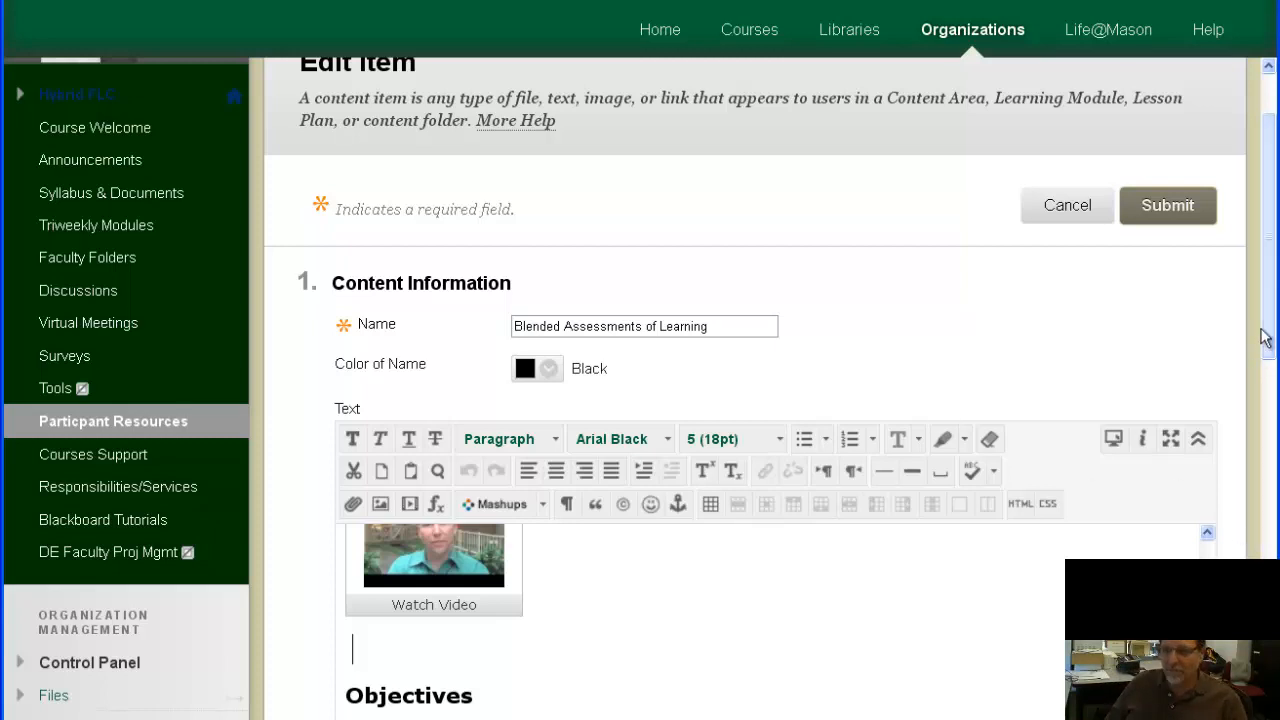
{"action": "left_click_drag", "start_coordinate": [1263, 337], "coordinate": [1206, 356]}
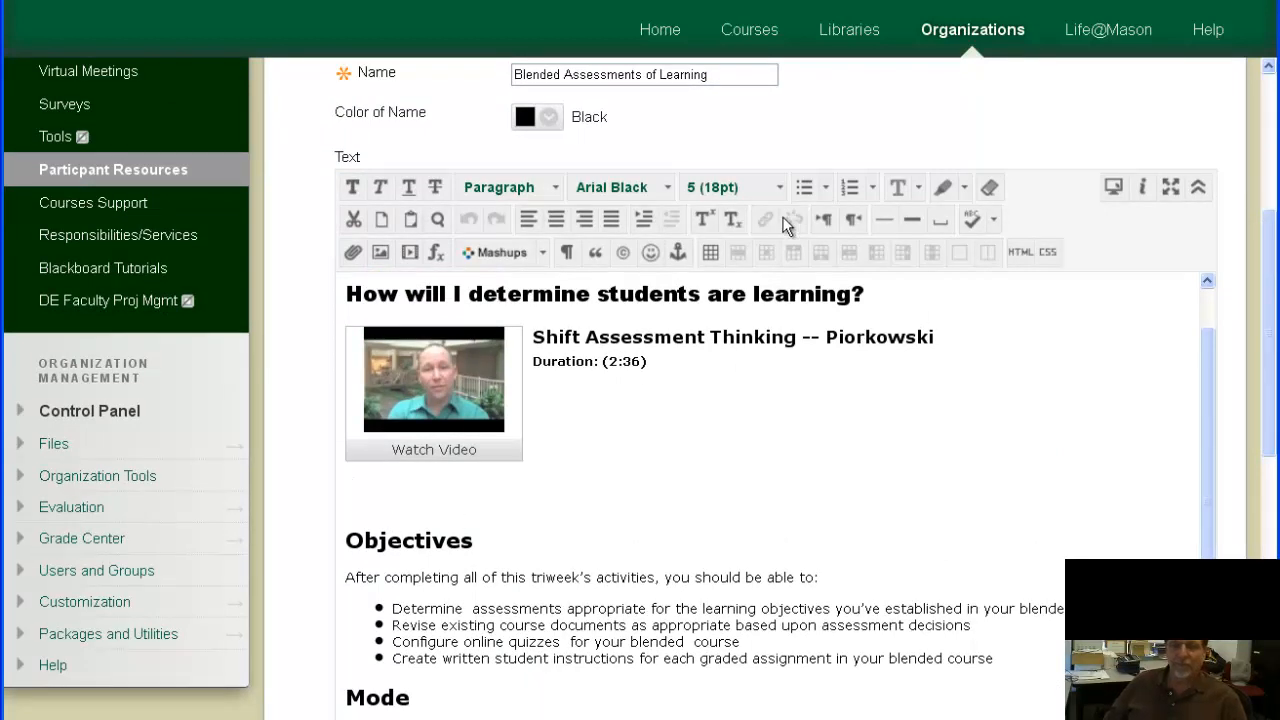
{"action": "left_click_drag", "start_coordinate": [1268, 300], "coordinate": [1268, 626]}
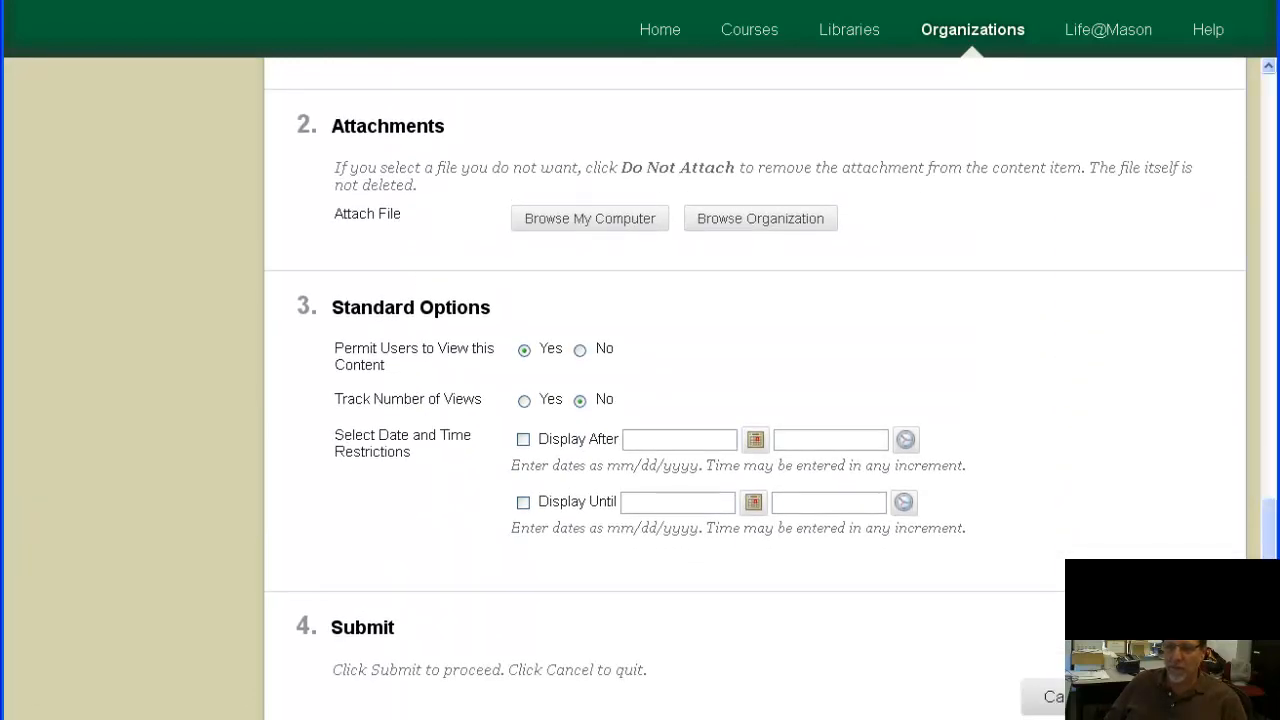
{"action": "left_click_drag", "start_coordinate": [1268, 530], "coordinate": [1252, 207]}
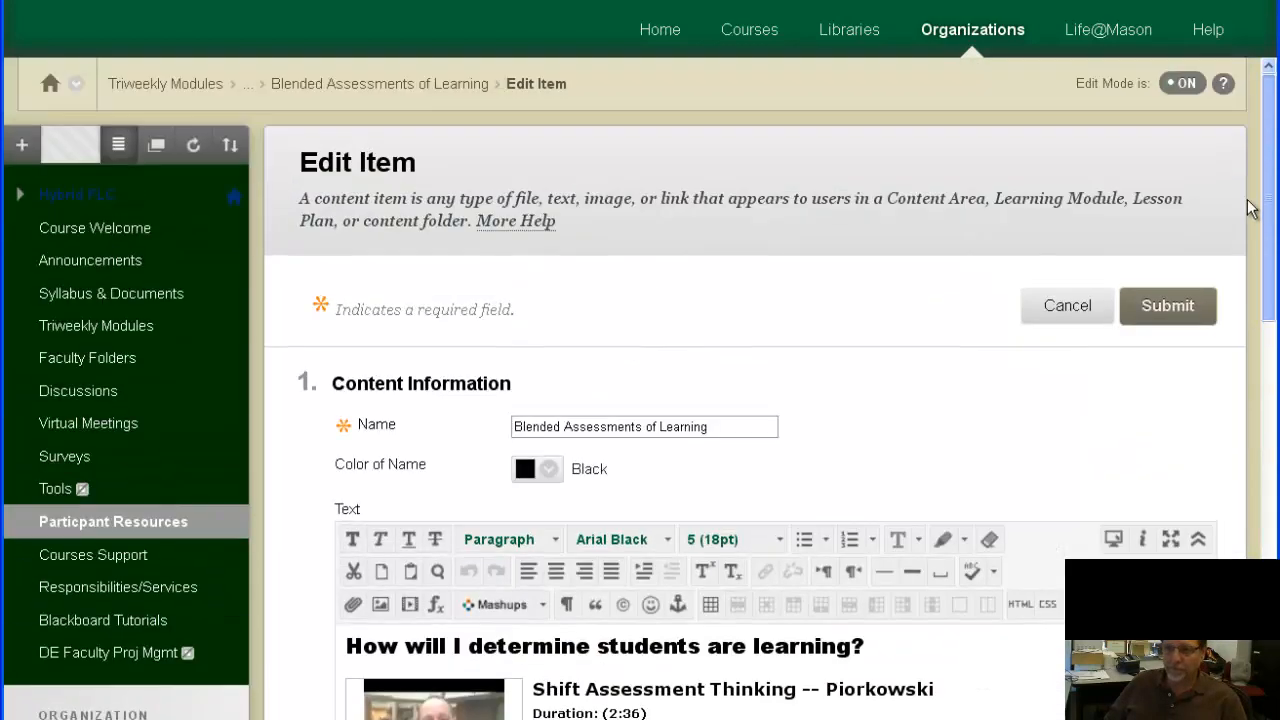
{"action": "scroll", "coordinate": [1243, 277], "scroll_direction": "down", "scroll_amount": 2}
{"action": "scroll", "coordinate": [1243, 274], "scroll_direction": "up", "scroll_amount": 2}
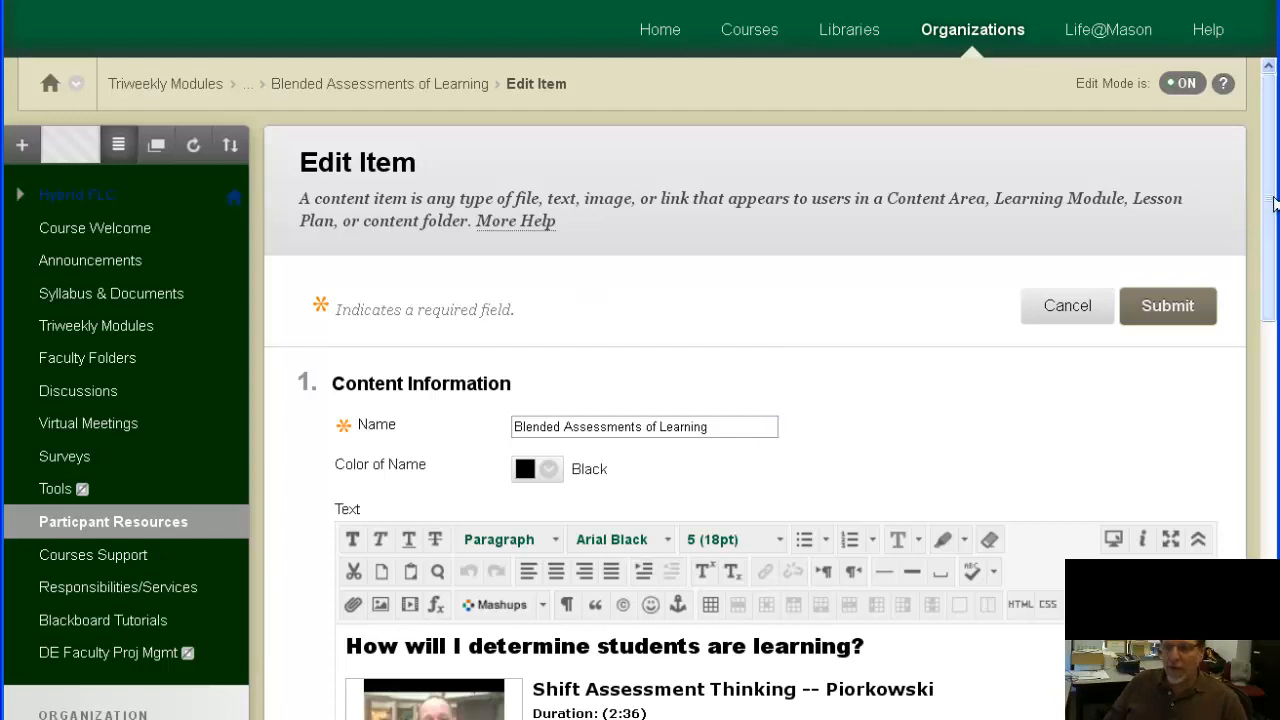
{"action": "scroll", "coordinate": [530, 376], "scroll_direction": "down", "scroll_amount": 4}
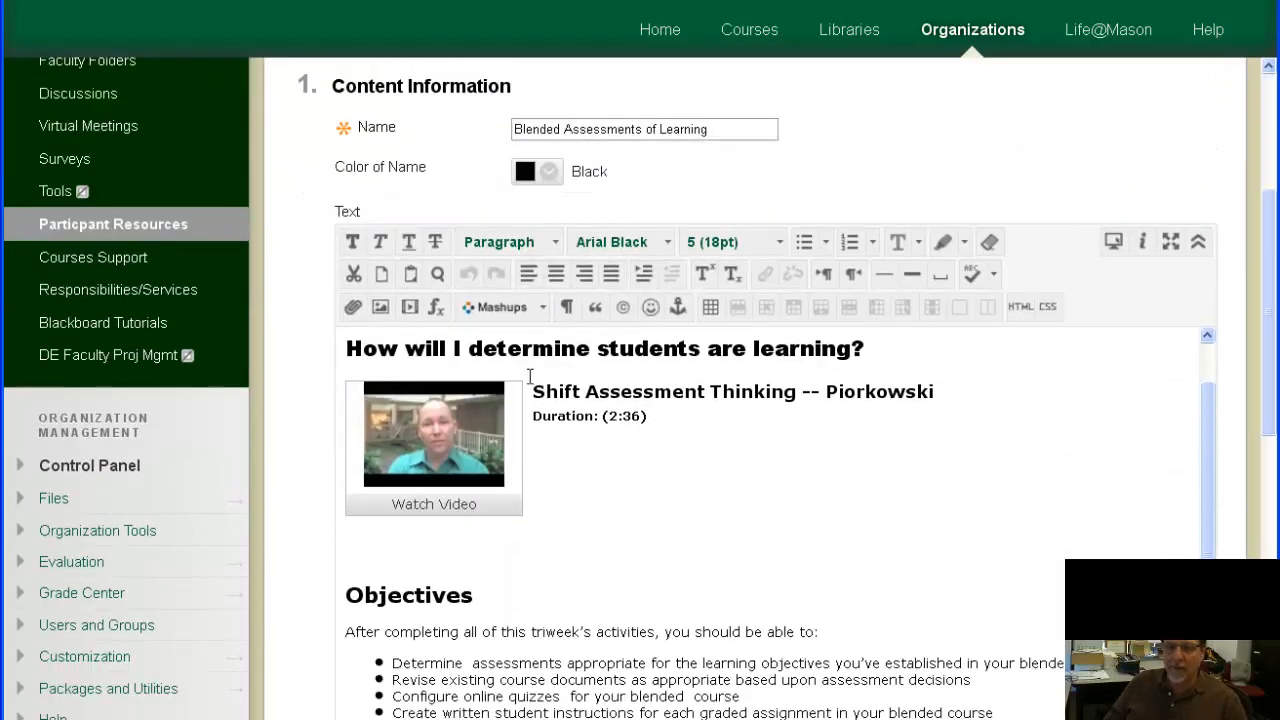
Step: Check which mashup types can be added to the item's text, including SlideShare Presentation and Flickr Photo
{"action": "left_click", "coordinate": [542, 307]}
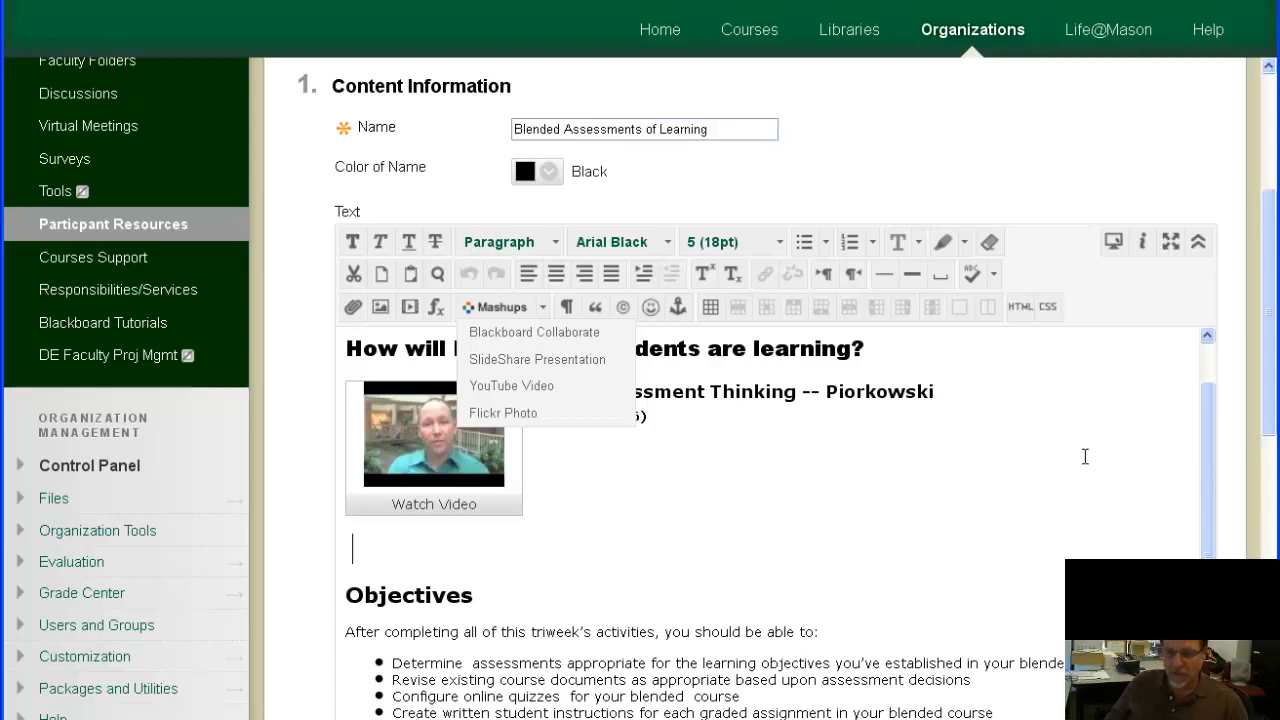
{"action": "left_click_drag", "start_coordinate": [1270, 363], "coordinate": [1270, 600]}
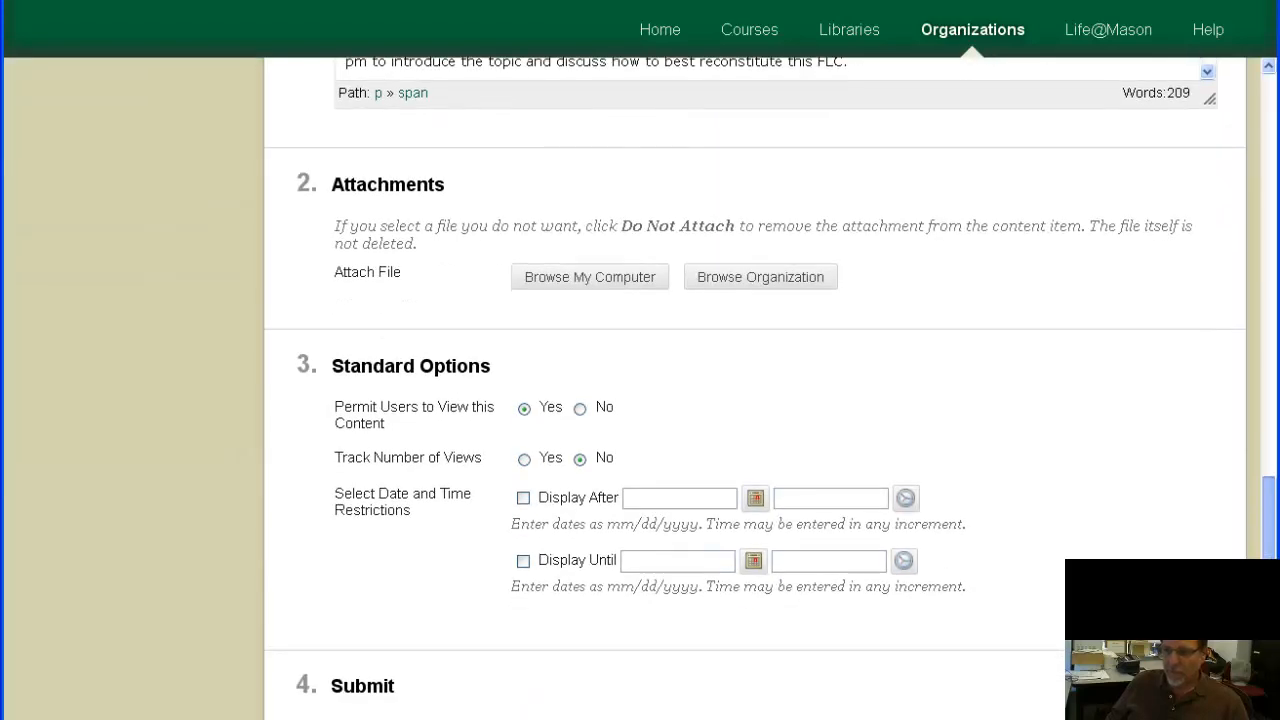
{"action": "scroll", "coordinate": [1237, 492], "scroll_direction": "up", "scroll_amount": 6}
{"action": "scroll", "coordinate": [1215, 379], "scroll_direction": "up", "scroll_amount": 1}
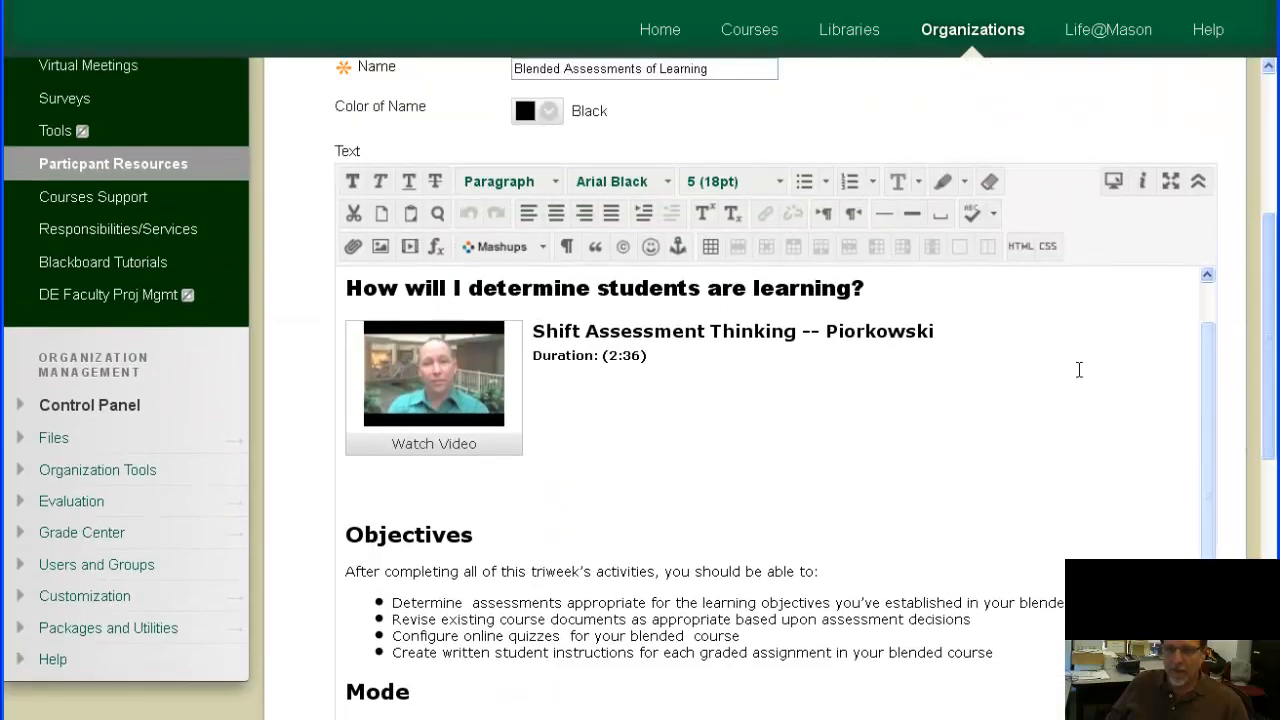
{"action": "left_click", "coordinate": [545, 248]}
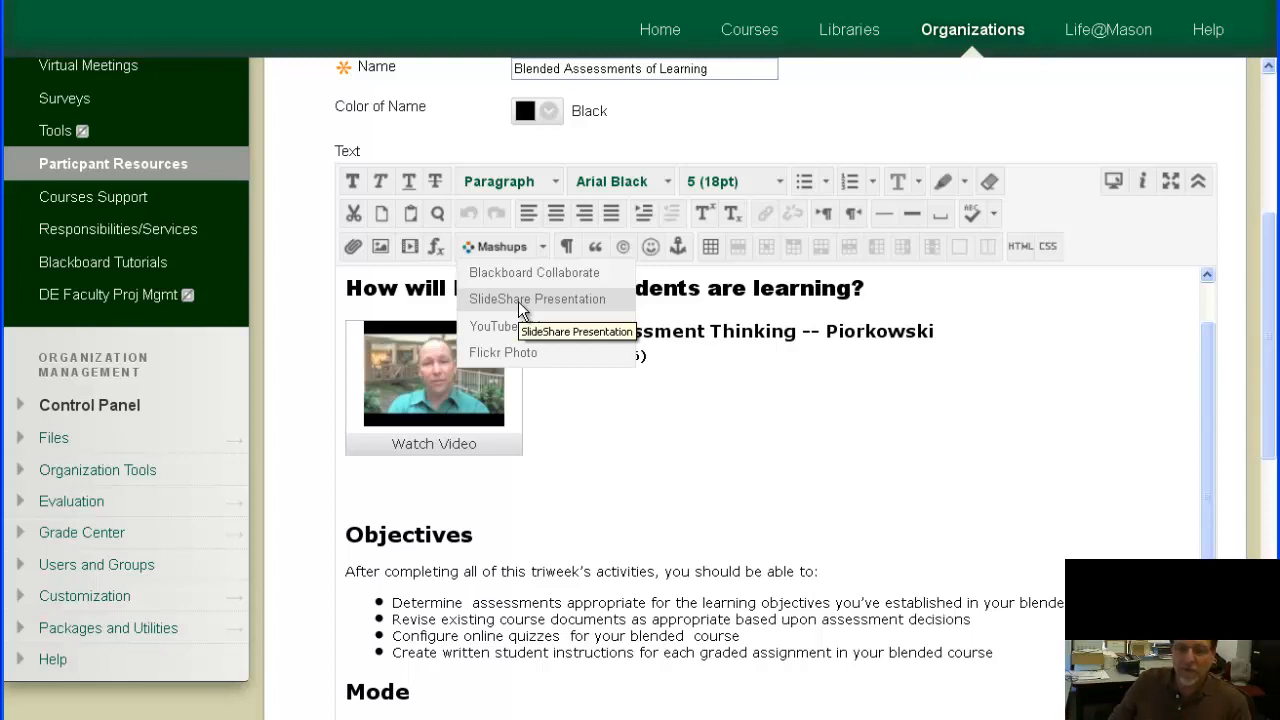
{"action": "left_click", "coordinate": [780, 414]}
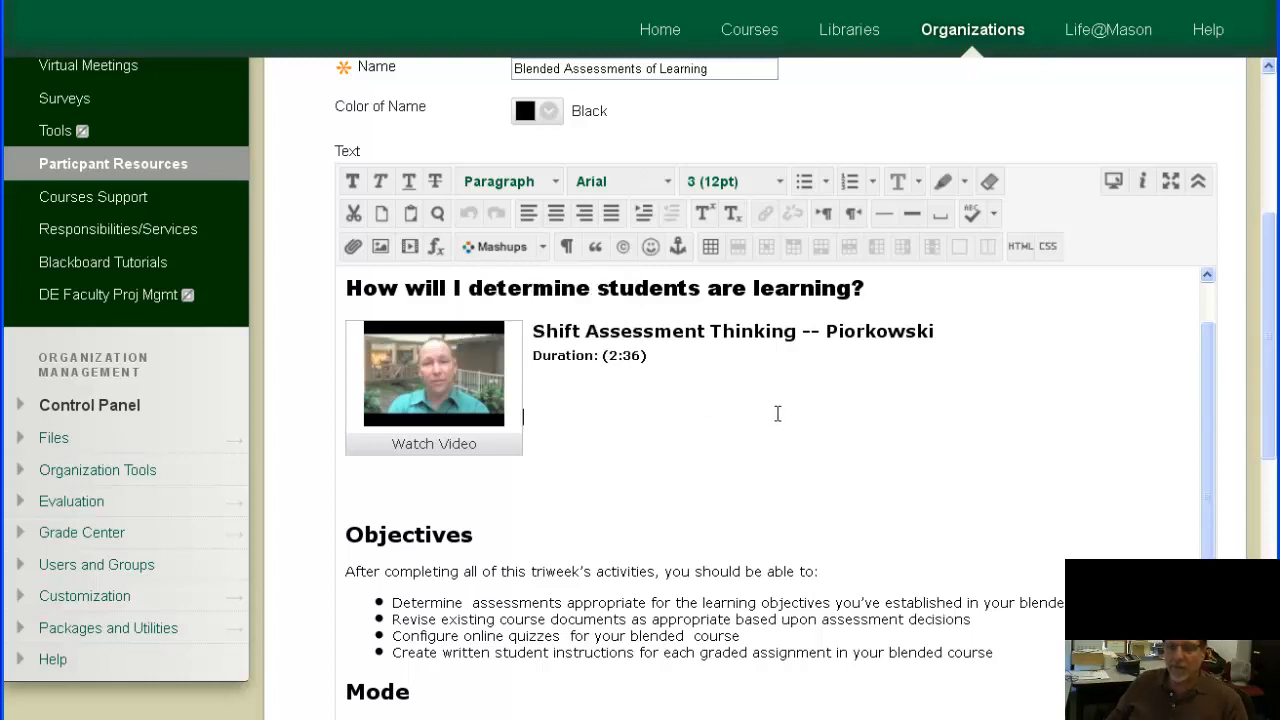
{"action": "left_click_drag", "start_coordinate": [1270, 295], "coordinate": [1269, 318]}
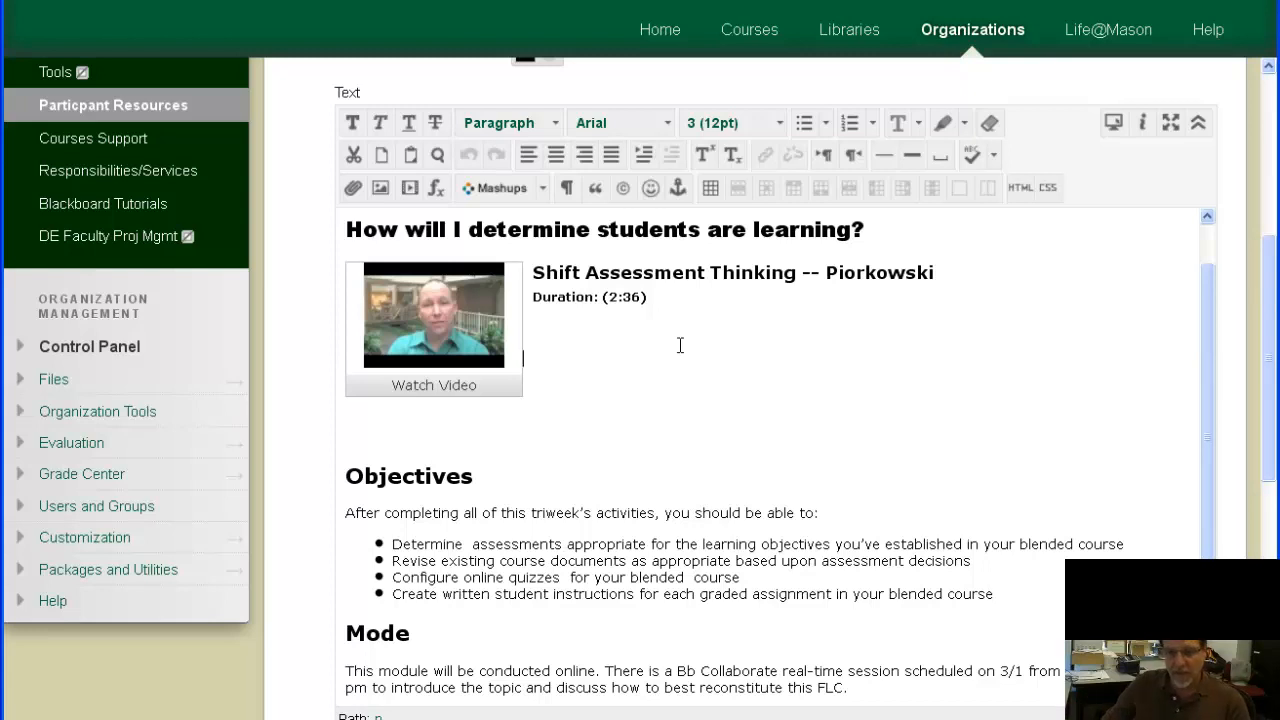
Step: Look at the available sessions and recordings for a Blackboard Collaborate mashup and close its window
{"action": "left_click", "coordinate": [544, 190]}
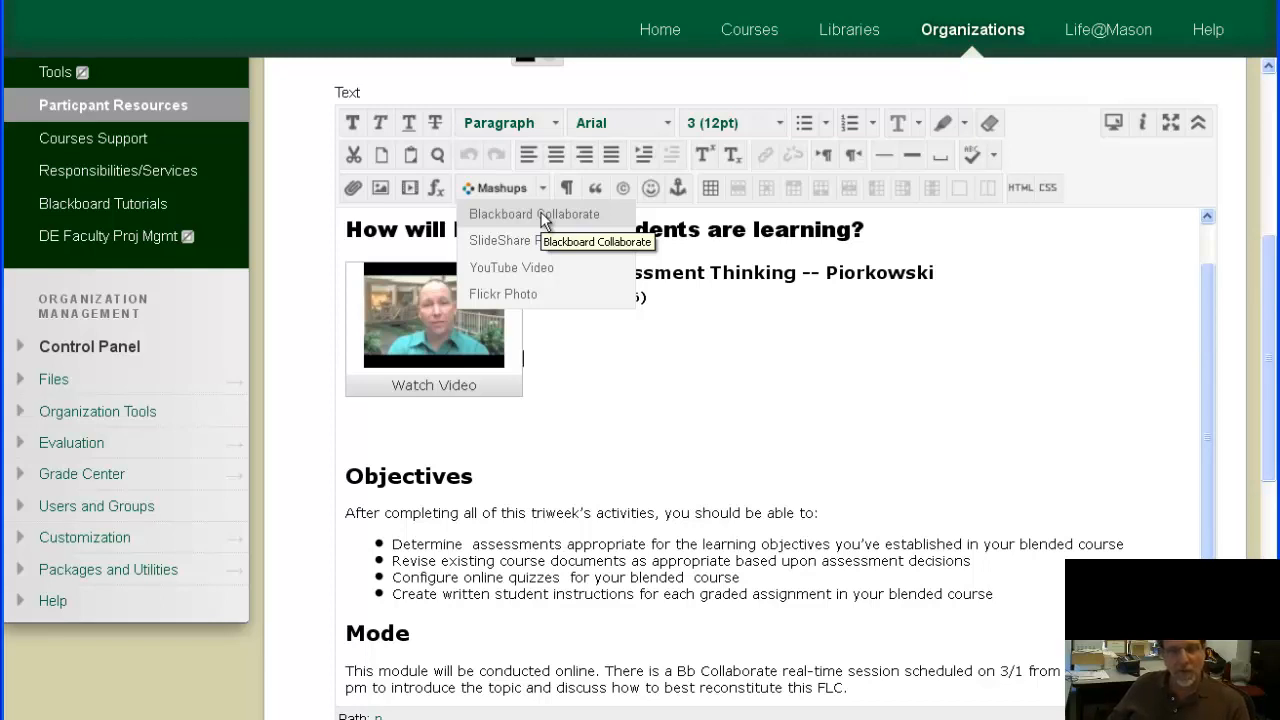
{"action": "left_click", "coordinate": [542, 216]}
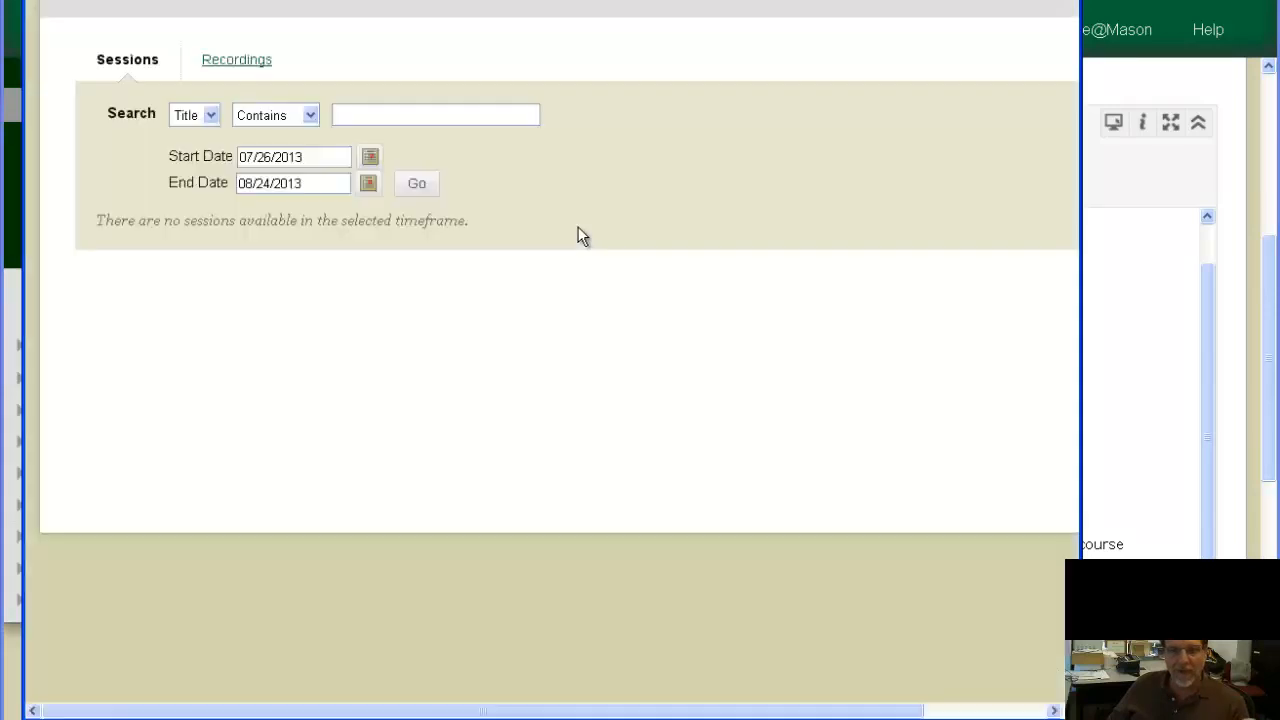
{"action": "left_click", "coordinate": [233, 62]}
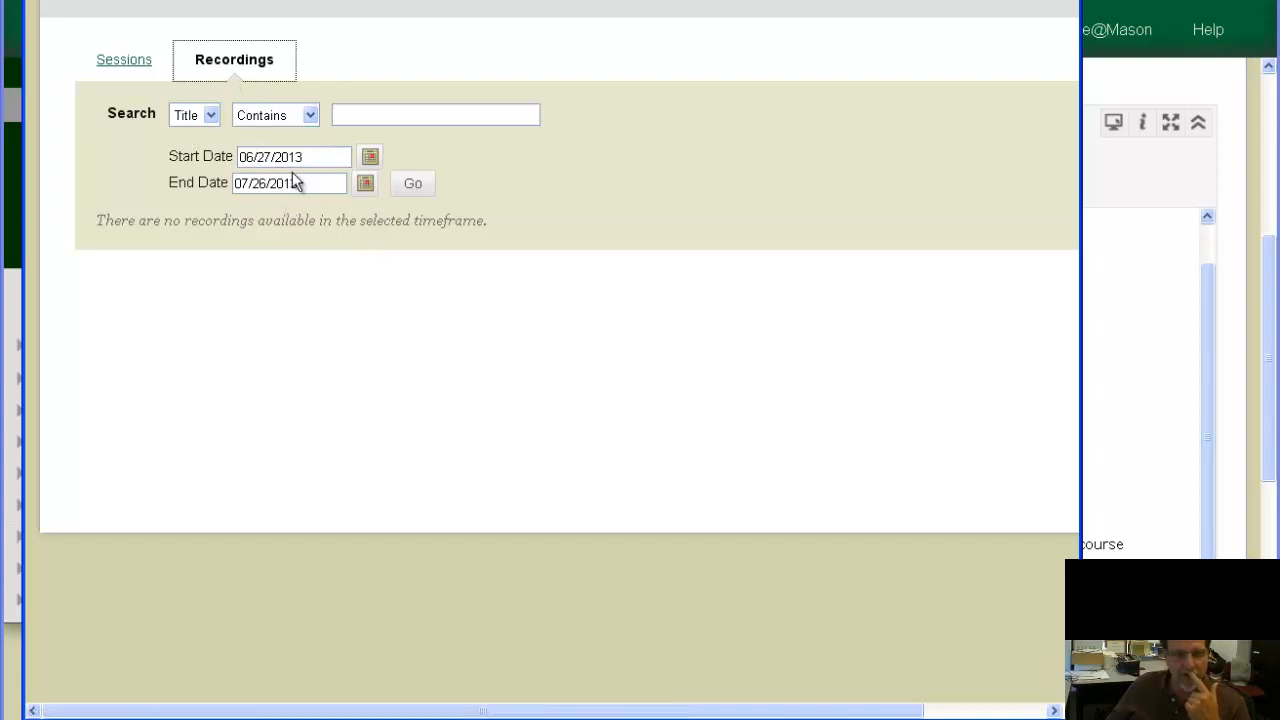
{"action": "left_click", "coordinate": [328, 297]}
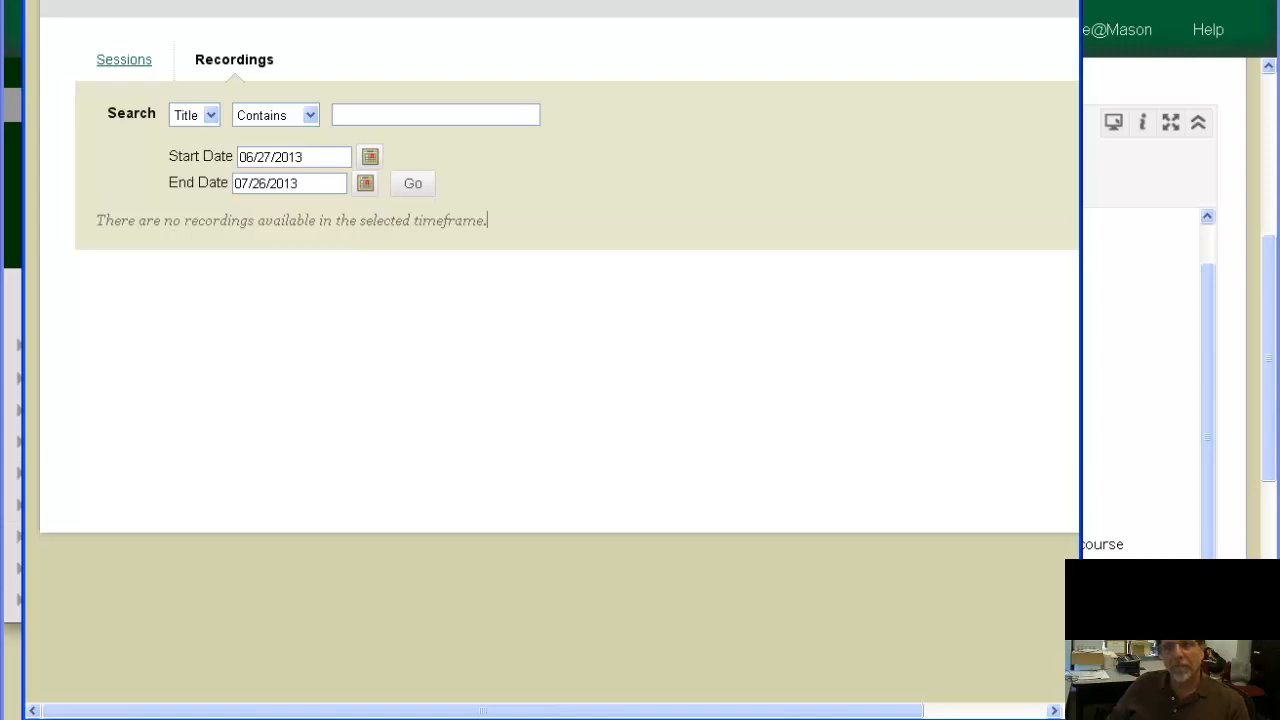
{"action": "left_click", "coordinate": [1066, 2]}
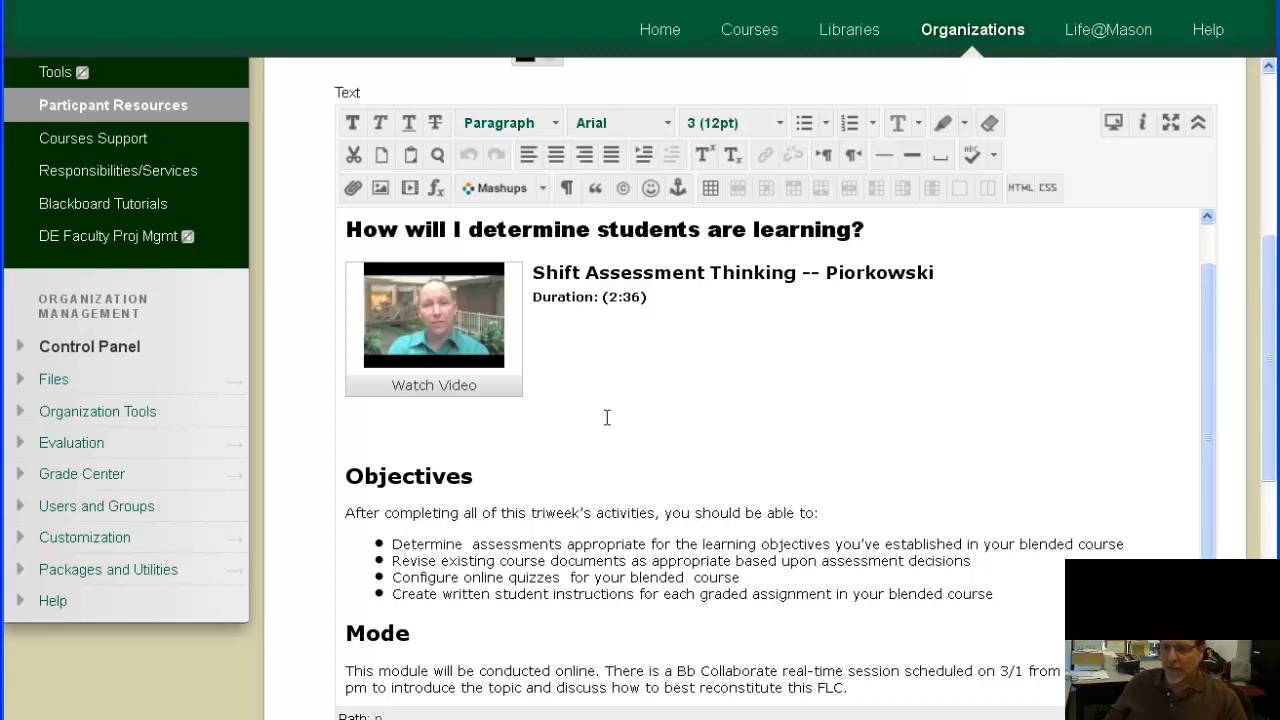
Step: Cancel editing the Blended Assessments of Learning item and return to the Meeting 3 module
{"action": "left_click_drag", "start_coordinate": [1211, 434], "coordinate": [1210, 552]}
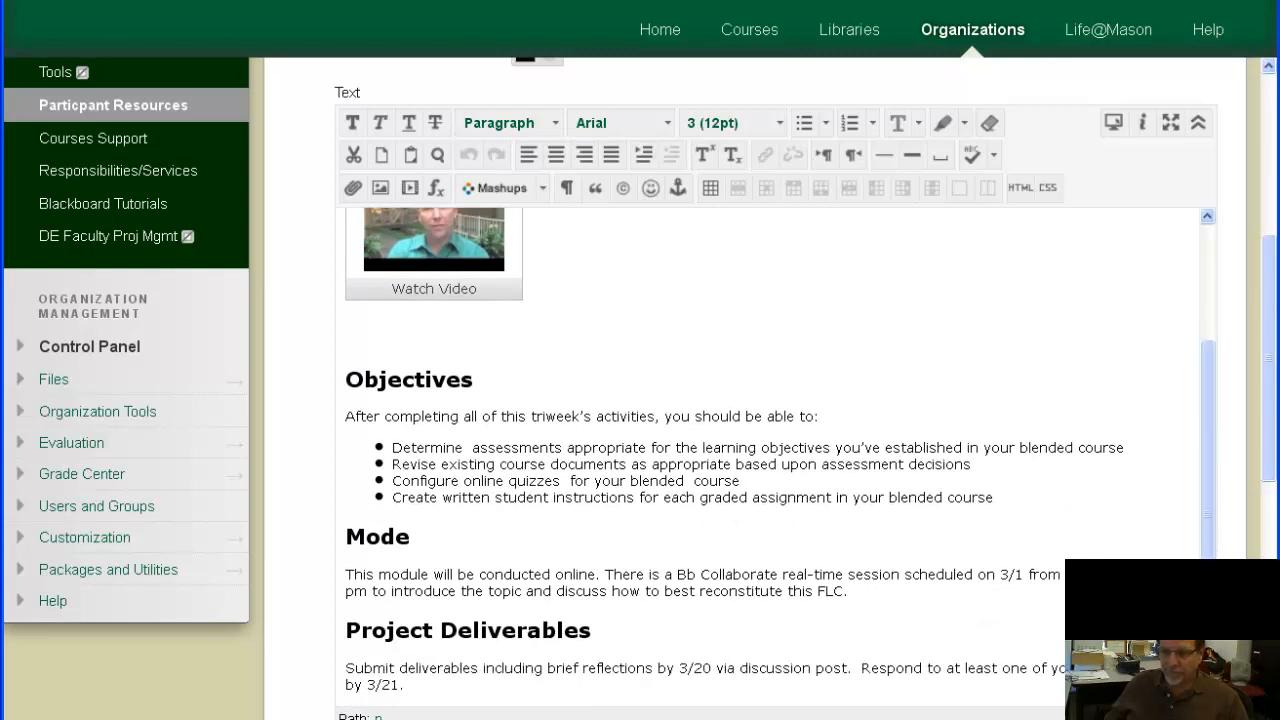
{"action": "left_click_drag", "start_coordinate": [1273, 449], "coordinate": [1273, 711]}
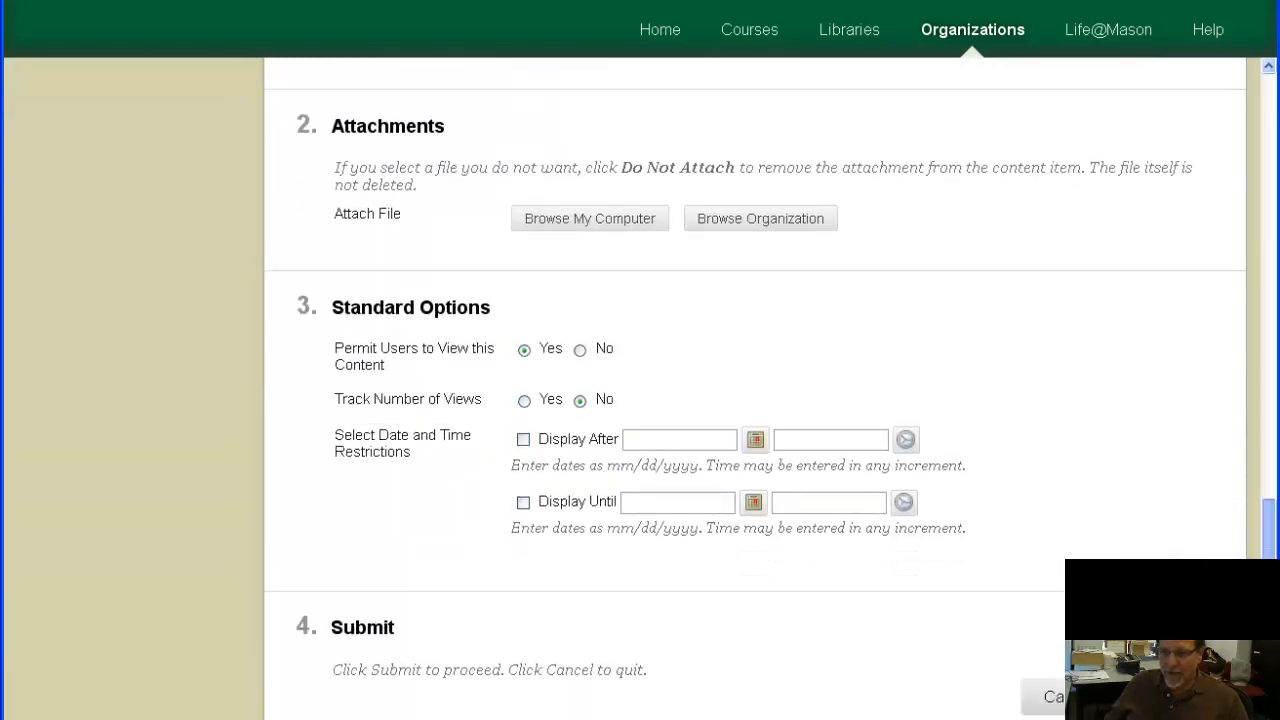
{"action": "left_click", "coordinate": [1052, 695]}
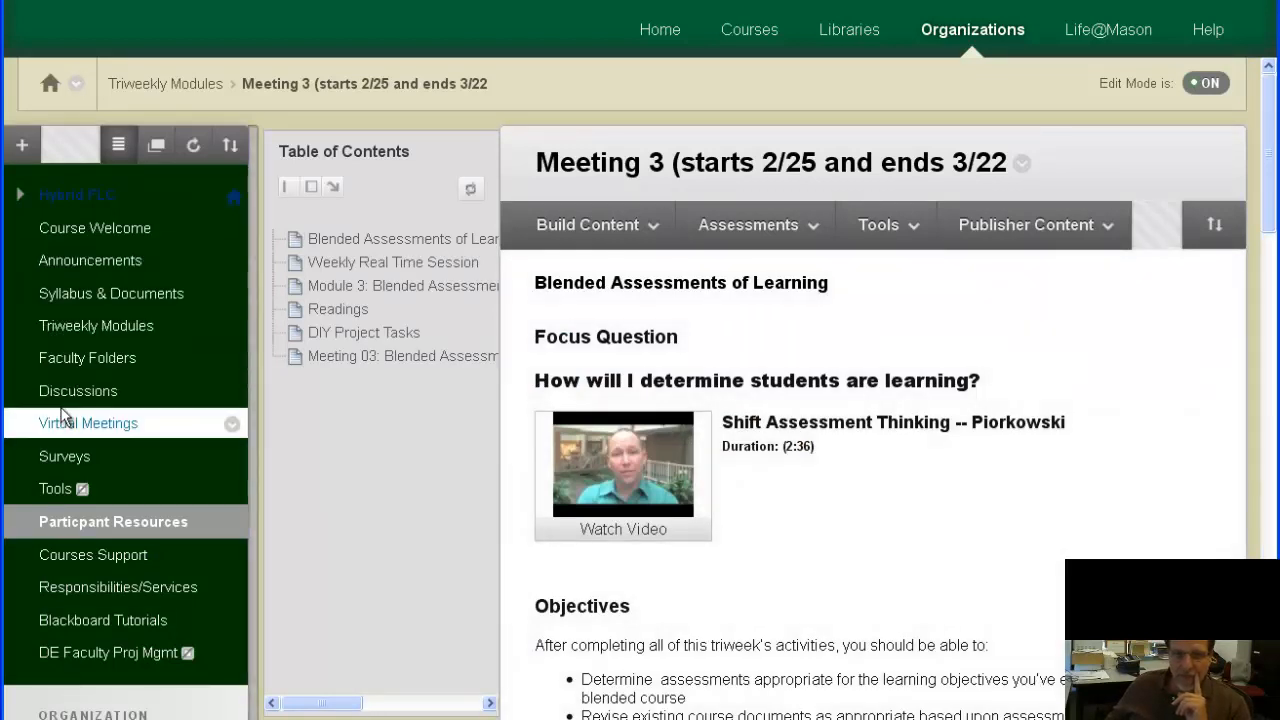
Step: Open the Triweekly Modules list and review the agendas of Meeting 4 and Meeting 5
{"action": "left_click", "coordinate": [64, 345]}
{"action": "scroll", "coordinate": [680, 540], "scroll_direction": "down", "scroll_amount": 4}
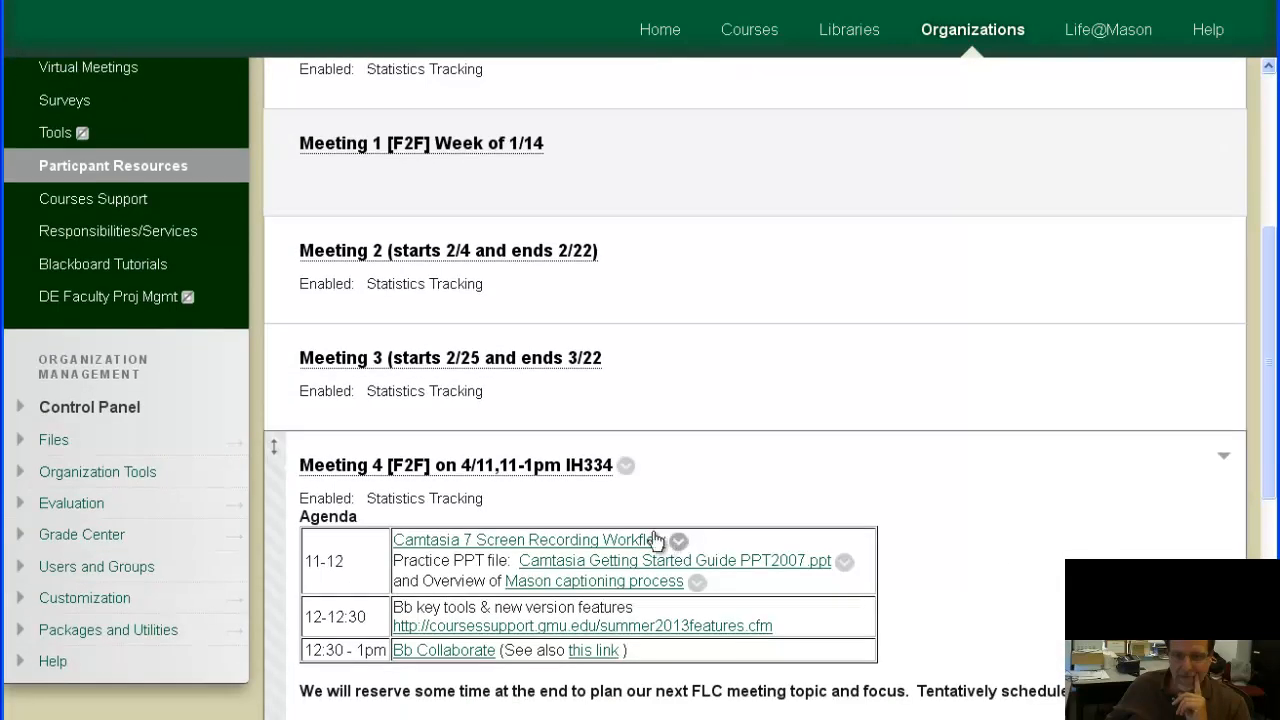
{"action": "scroll", "coordinate": [561, 470], "scroll_direction": "down", "scroll_amount": 1}
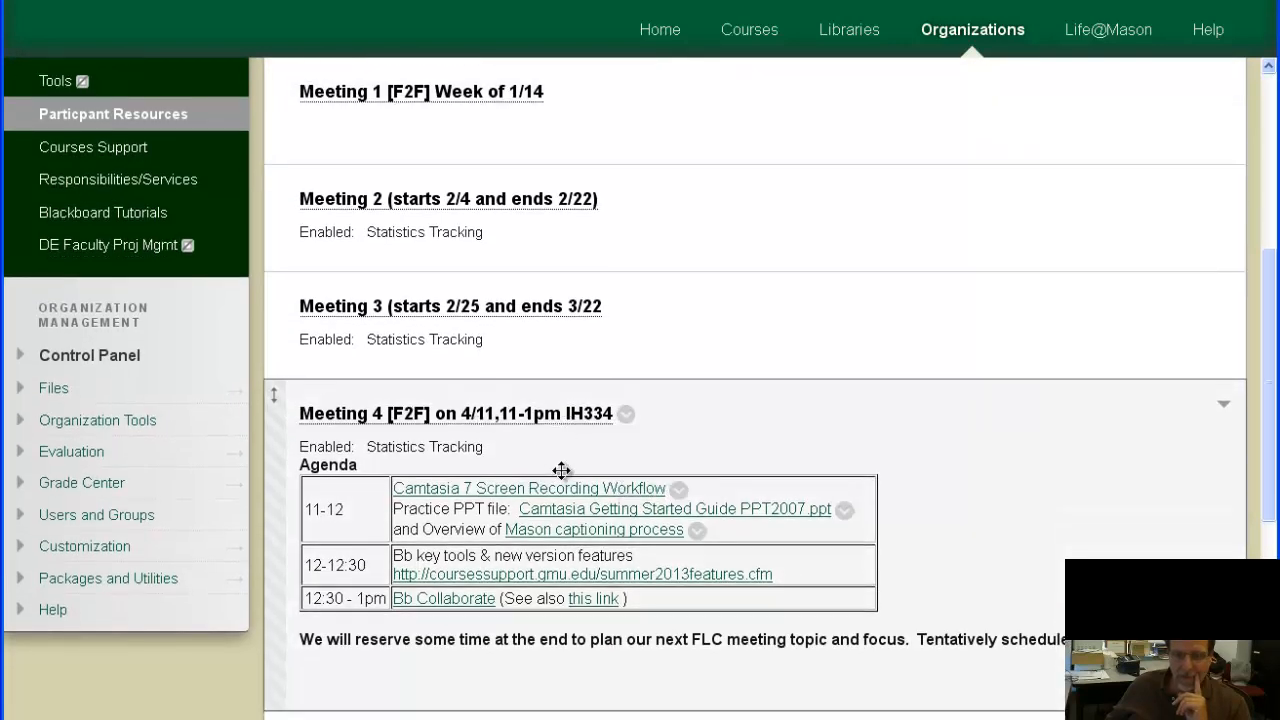
{"action": "scroll", "coordinate": [561, 470], "scroll_direction": "down", "scroll_amount": 2}
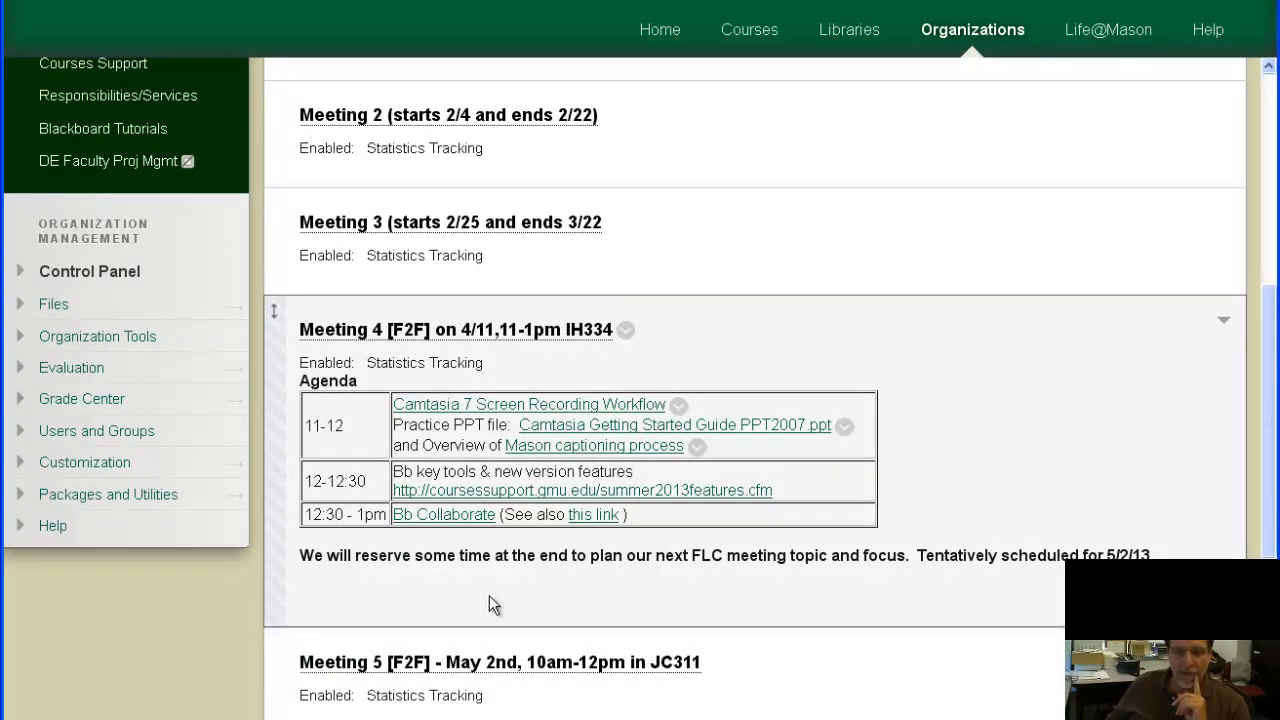
{"action": "scroll", "coordinate": [420, 606], "scroll_direction": "down", "scroll_amount": 6}
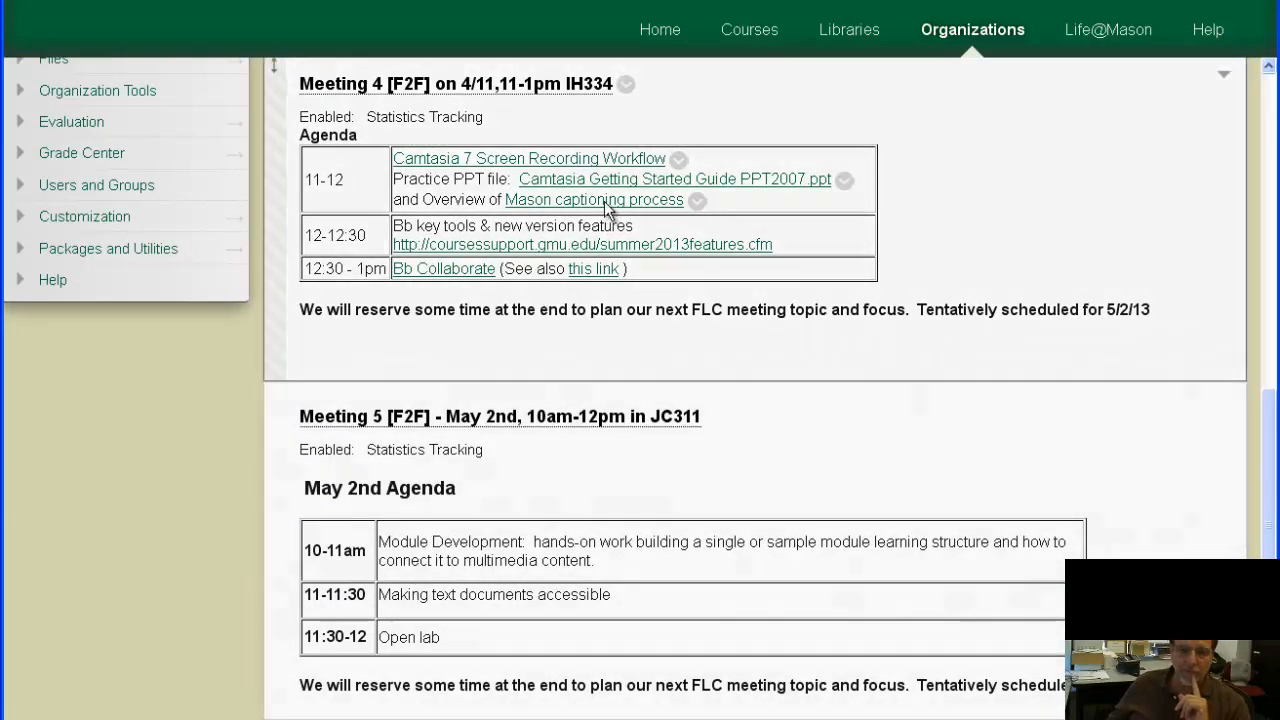
{"action": "scroll", "coordinate": [597, 362], "scroll_direction": "up", "scroll_amount": 6}
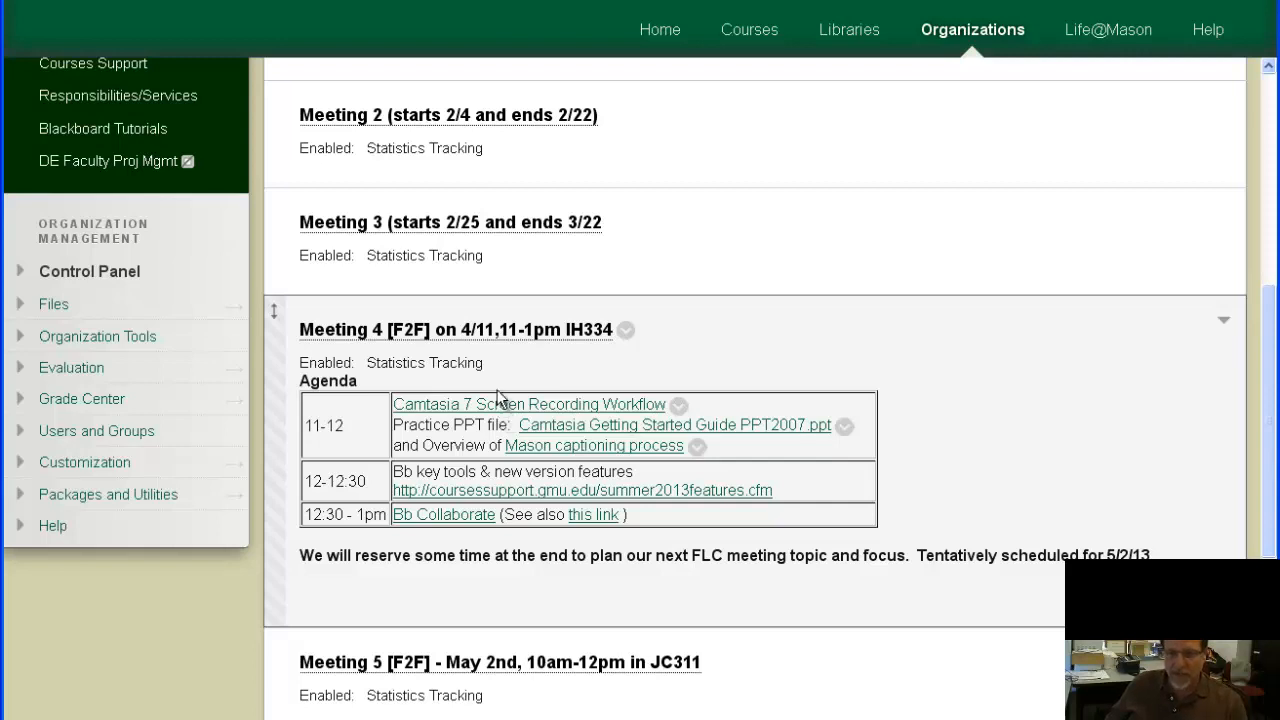
Step: Glance into the Meeting 3 module and switch to the Meeting 4 [F2F] module
{"action": "left_click", "coordinate": [452, 224]}
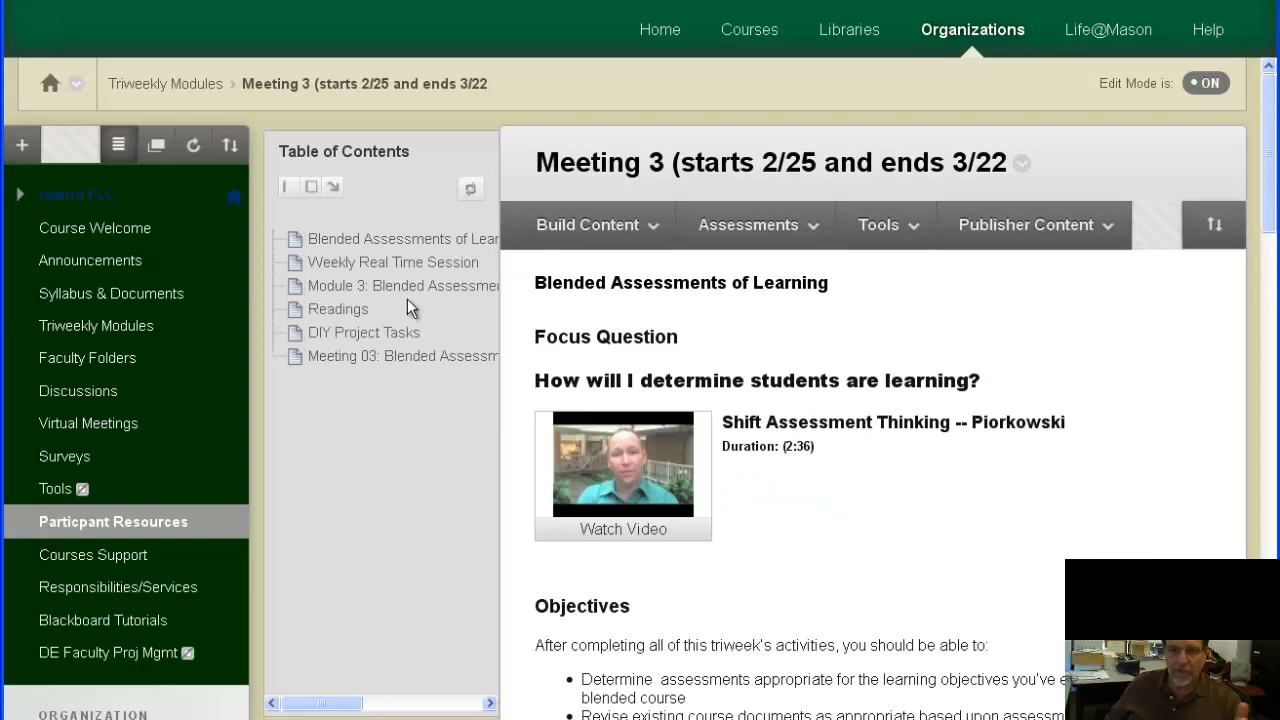
{"action": "key", "text": "alt+Left"}
{"action": "scroll", "coordinate": [407, 298], "scroll_direction": "down", "scroll_amount": 4}
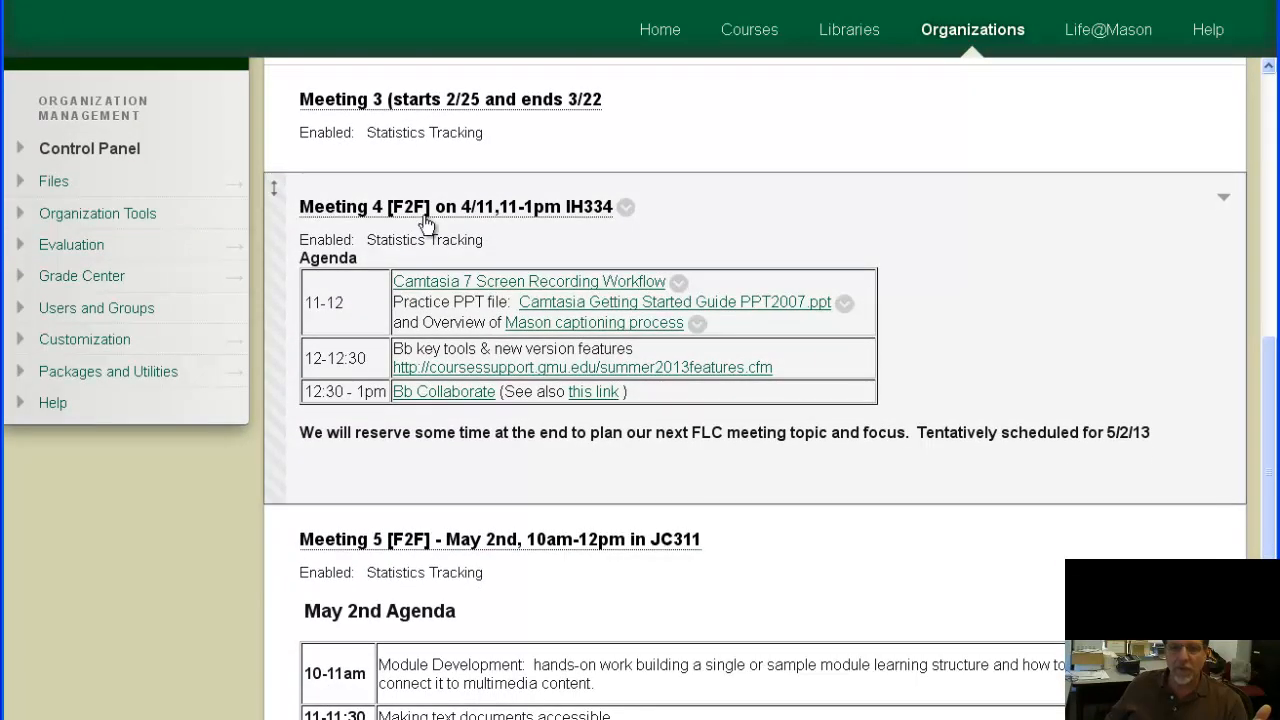
{"action": "left_click", "coordinate": [424, 218]}
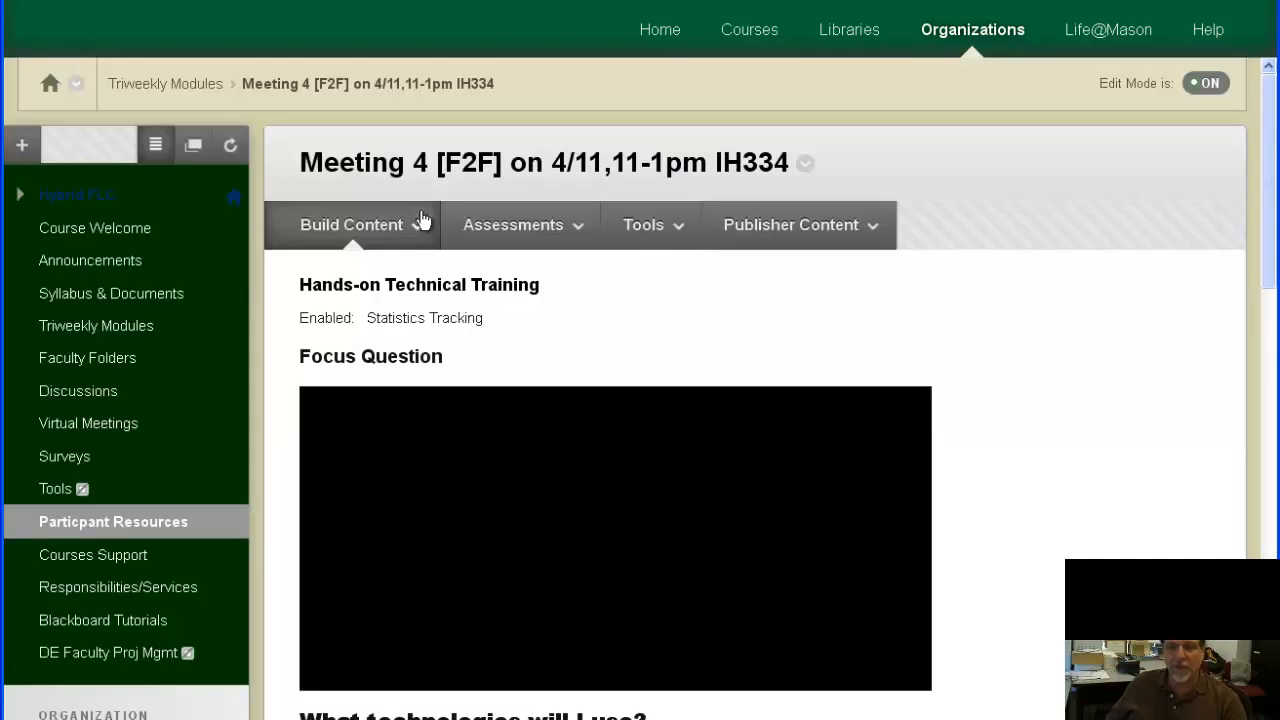
Step: Review the Hands-on Technical Training item's embedded NMC Horizon Report video, objectives, mode and project deliverables
{"action": "scroll", "coordinate": [865, 428], "scroll_direction": "down", "scroll_amount": 2}
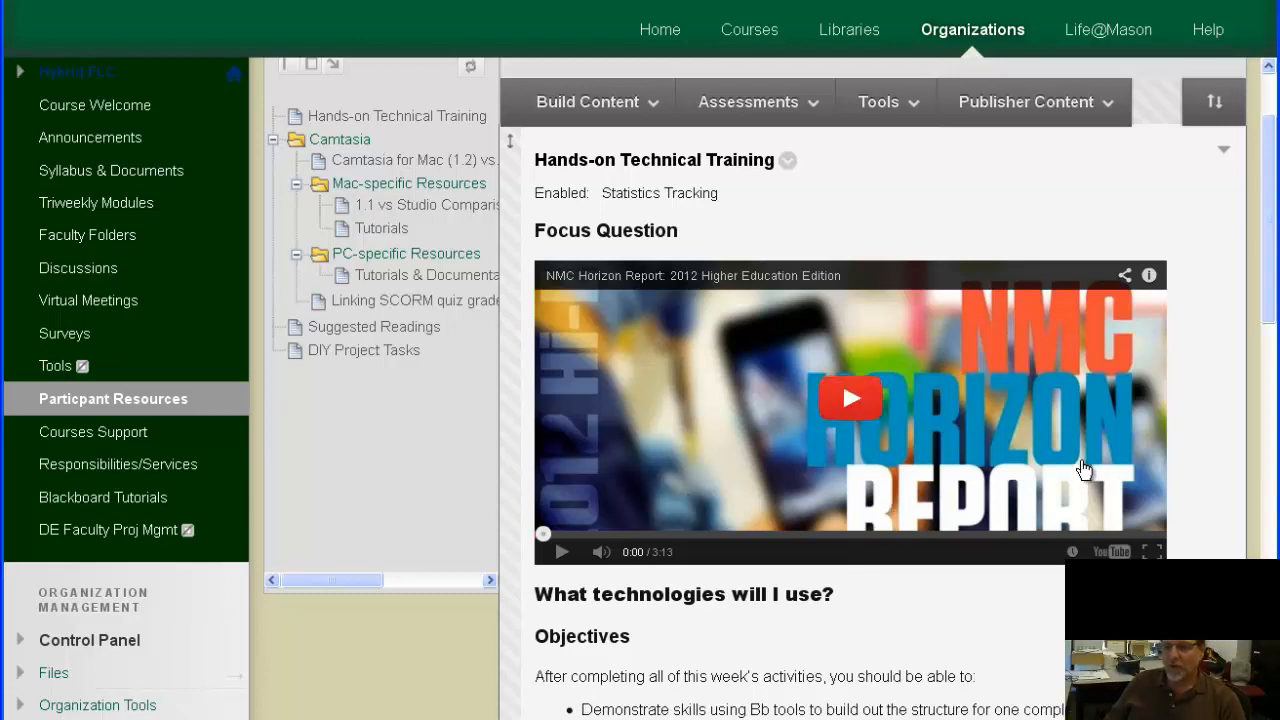
{"action": "scroll", "coordinate": [1075, 455], "scroll_direction": "down", "scroll_amount": 2}
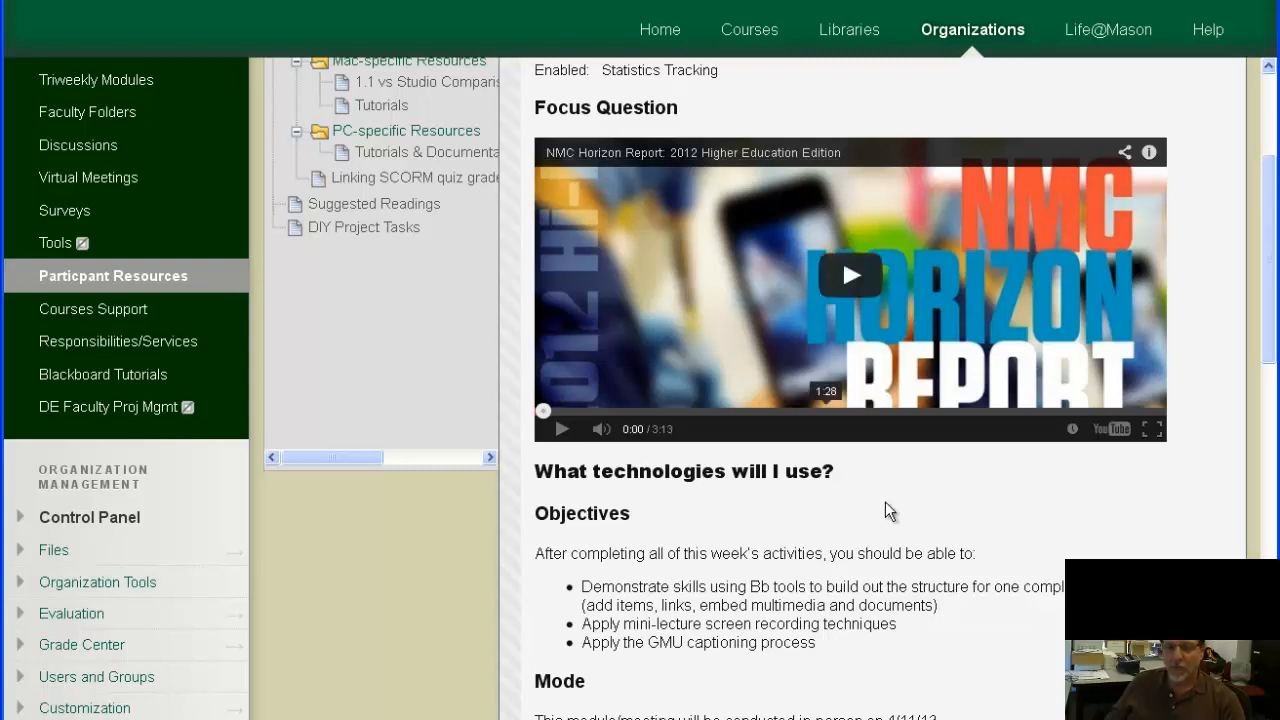
{"action": "scroll", "coordinate": [903, 543], "scroll_direction": "down", "scroll_amount": 4}
{"action": "scroll", "coordinate": [903, 543], "scroll_direction": "up", "scroll_amount": 4}
{"action": "scroll", "coordinate": [900, 540], "scroll_direction": "down", "scroll_amount": 1}
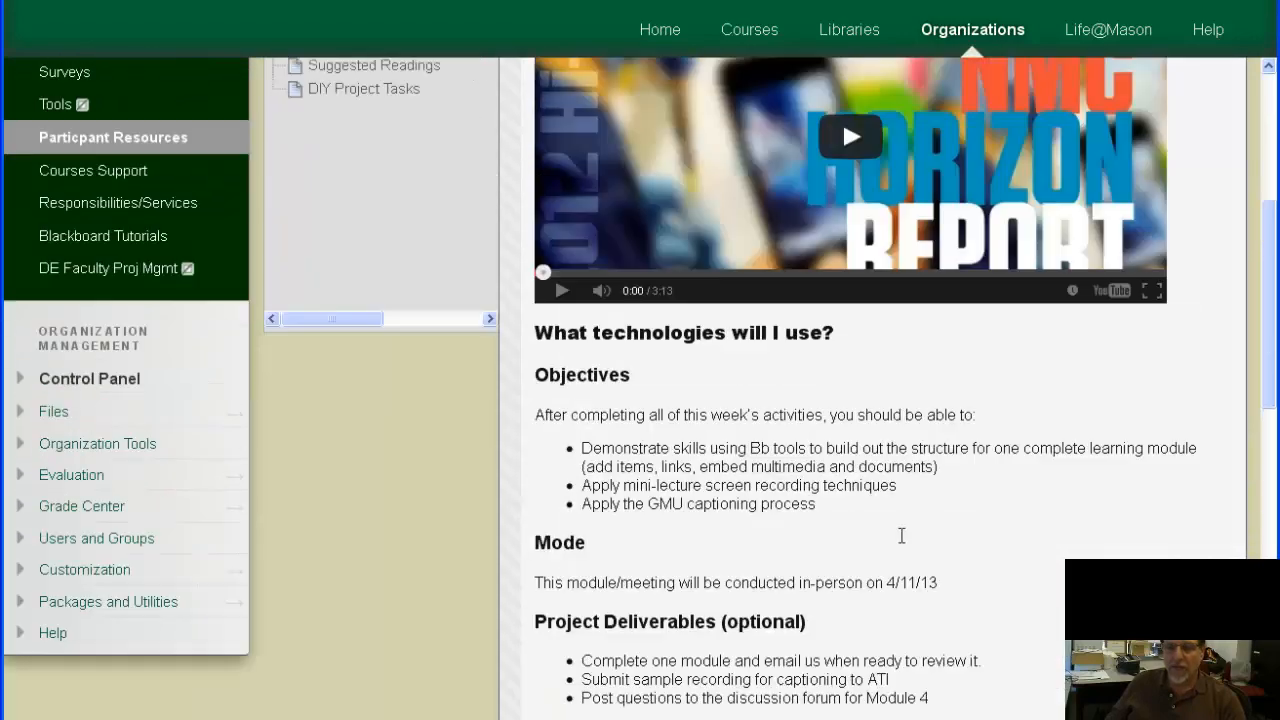
{"action": "scroll", "coordinate": [900, 534], "scroll_direction": "up", "scroll_amount": 3}
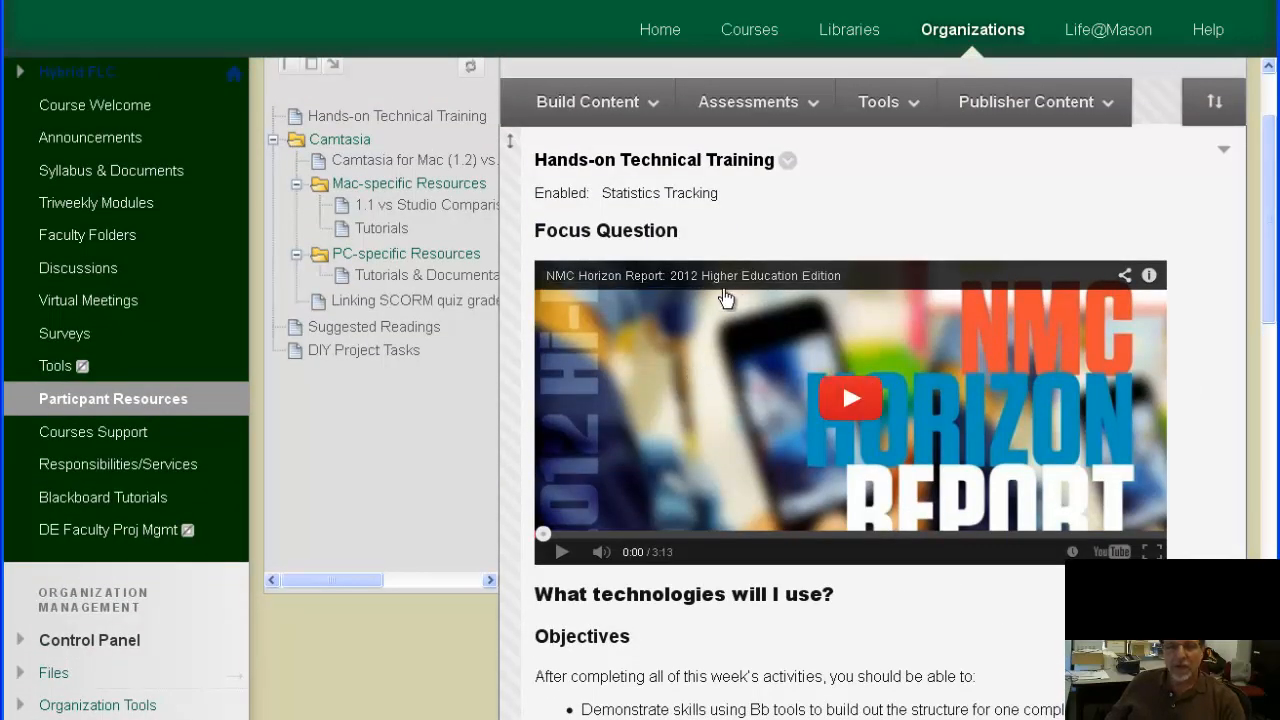